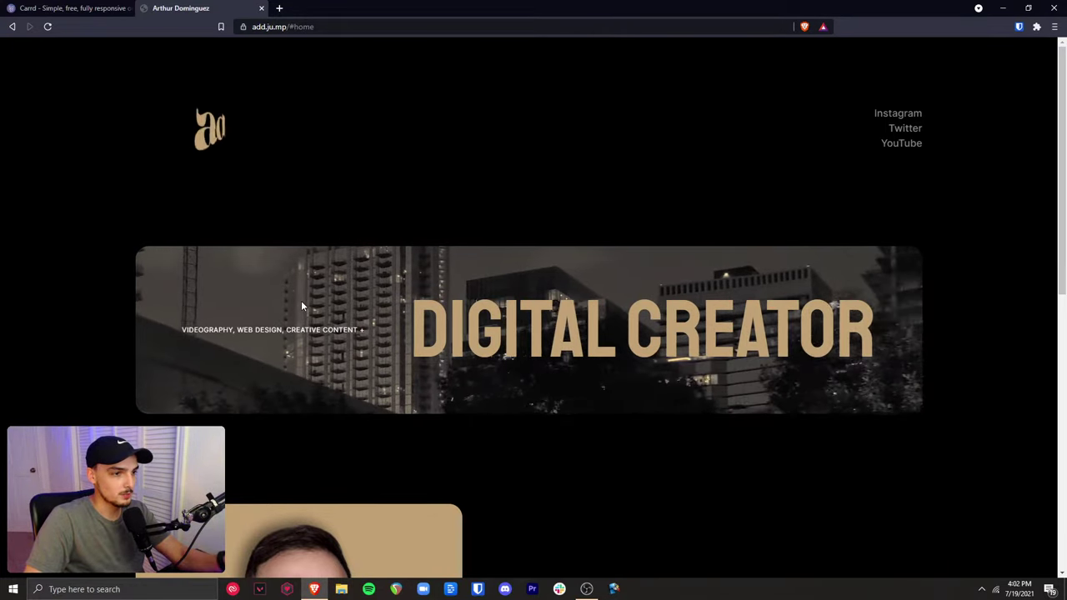
# Examine the finished personal site's banner, about section and blog link as a layout reference, and close it
pyautogui.scroll(-5, 668, 383)
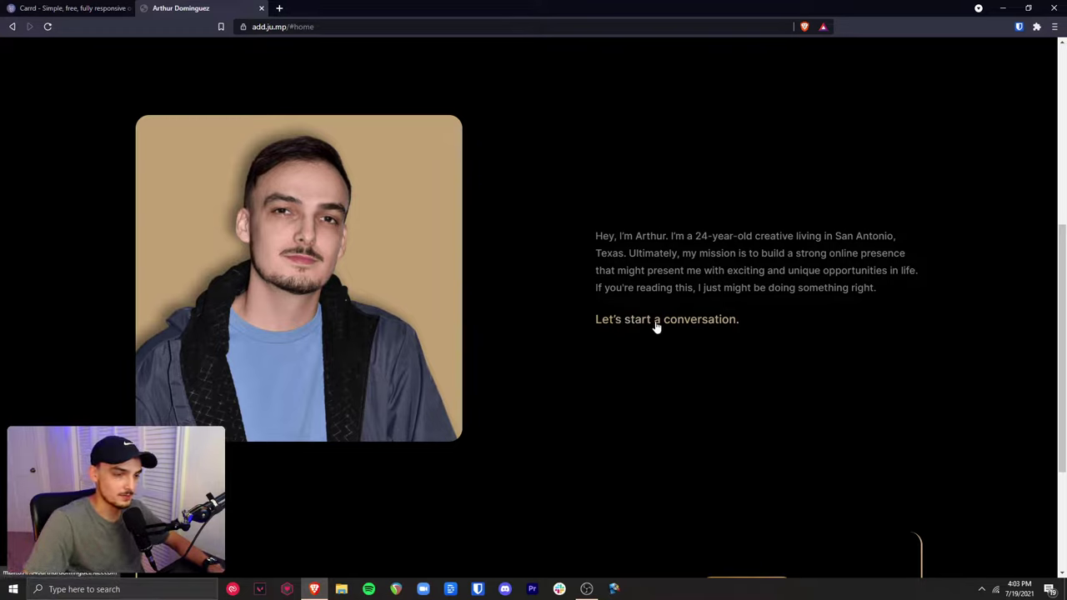
pyautogui.scroll(-2, 163, 412)
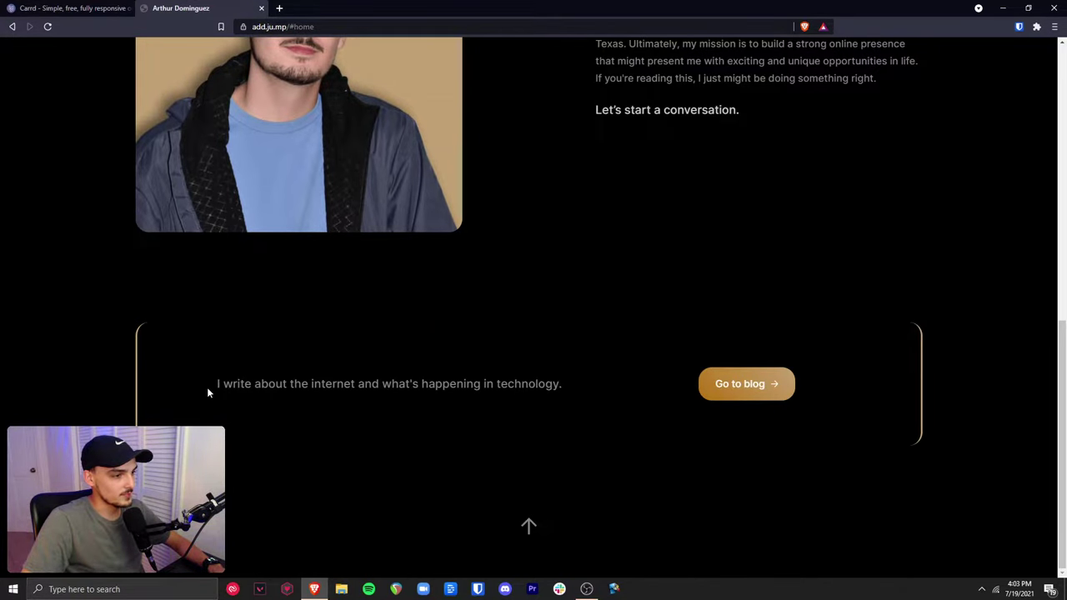
pyautogui.click(529, 527)
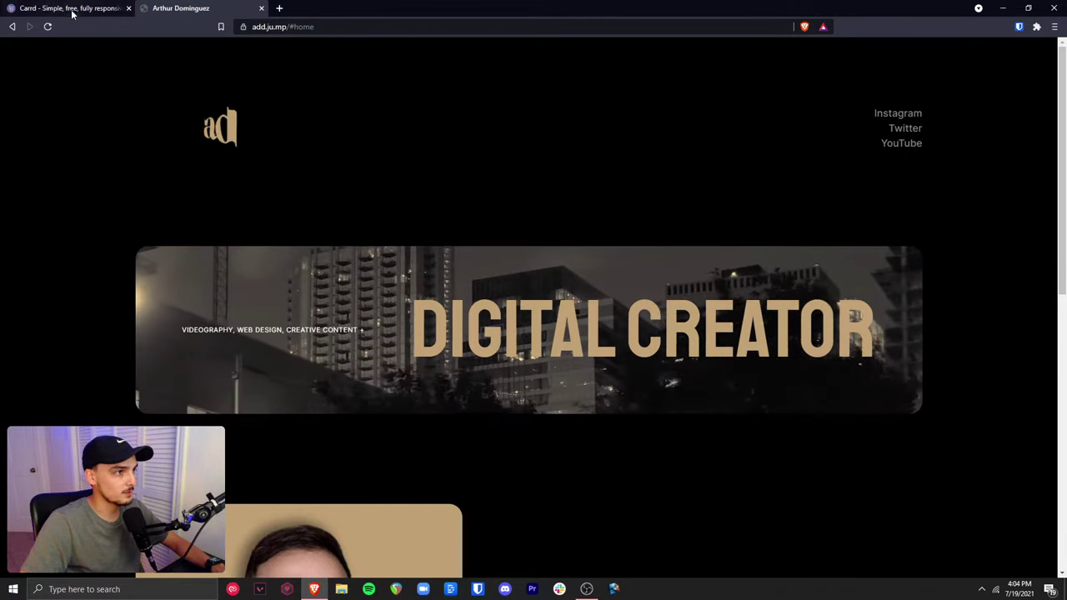
pyautogui.hotkey('ctrl', 'w')
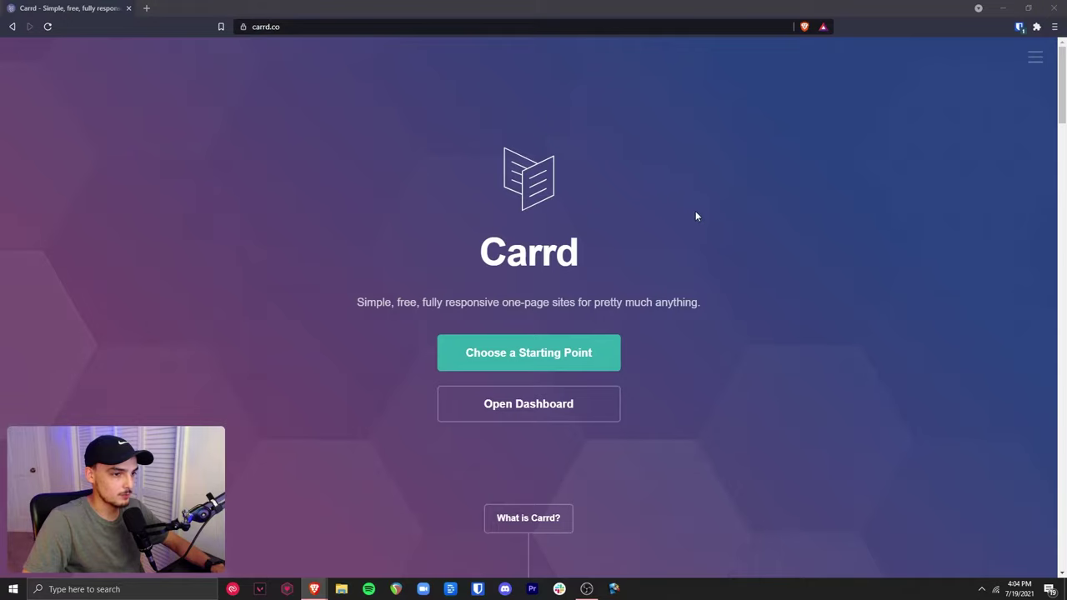
# Start a new site from a blank canvas instead of a template
pyautogui.click(535, 359)
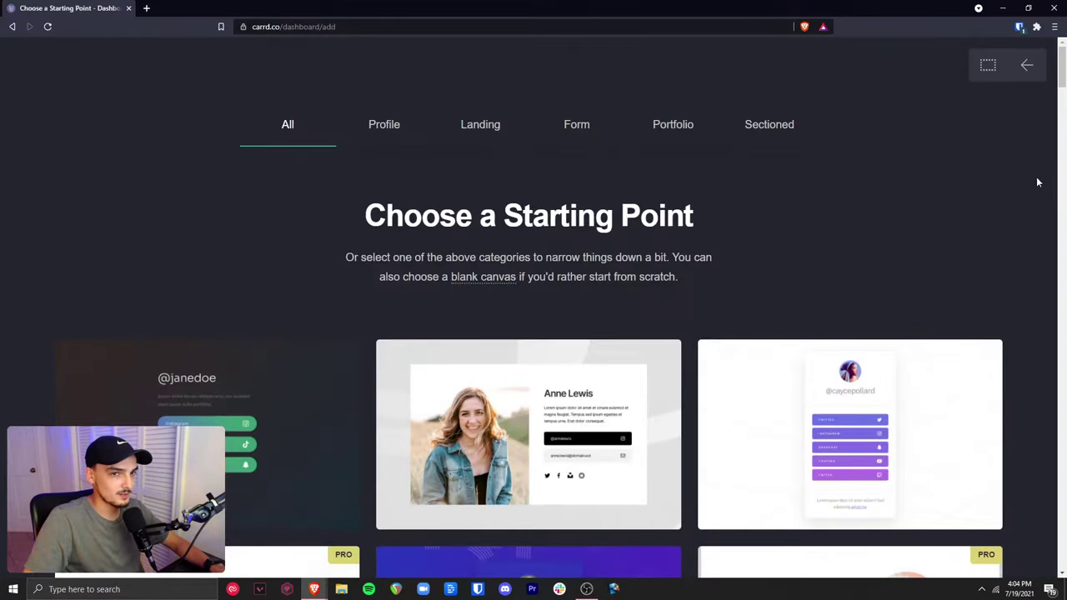
pyautogui.moveTo(1064, 74); pyautogui.dragTo(1061, 52)
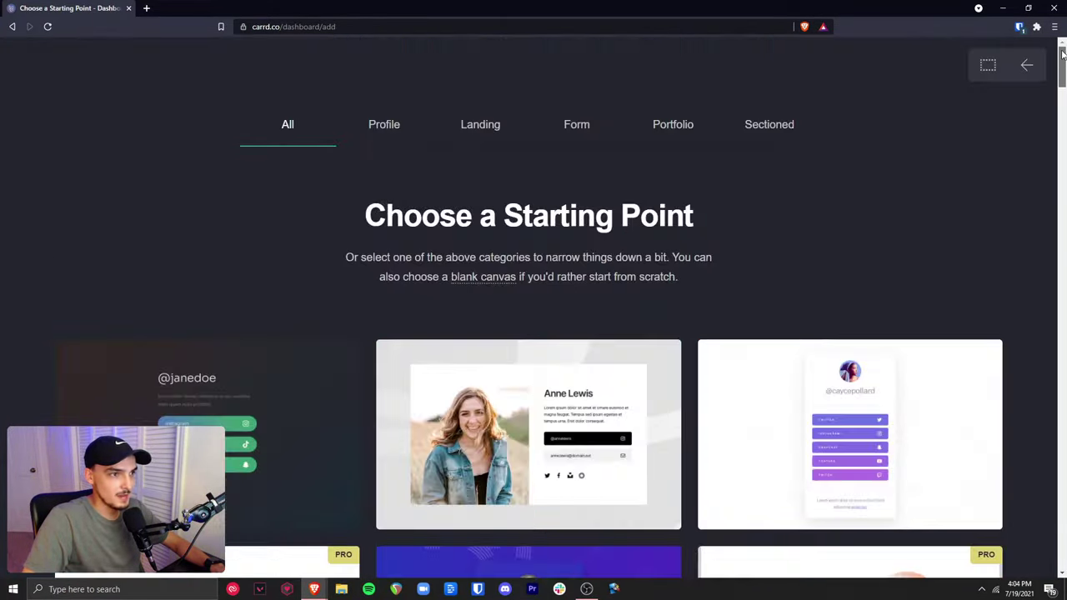
pyautogui.click(484, 277)
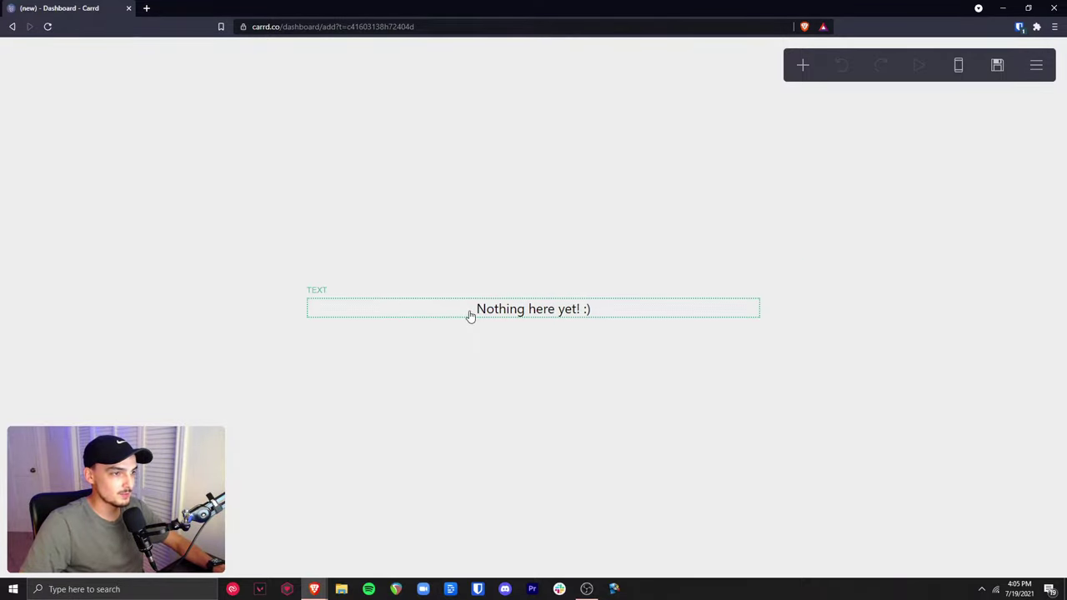
# Examine the placeholder text's formatting options and the page's position, width, padding, size and content settings
pyautogui.click(540, 316)
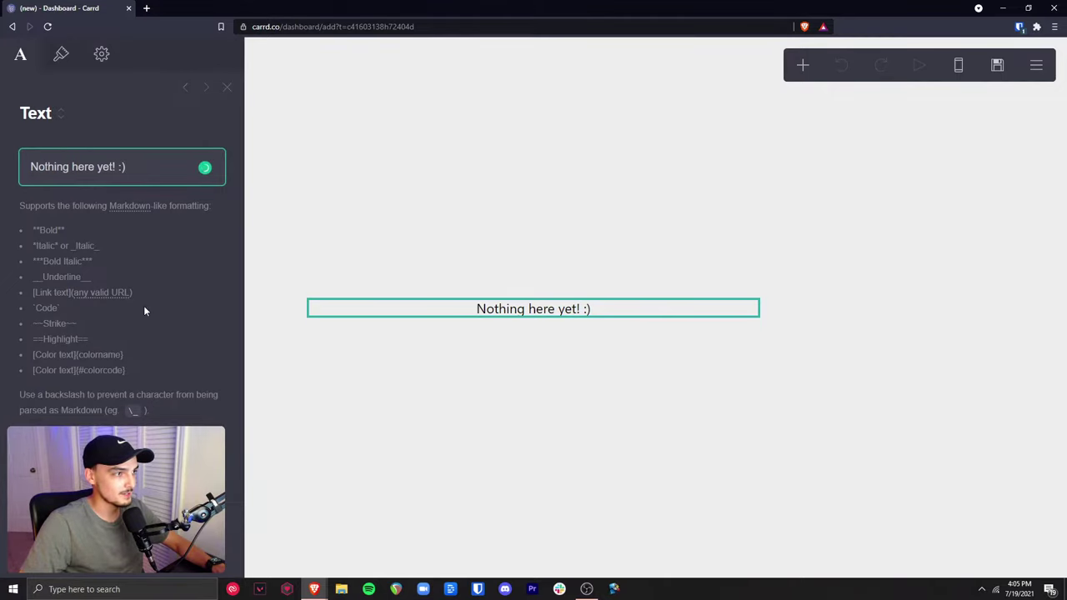
pyautogui.click(307, 279)
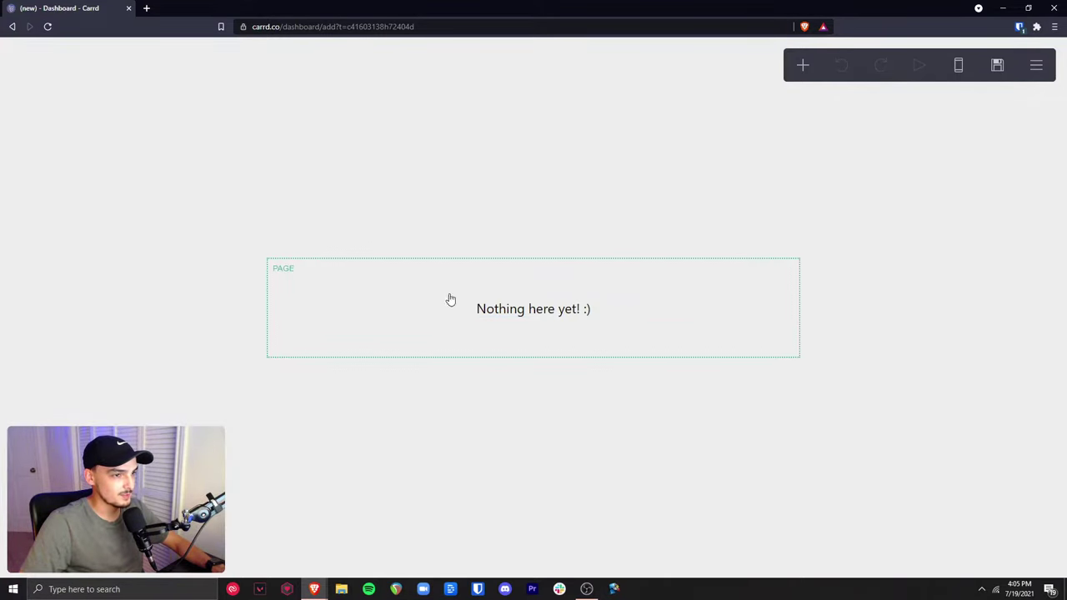
pyautogui.click(354, 276)
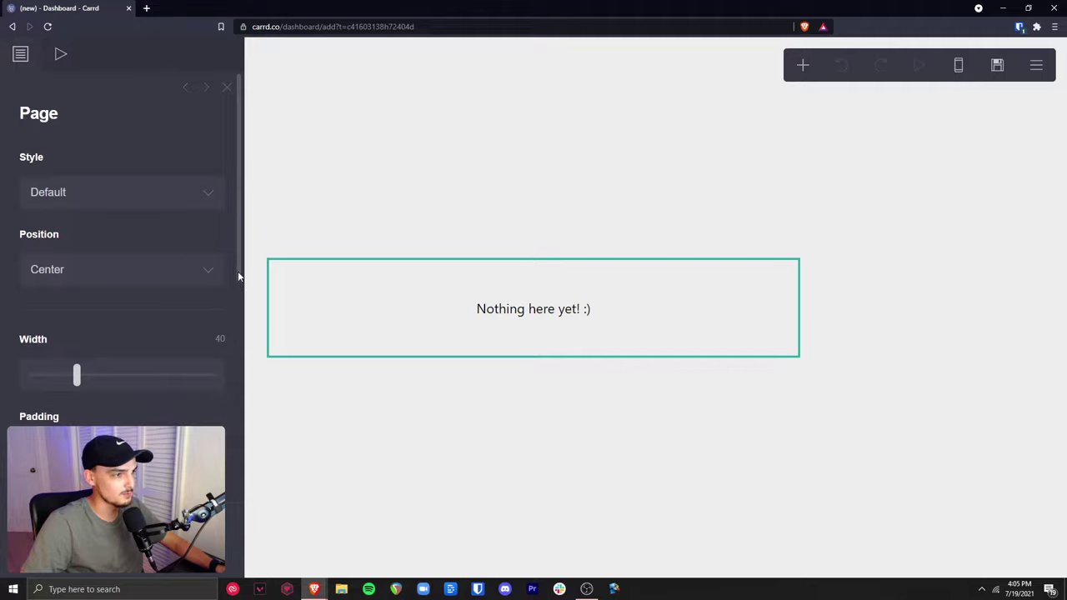
pyautogui.moveTo(237, 276); pyautogui.dragTo(233, 335)
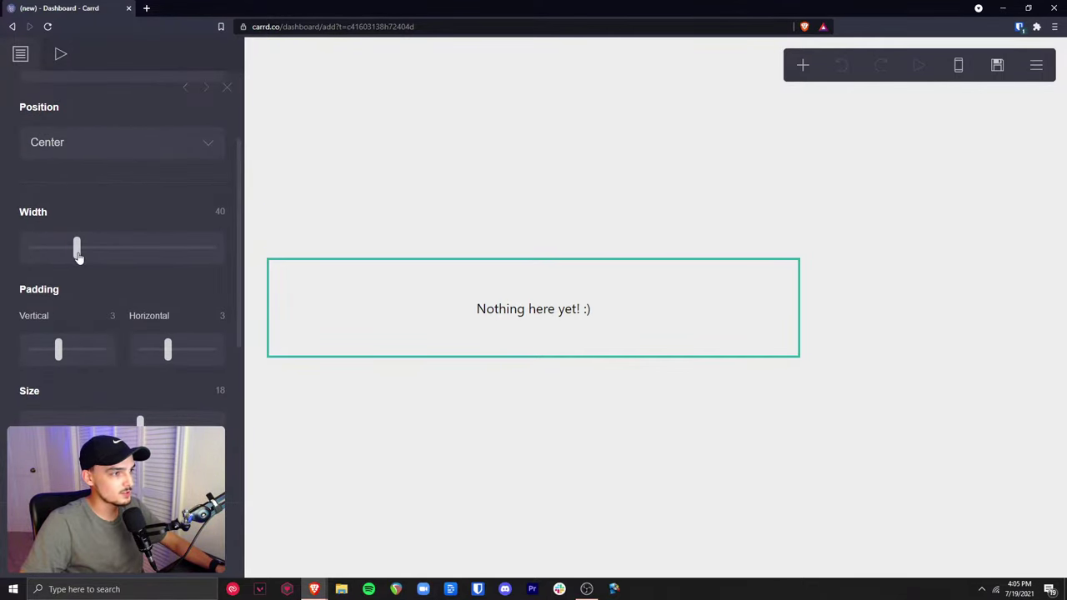
pyautogui.moveTo(77, 256)
pyautogui.mouseDown()
pyautogui.moveTo(116, 256)
pyautogui.moveTo(78, 256)
pyautogui.mouseUp()
pyautogui.scroll(-2, 103, 302)
pyautogui.scroll(-2, 107, 356)
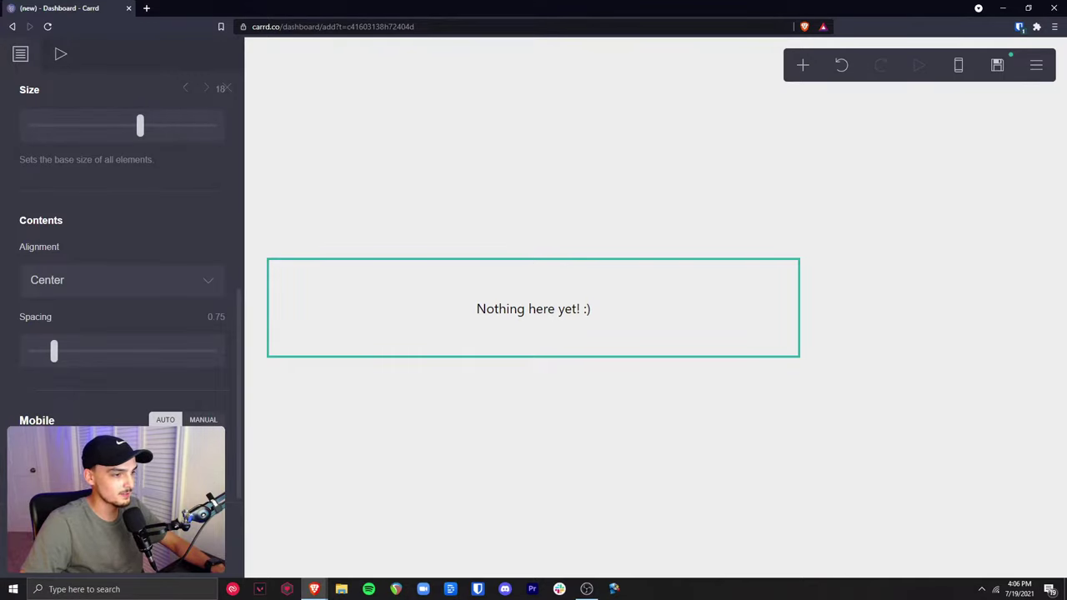
pyautogui.press('Escape')
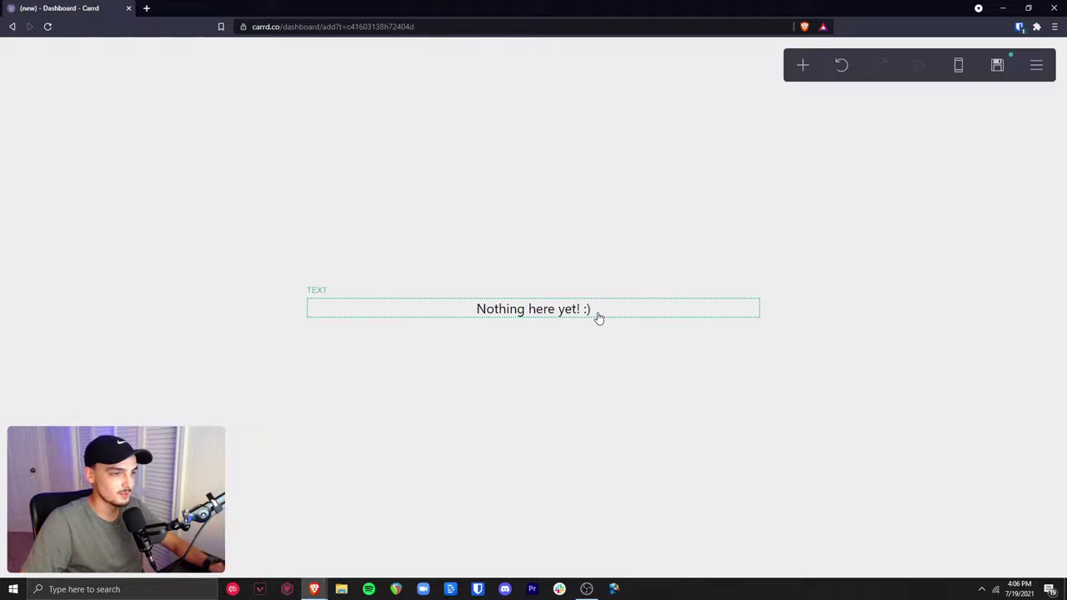
pyautogui.click(803, 67)
pyautogui.click(631, 119)
pyautogui.moveTo(539, 325); pyautogui.dragTo(585, 340)
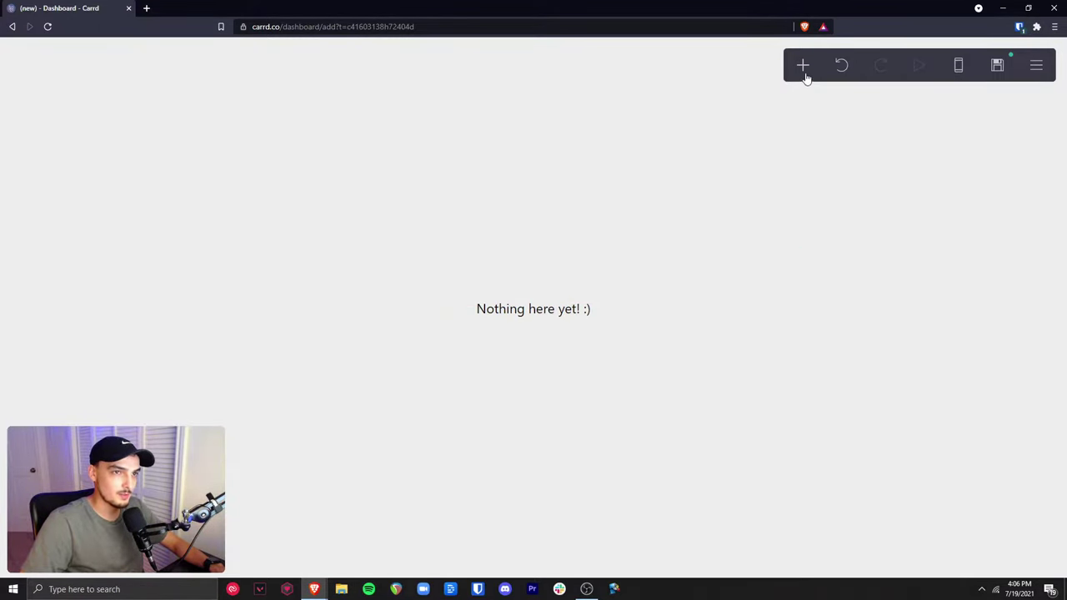
# Review how the reference site arranges its header, banner, photo and text in columns, and close it
pyautogui.click(805, 70)
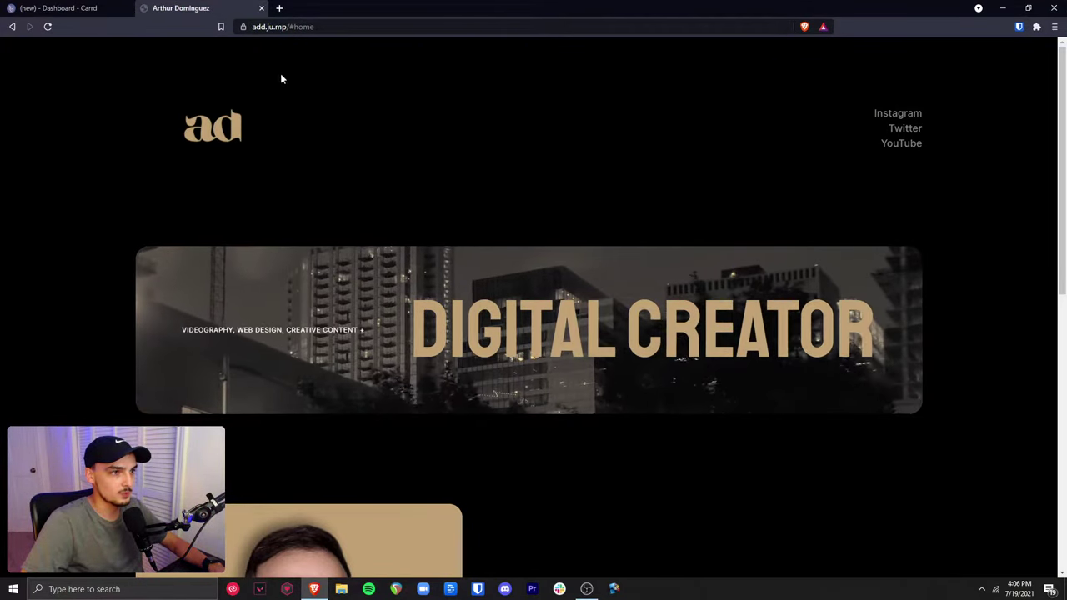
pyautogui.scroll(-1, 350, 186)
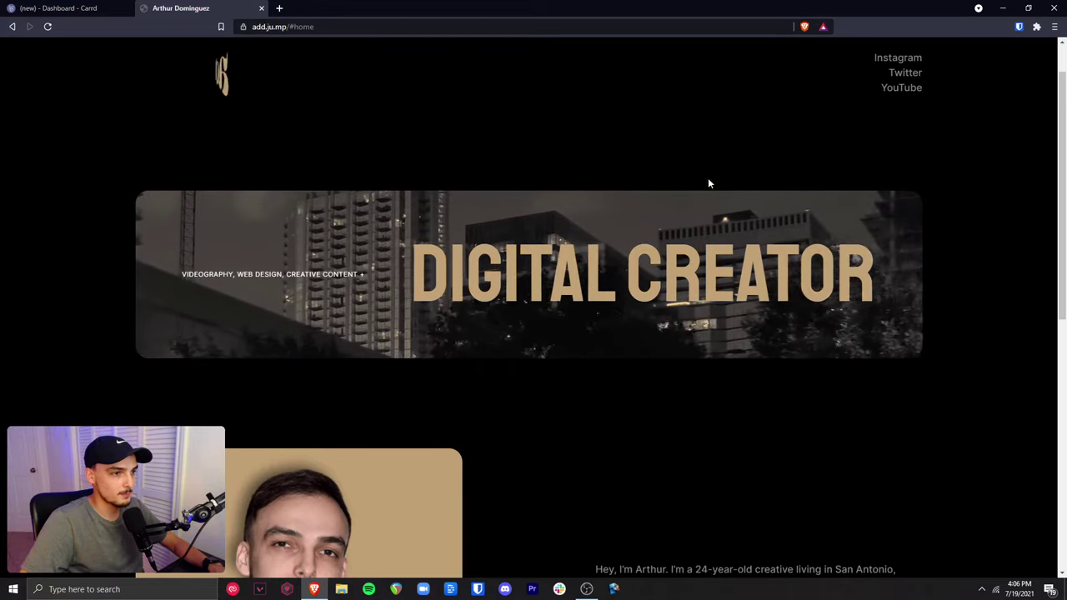
pyautogui.scroll(-2, 347, 229)
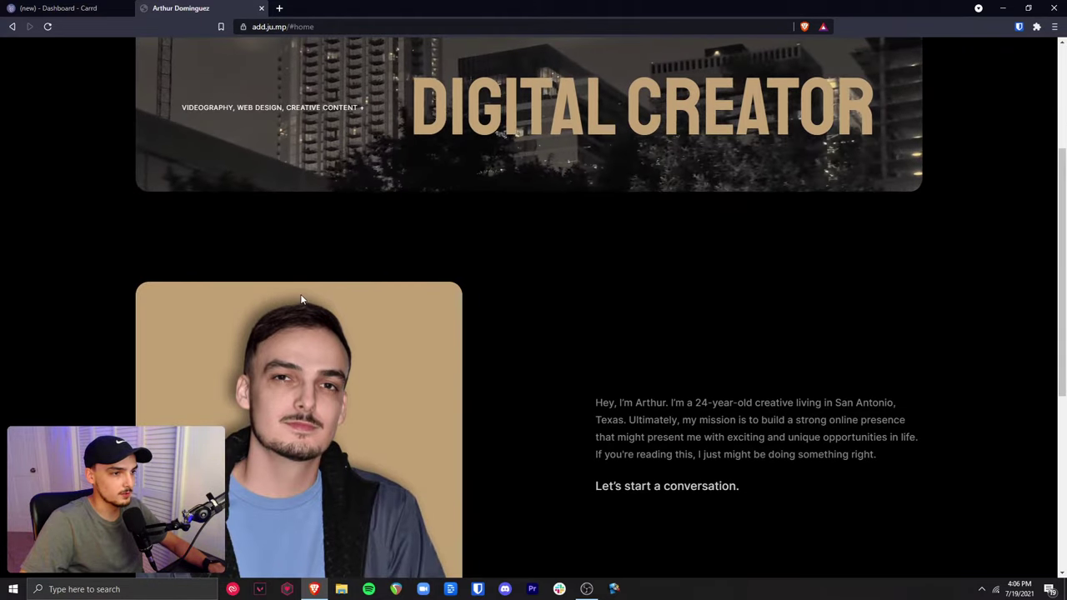
pyautogui.scroll(-2, 941, 301)
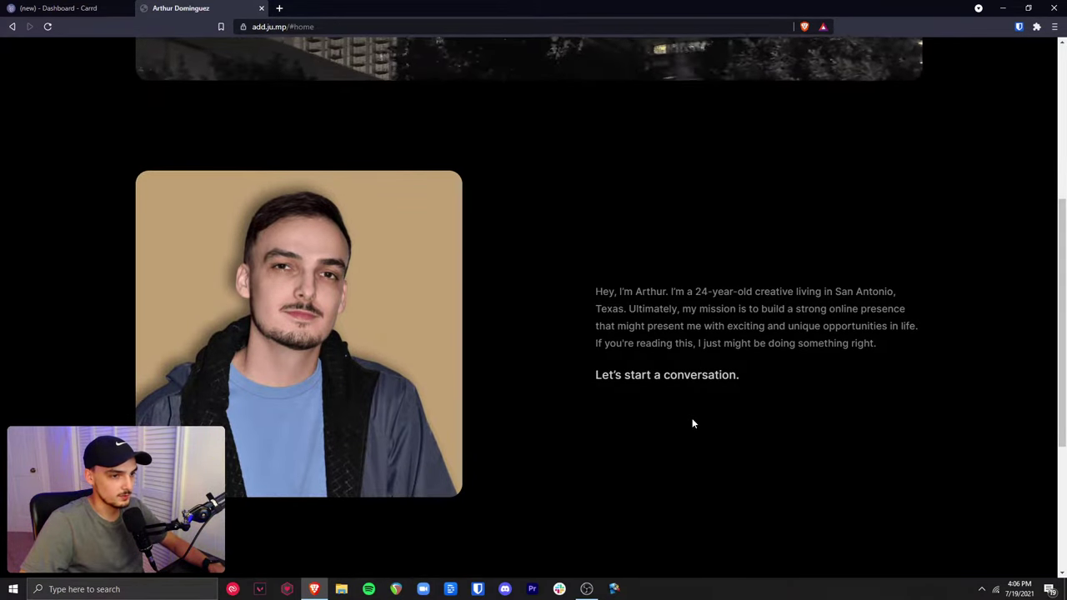
pyautogui.scroll(-3, 631, 410)
pyautogui.scroll(-1, 507, 241)
pyautogui.scroll(8, 511, 244)
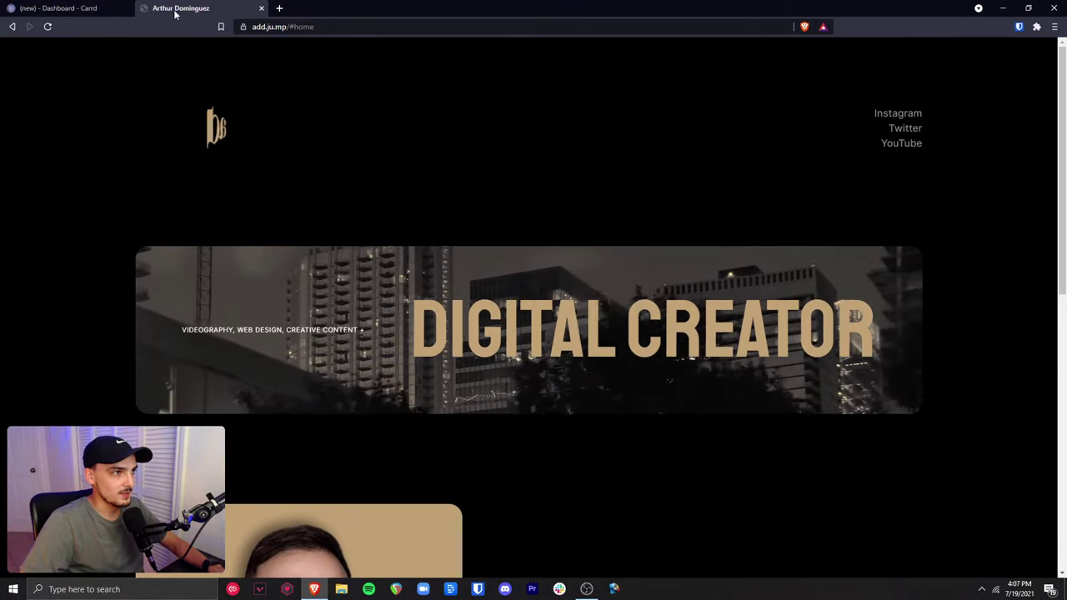
pyautogui.middleClick(173, 11)
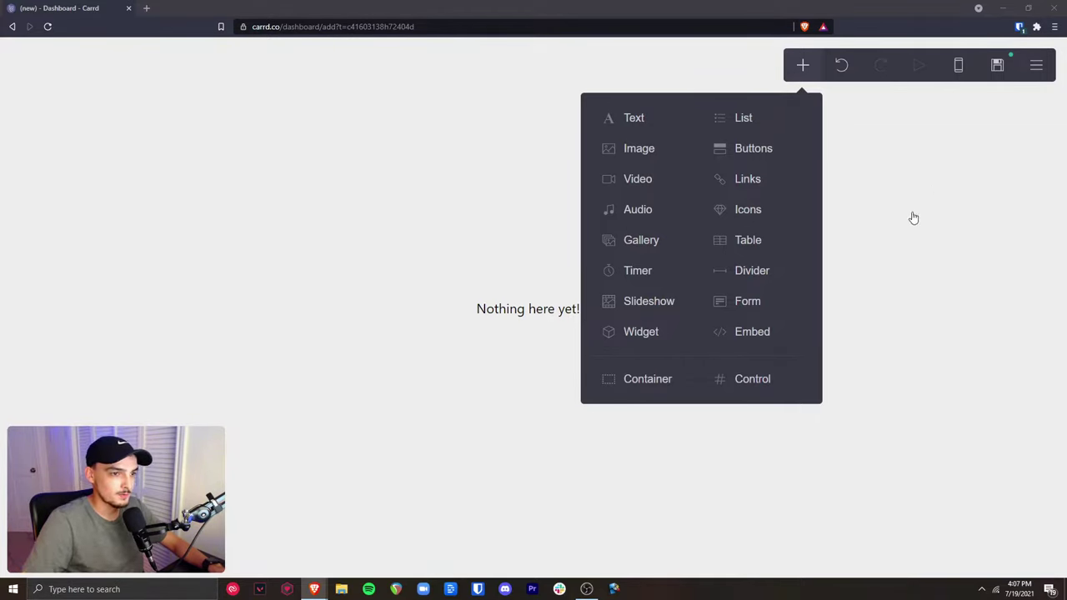
# Add a container below the placeholder text and set its type to Columns
pyautogui.click(647, 386)
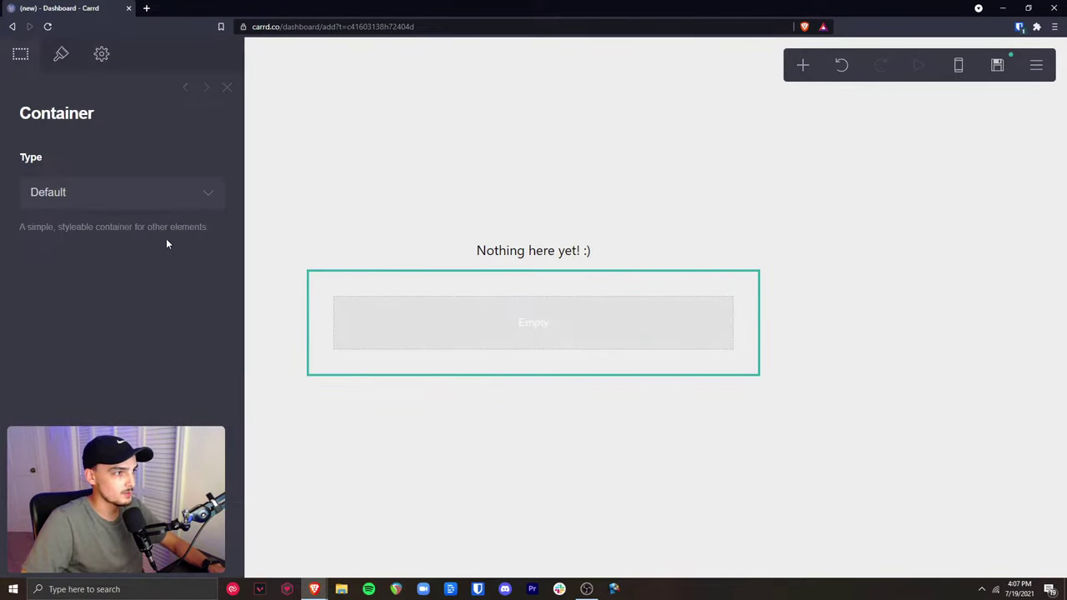
pyautogui.click(137, 199)
pyautogui.click(114, 230)
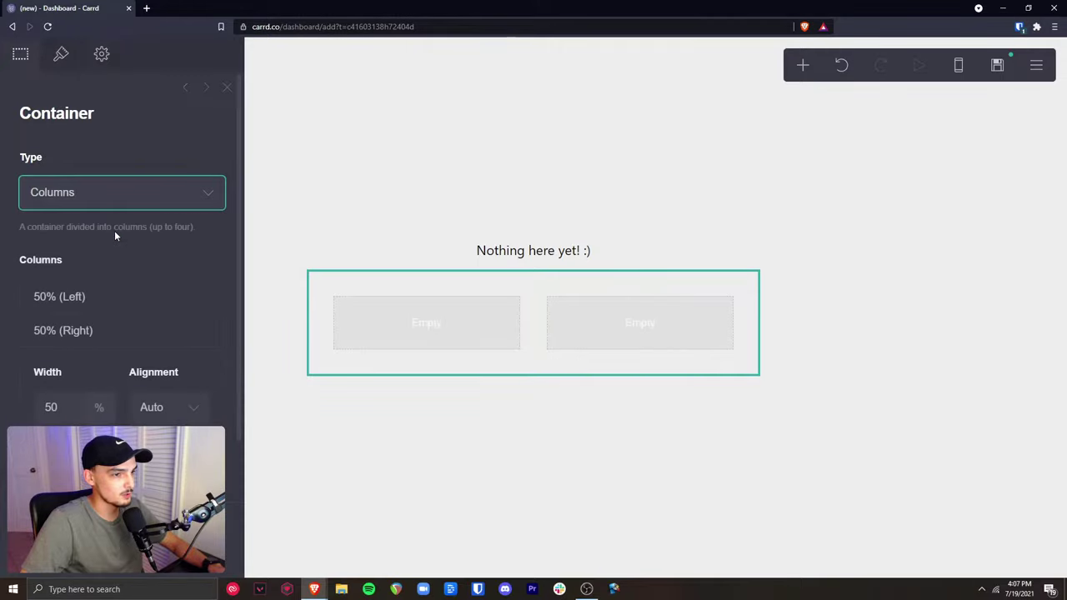
pyautogui.press('Escape')
# Move the placeholder text into the container's left column and add a text element to the right column
pyautogui.moveTo(550, 251); pyautogui.dragTo(446, 318)
pyautogui.click(803, 65)
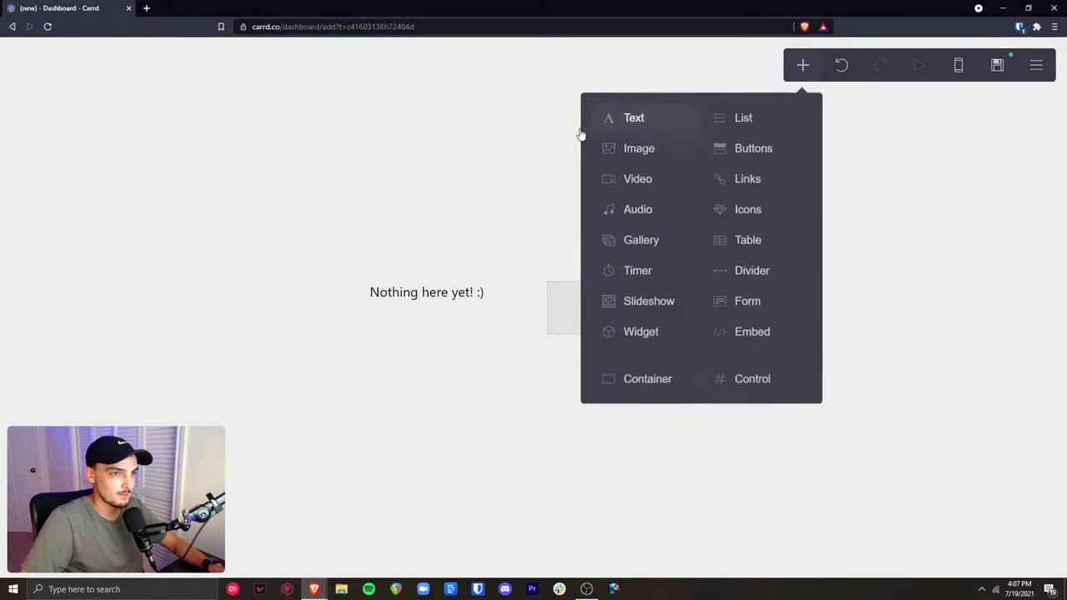
pyautogui.click(617, 114)
pyautogui.press('Escape')
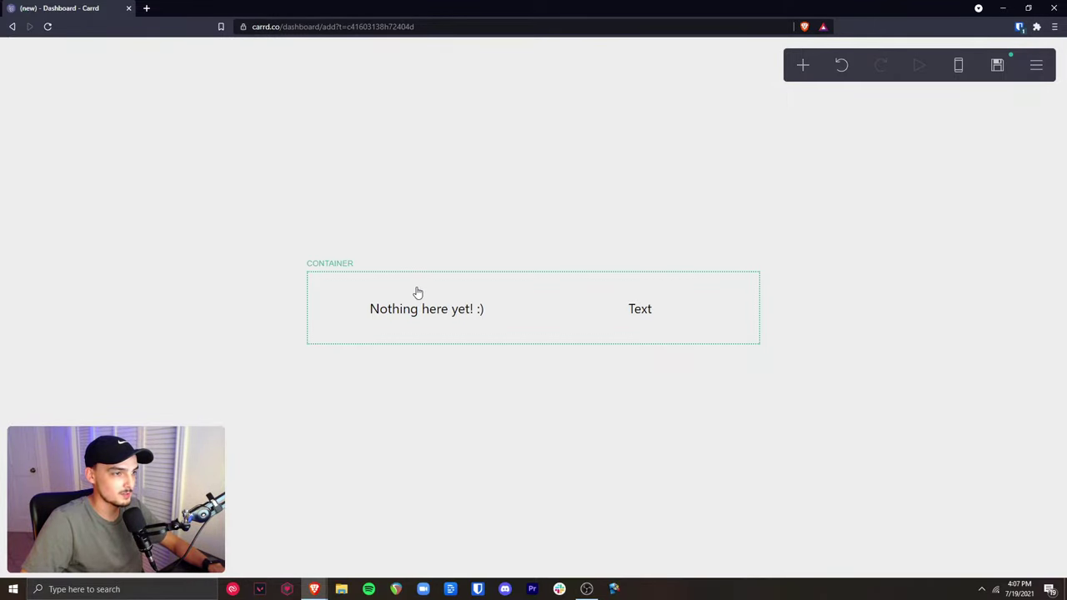
# Move the placeholder text back out above the container and delete both text elements
pyautogui.moveTo(419, 310); pyautogui.dragTo(422, 269)
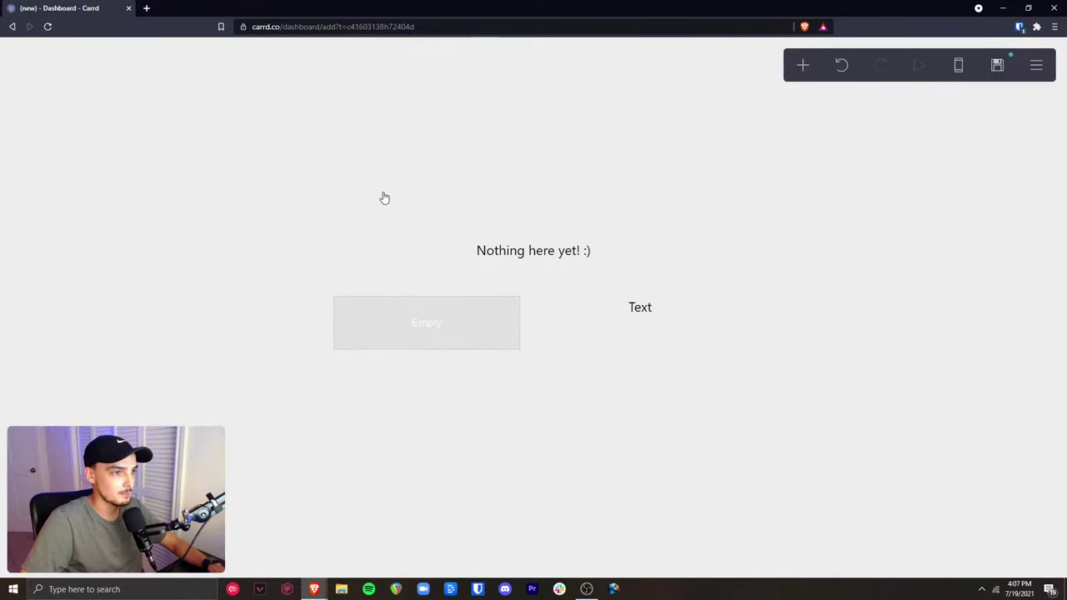
pyautogui.click(567, 252)
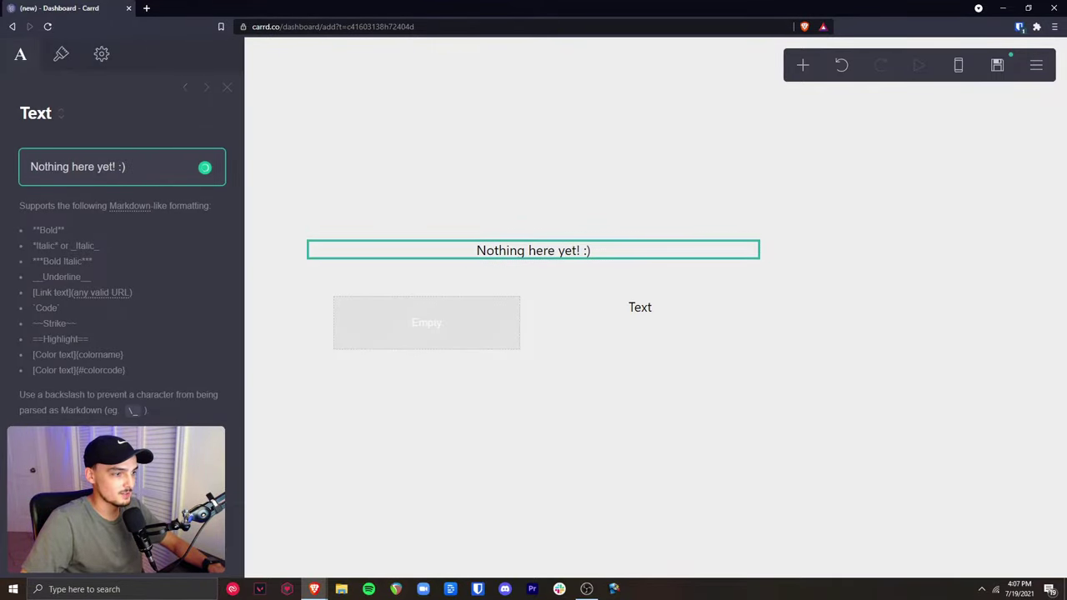
pyautogui.press('Delete')
pyautogui.click(657, 301)
pyautogui.press('Delete')
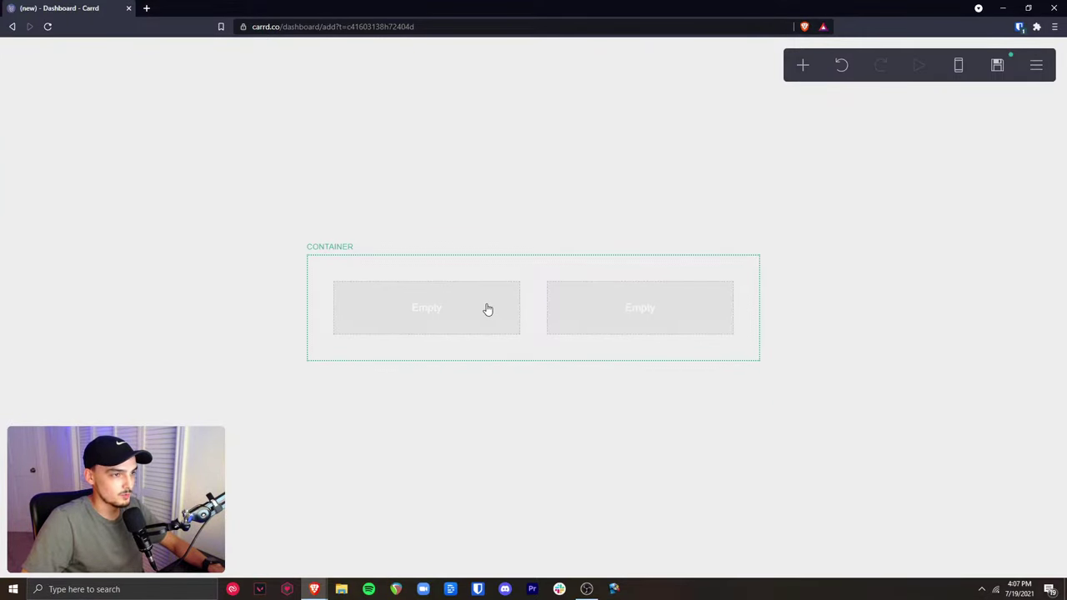
# Add an image element to the container's left column and upload the ad-logo GIF from the Desktop
pyautogui.click(488, 309)
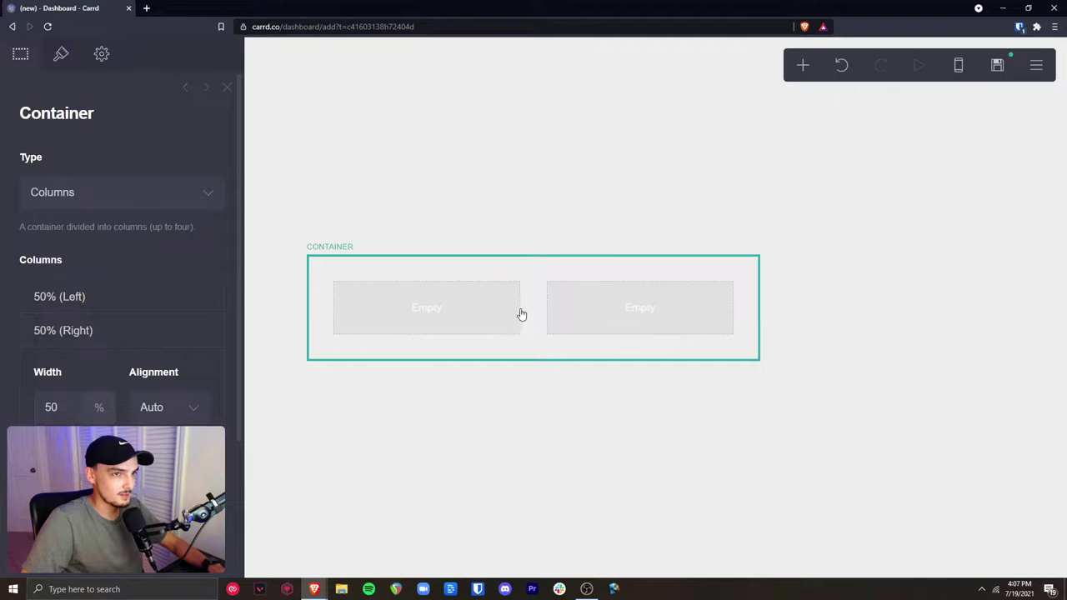
pyautogui.click(803, 64)
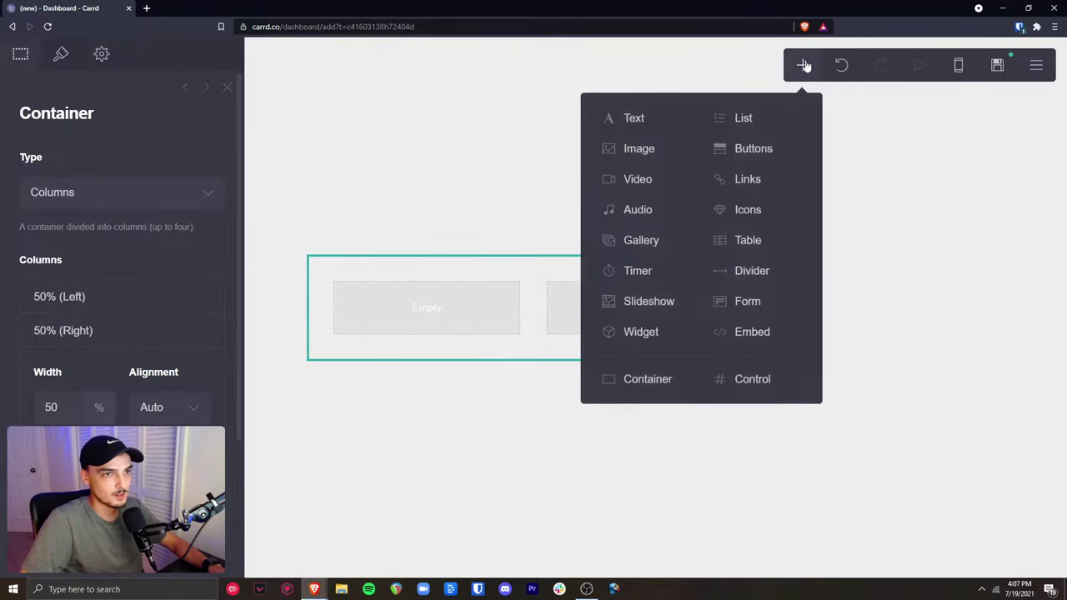
pyautogui.click(647, 156)
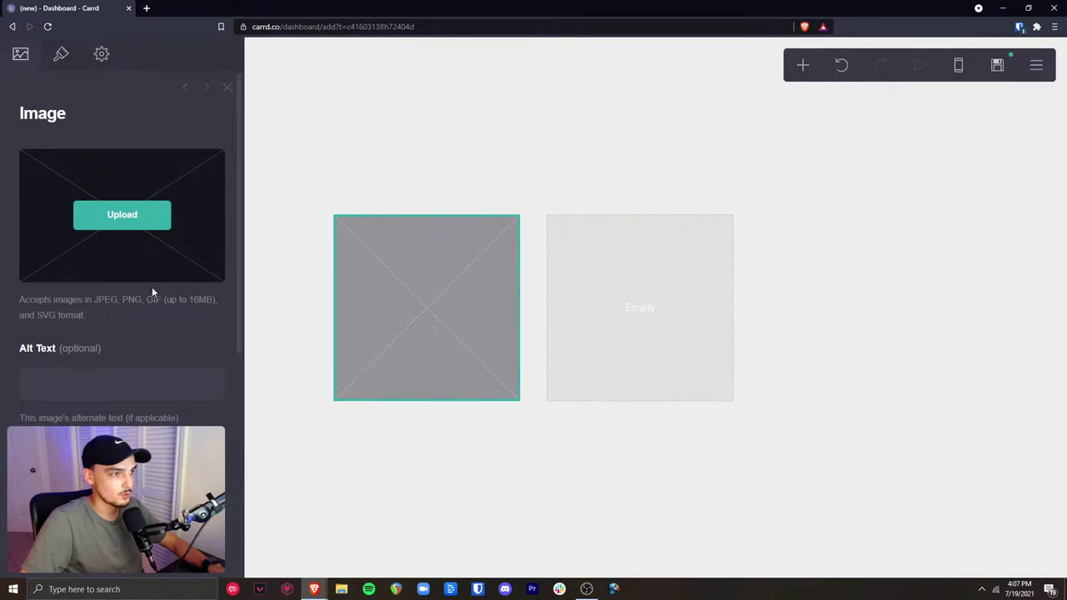
pyautogui.click(124, 221)
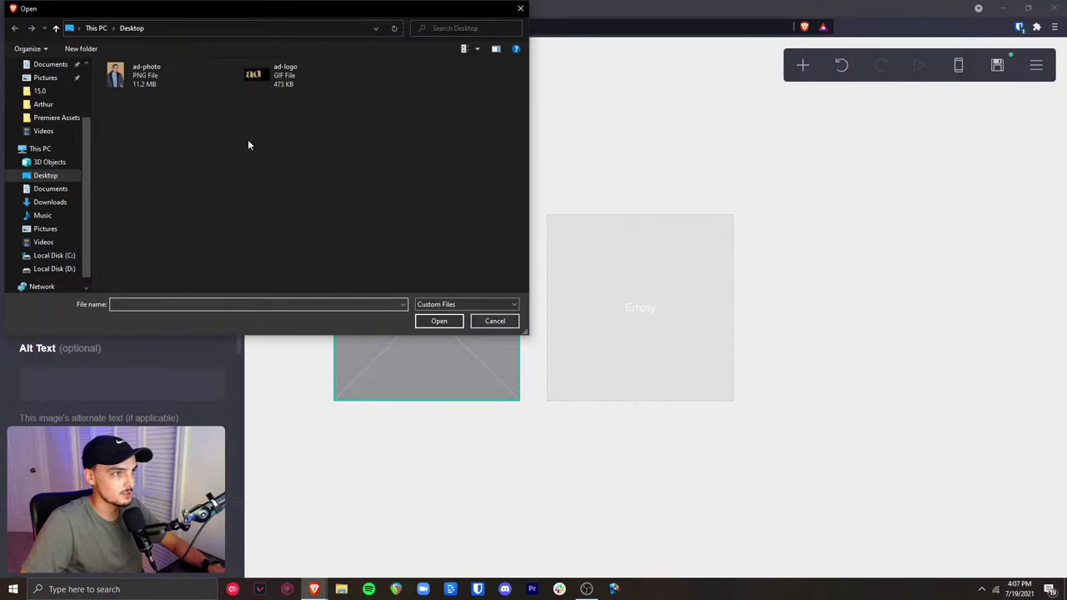
pyautogui.doubleClick(251, 73)
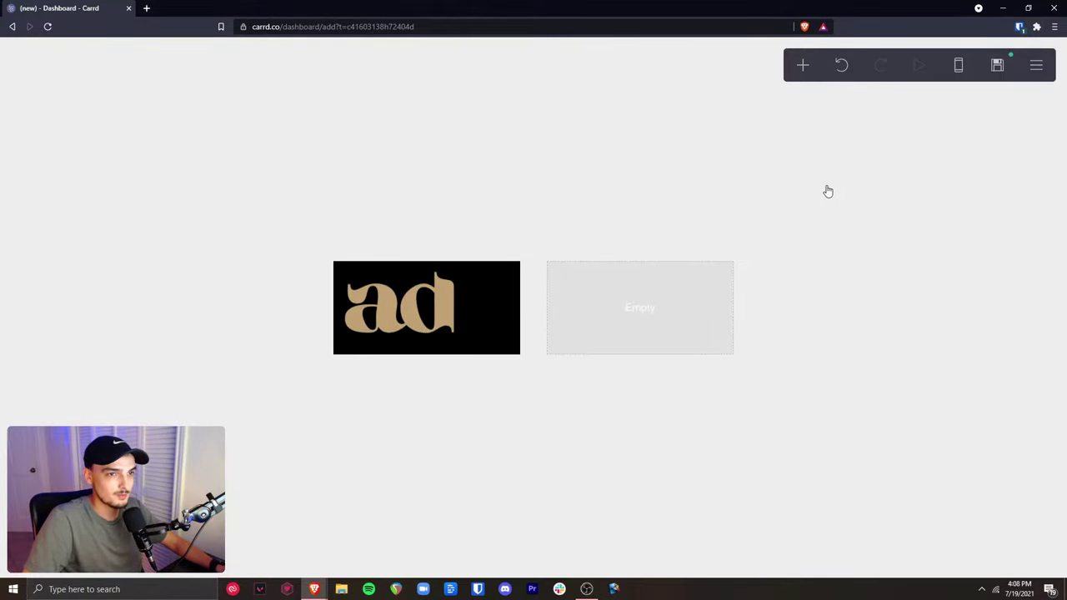
# Set the site background color to #000000 and show the available background styles
pyautogui.click(902, 208)
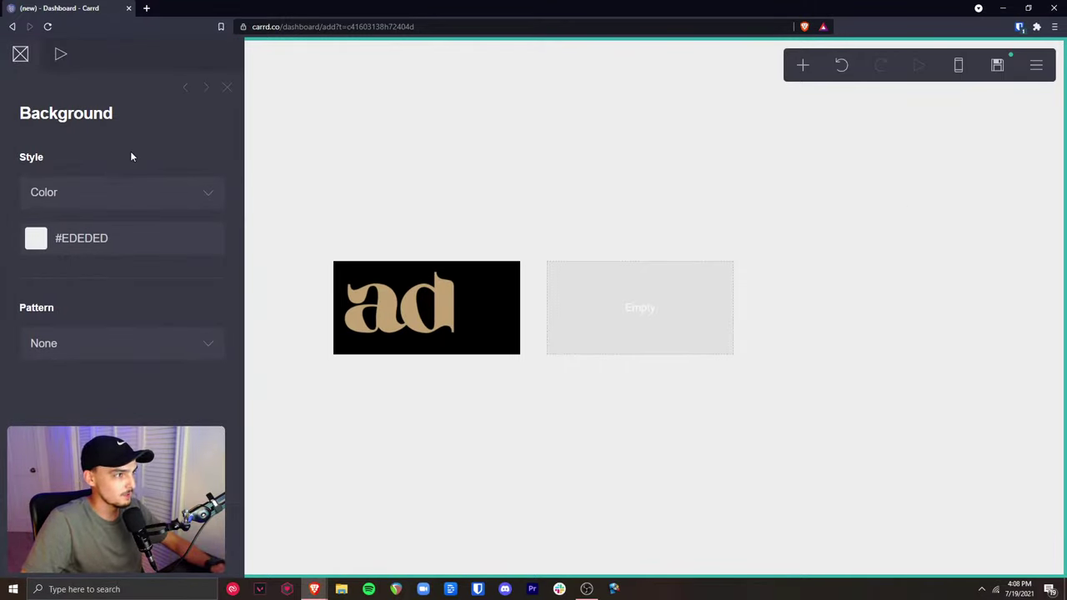
pyautogui.click(40, 241)
pyautogui.hotkey('ctrl', 'a')
pyautogui.write('#000000')
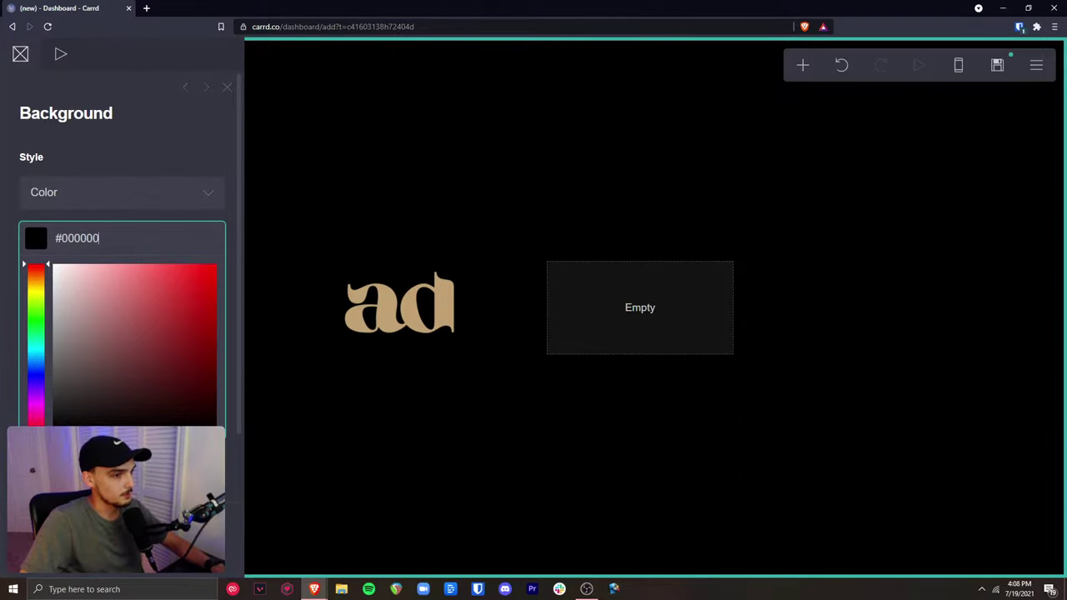
pyautogui.click(201, 197)
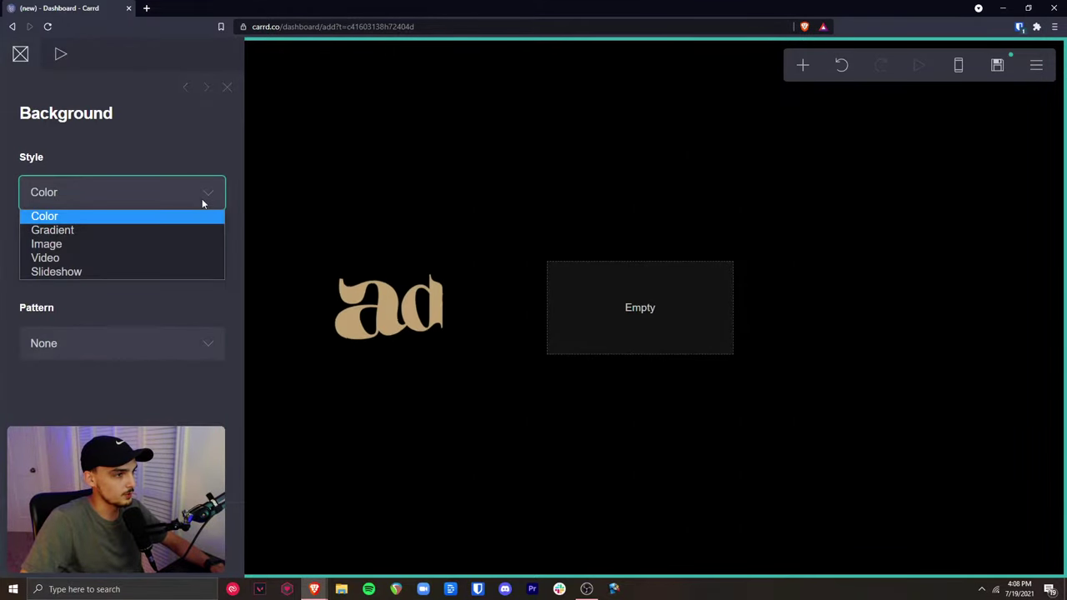
# Keep the Color background style and add a text element to the container's empty right column
pyautogui.click(120, 218)
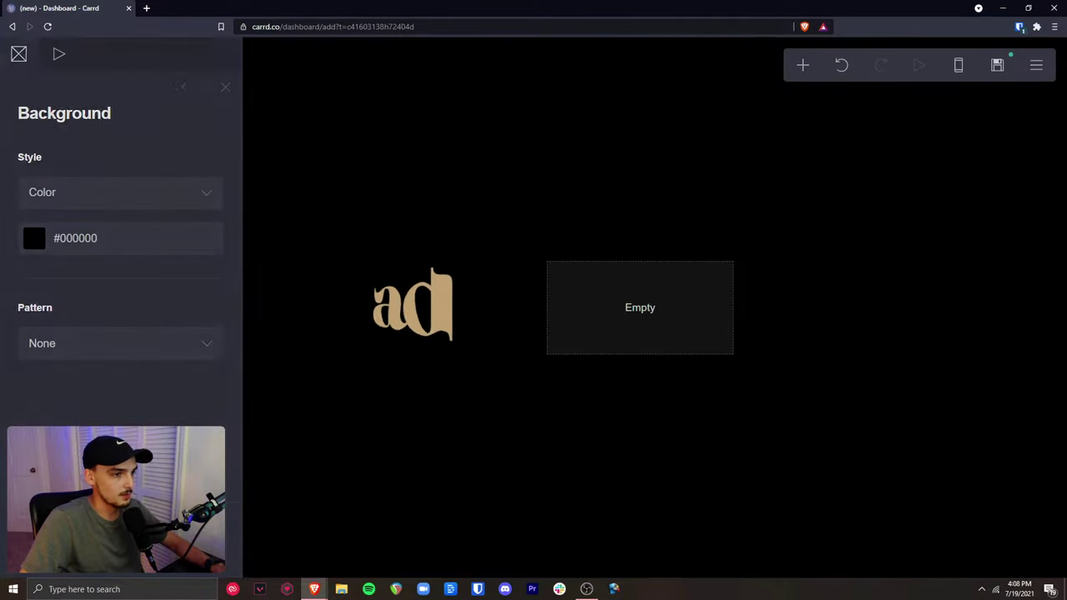
pyautogui.click(395, 477)
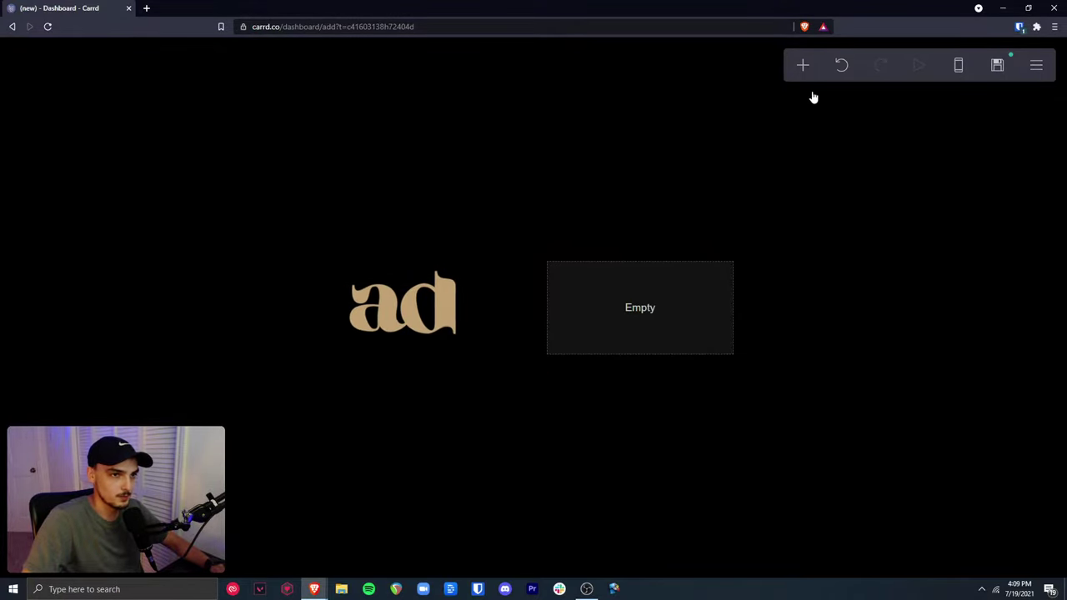
pyautogui.click(503, 249)
pyautogui.click(803, 67)
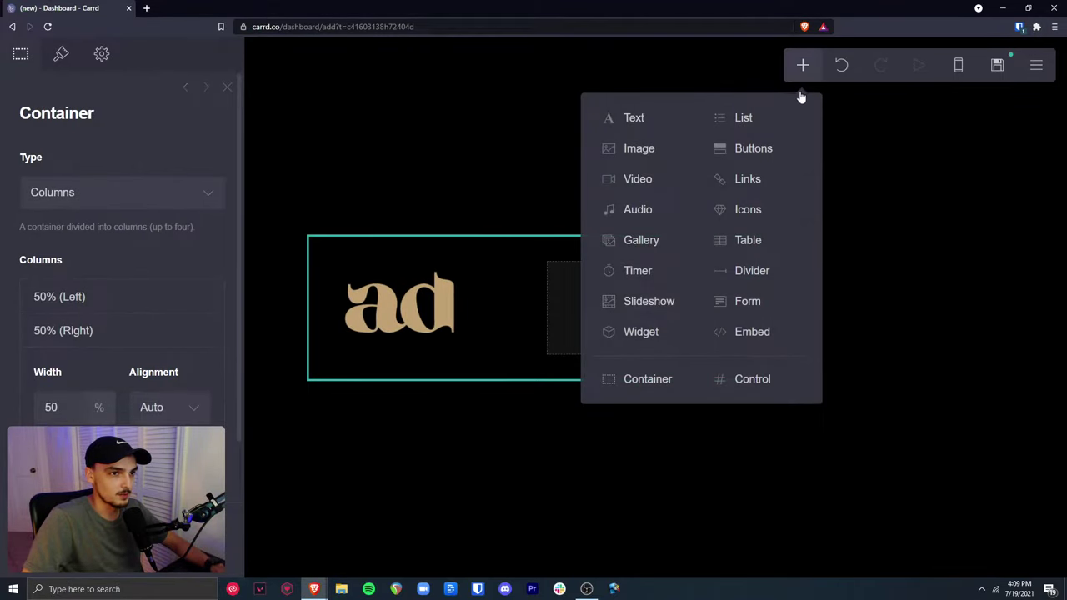
pyautogui.click(655, 126)
pyautogui.moveTo(417, 359); pyautogui.dragTo(654, 318)
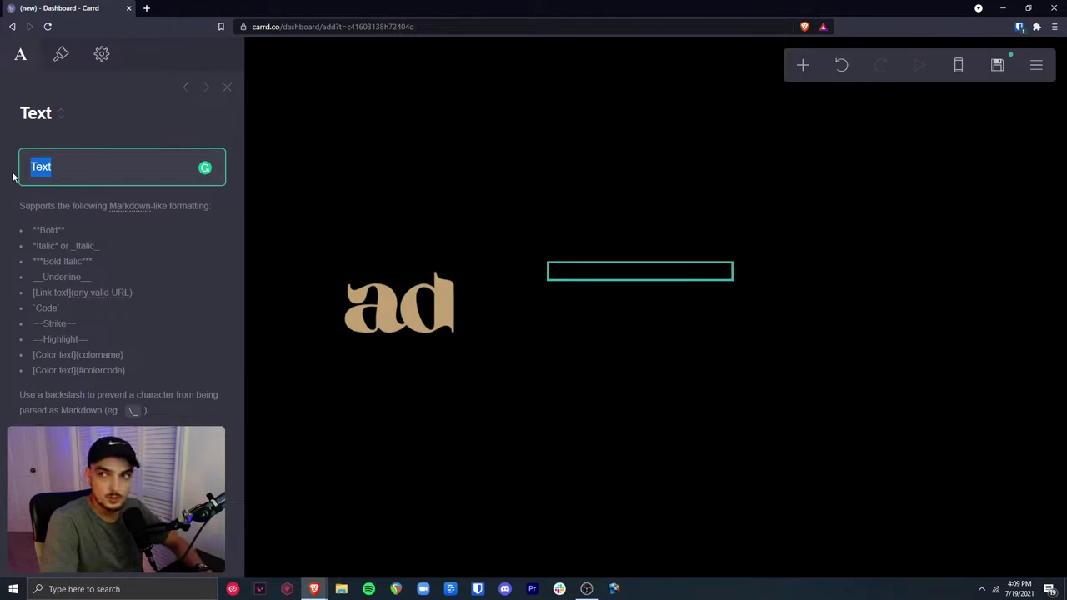
# Replace the new element's default text with Instagram, Twitter and YouTube on three separate lines
pyautogui.write('Instagram')
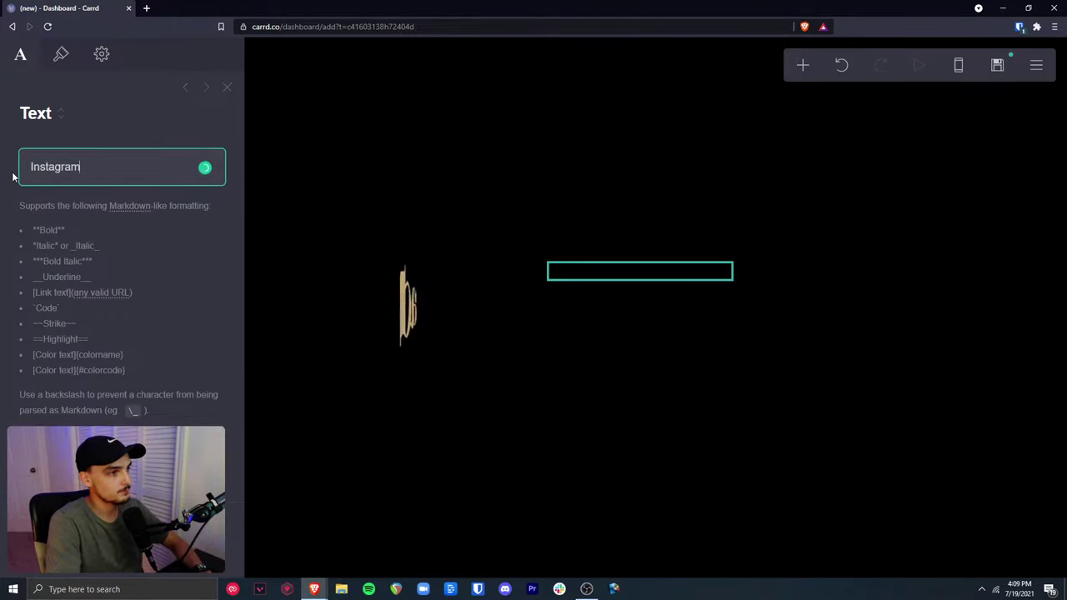
pyautogui.press('Return')
pyautogui.write('Twitter')
pyautogui.press('Return')
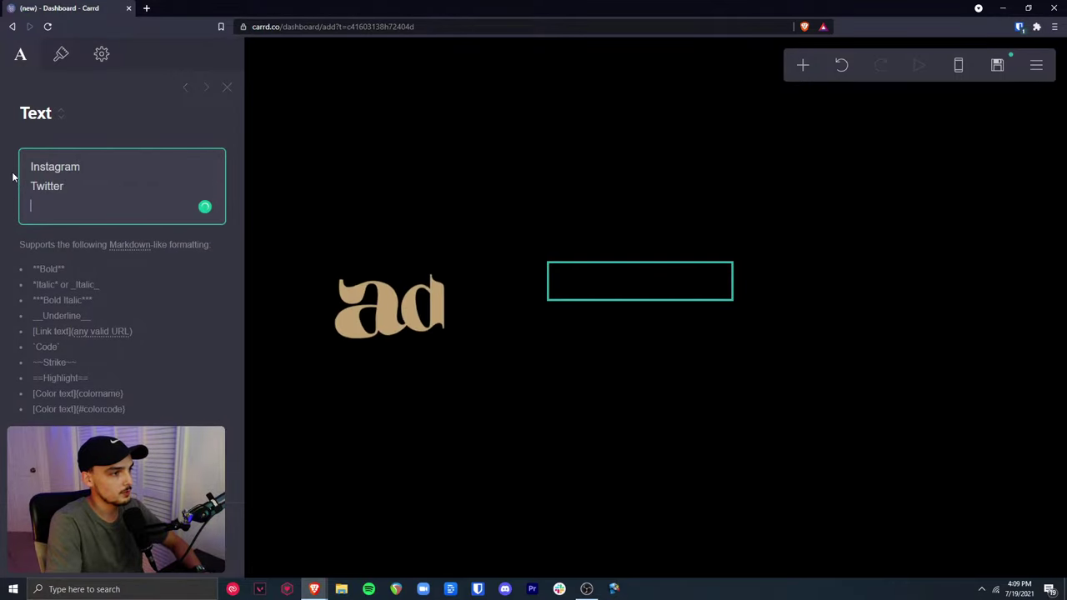
pyautogui.write('YouTube')
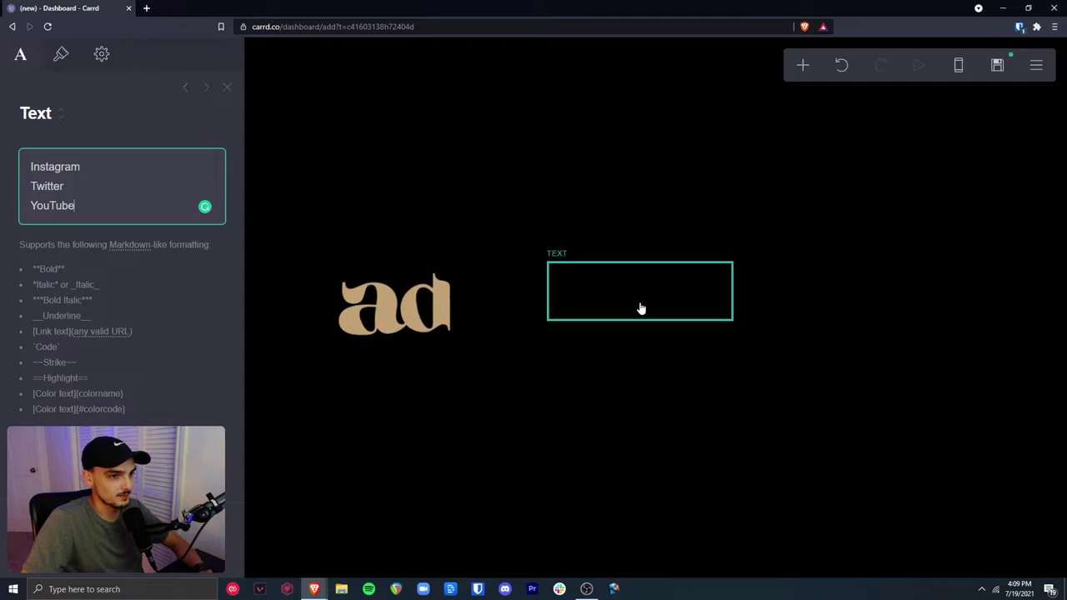
# Set the color of the social links text to the gray #858585
pyautogui.click(64, 60)
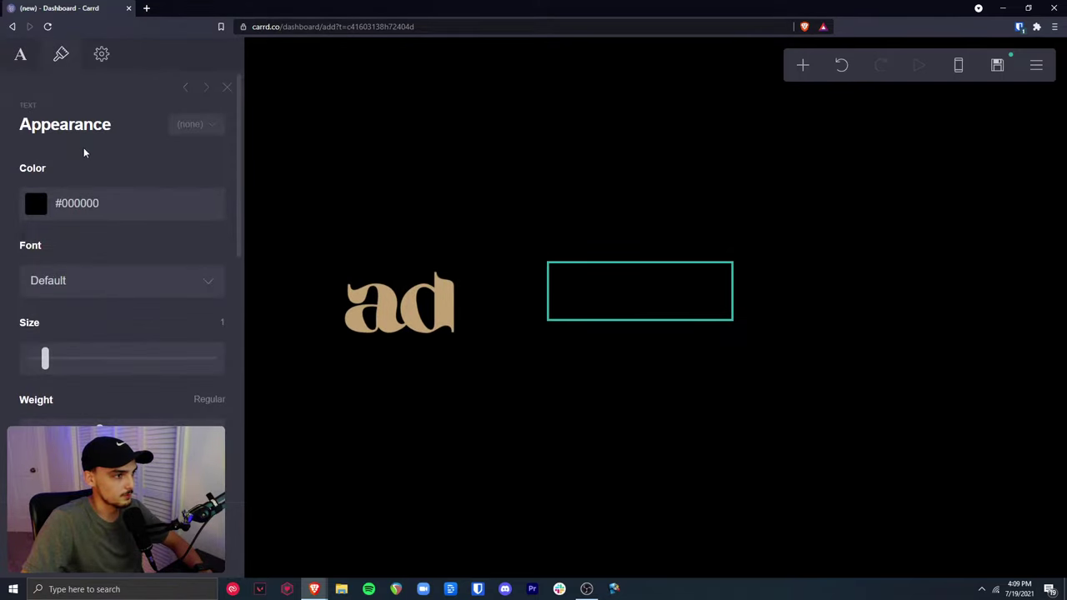
pyautogui.click(36, 204)
pyautogui.click(52, 310)
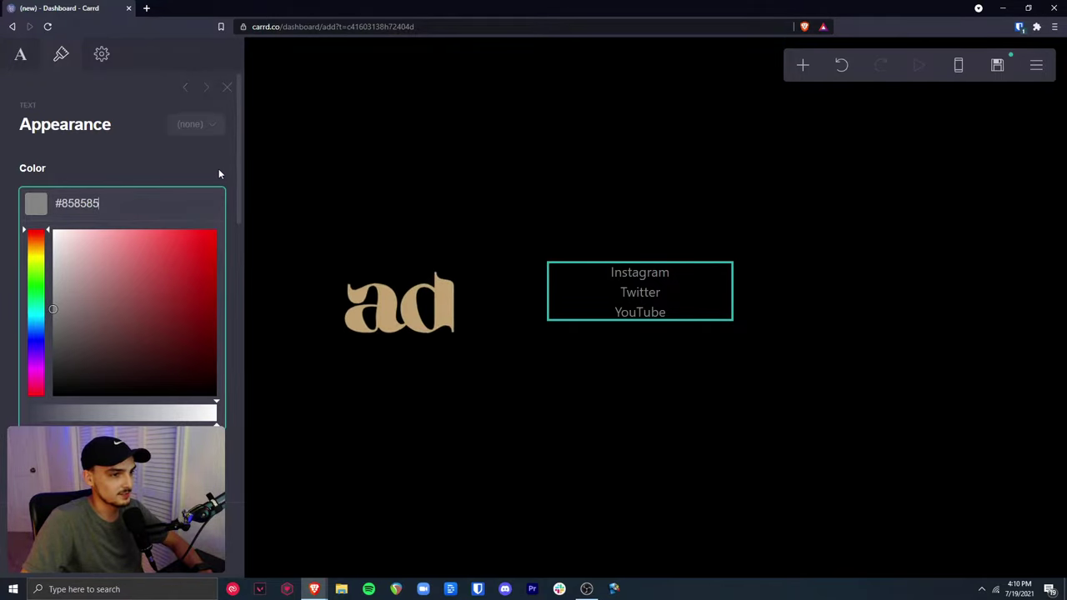
pyautogui.click(226, 472)
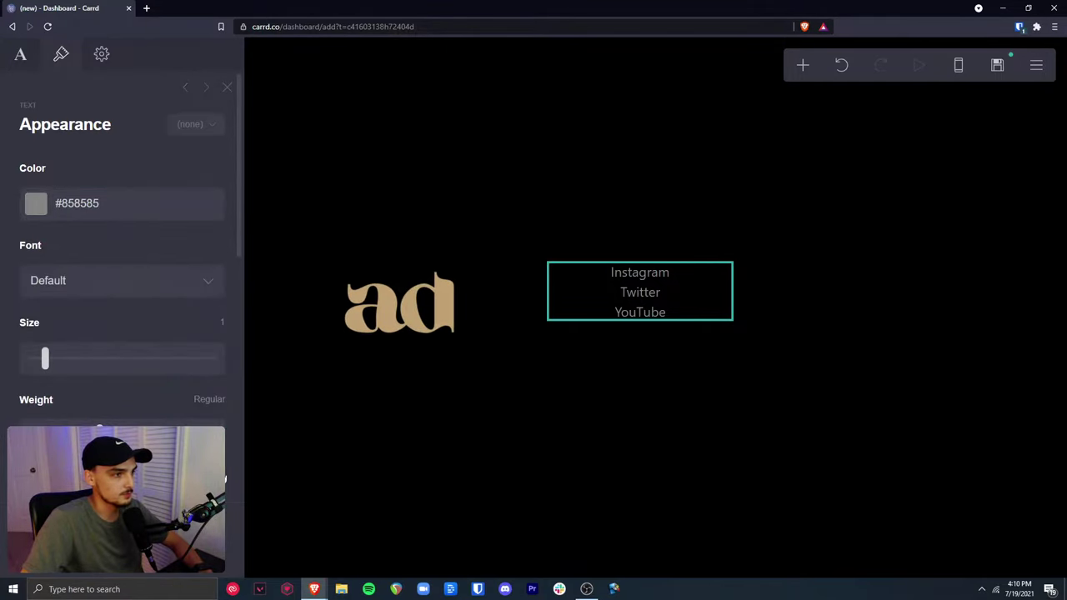
# Set the font of the social links text to Inter
pyautogui.click(113, 285)
pyautogui.press('i')
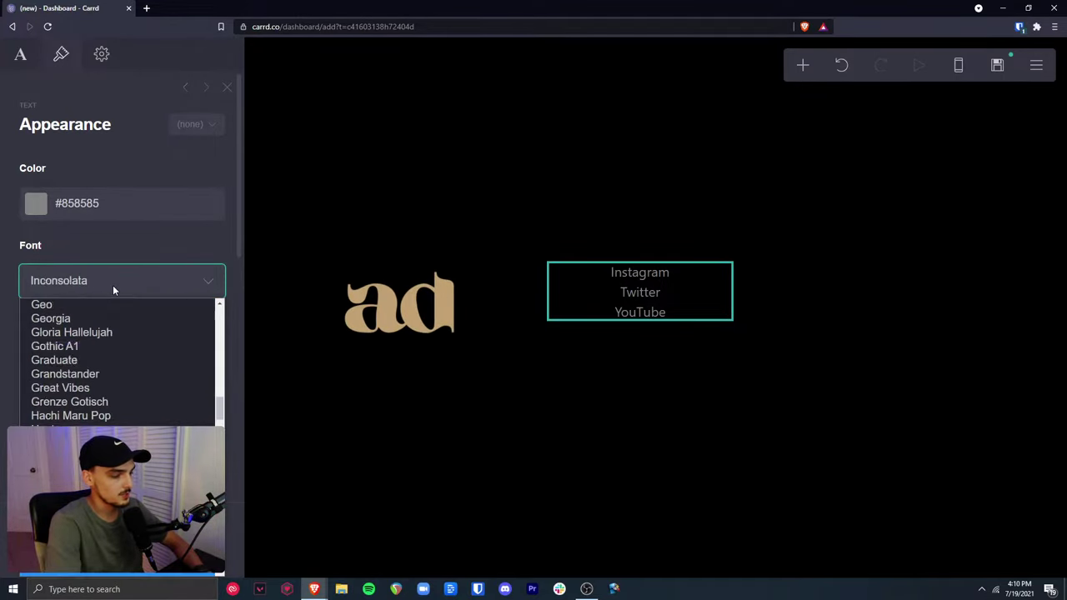
pyautogui.press('n')
pyautogui.press('t')
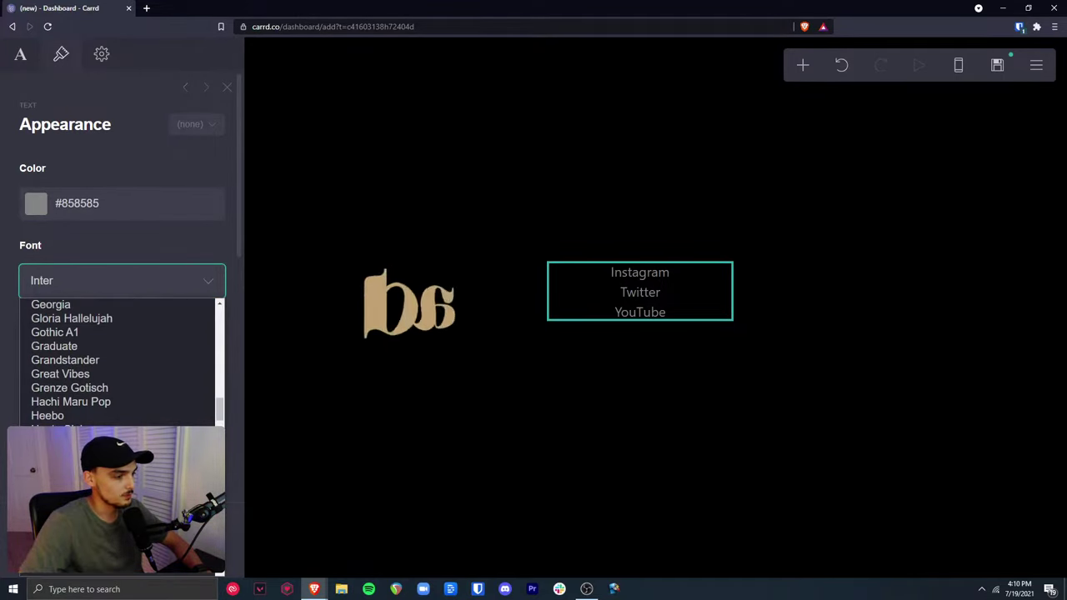
pyautogui.scroll(-3, 117, 374)
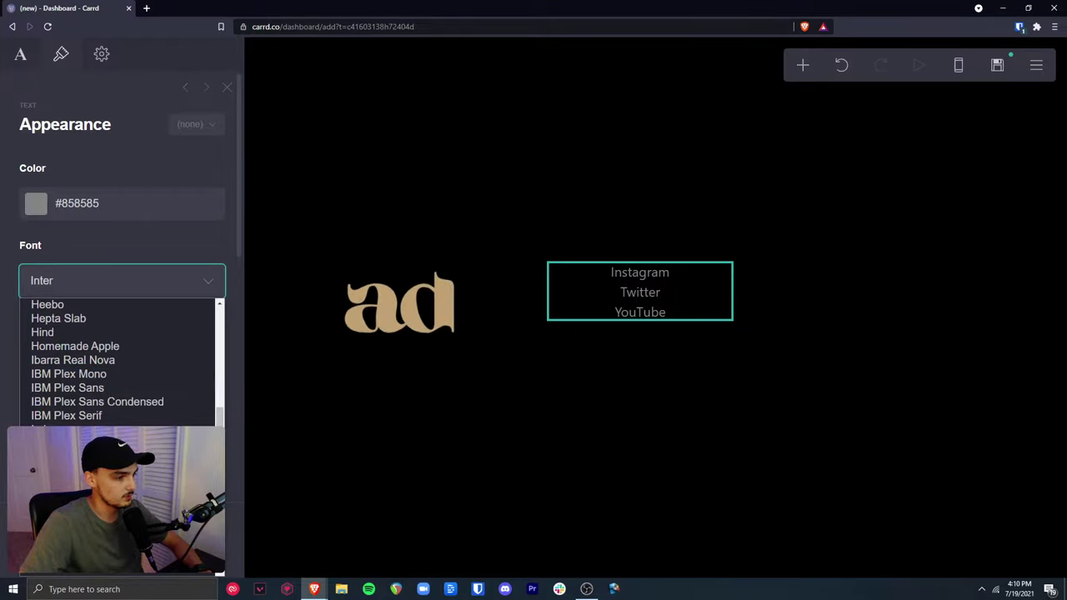
pyautogui.press('Return')
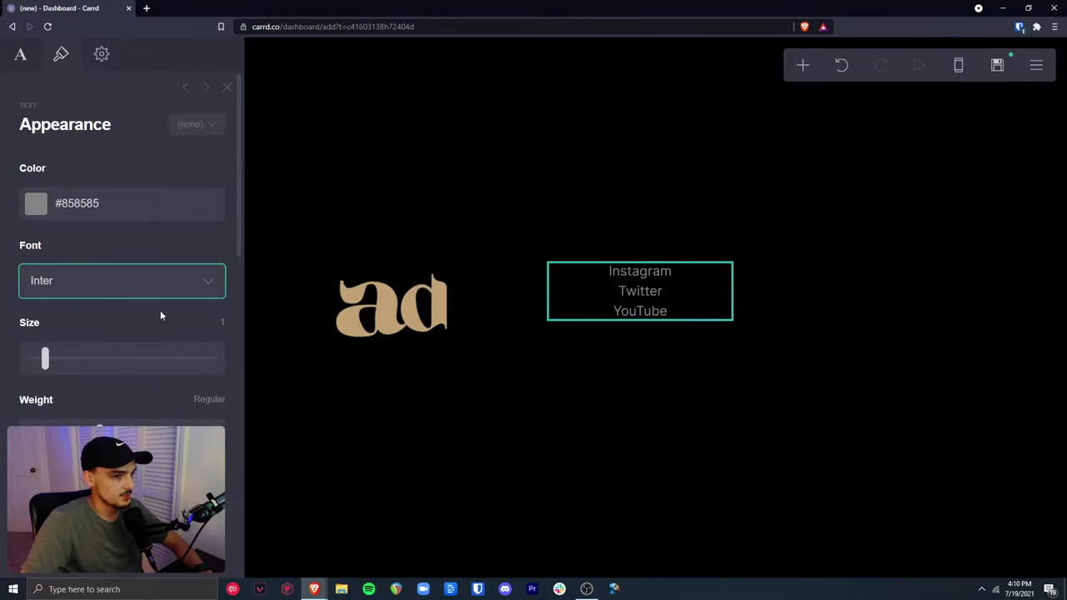
# Set the social links text to size 0.75 and its weight to Medium
pyautogui.click(46, 359)
pyautogui.moveTo(46, 359); pyautogui.dragTo(38, 364)
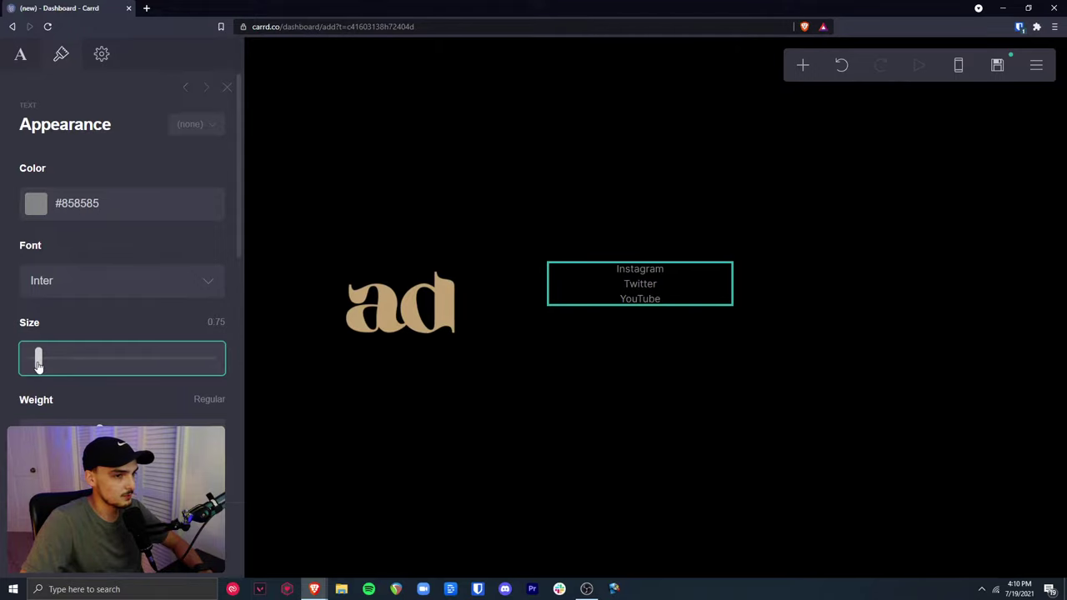
pyautogui.scroll(-1, 131, 325)
pyautogui.click(101, 326)
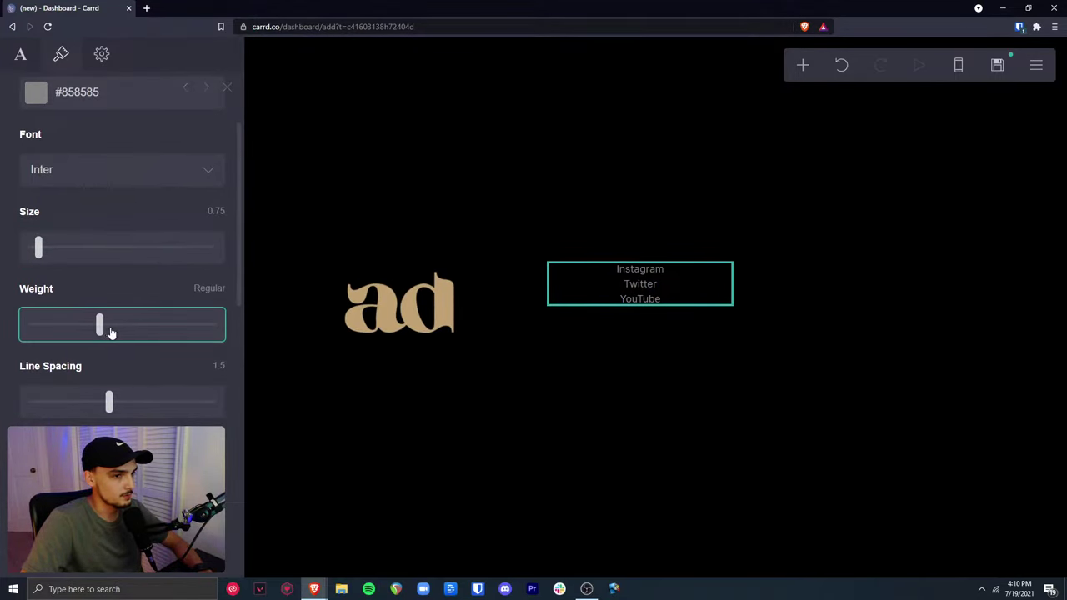
pyautogui.moveTo(111, 331); pyautogui.dragTo(117, 332)
# Align the social links text to the right within its column
pyautogui.scroll(-1, 134, 297)
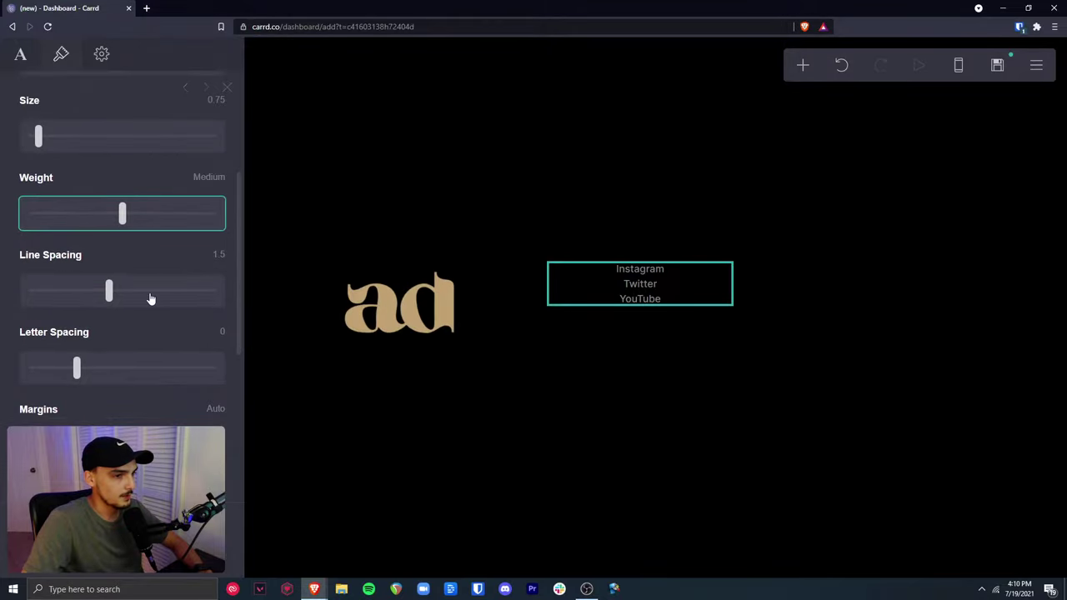
pyautogui.scroll(-1, 127, 320)
pyautogui.scroll(-1, 128, 323)
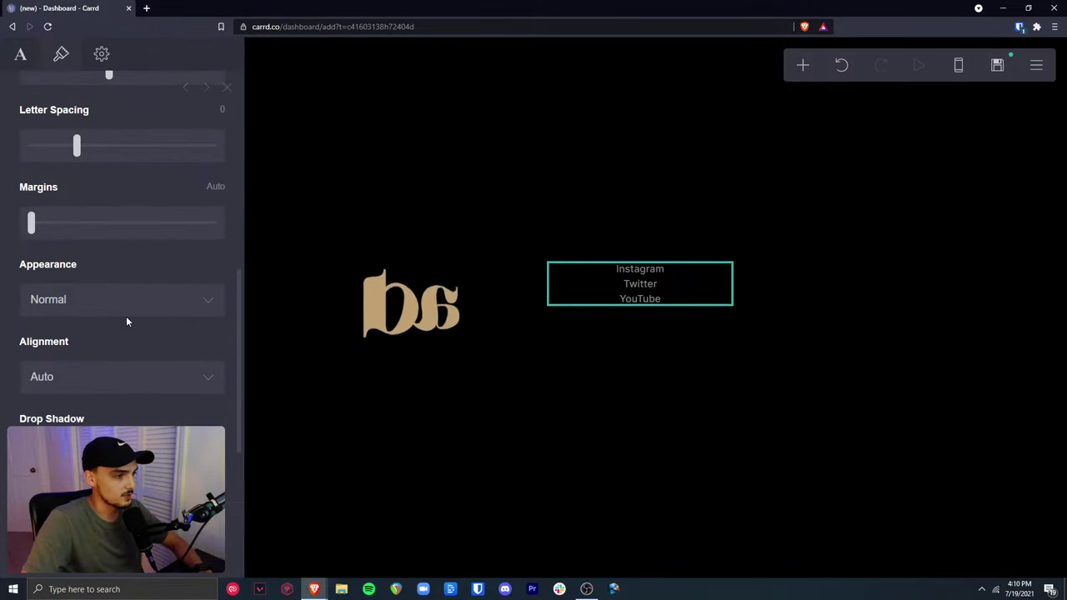
pyautogui.click(122, 376)
pyautogui.click(42, 441)
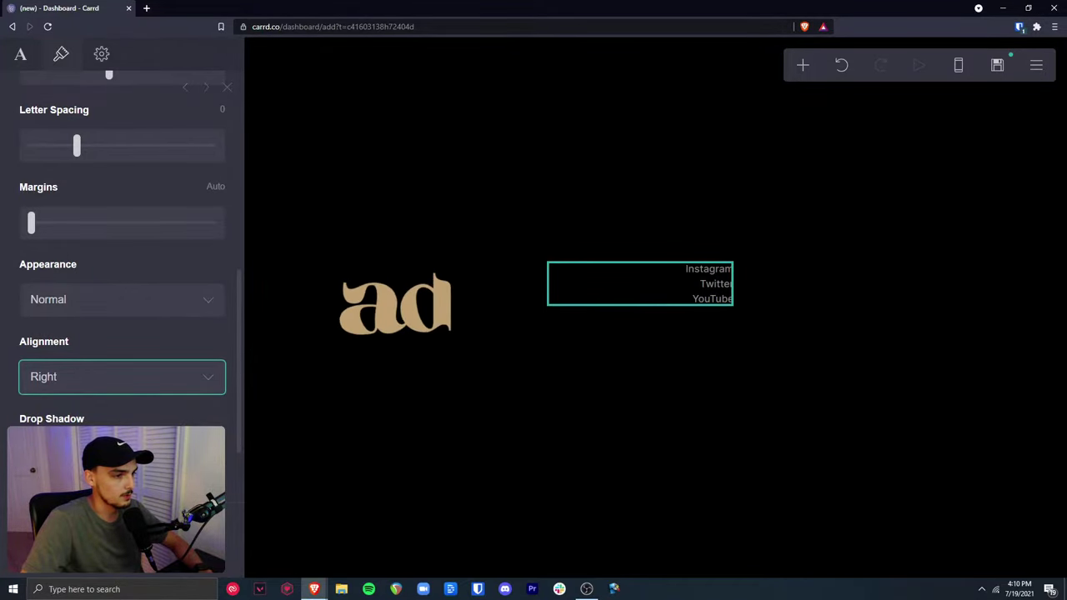
pyautogui.click(354, 490)
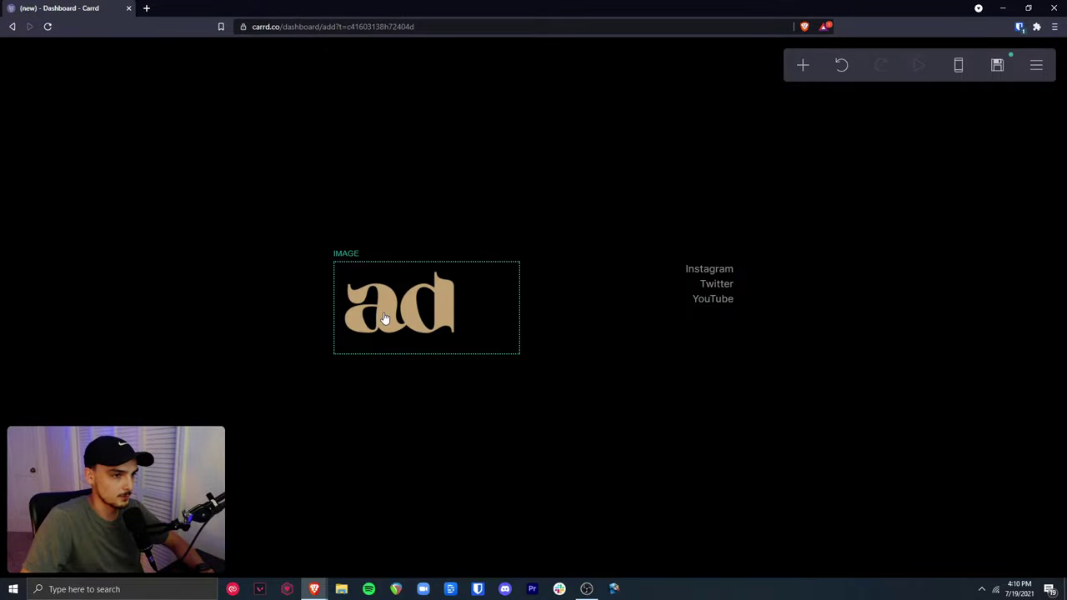
# Set the vertical contents alignment of the two-column container to Center
pyautogui.click(484, 262)
pyautogui.click(818, 229)
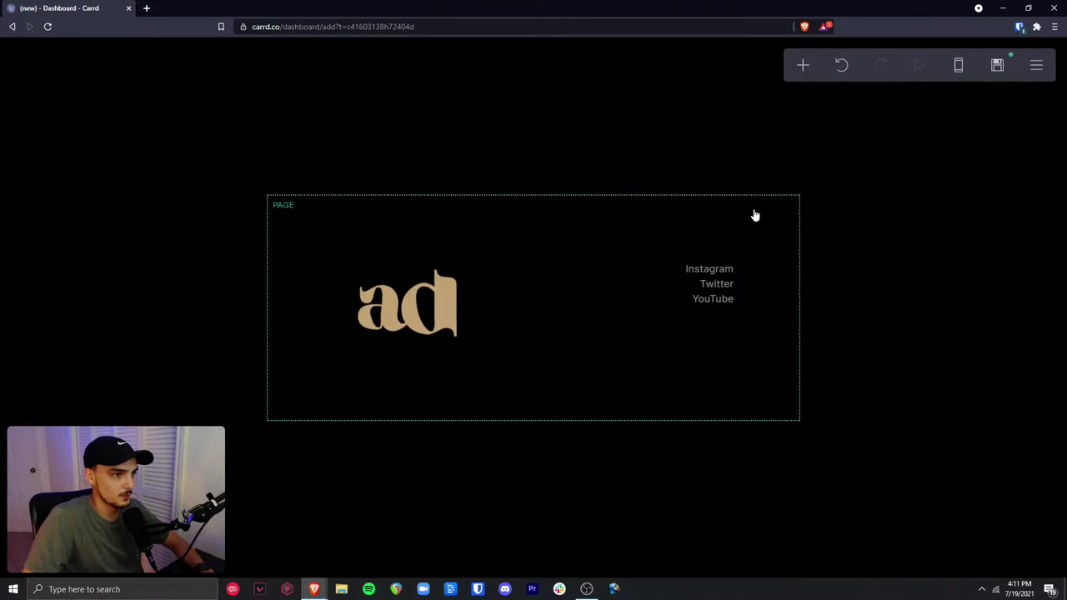
pyautogui.click(668, 253)
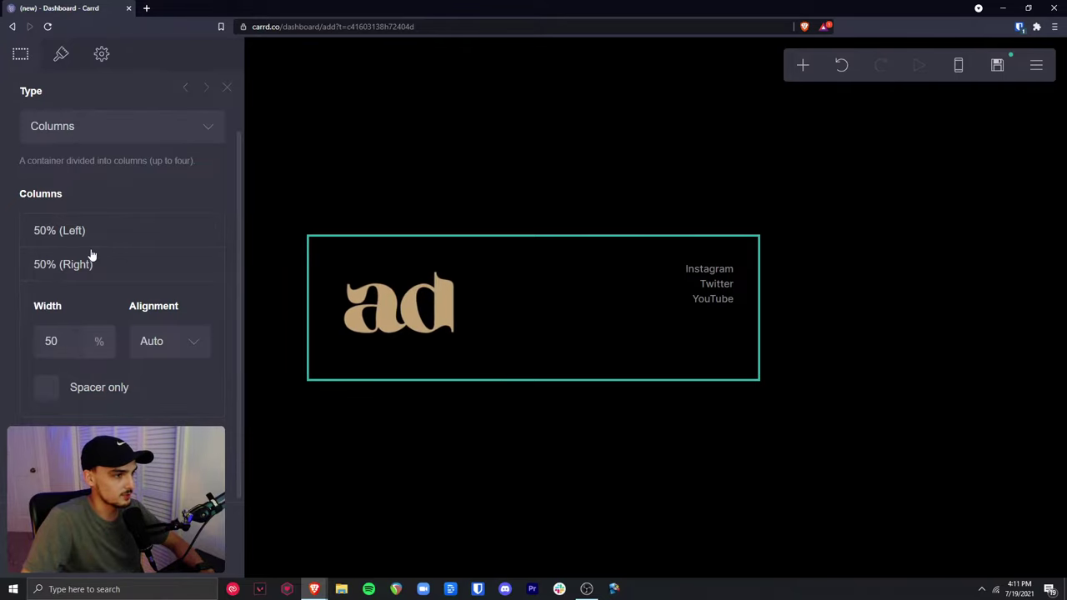
pyautogui.scroll(1, 92, 344)
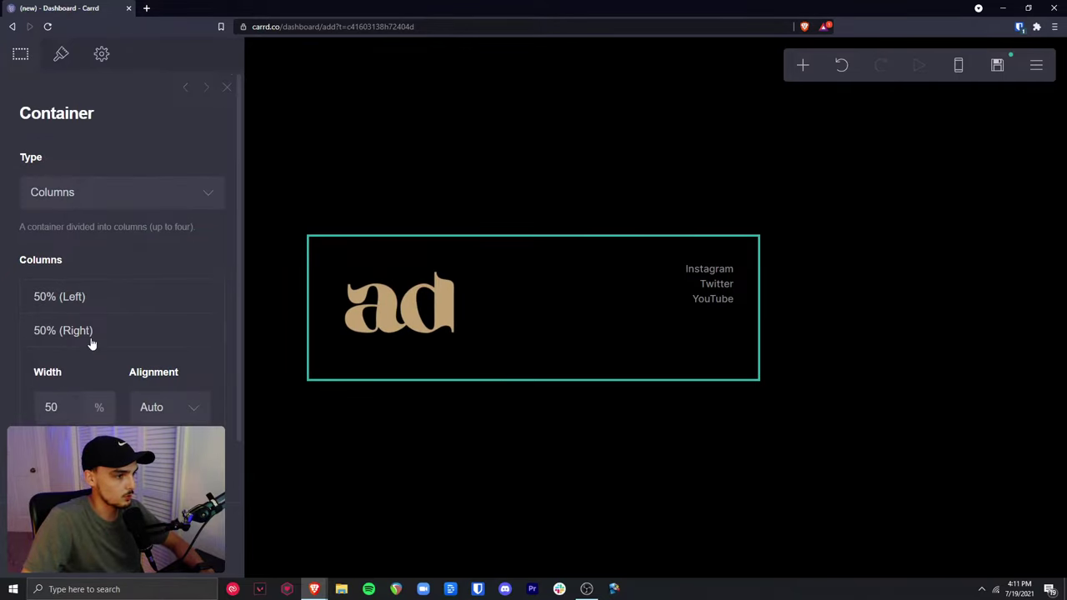
pyautogui.click(61, 60)
pyautogui.scroll(-2, 113, 238)
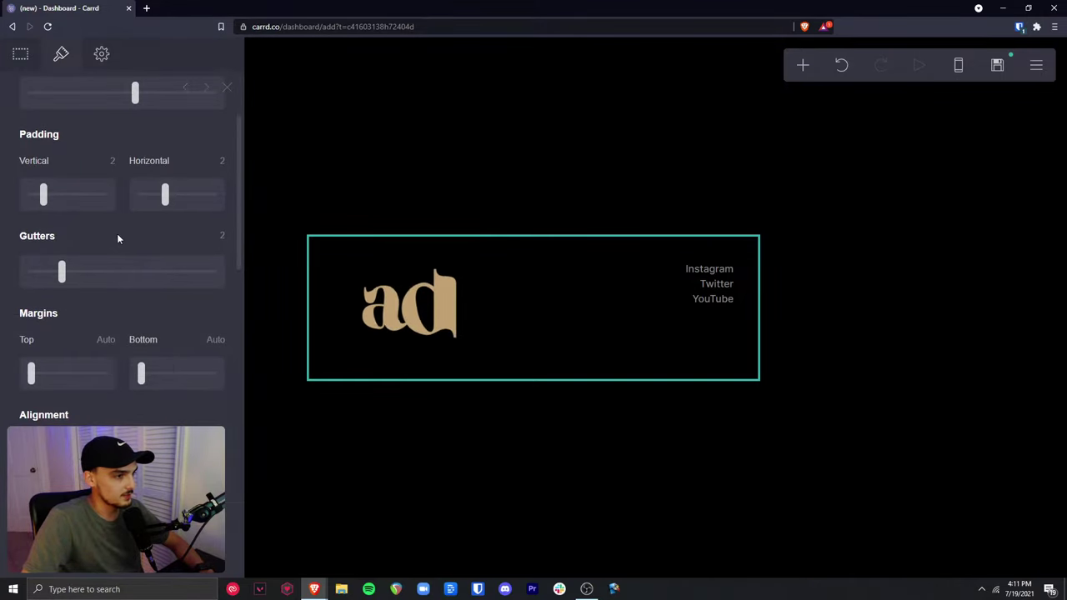
pyautogui.scroll(-1, 117, 239)
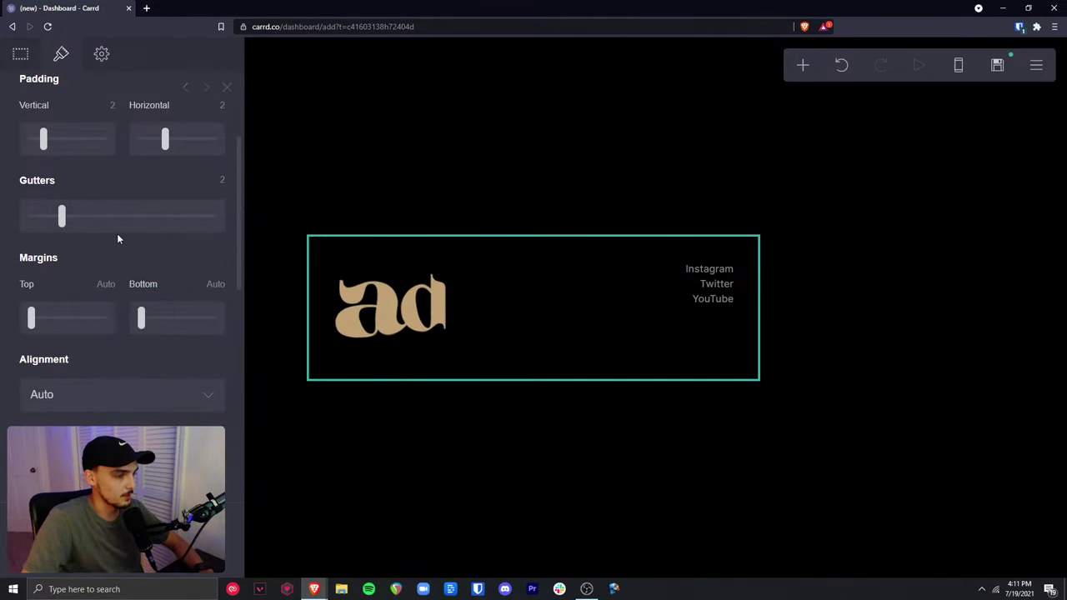
pyautogui.scroll(-5, 118, 239)
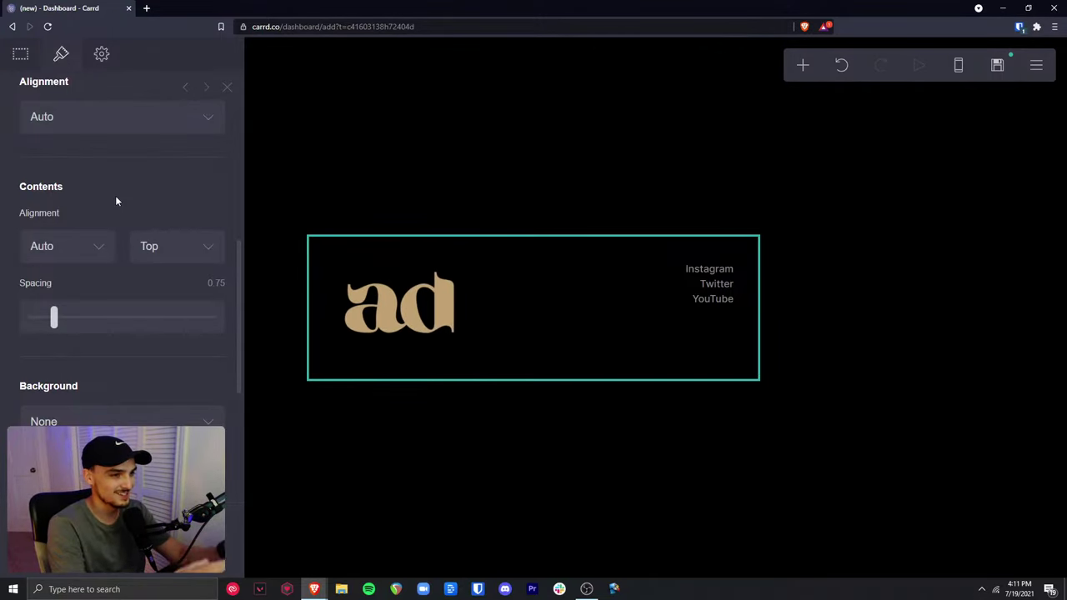
pyautogui.click(173, 247)
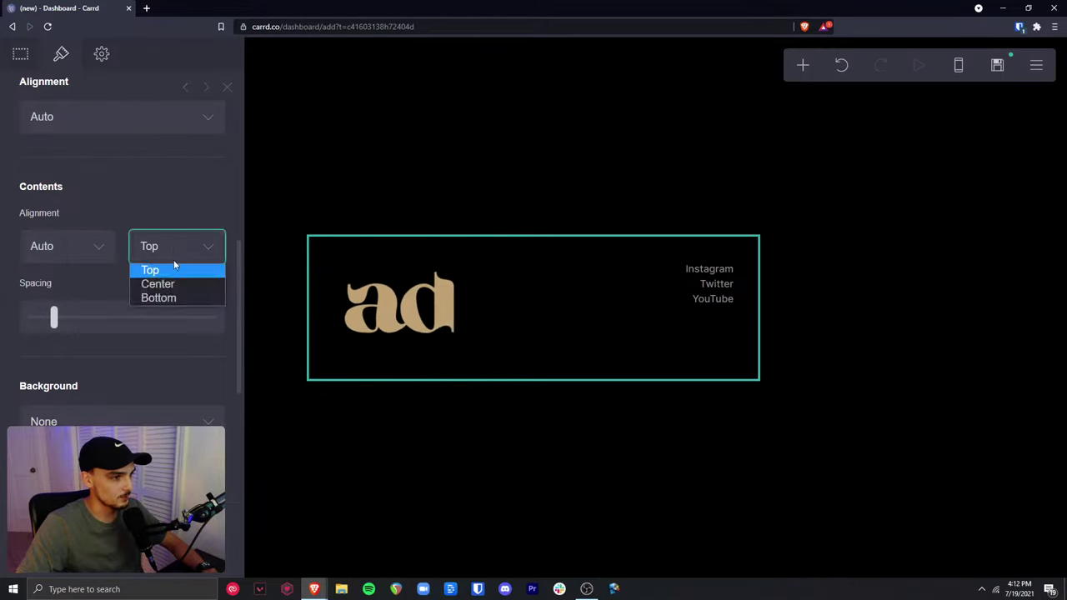
pyautogui.click(174, 287)
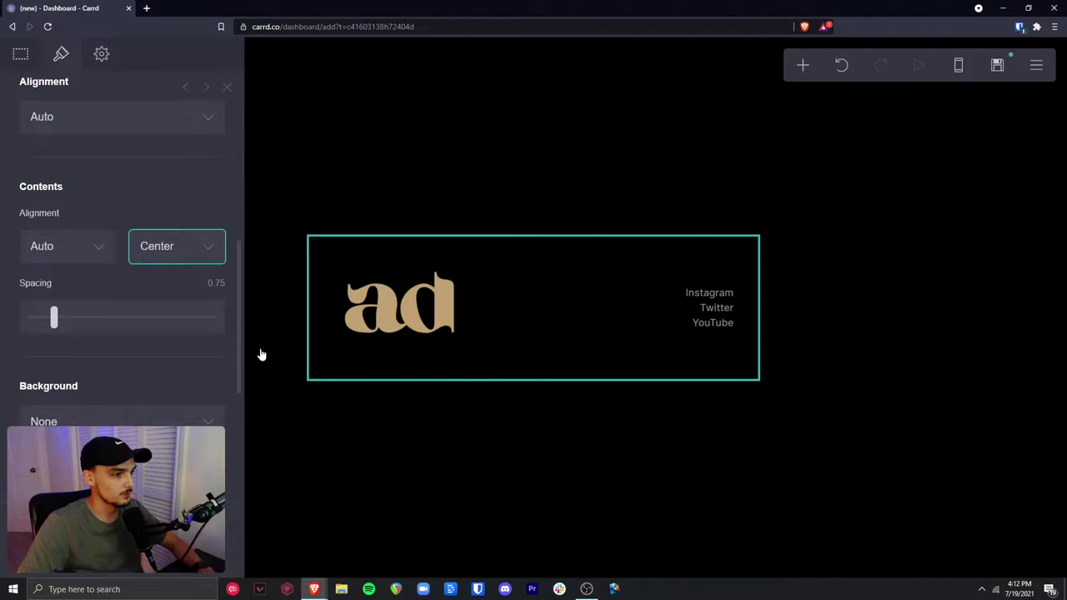
pyautogui.click(519, 444)
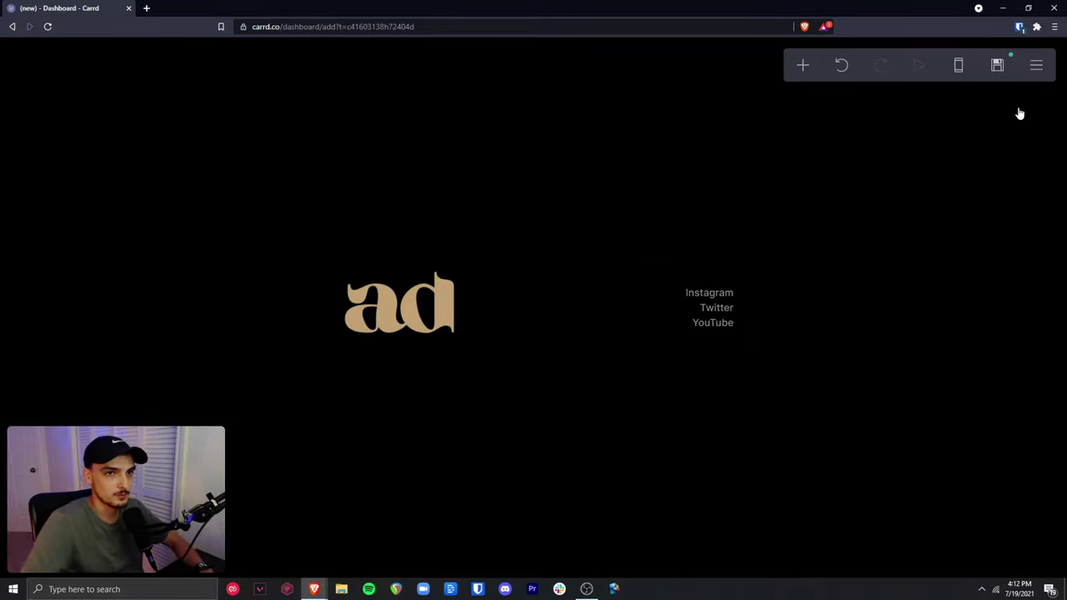
# Widen the page by setting its width to 65
pyautogui.click(1037, 69)
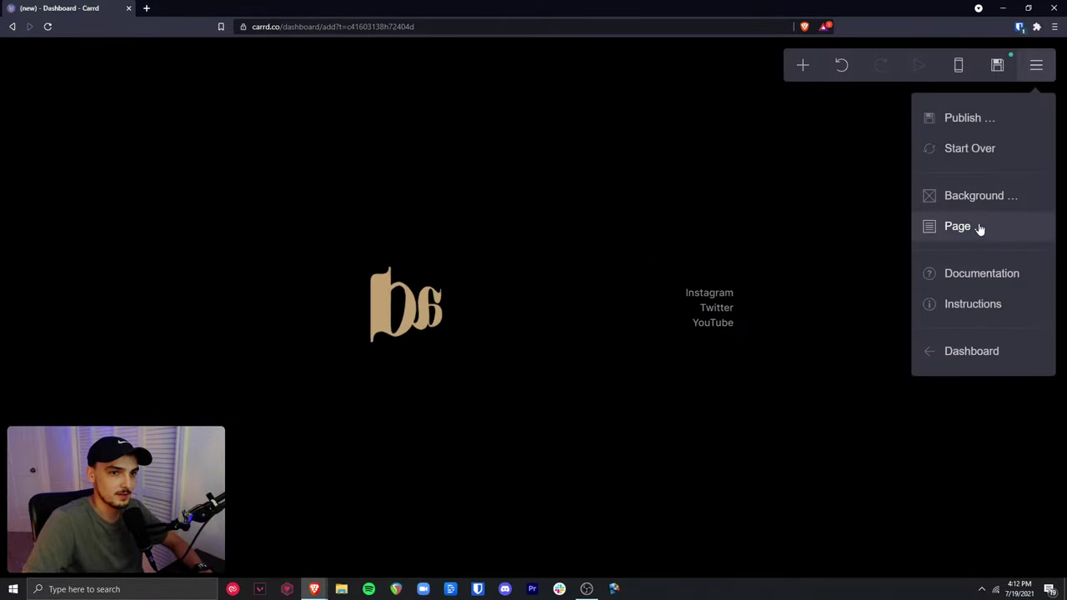
pyautogui.click(984, 233)
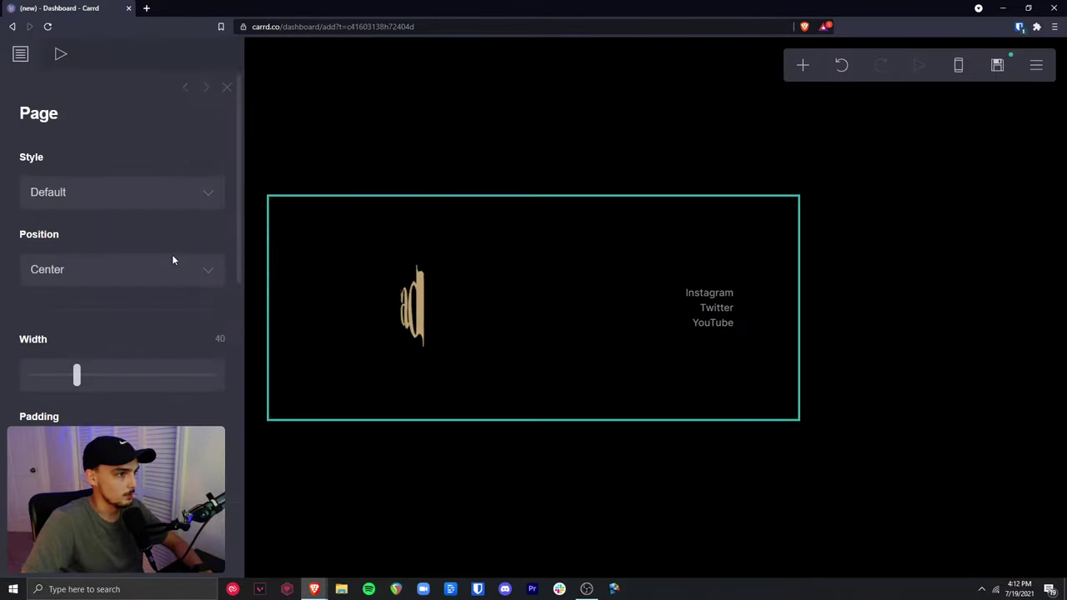
pyautogui.moveTo(78, 376); pyautogui.dragTo(134, 379)
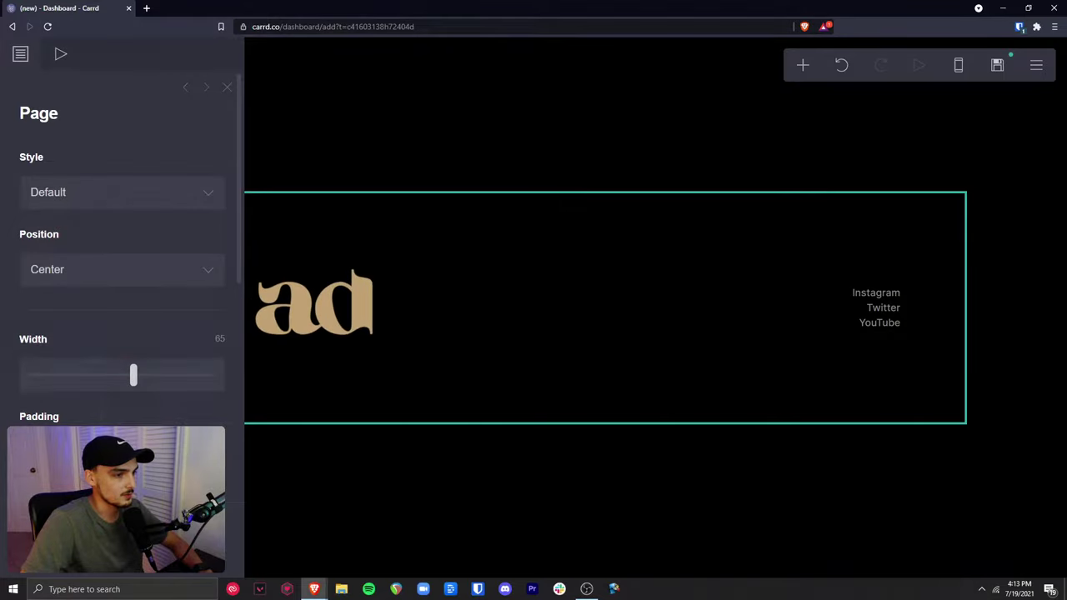
pyautogui.click(350, 512)
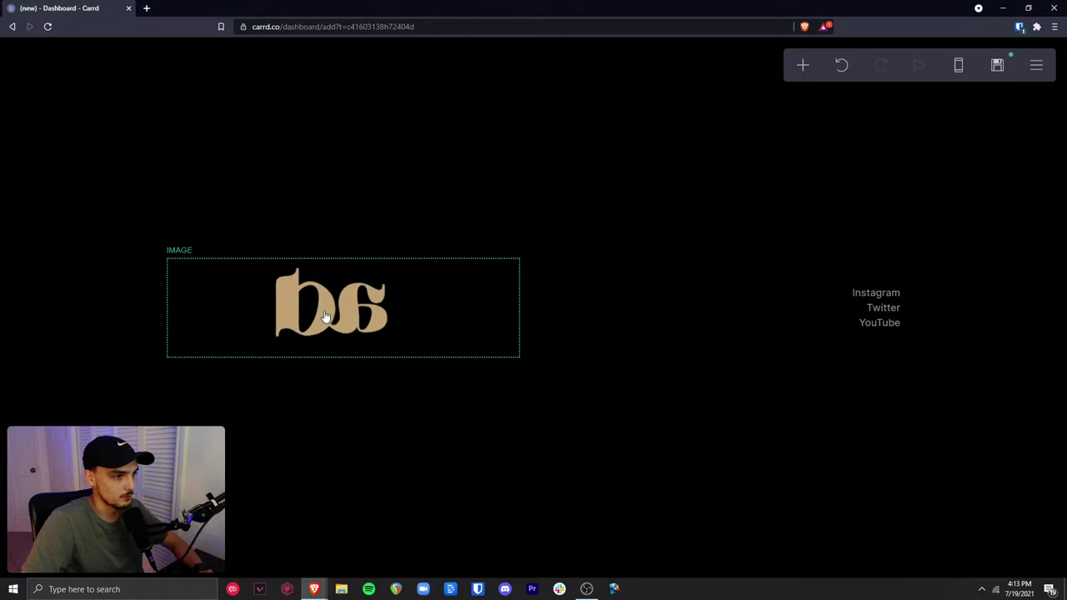
# Set the width of the ad logo image to 10
pyautogui.click(325, 317)
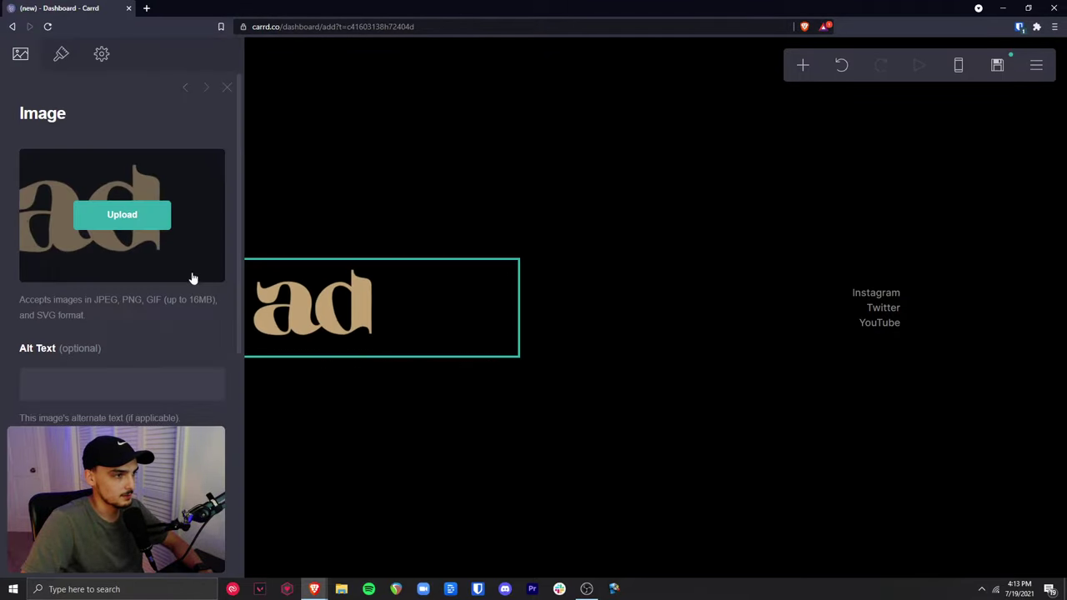
pyautogui.click(62, 57)
pyautogui.moveTo(52, 208); pyautogui.dragTo(45, 214)
pyautogui.click(216, 167)
pyautogui.write('10')
pyautogui.press('Return')
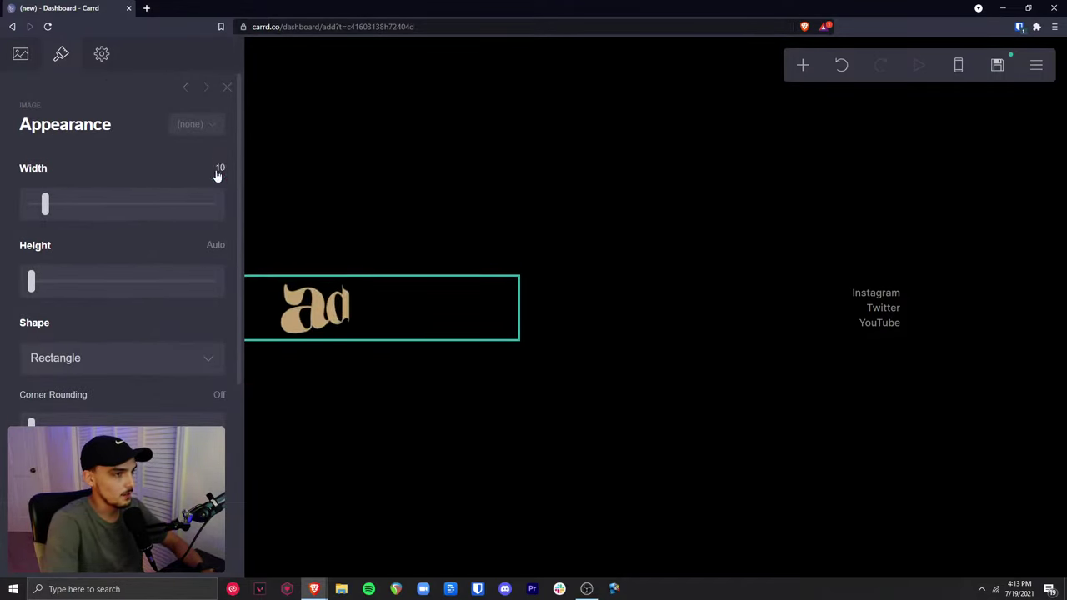
# Add a new container below the logo and social links row and set its type to Columns
pyautogui.click(613, 472)
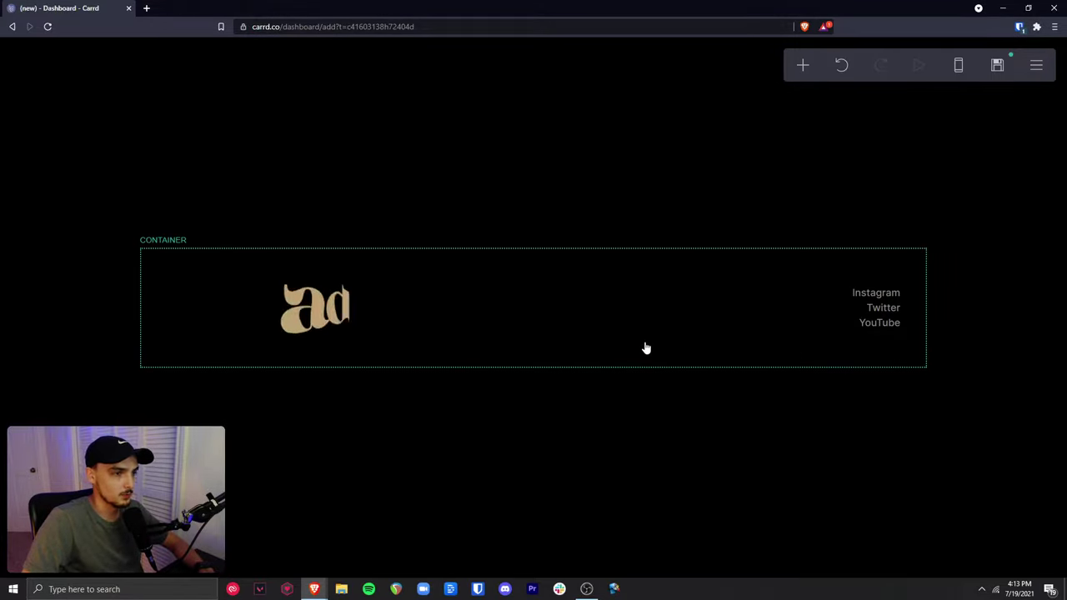
pyautogui.click(803, 67)
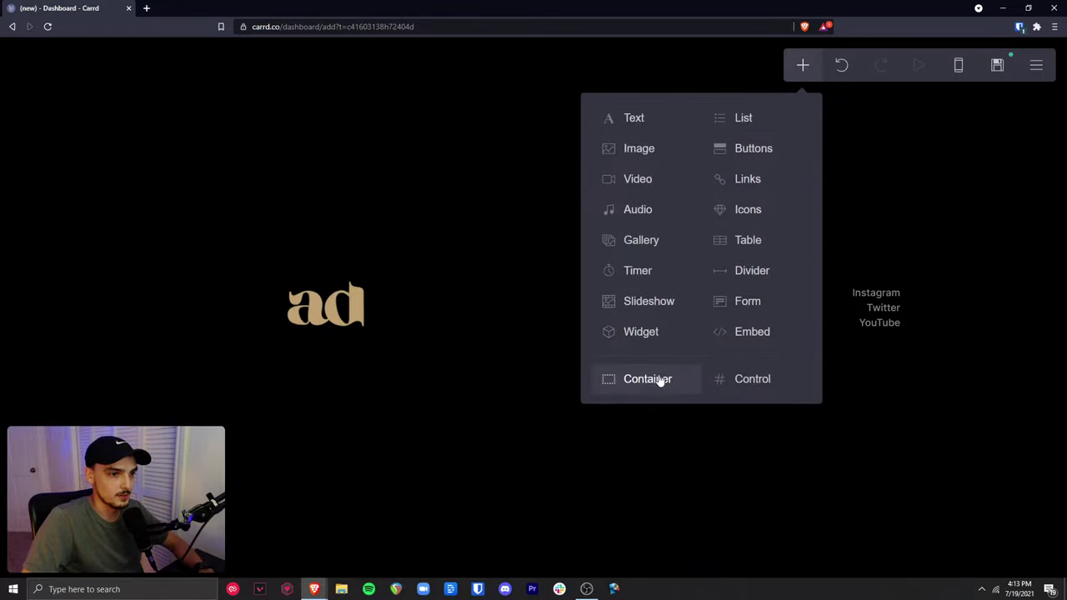
pyautogui.click(654, 380)
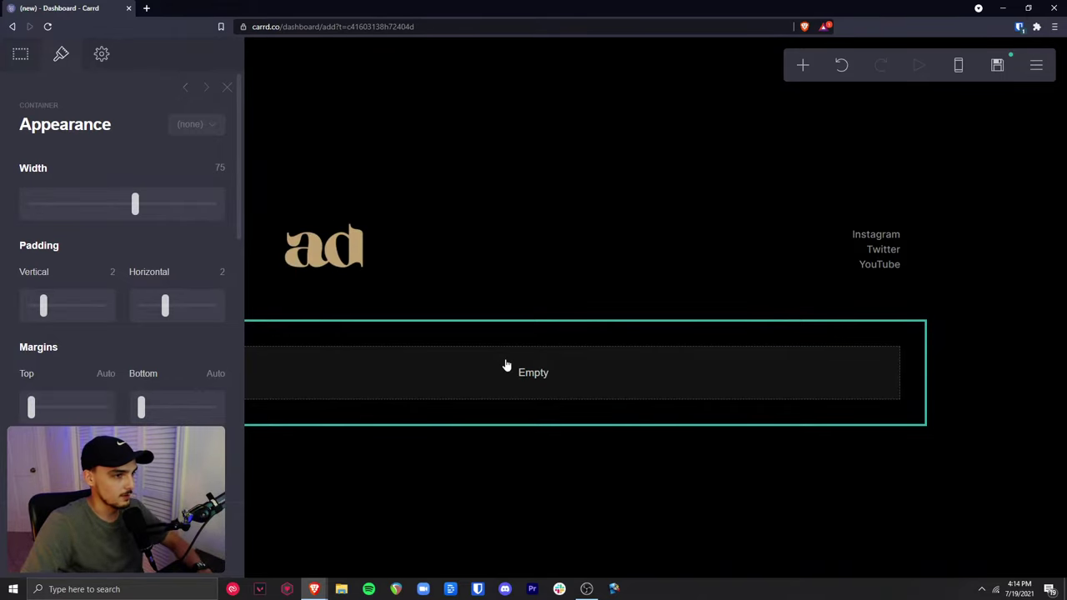
pyautogui.click(23, 65)
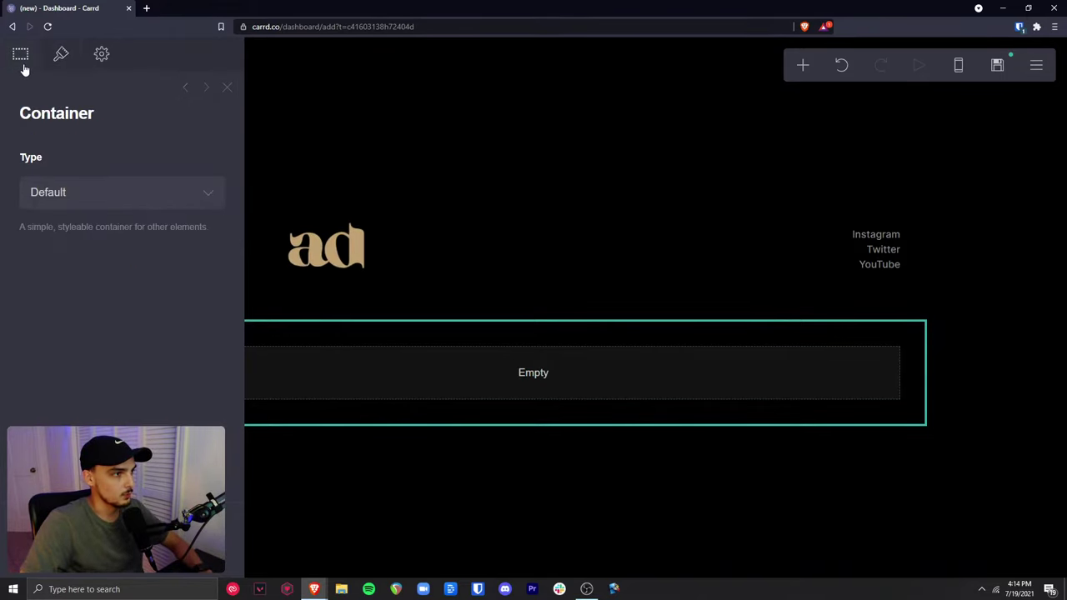
pyautogui.click(116, 198)
pyautogui.click(112, 235)
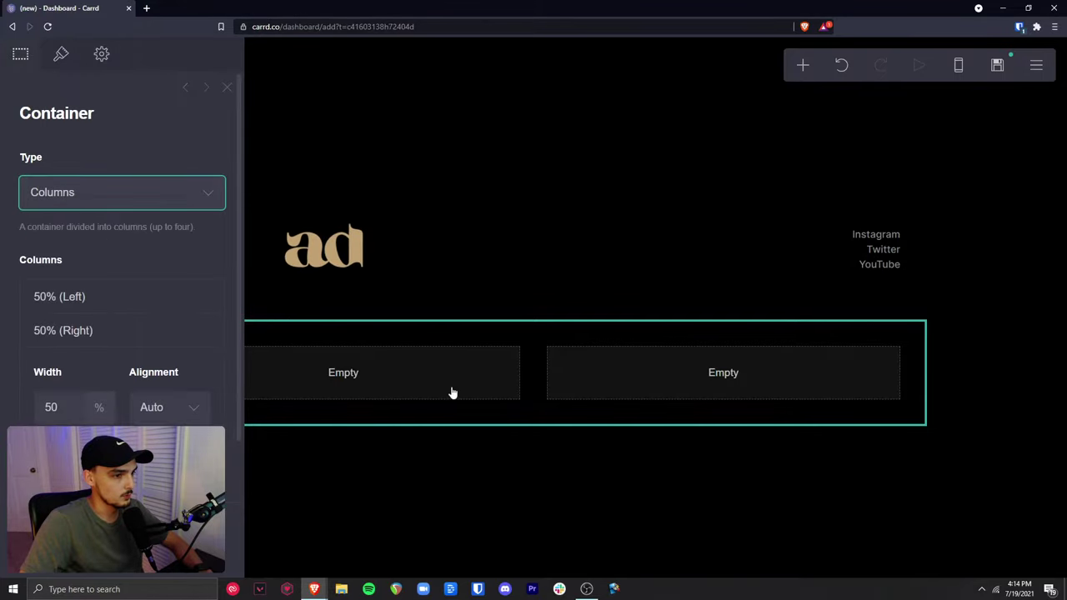
# Give the new columns container a Video background using the city-background file from the Desktop
pyautogui.click(61, 54)
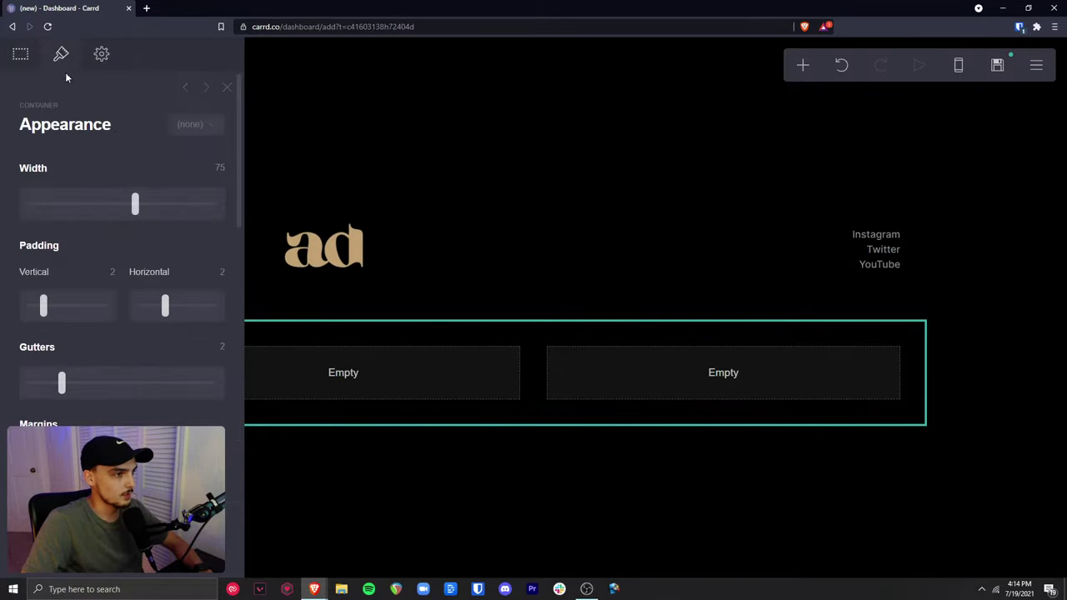
pyautogui.scroll(-10, 114, 125)
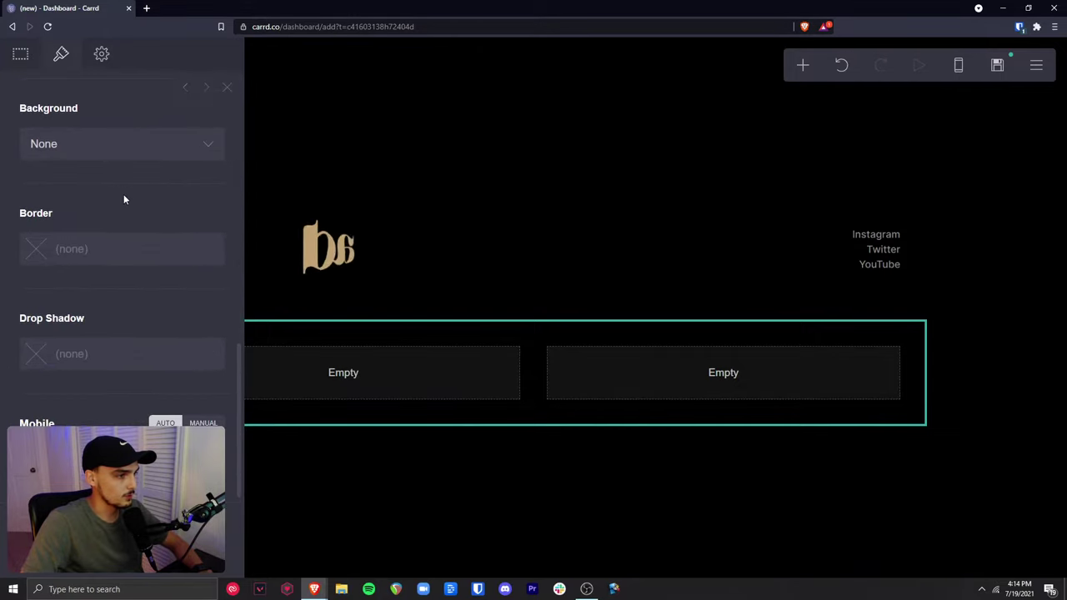
pyautogui.click(127, 144)
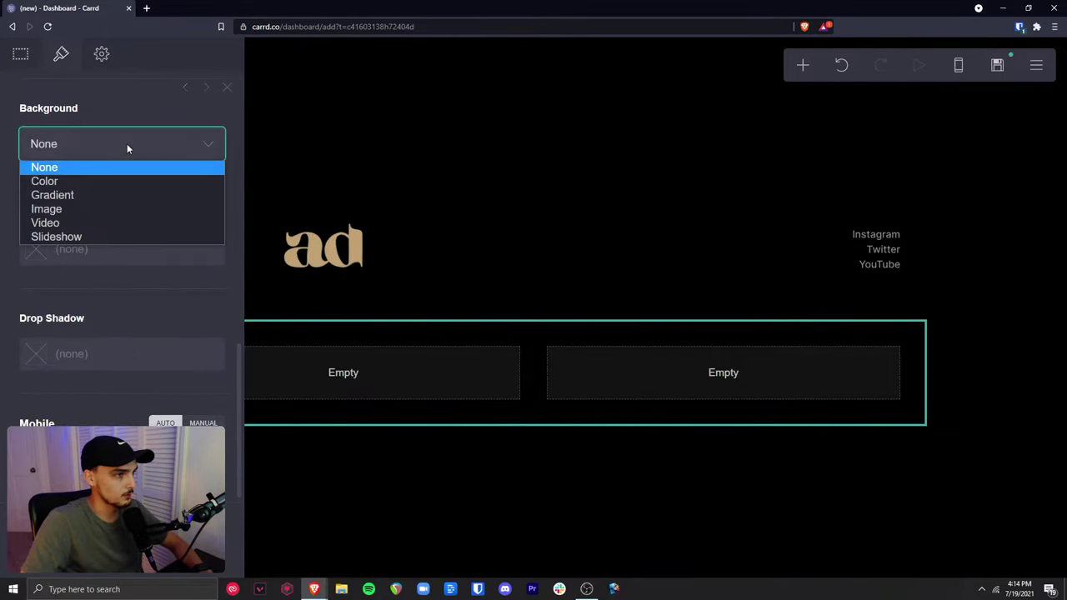
pyautogui.click(119, 223)
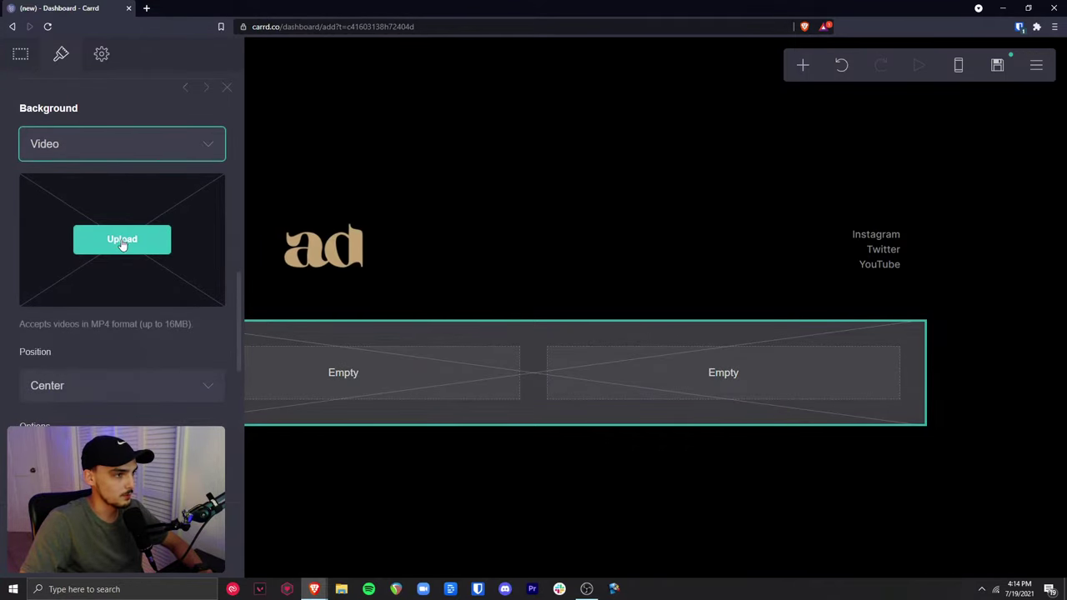
pyautogui.click(121, 239)
pyautogui.click(156, 80)
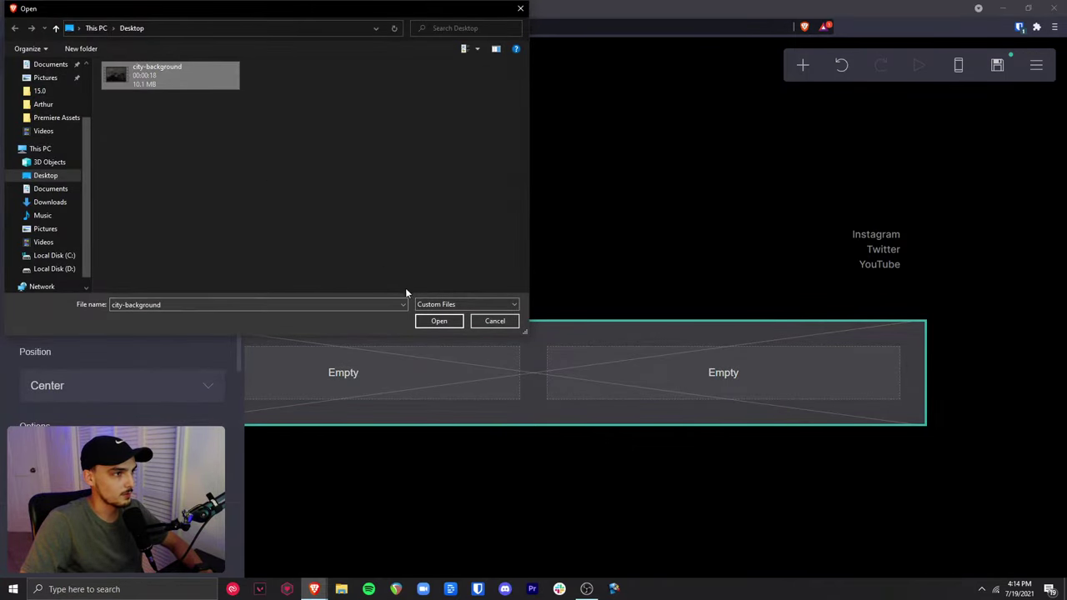
pyautogui.click(439, 322)
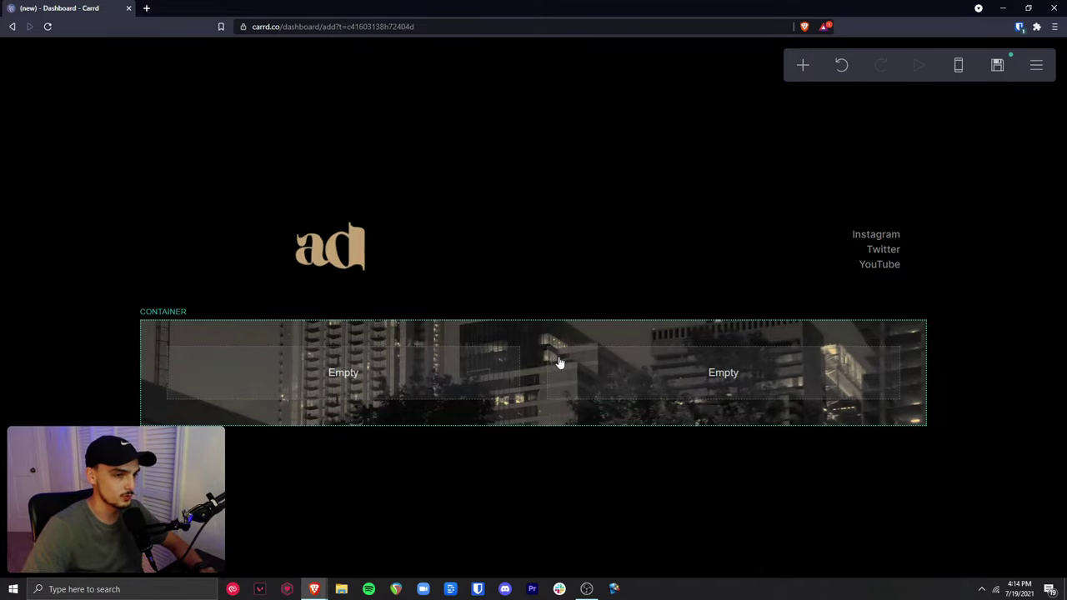
# Review the publish settings, including the required title and description, the publishing actions and the available domain endings, without publishing
pyautogui.click(998, 67)
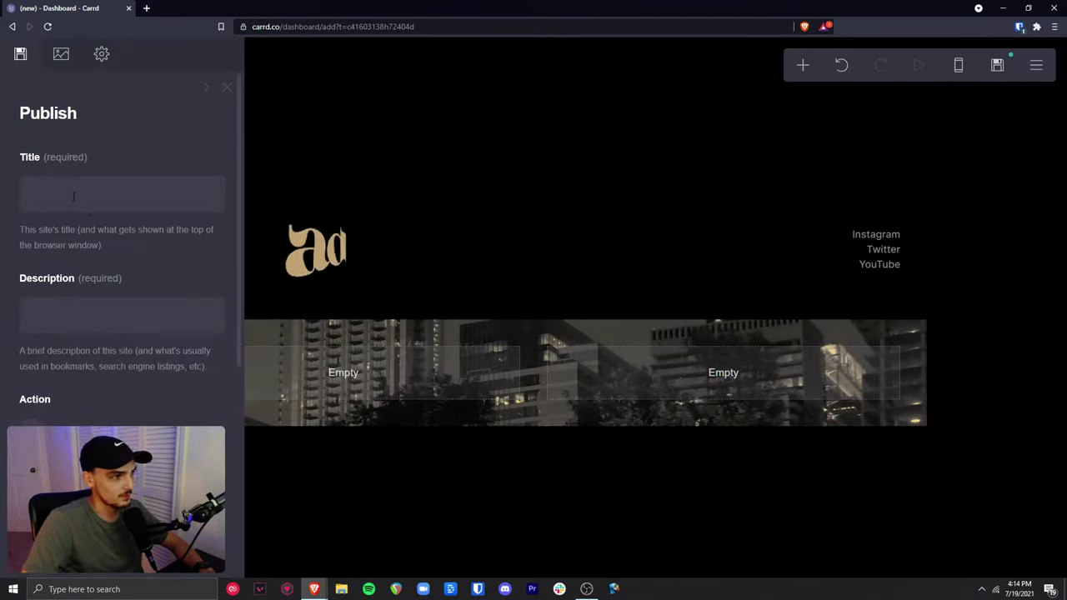
pyautogui.scroll(-2, 72, 316)
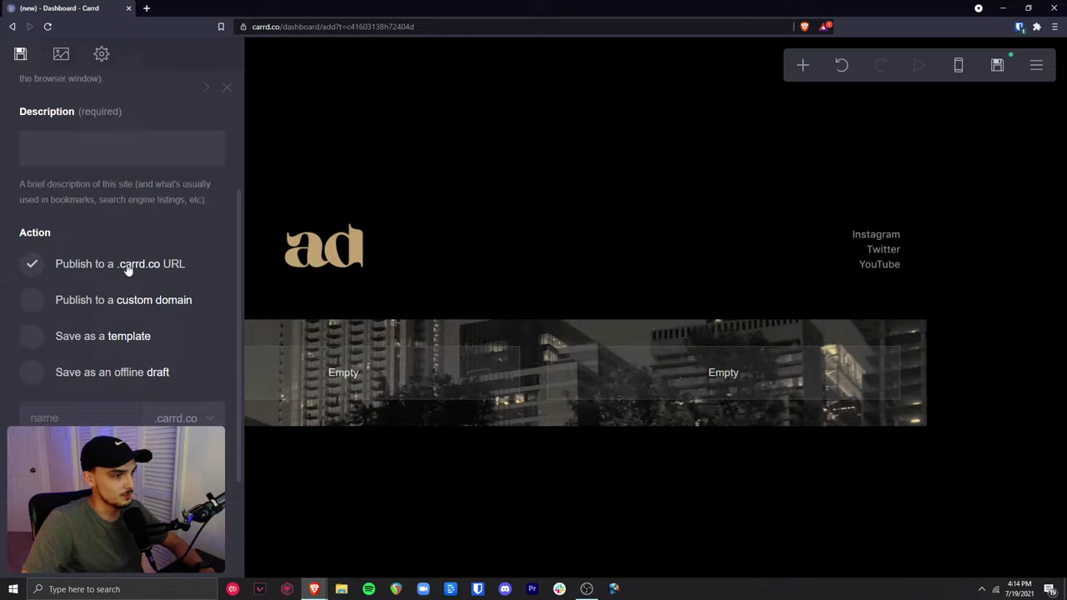
pyautogui.click(175, 418)
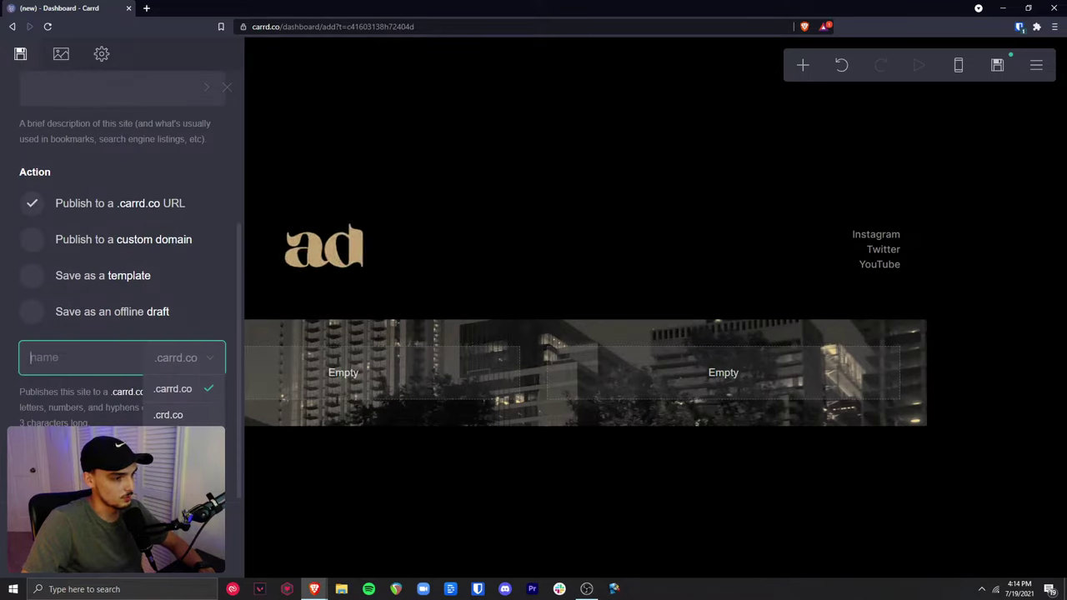
pyautogui.click(74, 403)
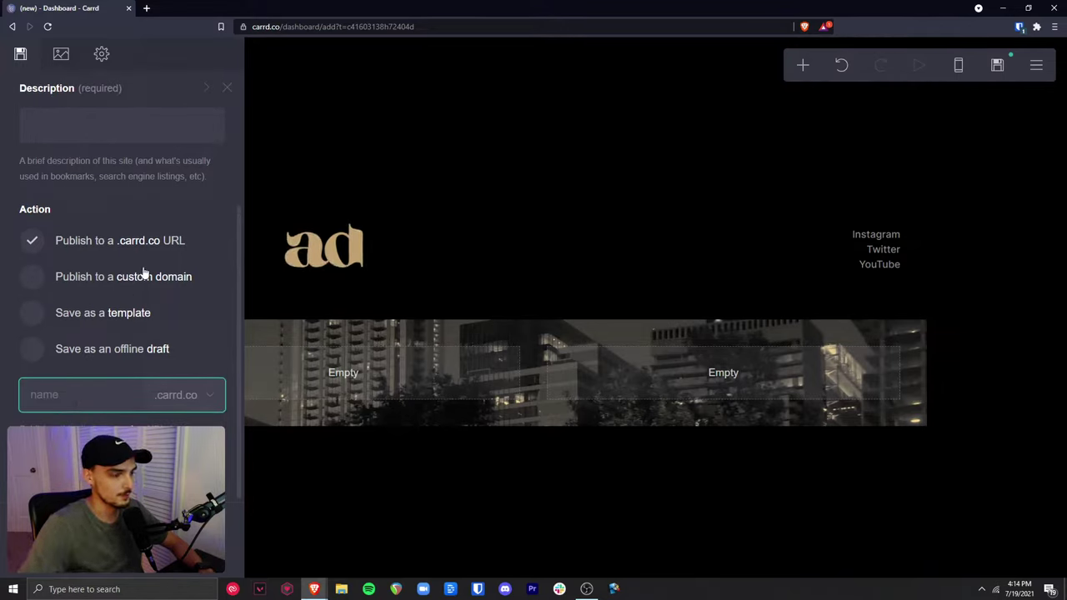
pyautogui.scroll(3, 179, 272)
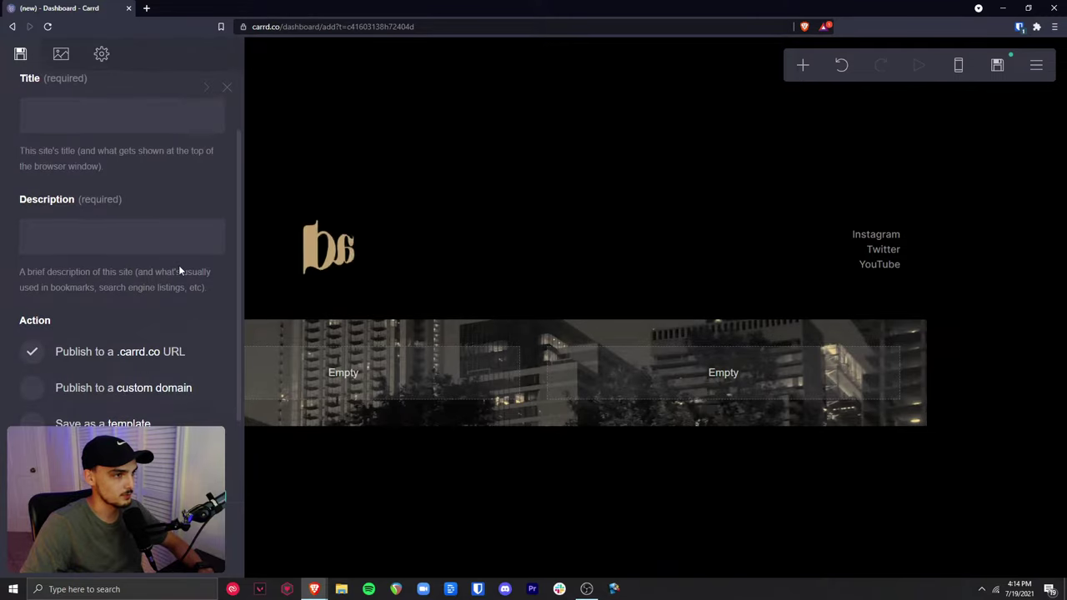
pyautogui.click(227, 87)
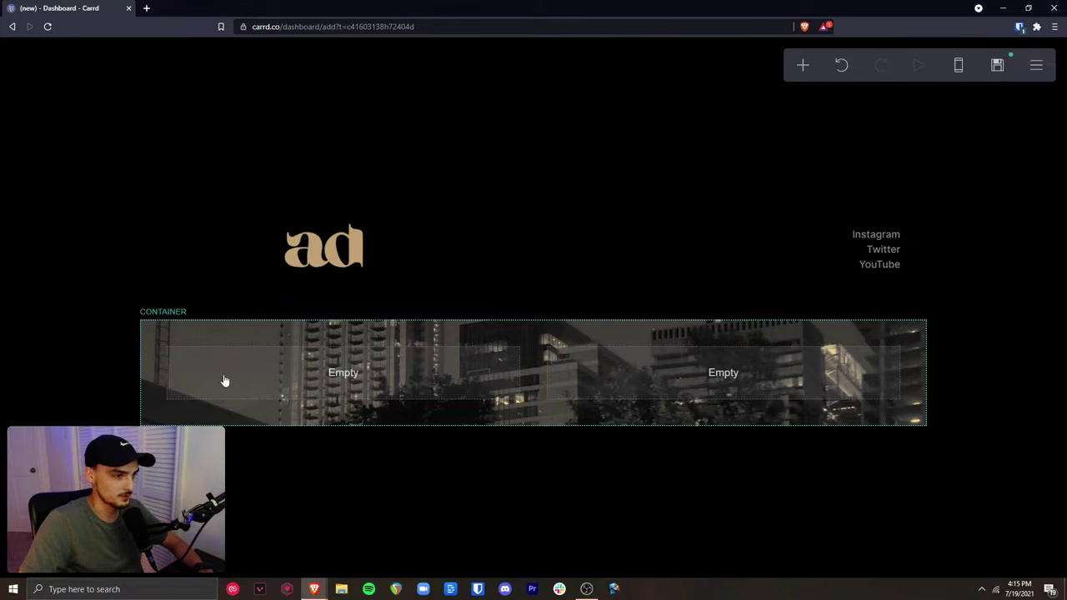
# Add a text element to the left column of the video container reading "Videography, web design, creative content +"
pyautogui.click(628, 385)
pyautogui.click(803, 65)
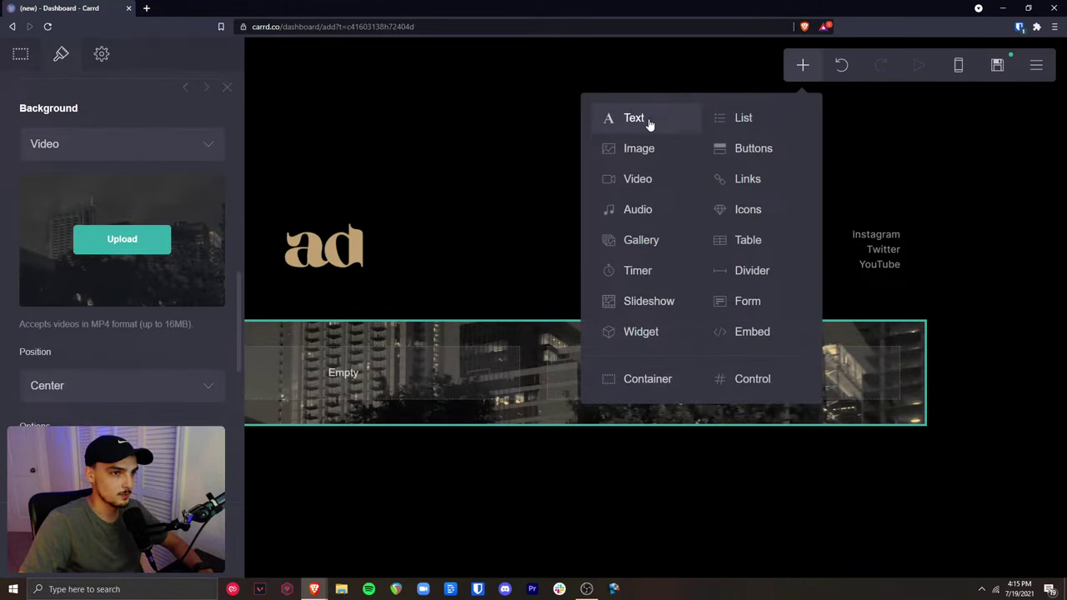
pyautogui.click(650, 121)
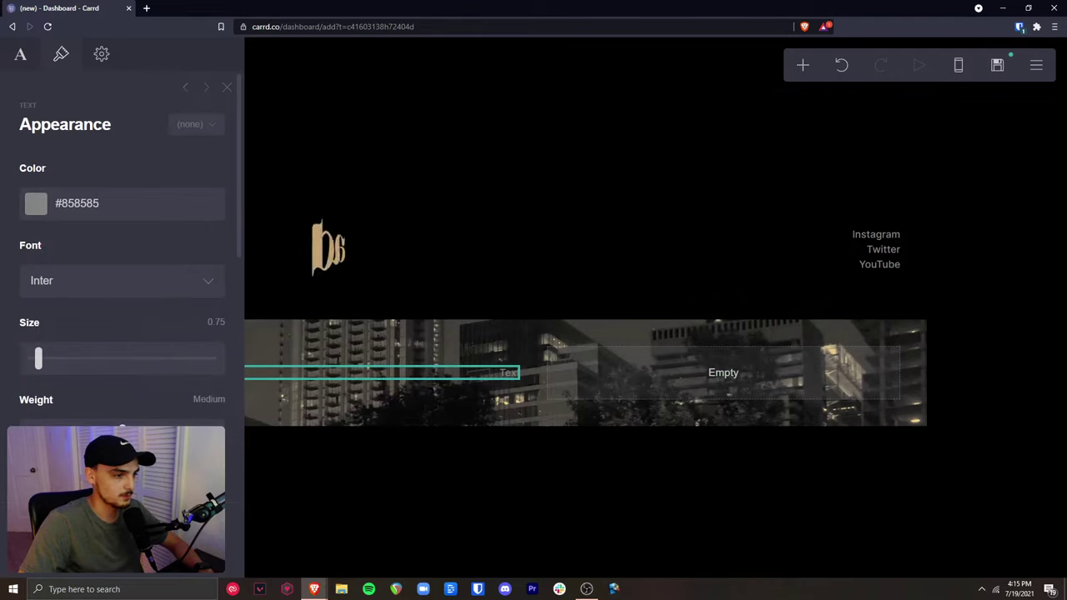
pyautogui.click(21, 58)
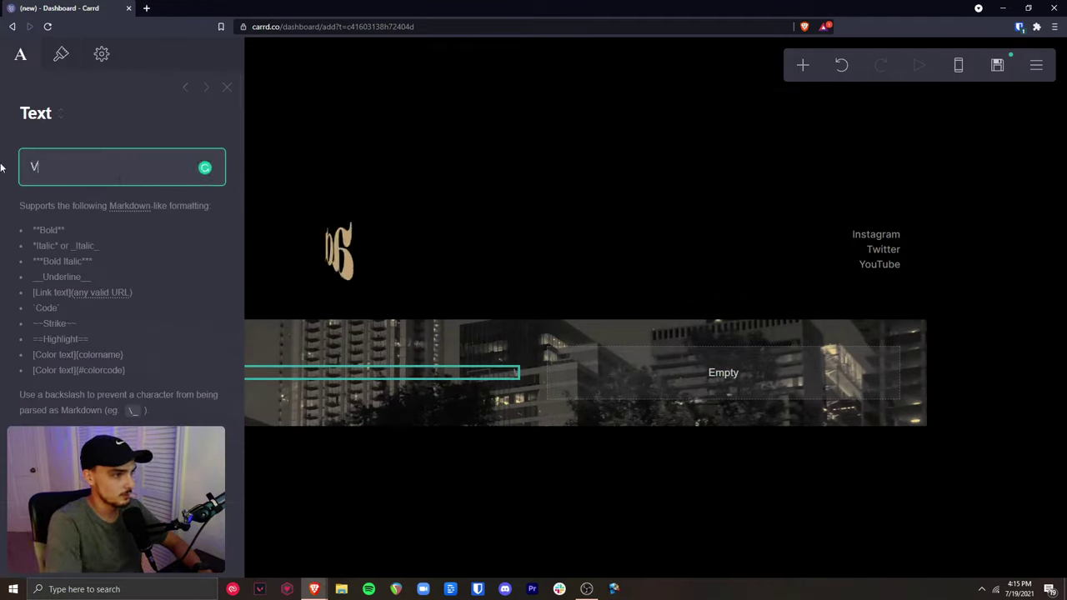
pyautogui.write('Videography, we')
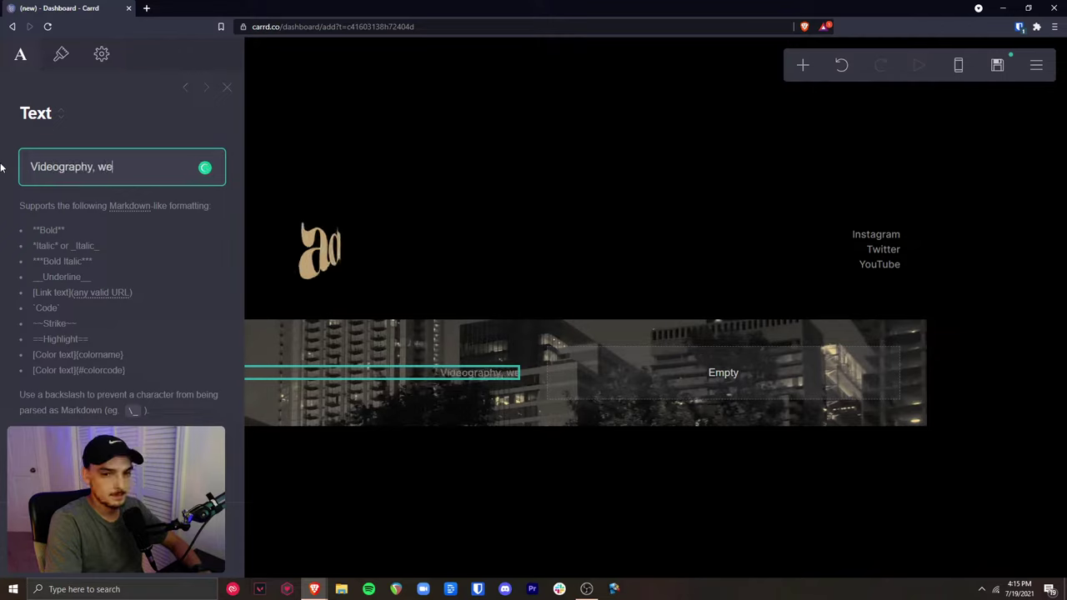
pyautogui.write('b design, creative content ')
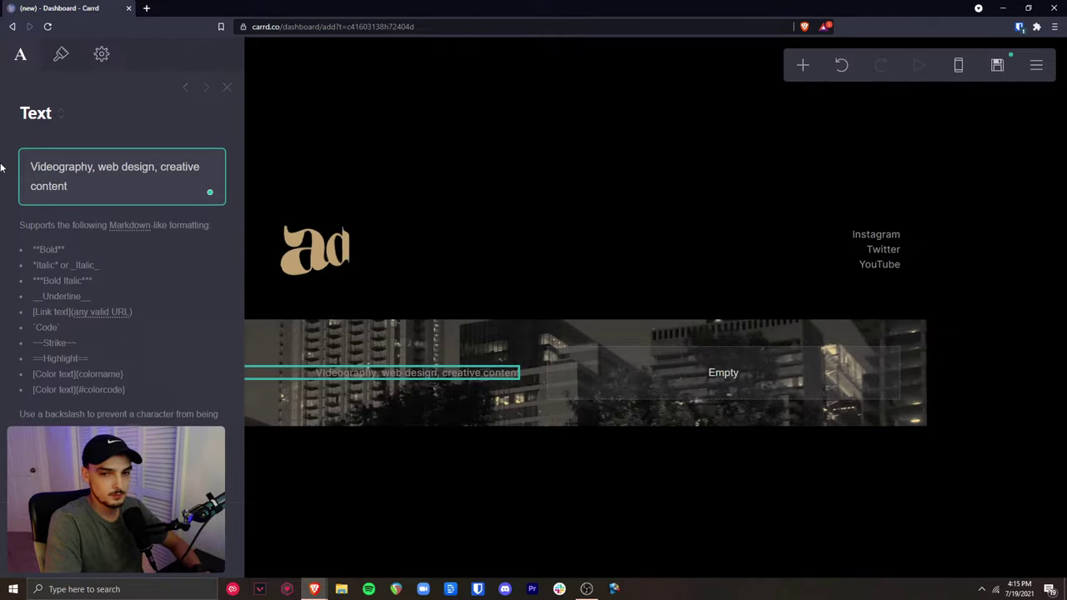
pyautogui.write('+')
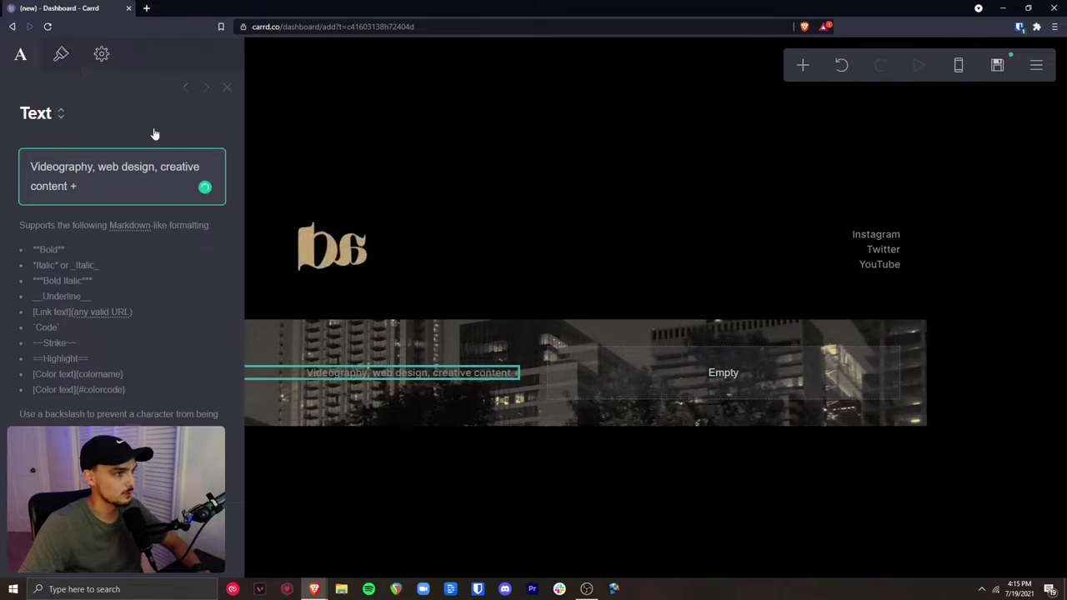
pyautogui.press('Escape')
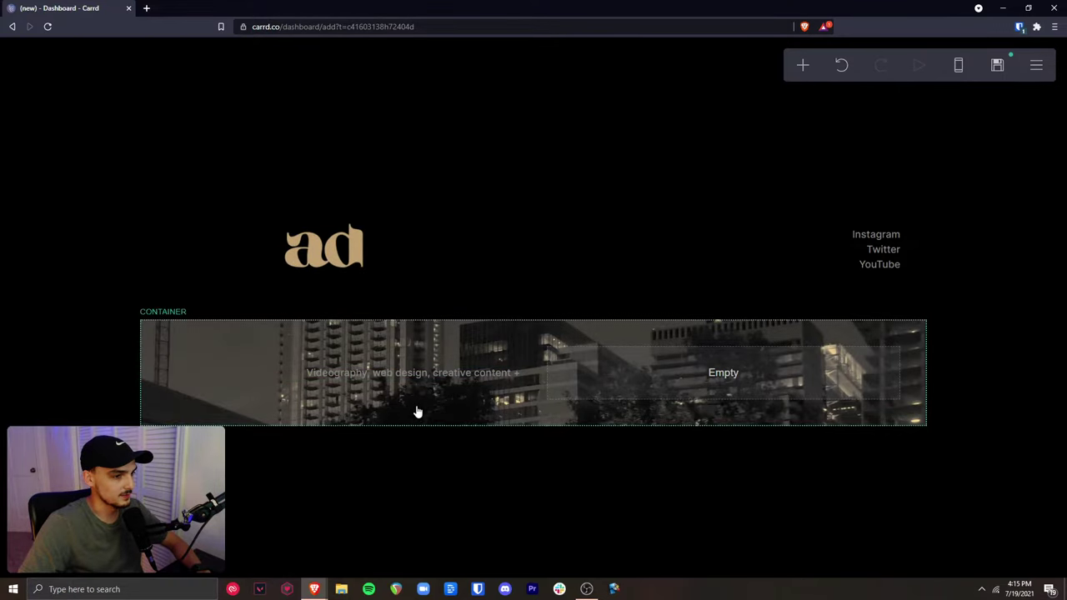
# Set the color of the "Videography, web design, creative content +" text to white, #FFFFFF
pyautogui.click(379, 379)
pyautogui.click(61, 55)
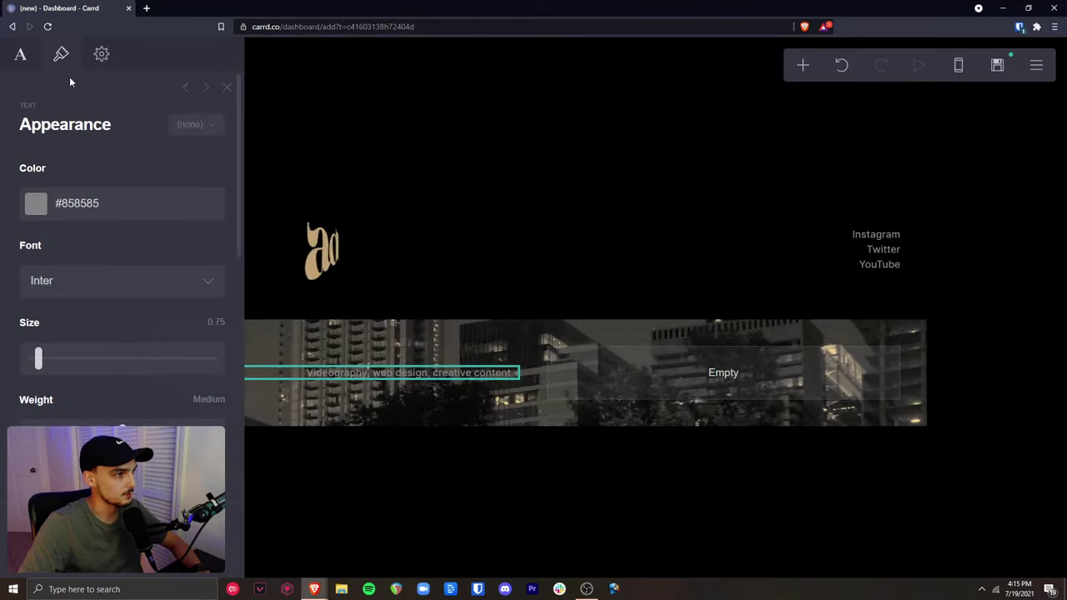
pyautogui.click(79, 203)
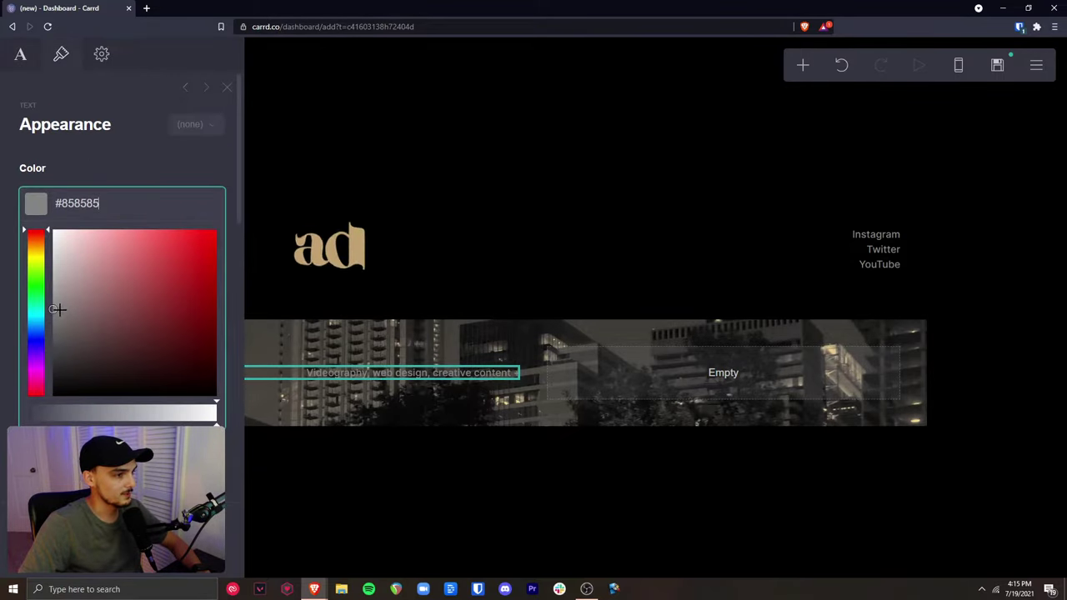
pyautogui.moveTo(58, 309); pyautogui.dragTo(52, 229)
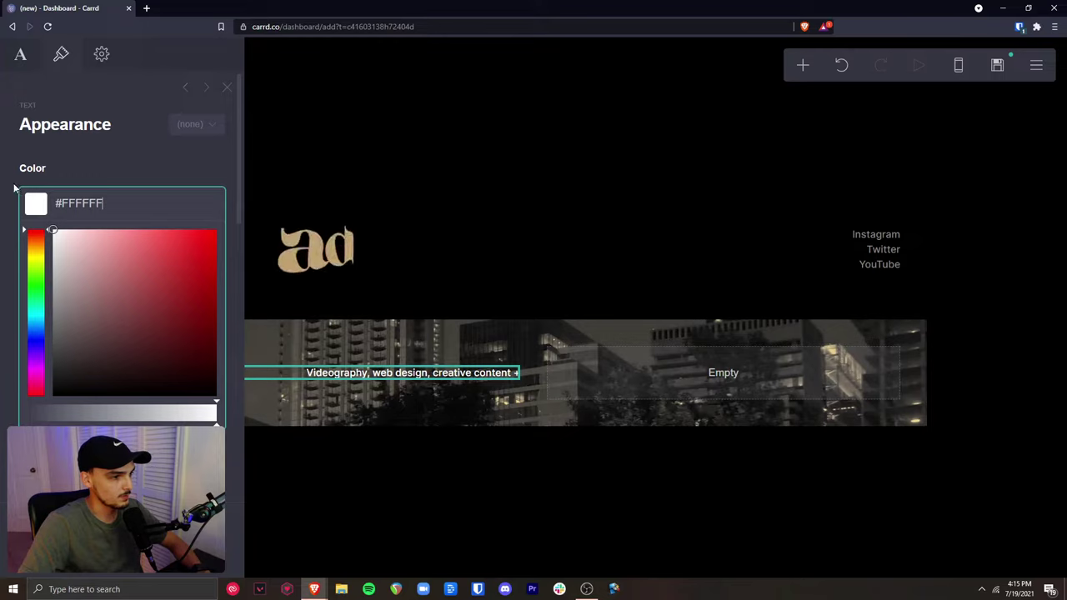
pyautogui.click(70, 163)
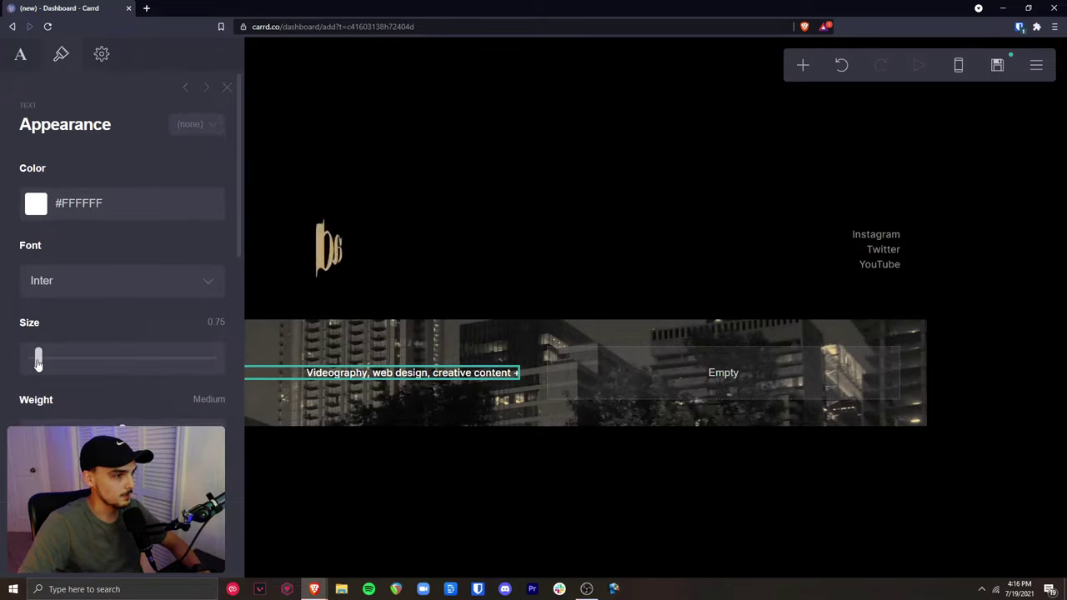
# Make the videography text slightly smaller with Regular weight, and set its appearance to Uppercase
pyautogui.moveTo(38, 361); pyautogui.dragTo(36, 361)
pyautogui.moveTo(122, 429); pyautogui.dragTo(100, 429)
pyautogui.scroll(-5, 137, 395)
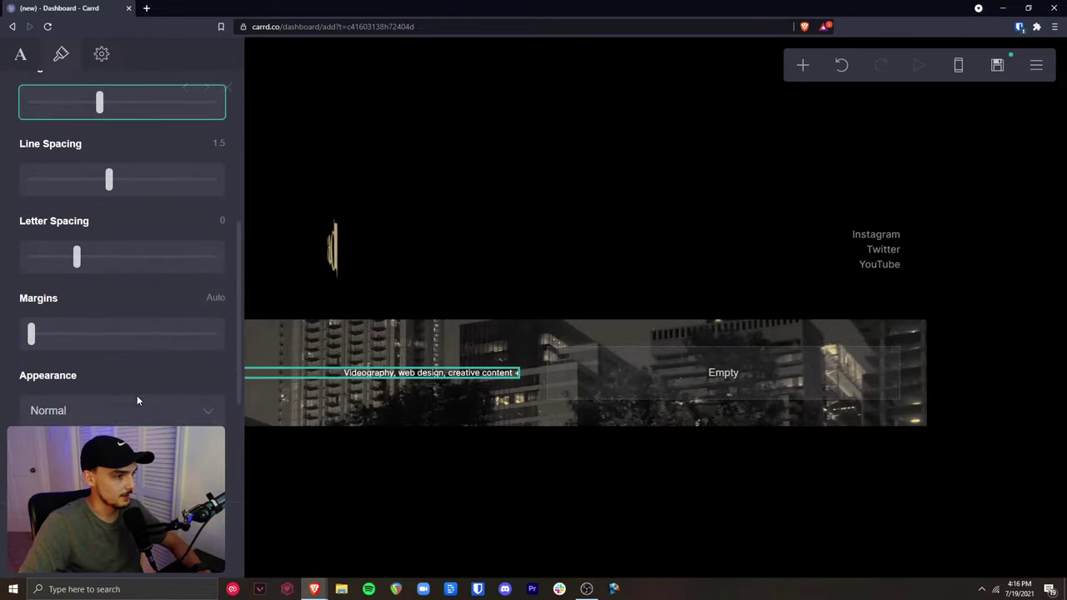
pyautogui.click(130, 365)
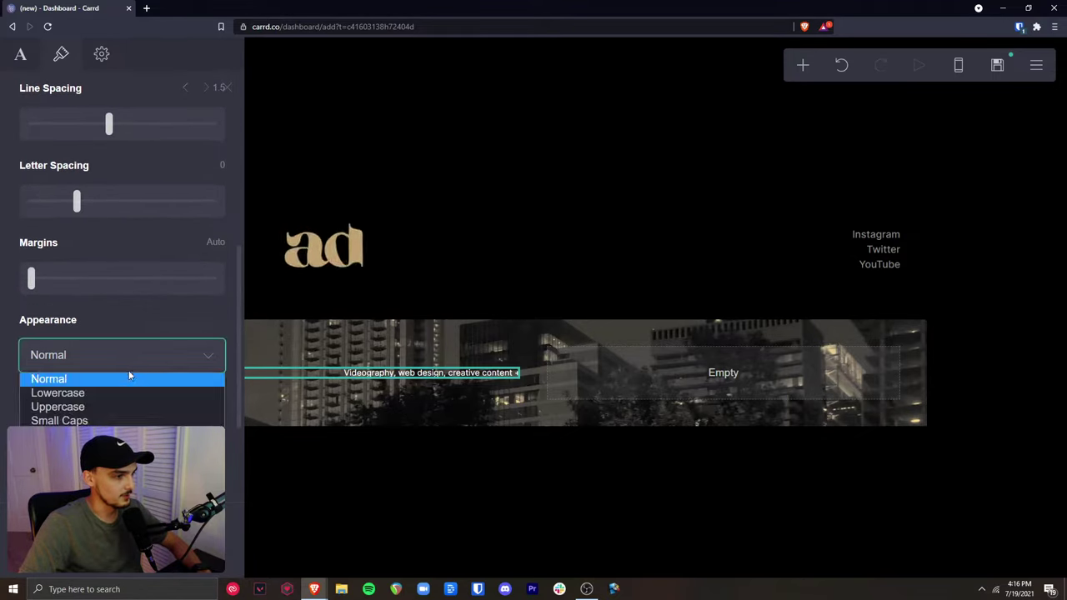
pyautogui.click(115, 407)
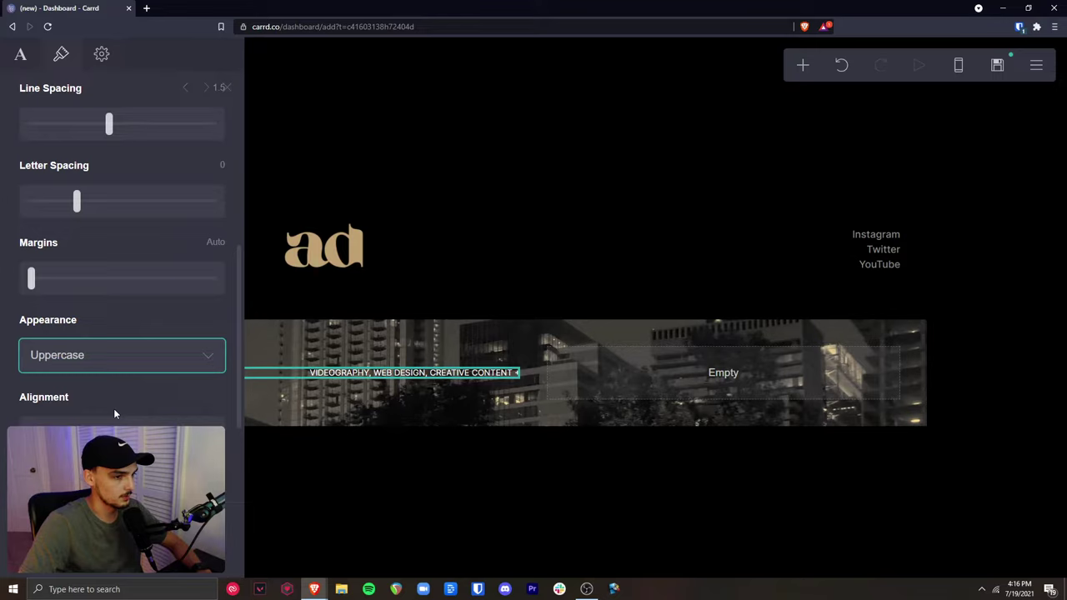
# Set the size of the videography text to 0.5 and its weight to Medium
pyautogui.scroll(5, 150, 338)
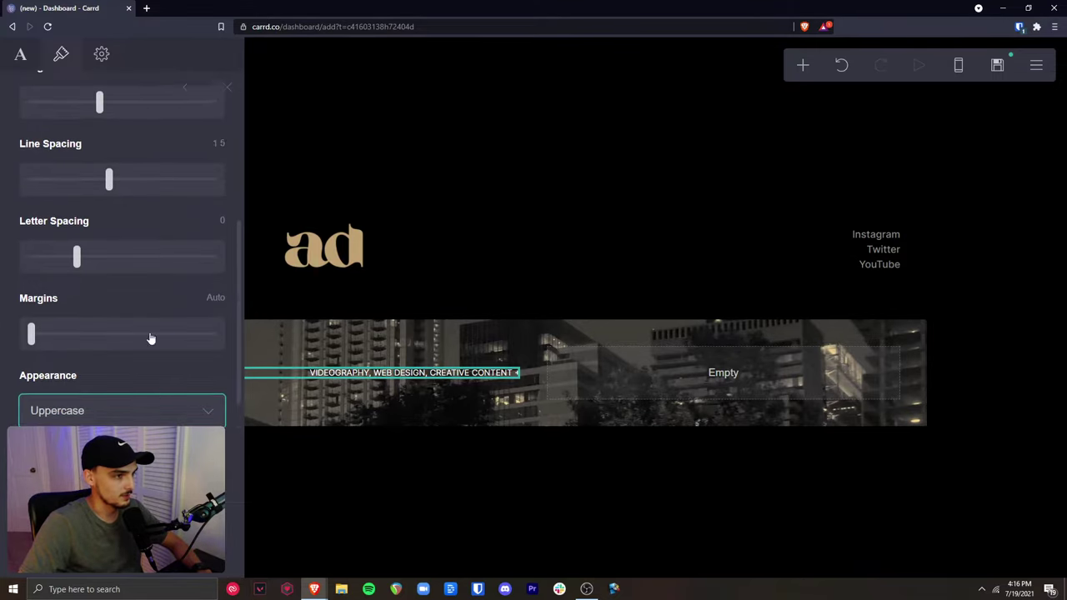
pyautogui.moveTo(34, 301); pyautogui.dragTo(32, 304)
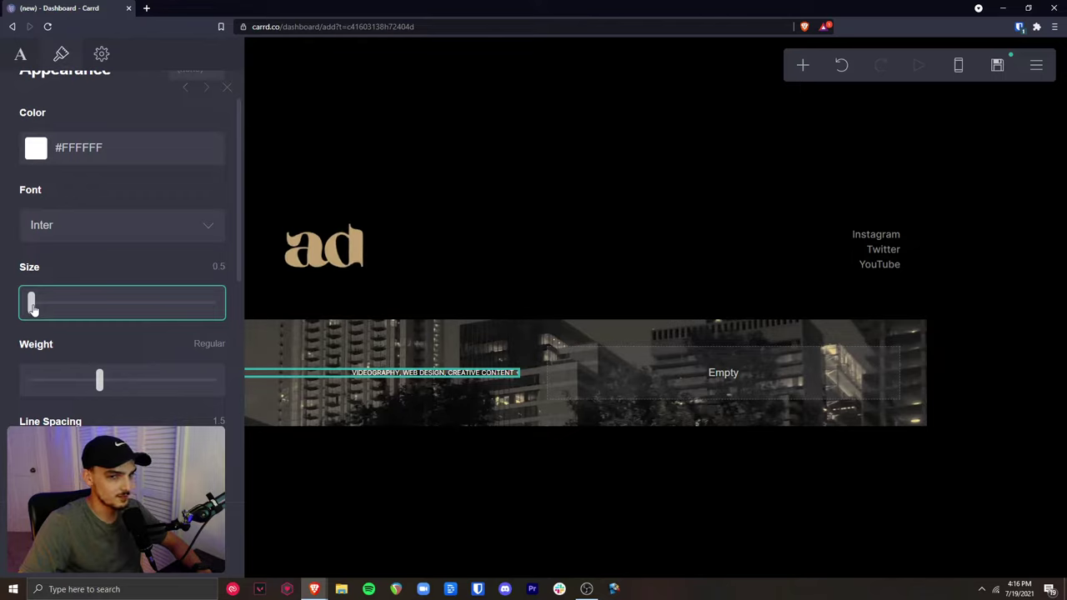
pyautogui.click(122, 380)
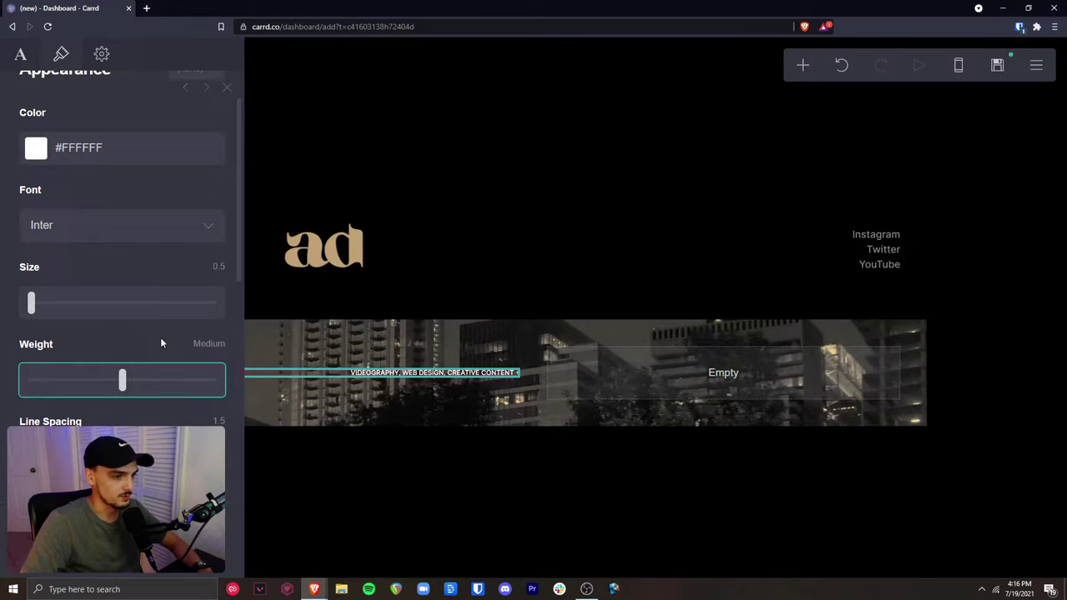
pyautogui.click(469, 536)
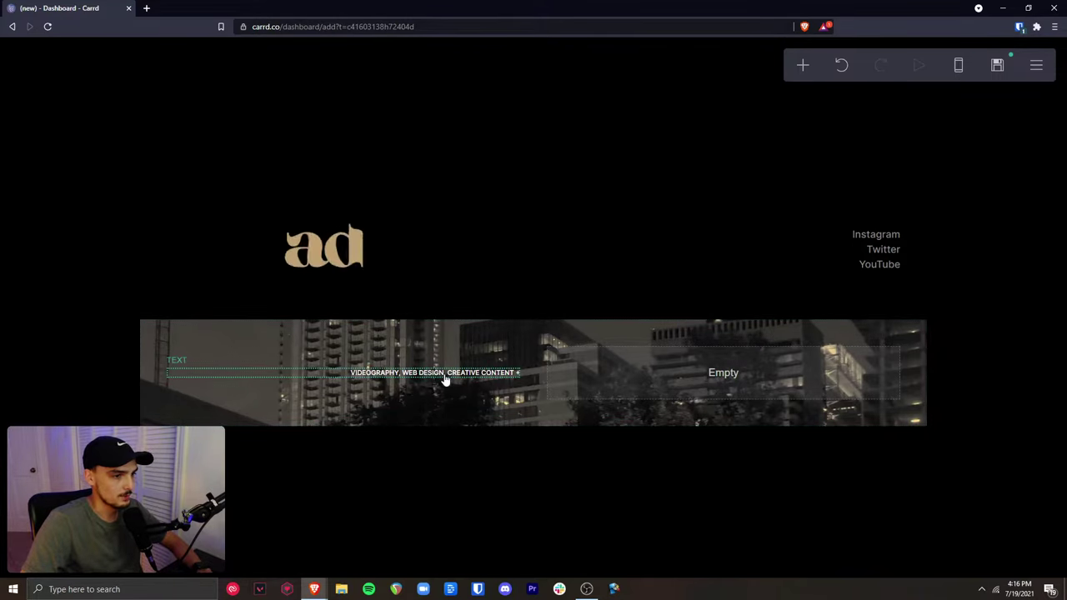
# Add a text element to the right column of the video container reading "Digital Creator"
pyautogui.click(579, 382)
pyautogui.click(803, 64)
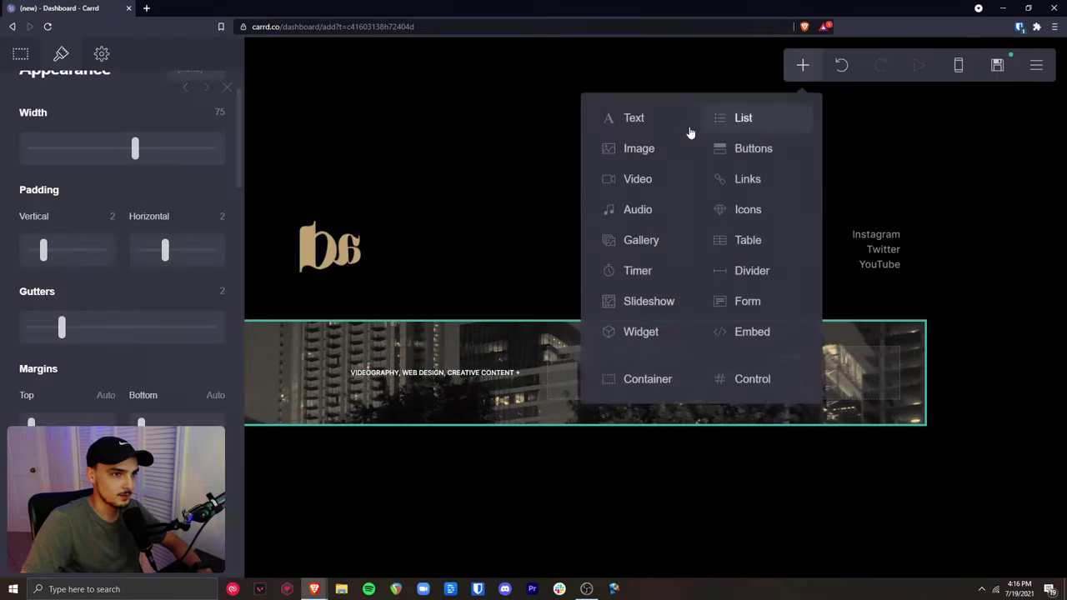
pyautogui.click(634, 116)
pyautogui.moveTo(506, 383); pyautogui.dragTo(891, 375)
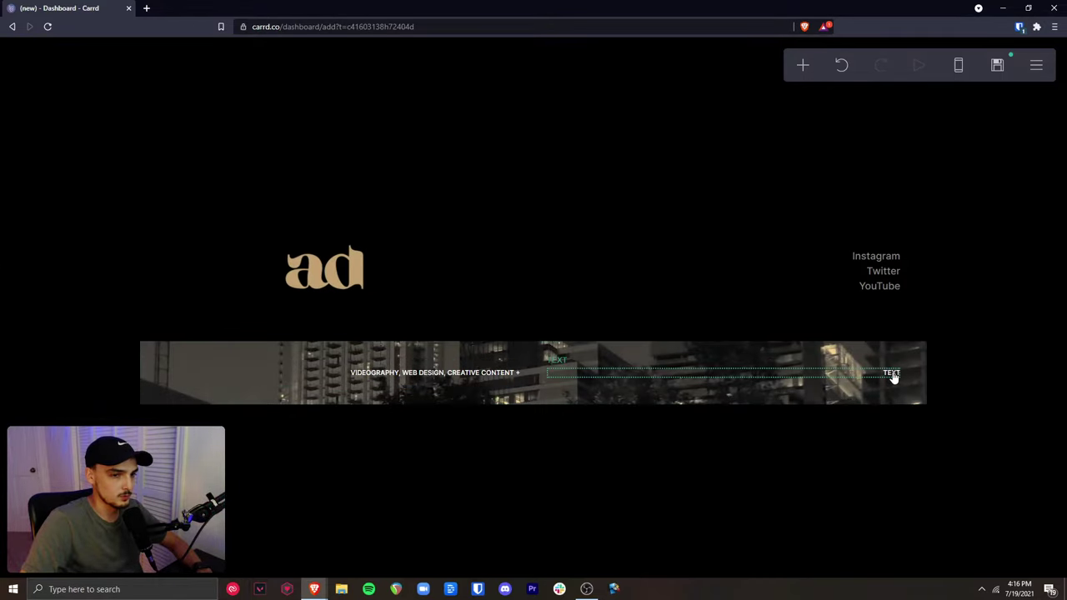
pyautogui.click(20, 54)
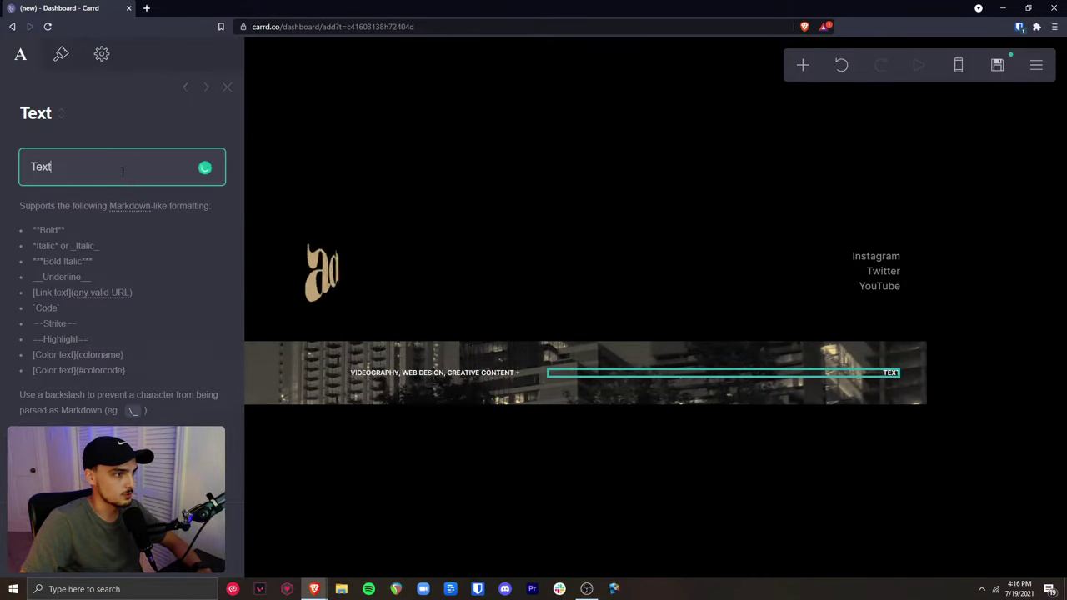
pyautogui.moveTo(52, 167); pyautogui.dragTo(1, 170)
pyautogui.write('Dg')
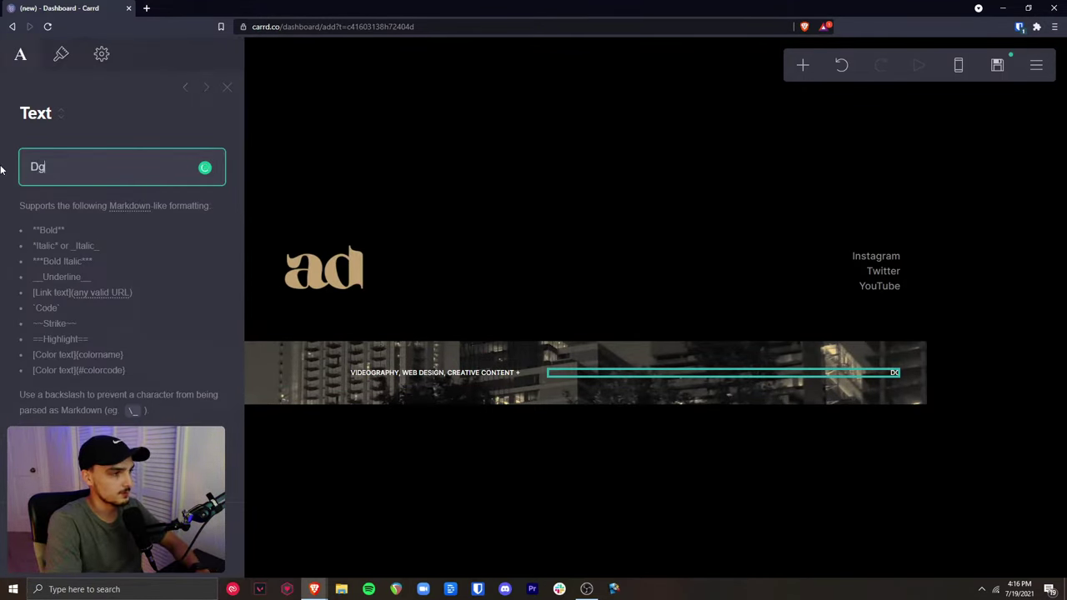
pyautogui.write('igital Creator')
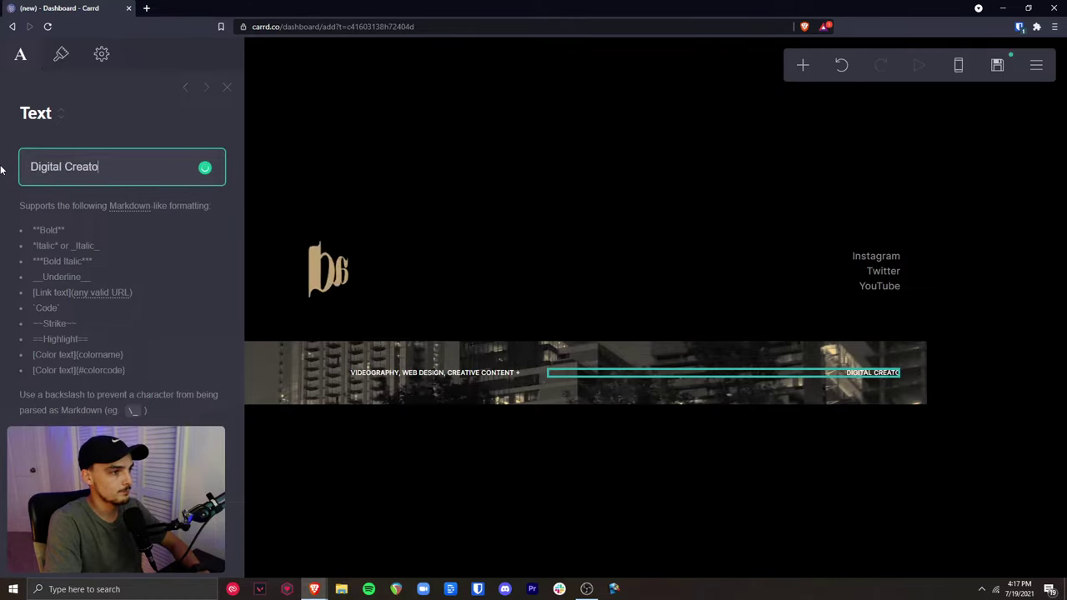
# Set the font of the "Digital Creator" text to Staatliches and its size to 6.125
pyautogui.click(61, 53)
pyautogui.click(124, 280)
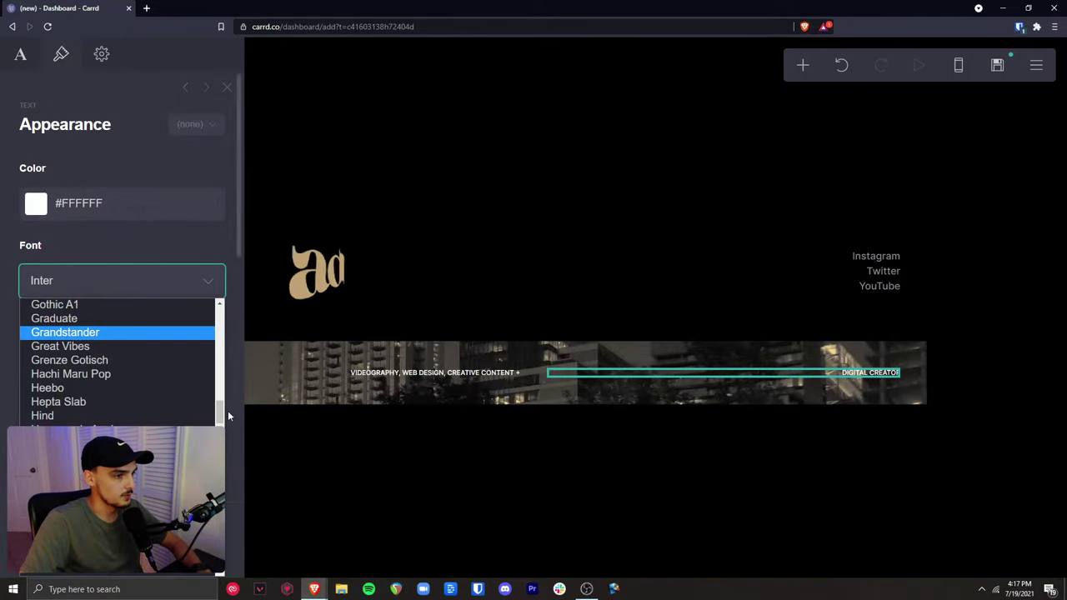
pyautogui.hotkey('alt', 'Tab')
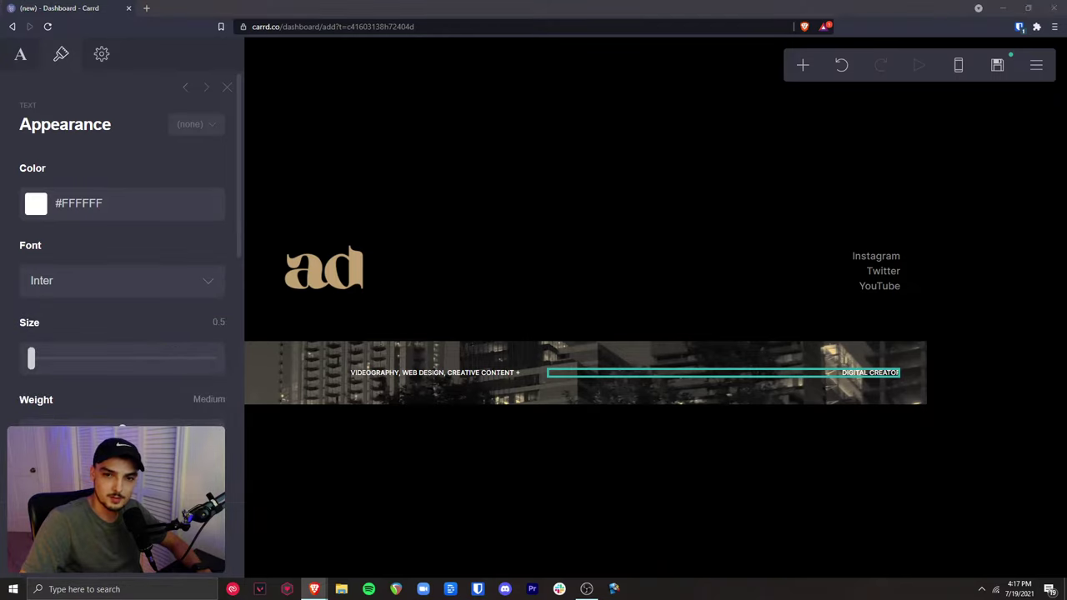
pyautogui.hotkey('alt', 'Tab')
pyautogui.write('sta')
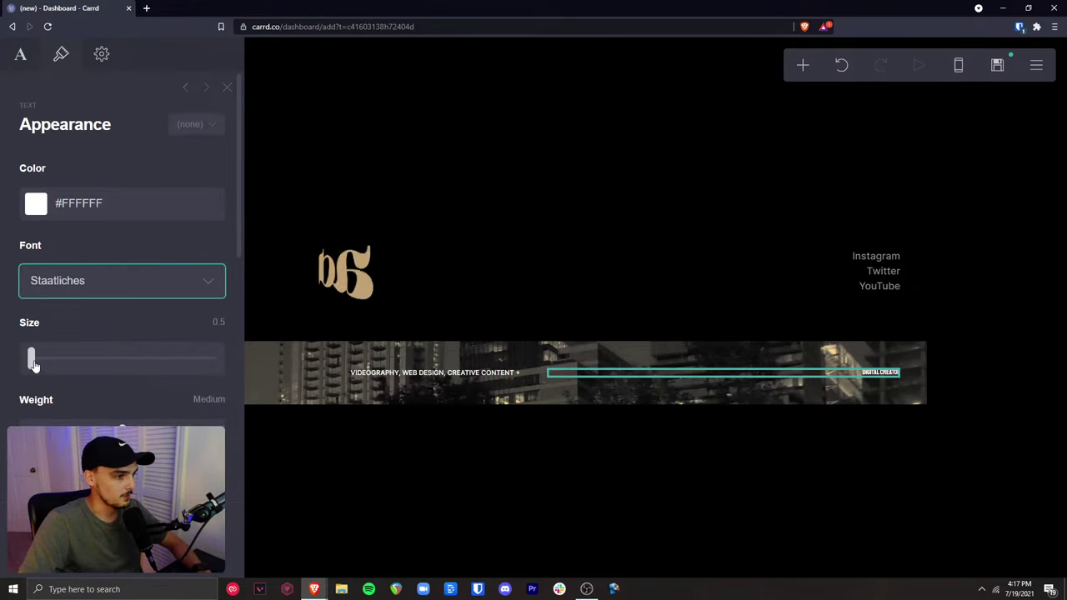
pyautogui.moveTo(31, 361); pyautogui.dragTo(188, 364)
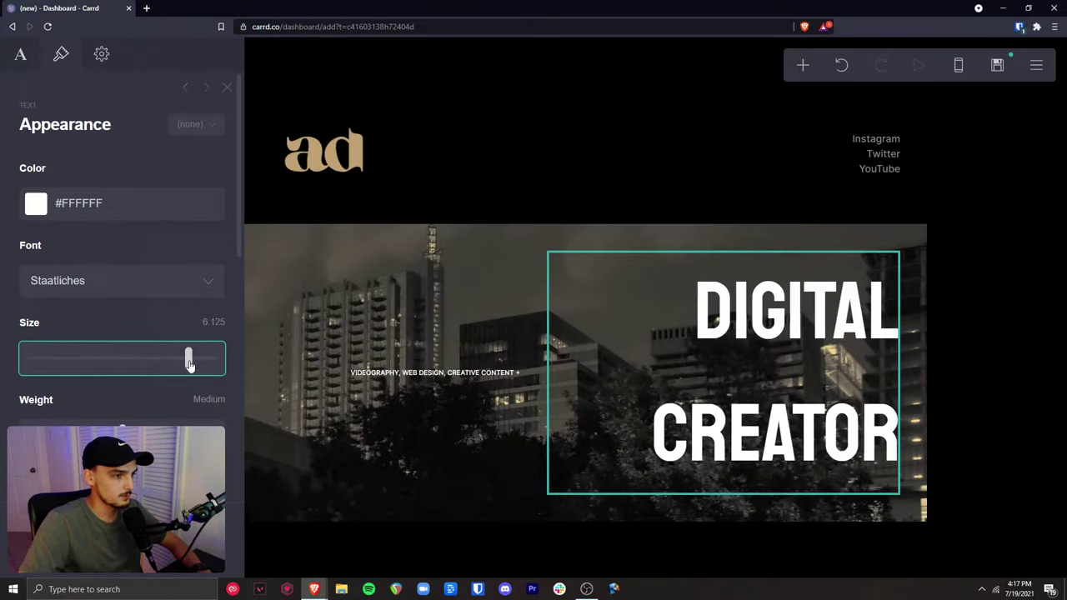
pyautogui.scroll(-4, 233, 306)
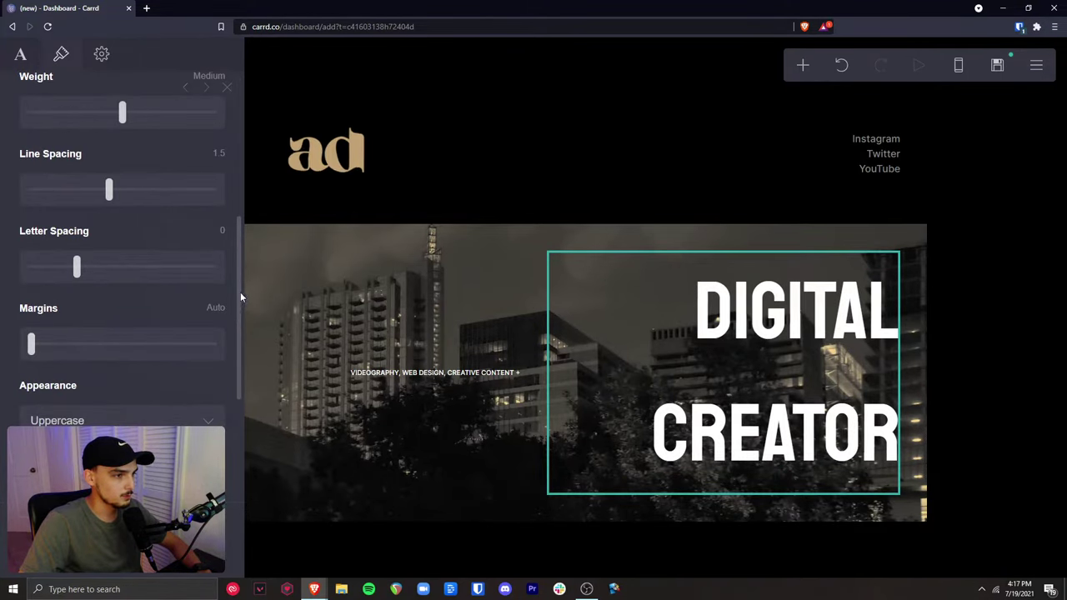
pyautogui.scroll(1, 237, 277)
pyautogui.scroll(3, 237, 277)
pyautogui.click(370, 543)
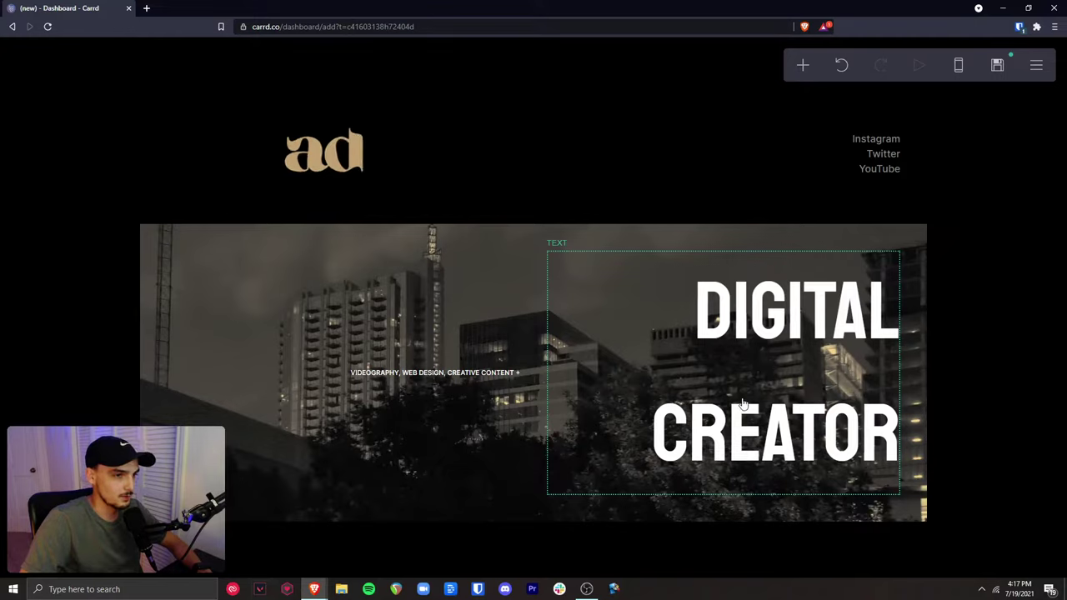
# Set the video container's right column width to 70%, leaving 30% for the left column
pyautogui.click(200, 250)
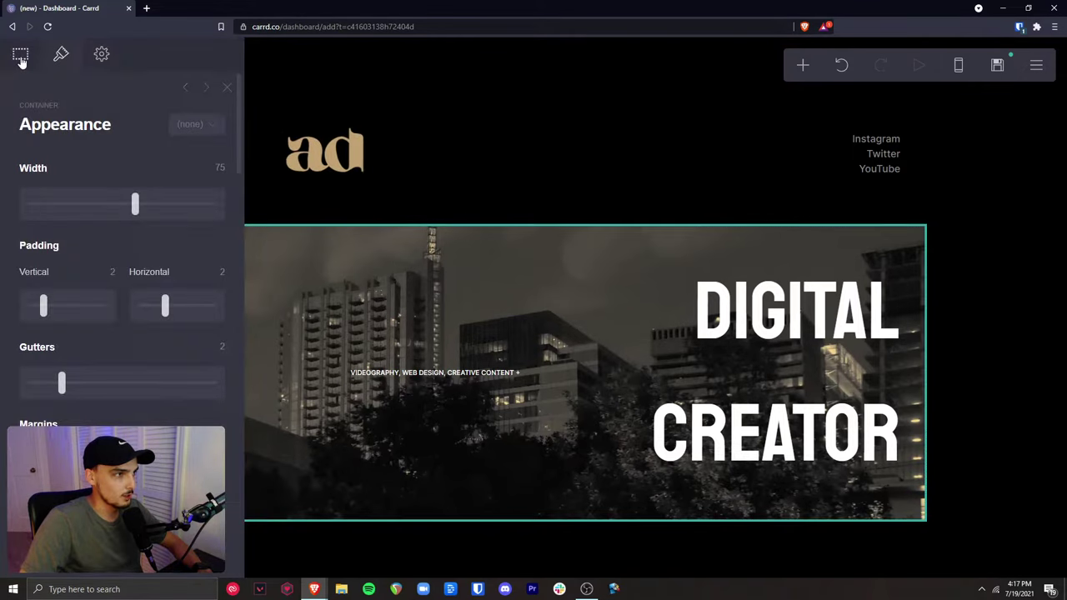
pyautogui.click(20, 57)
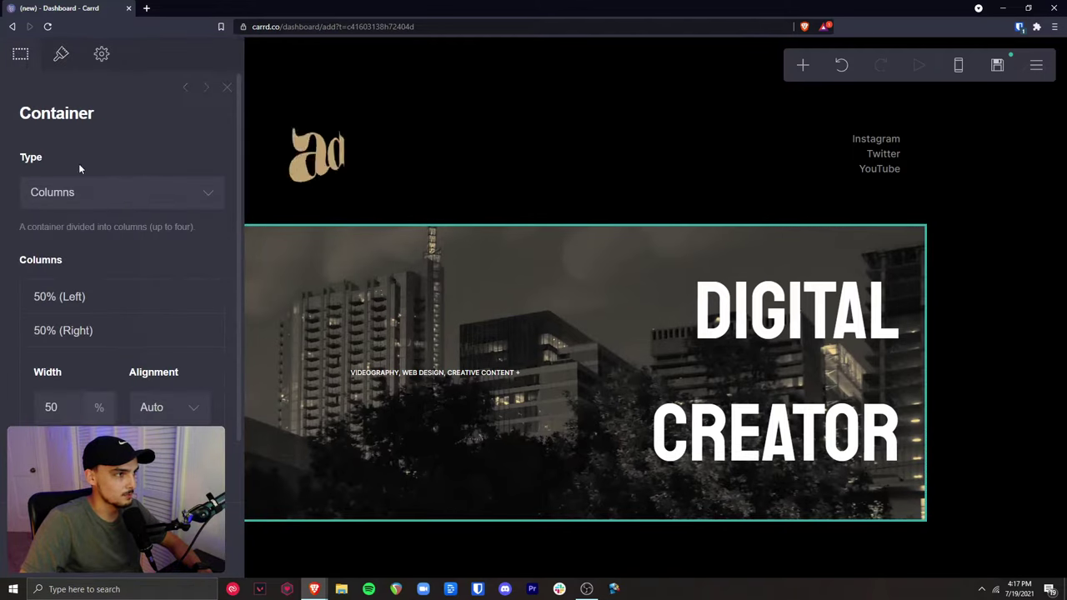
pyautogui.scroll(-1, 79, 164)
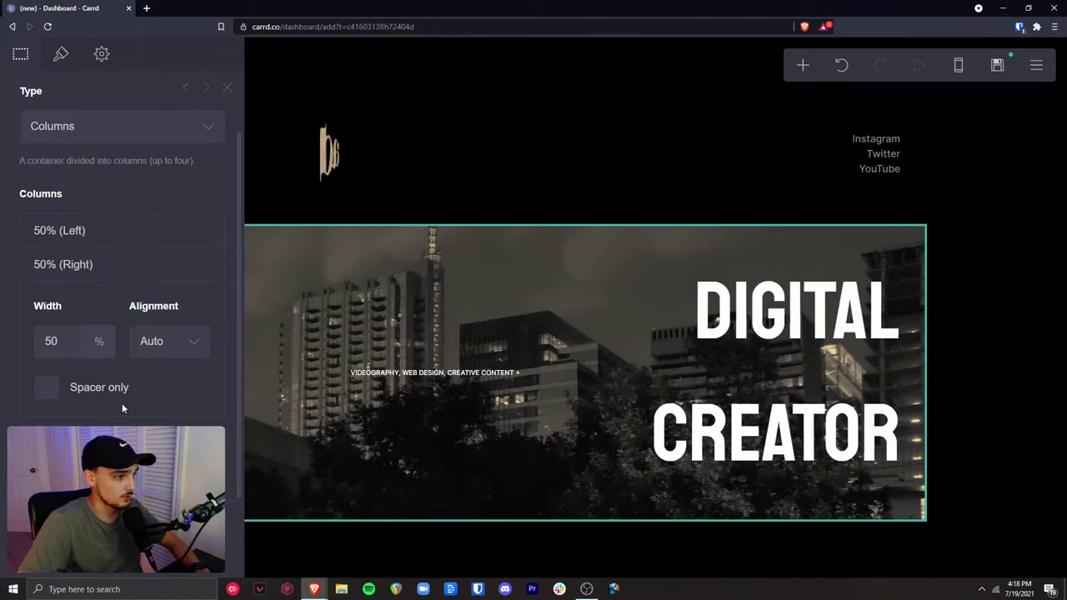
pyautogui.click(66, 355)
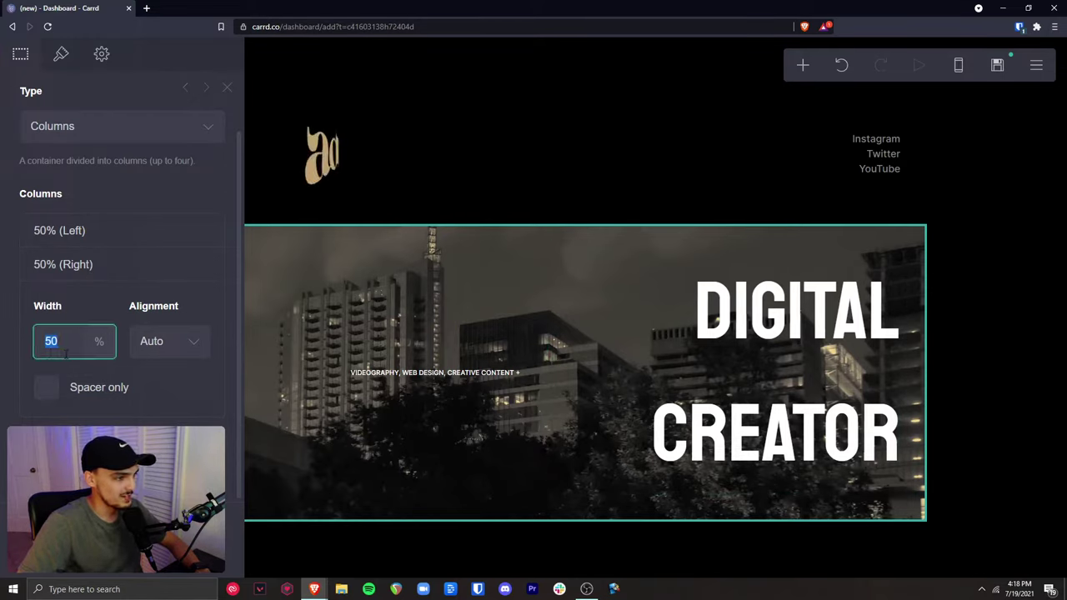
pyautogui.write('70')
pyautogui.press('Return')
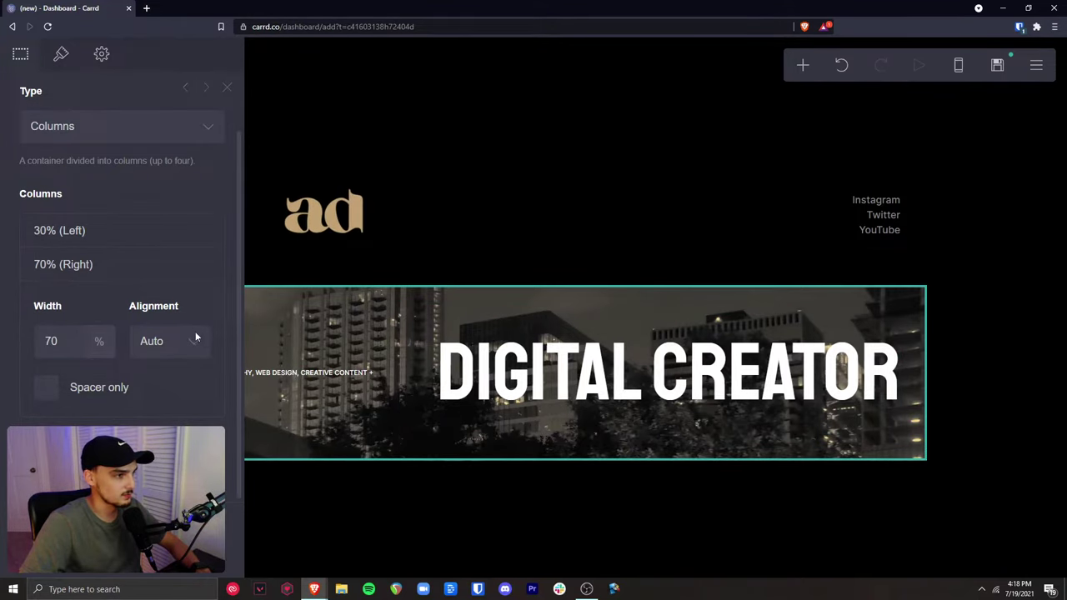
pyautogui.press('Escape')
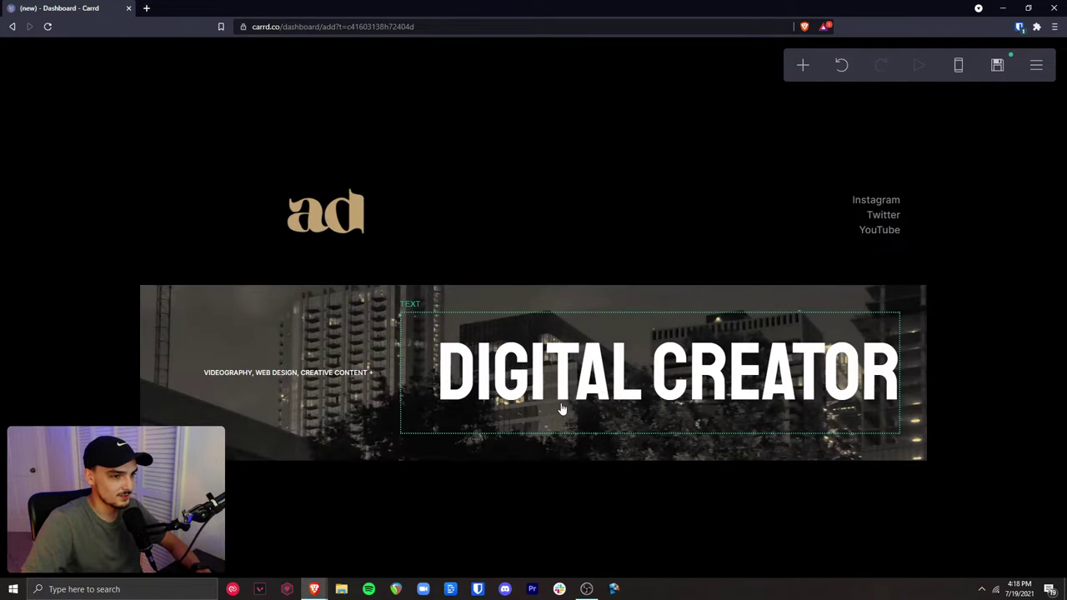
# Change the color of the "Digital Creator" text to gold, #C2A275
pyautogui.click(592, 390)
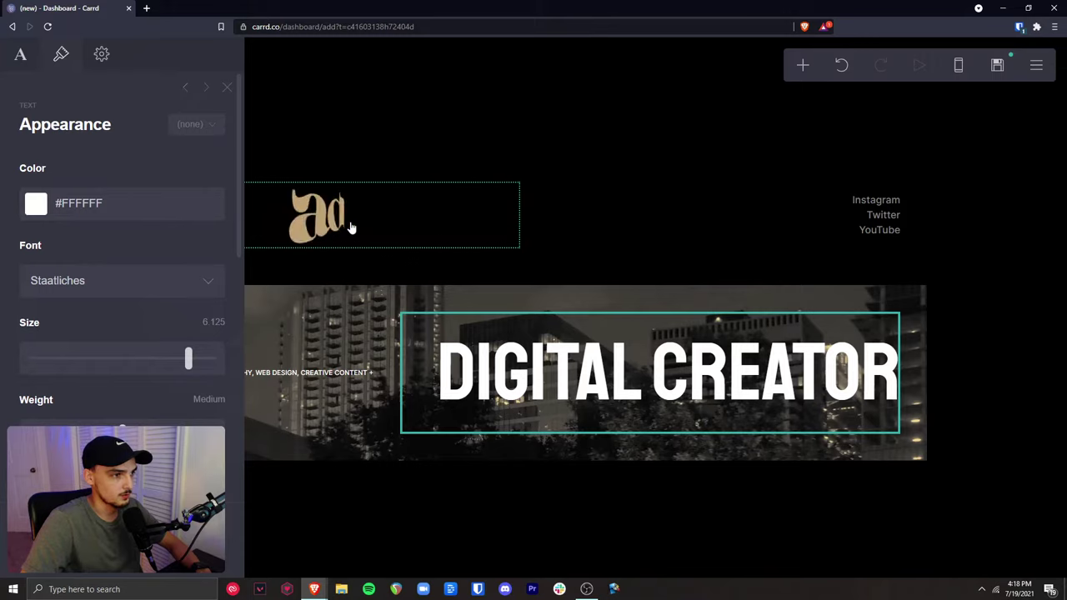
pyautogui.moveTo(103, 204); pyautogui.dragTo(72, 212)
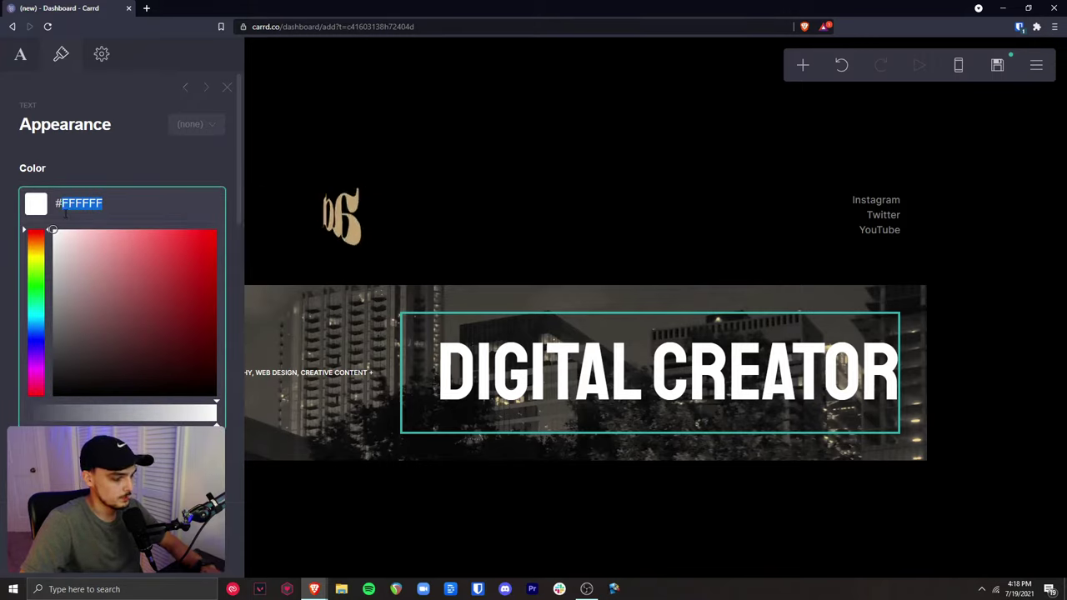
pyautogui.write('C2A2')
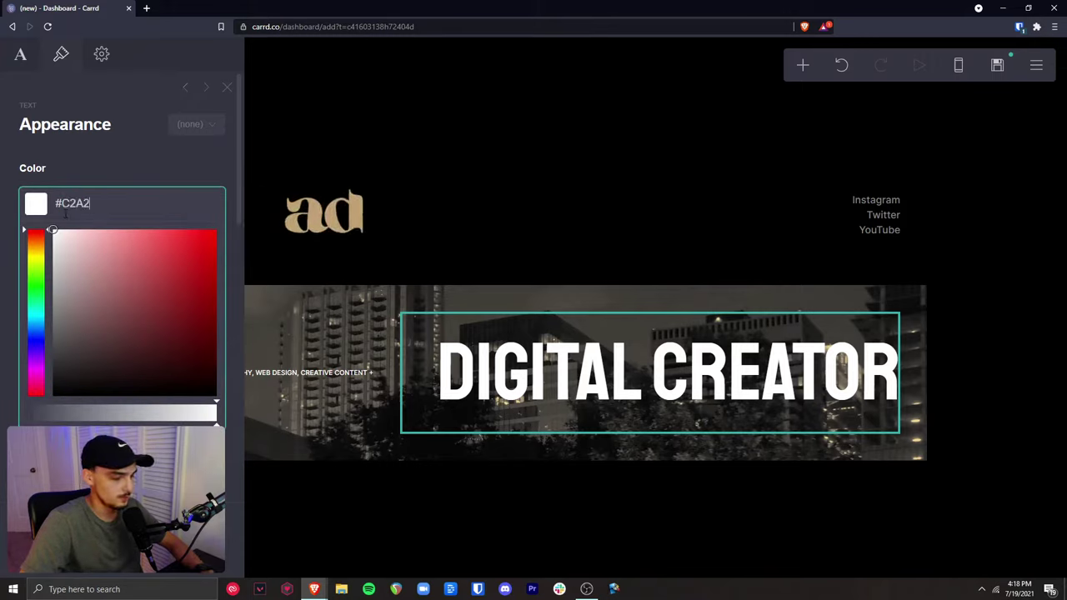
pyautogui.write('75')
pyautogui.click(127, 173)
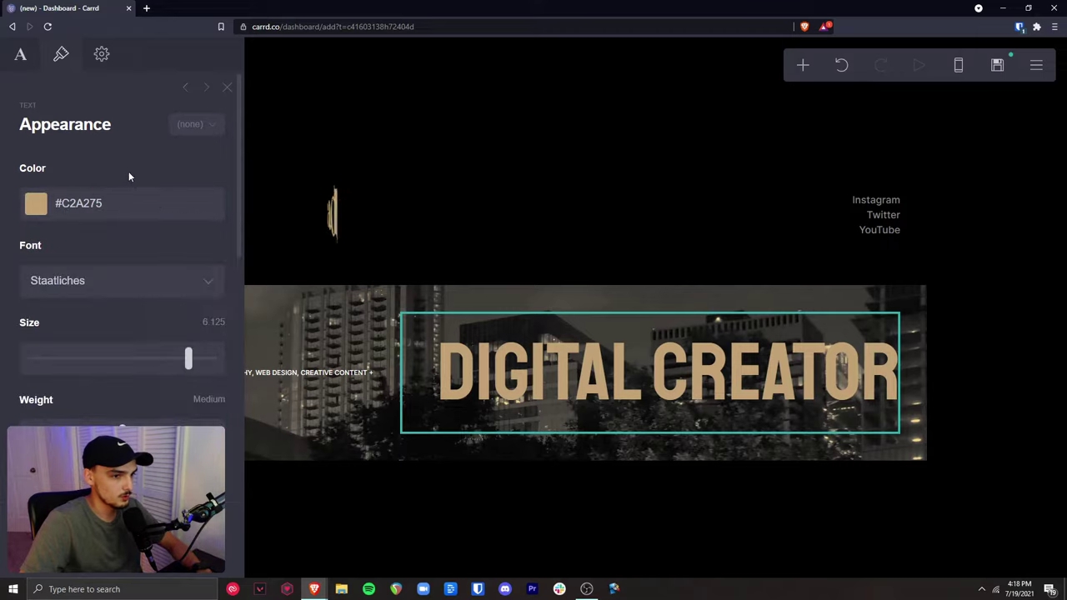
pyautogui.click(376, 542)
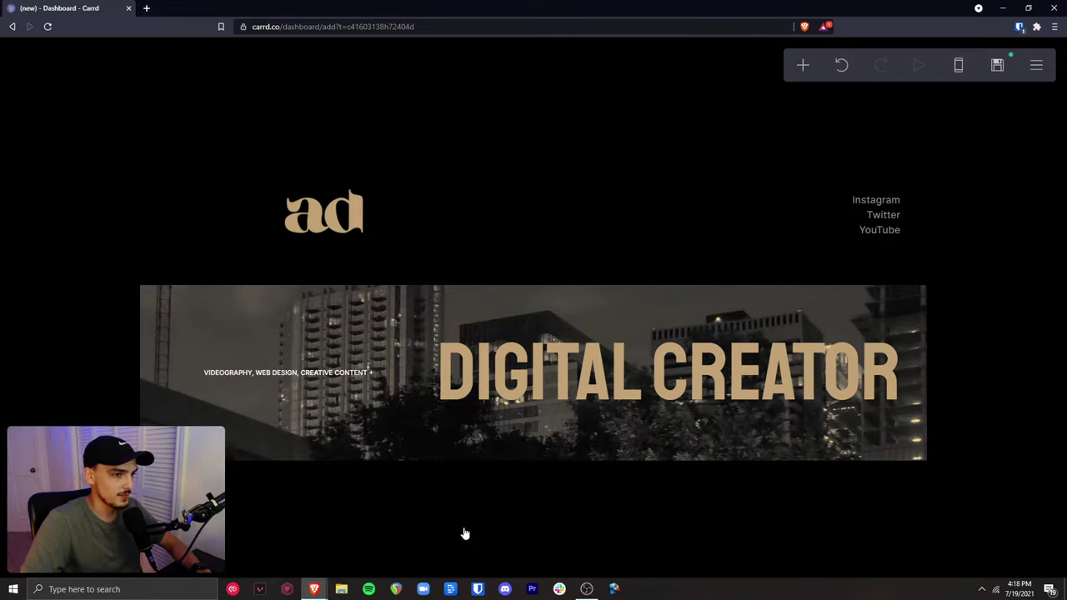
# Round the corners of the video container
pyautogui.click(188, 321)
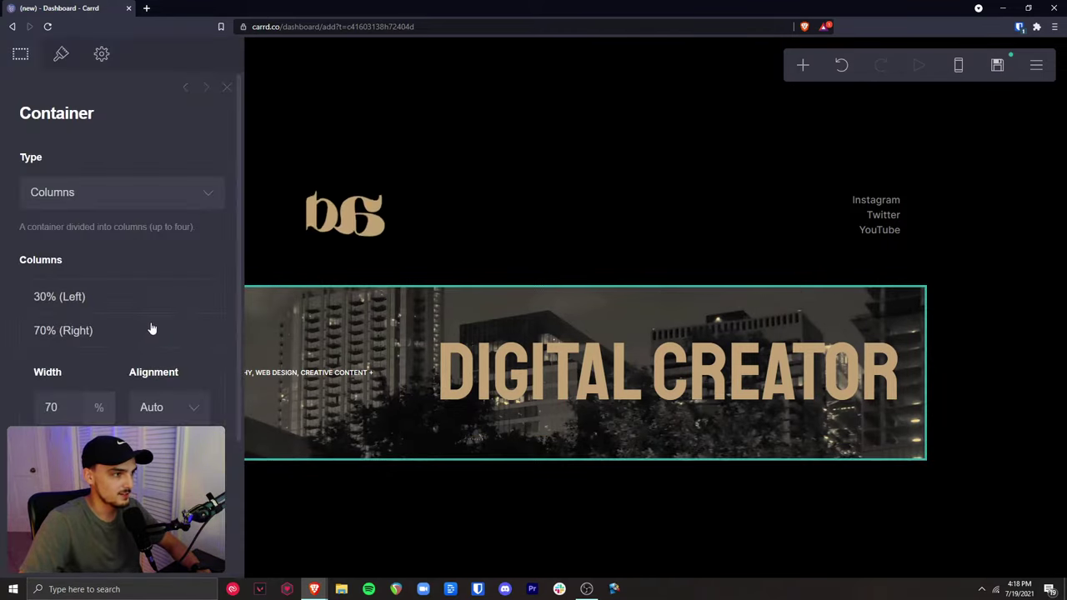
pyautogui.click(61, 54)
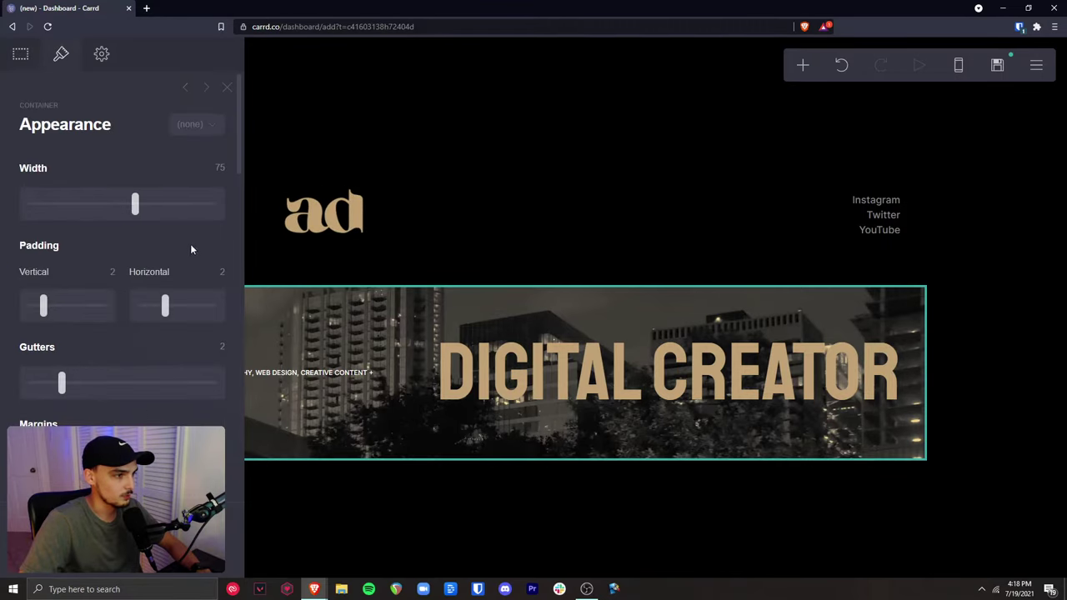
pyautogui.scroll(-3, 190, 243)
pyautogui.moveTo(31, 337); pyautogui.dragTo(92, 339)
pyautogui.press('Escape')
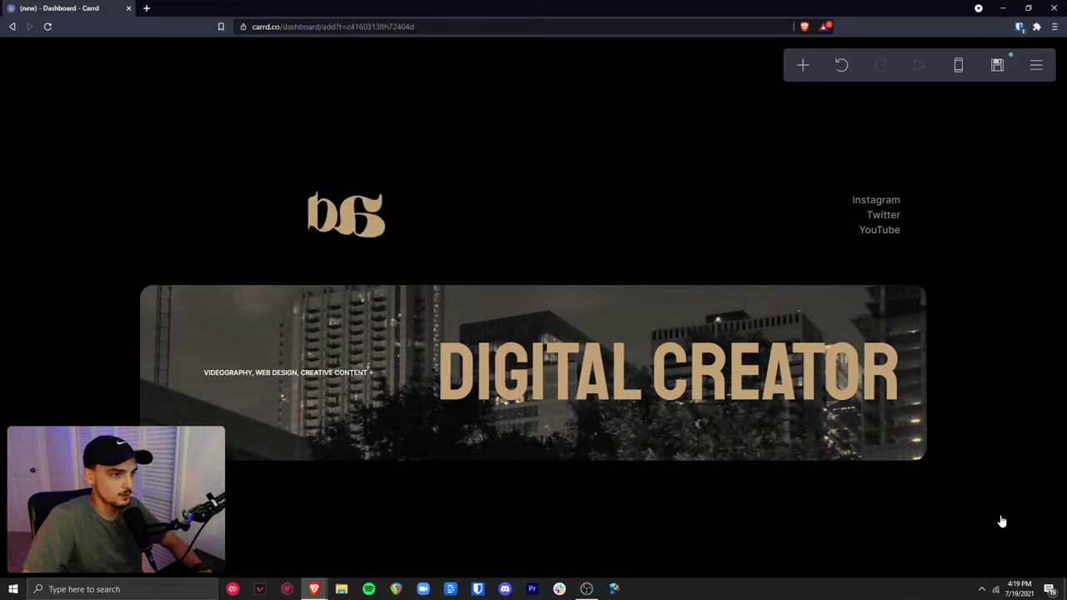
# Set the bottom margin of the header container with the logo and social links to 5
pyautogui.click(388, 171)
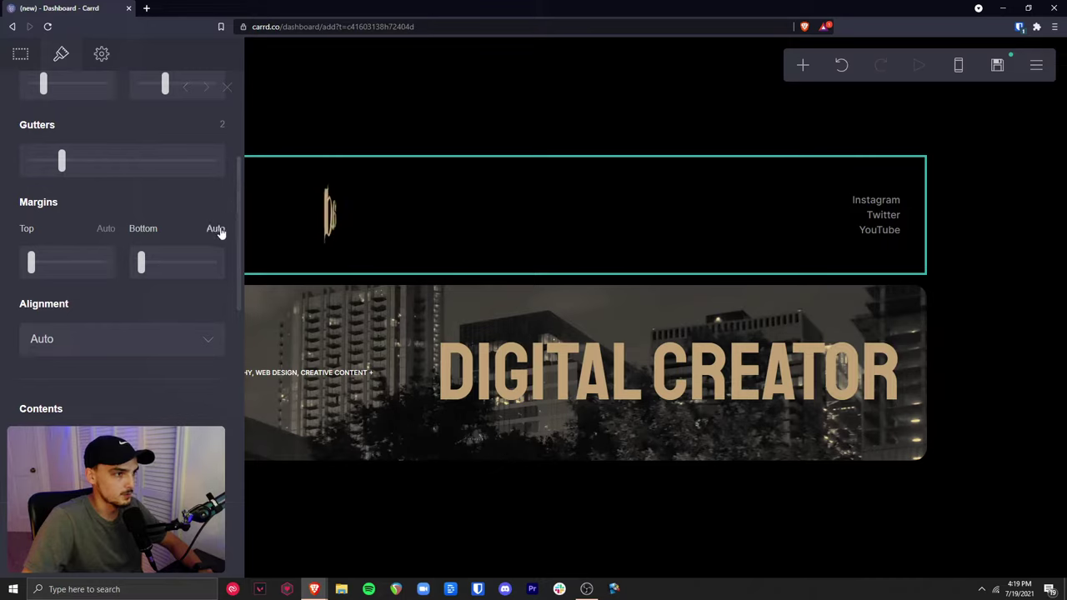
pyautogui.scroll(1, 232, 242)
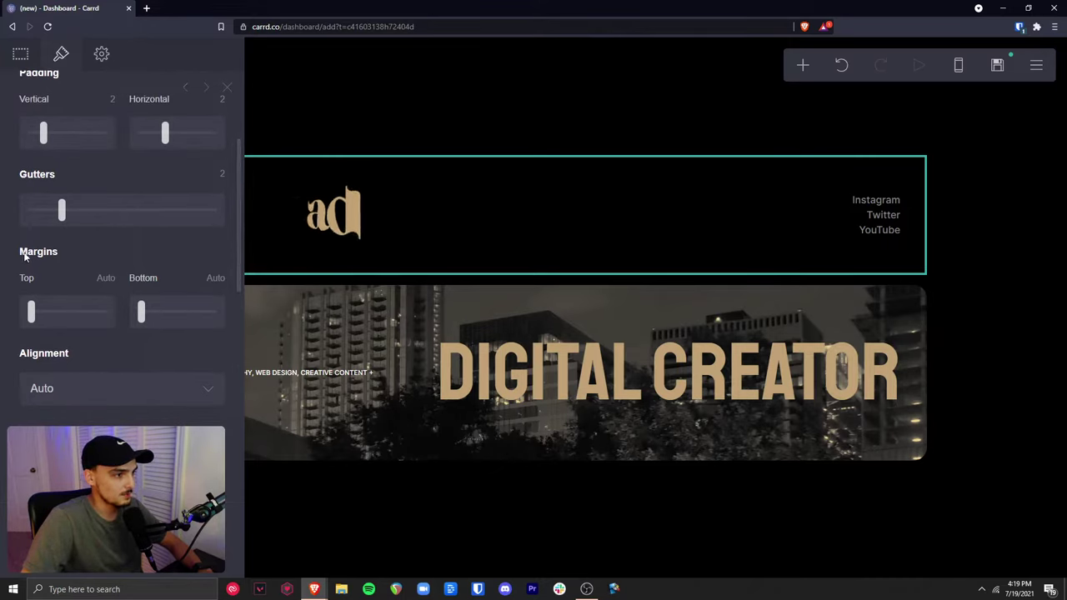
pyautogui.moveTo(141, 314); pyautogui.dragTo(170, 313)
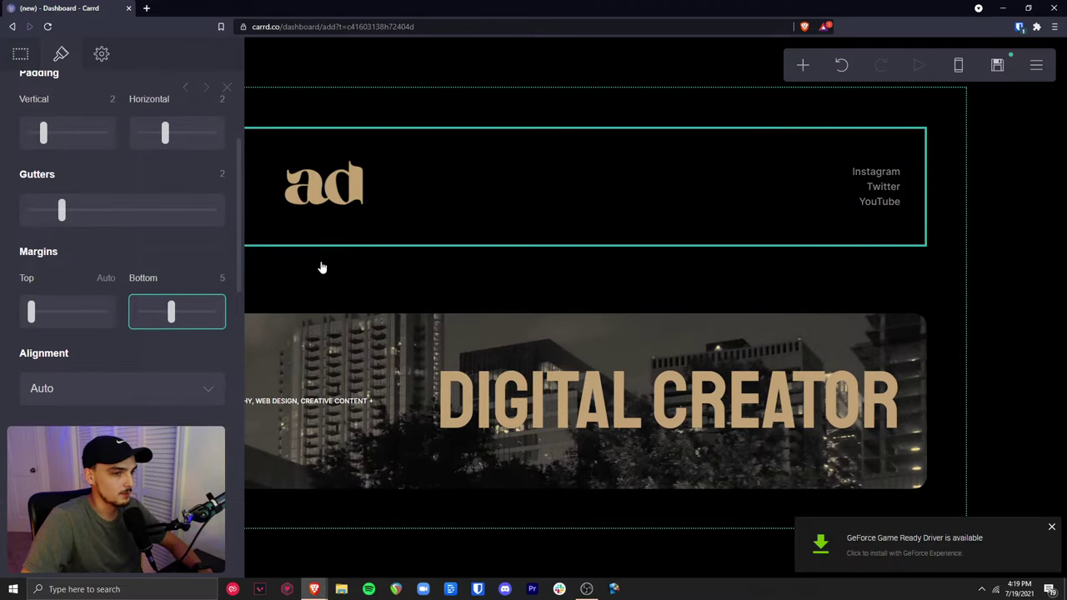
pyautogui.click(412, 254)
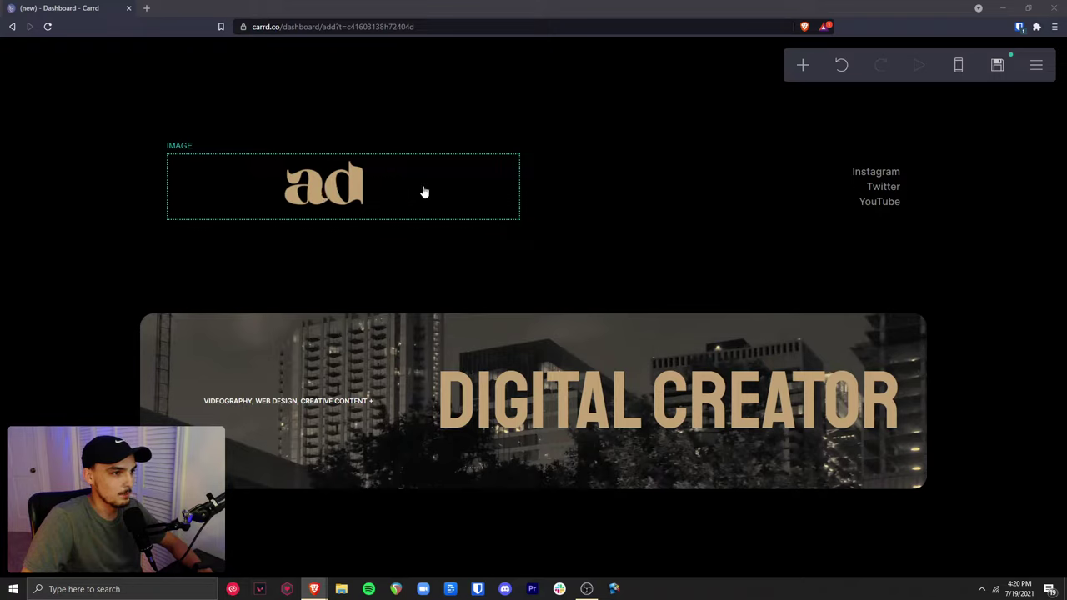
# Set the contents alignment of the header container to Left so the logo moves to its left edge
pyautogui.click(442, 143)
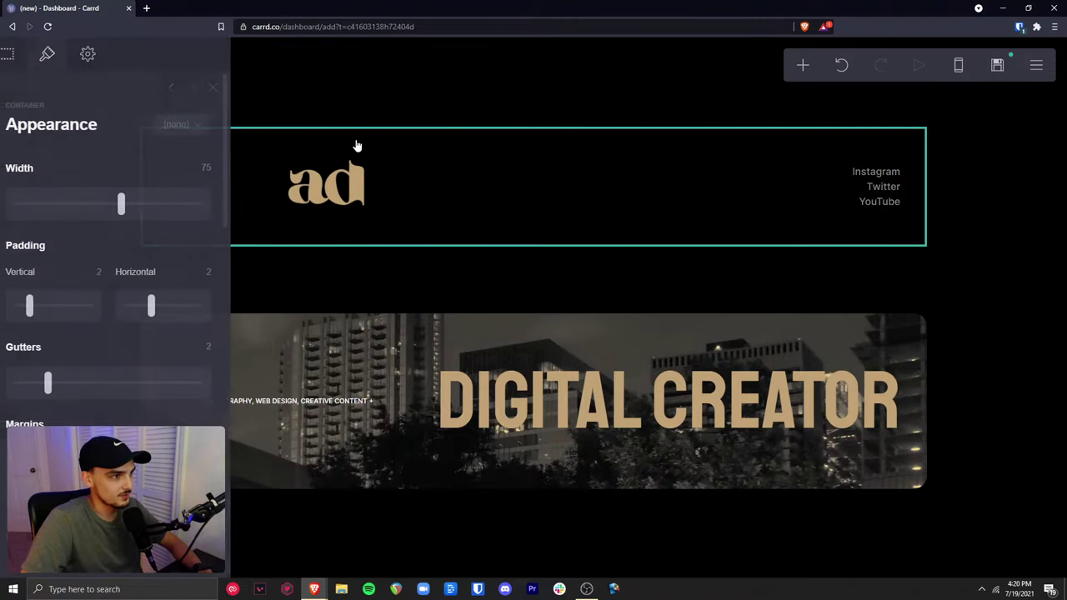
pyautogui.scroll(-5, 242, 304)
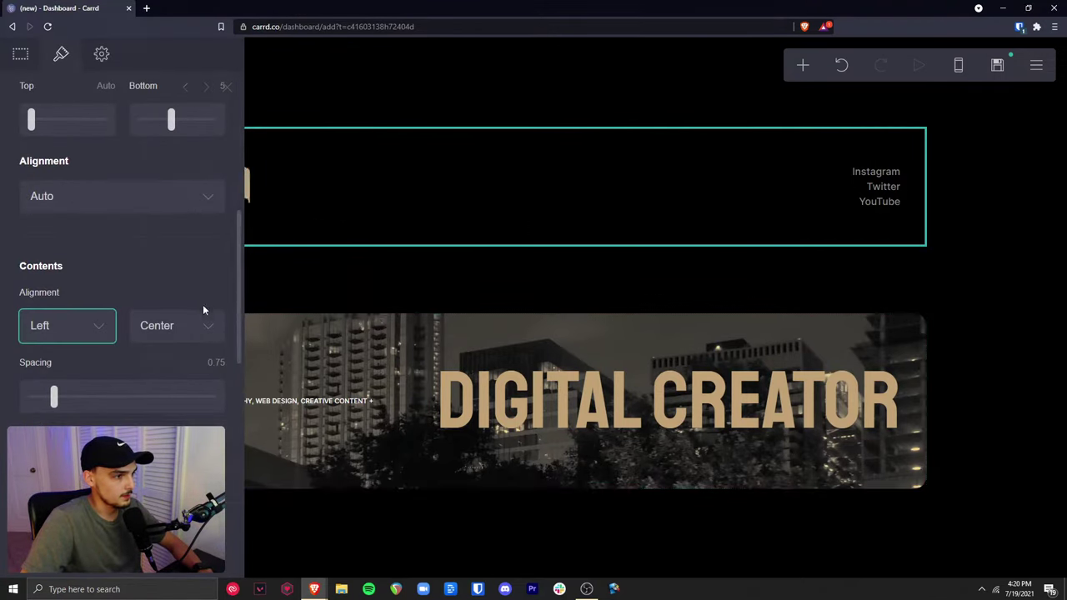
pyautogui.click(50, 327)
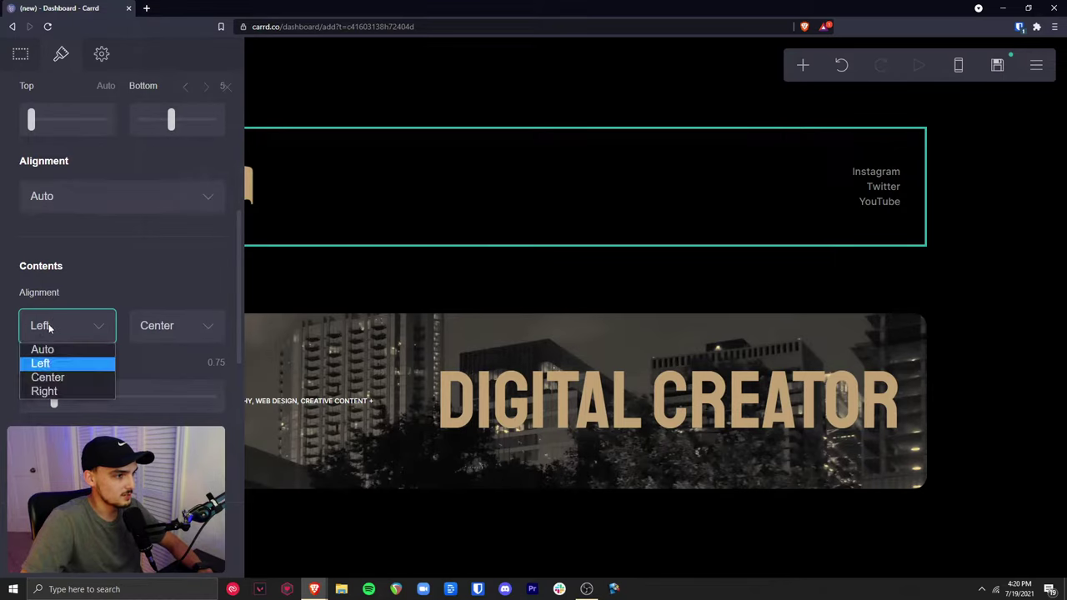
pyautogui.click(50, 327)
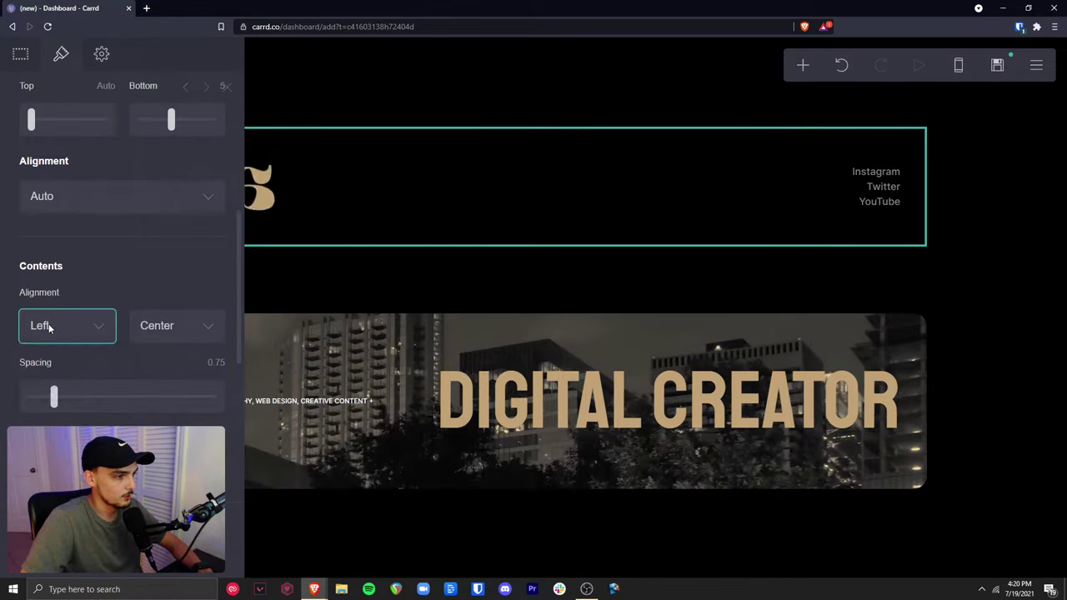
pyautogui.press('Escape')
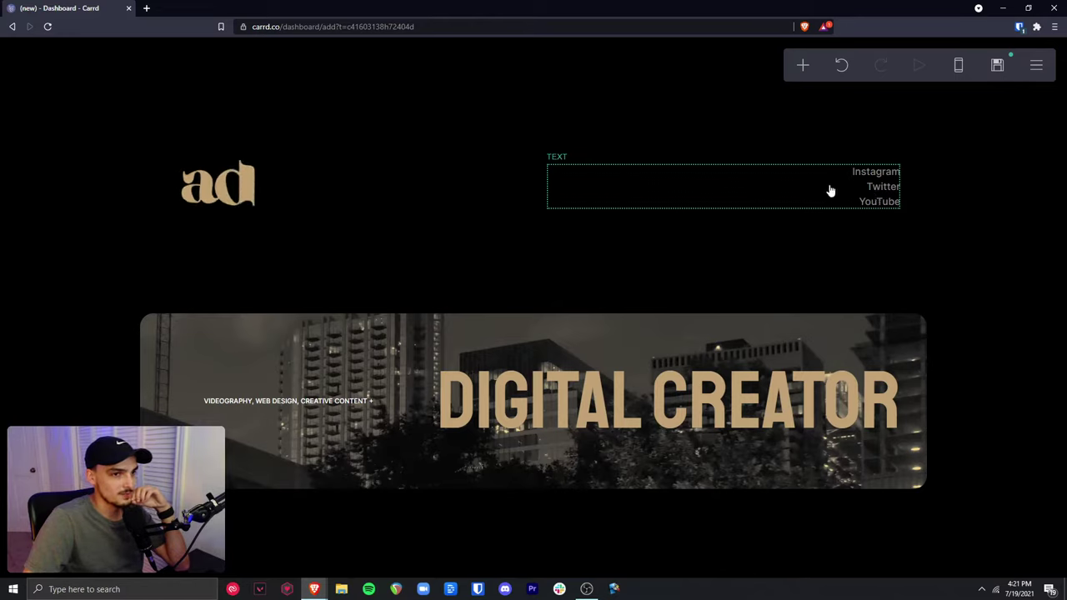
# Try Auto alignment on the social links text in the header and restore it to Right
pyautogui.click(857, 193)
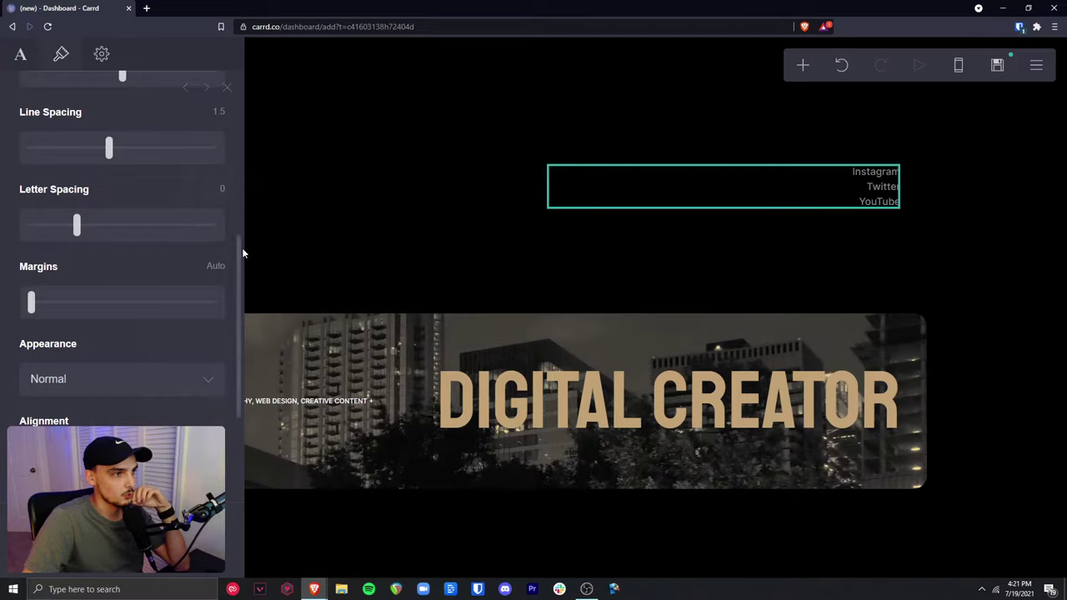
pyautogui.scroll(1, 240, 268)
pyautogui.scroll(-2, 75, 377)
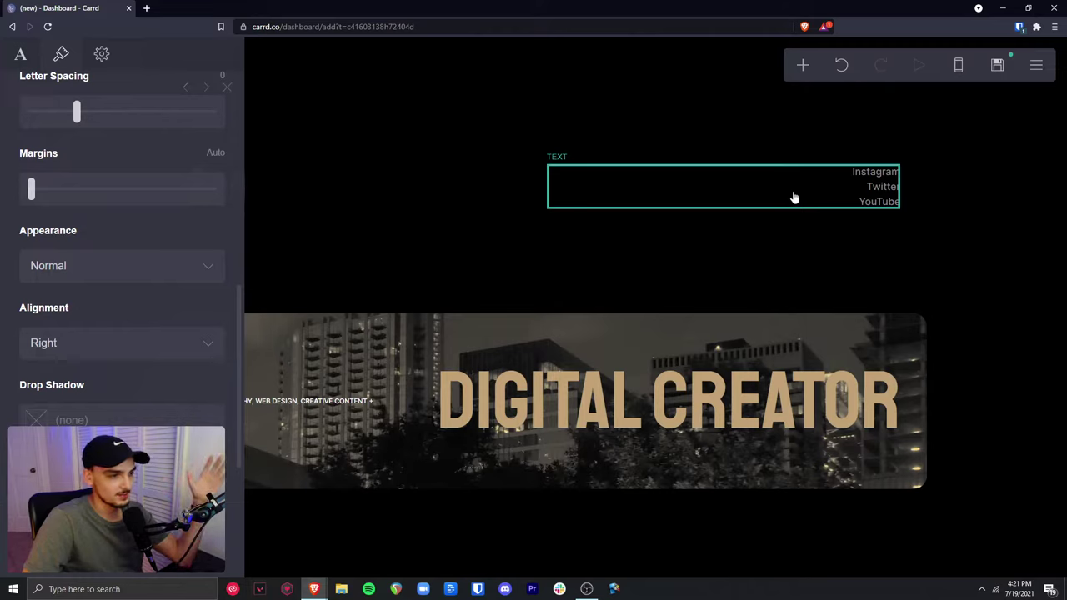
pyautogui.click(151, 349)
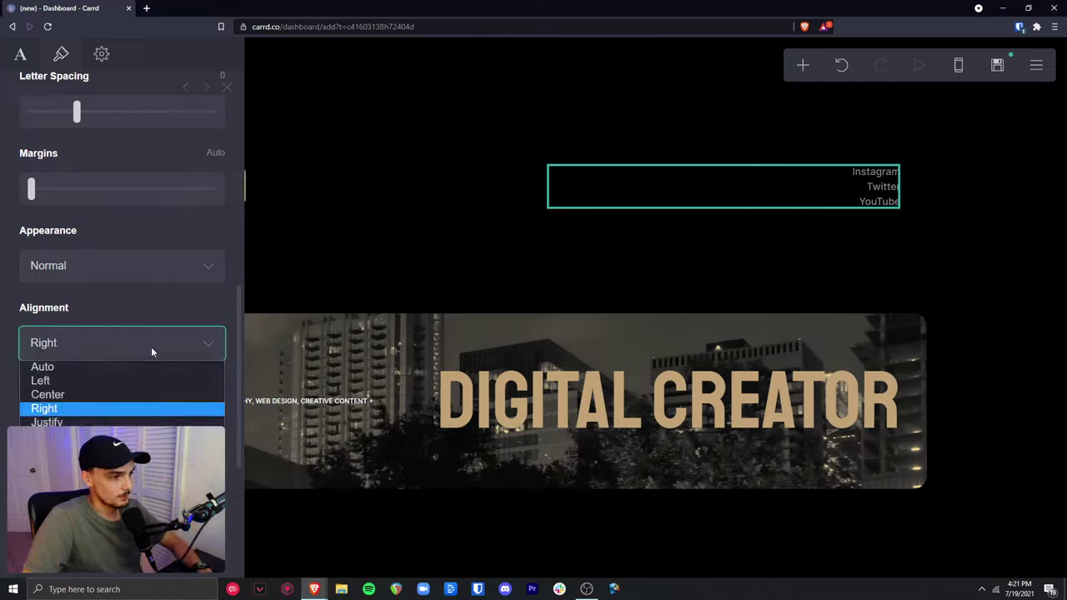
pyautogui.click(133, 368)
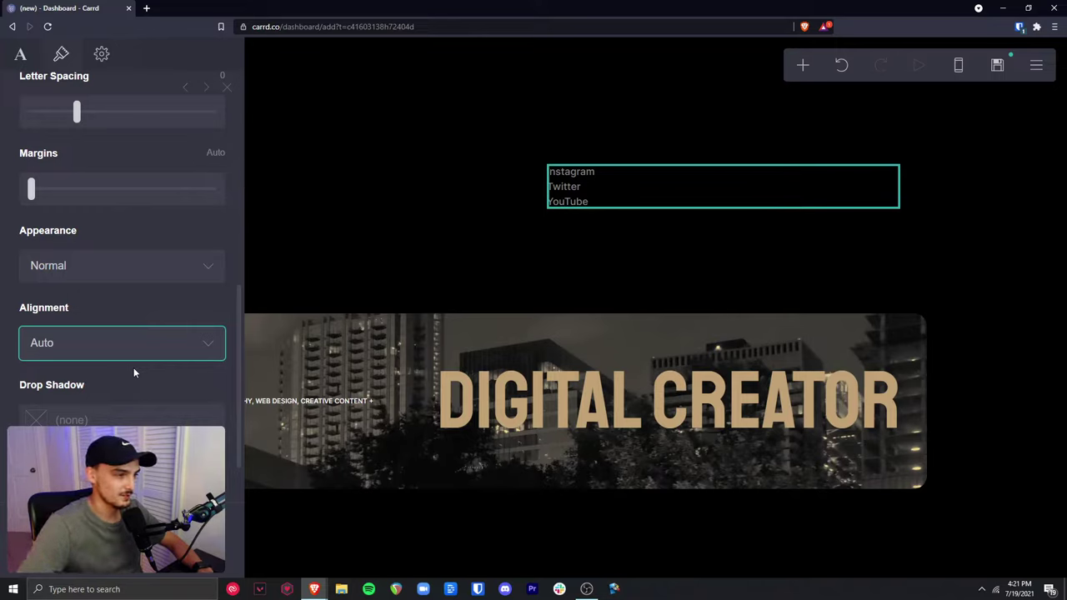
pyautogui.click(131, 345)
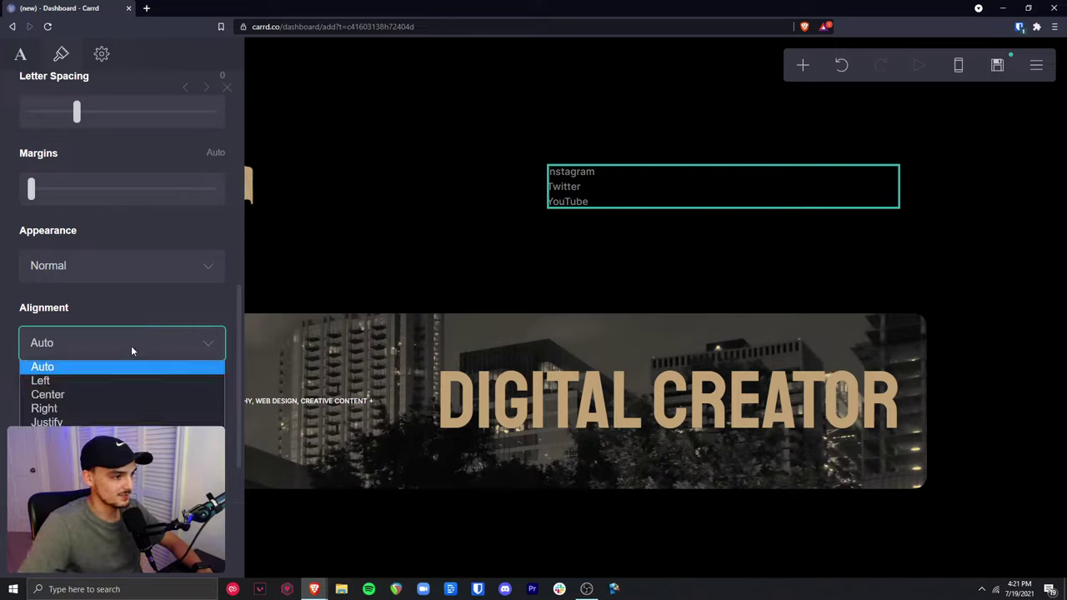
pyautogui.click(97, 408)
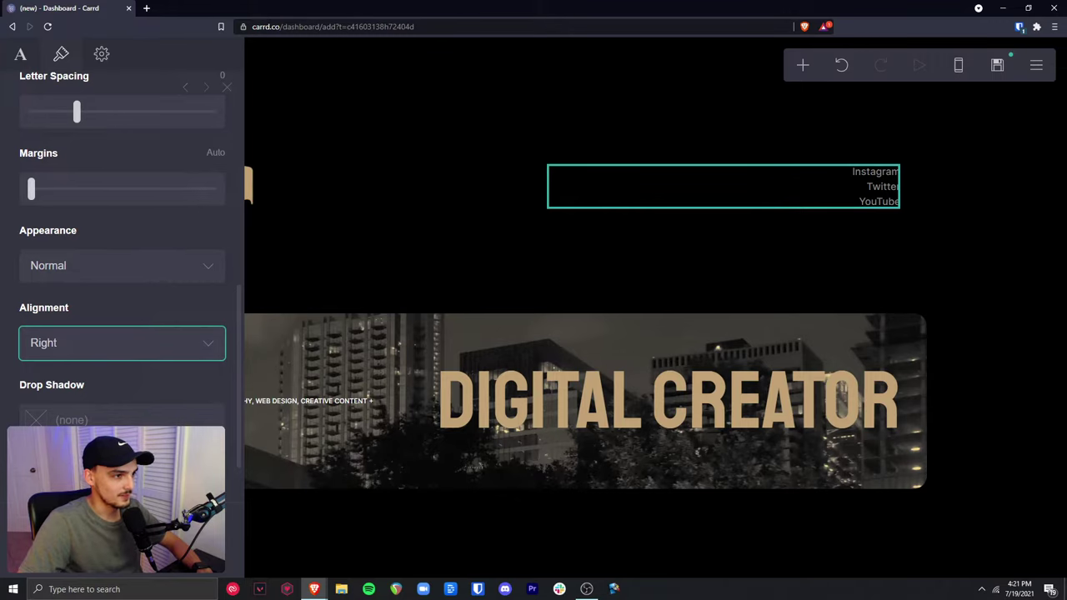
pyautogui.click(943, 310)
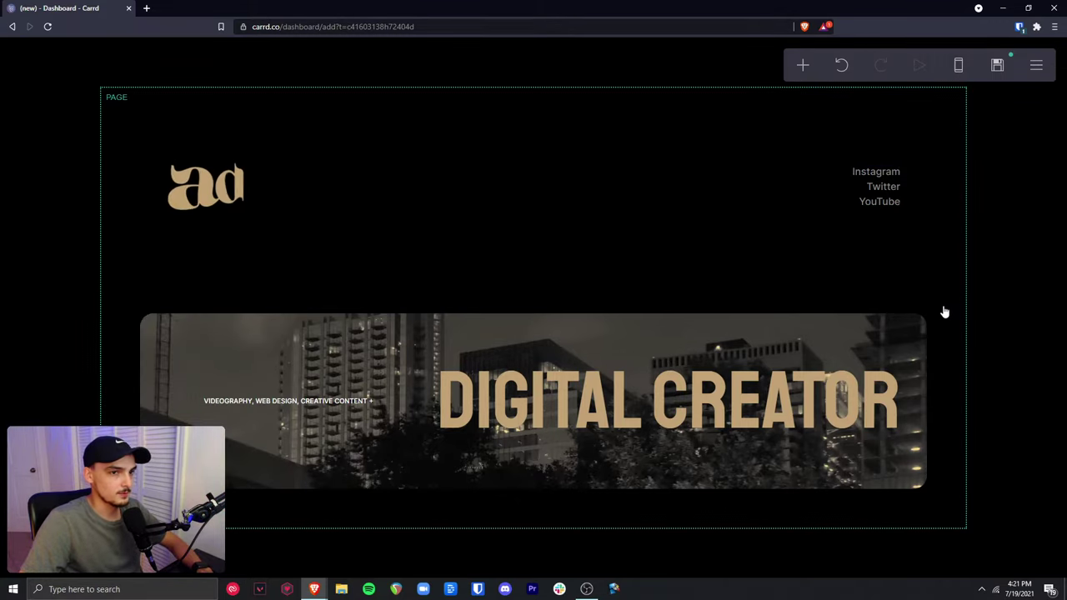
pyautogui.click(875, 180)
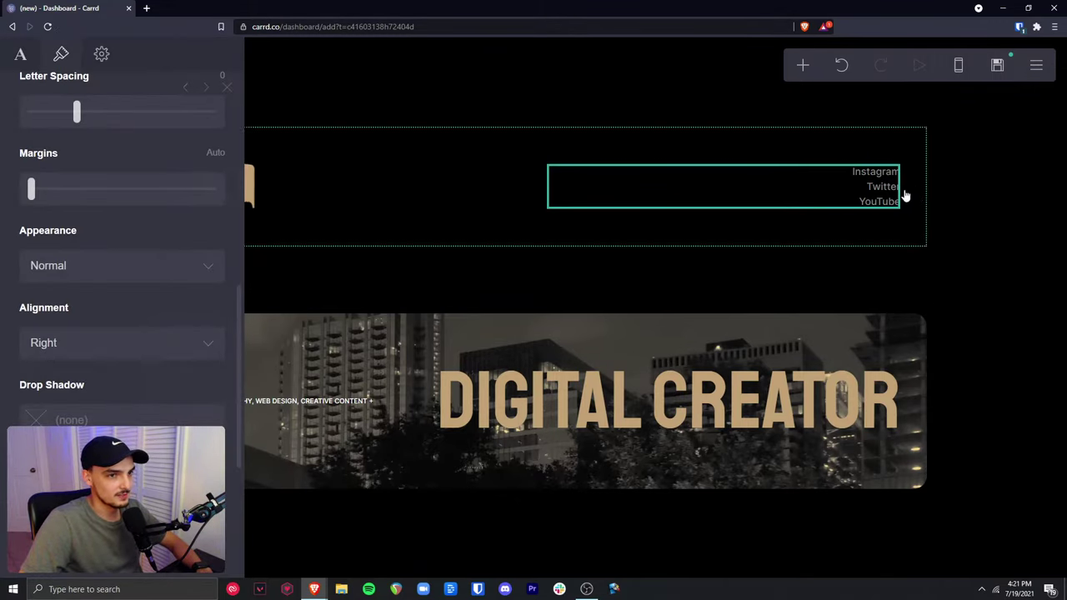
pyautogui.click(17, 55)
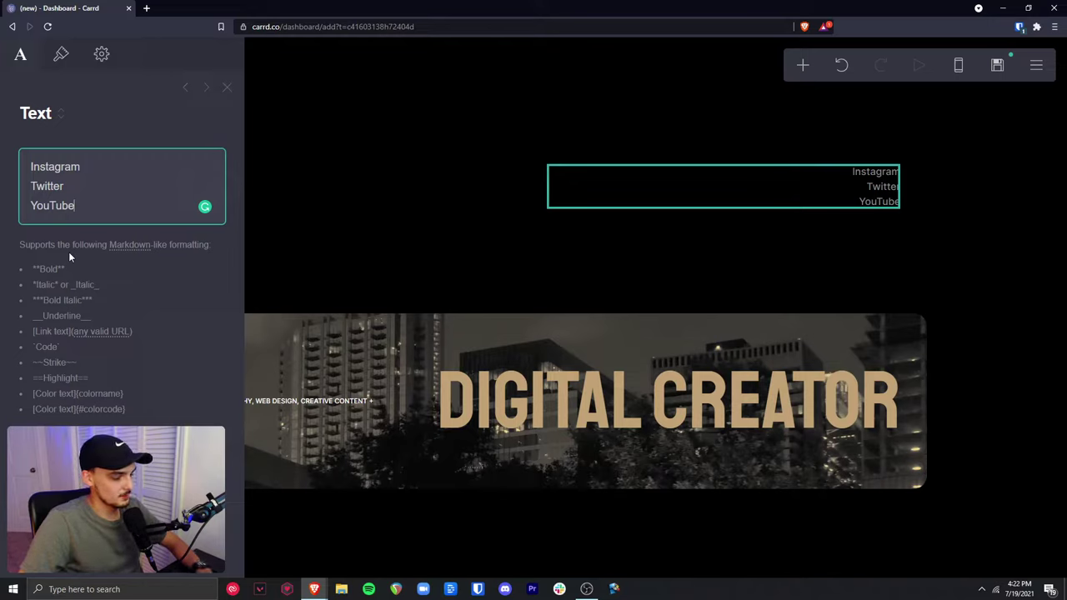
pyautogui.click(59, 305)
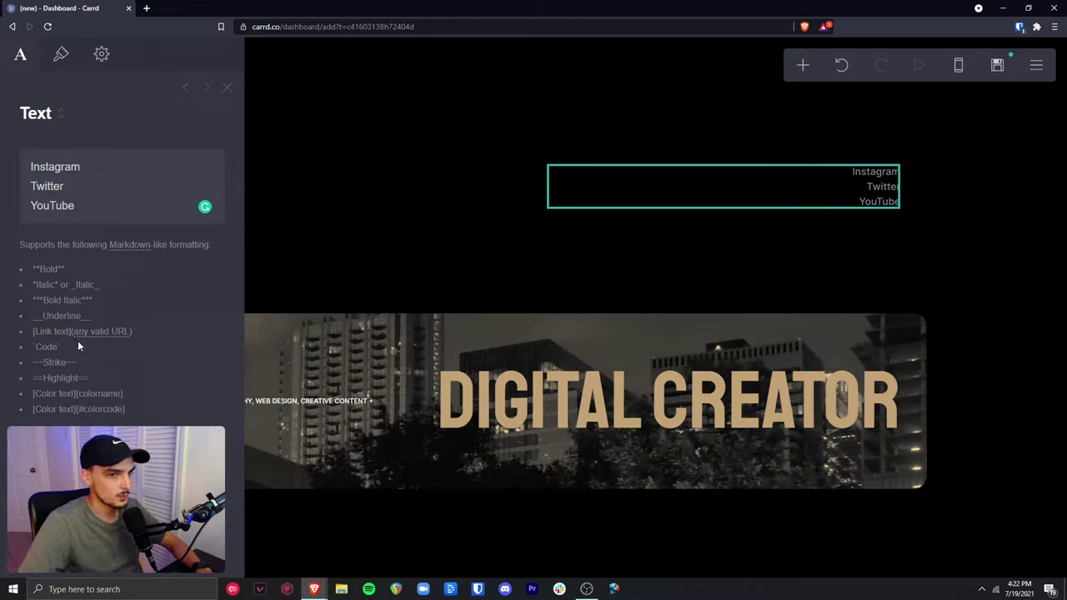
pyautogui.click(30, 165)
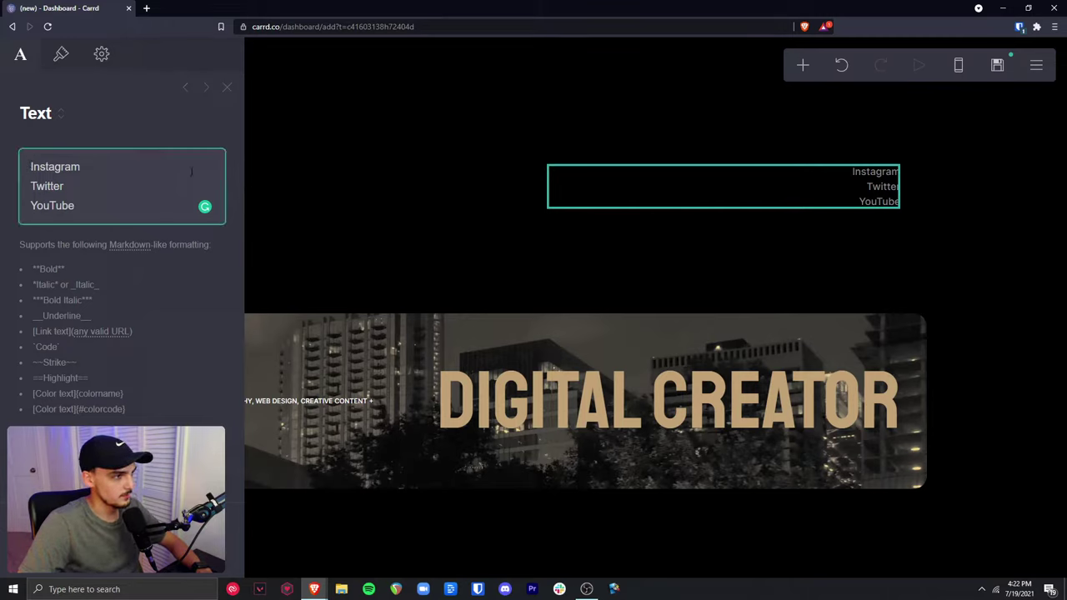
pyautogui.write('[')
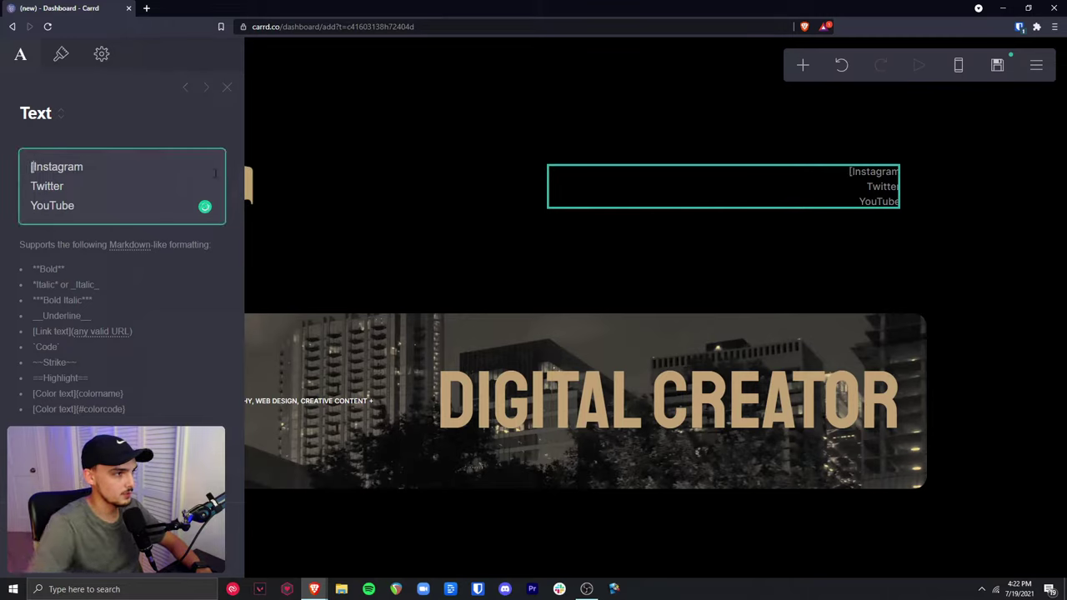
pyautogui.press('End')
pyautogui.write(']')
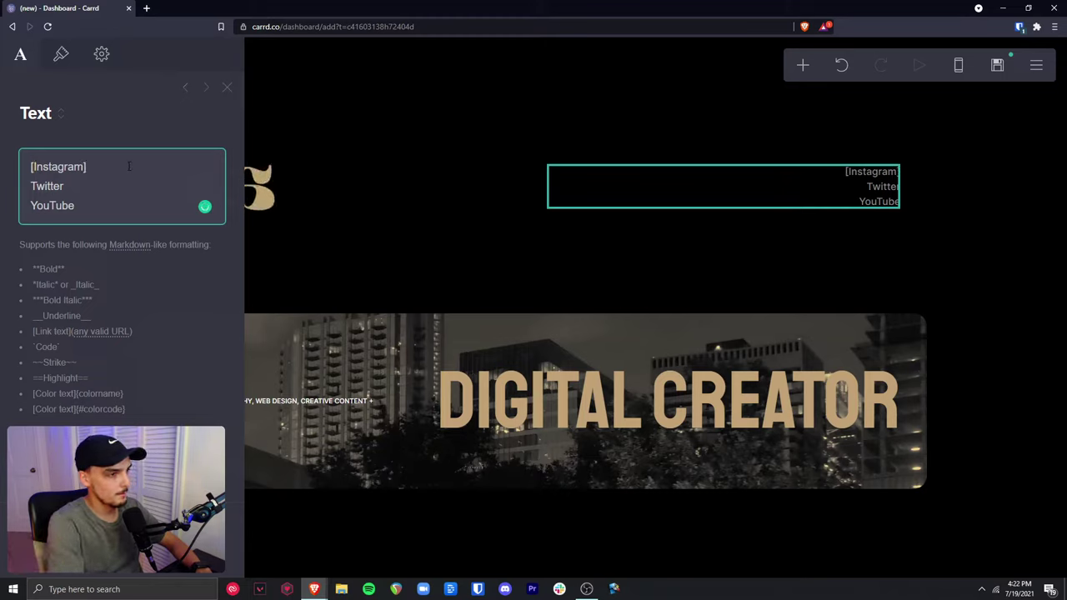
pyautogui.write('(h')
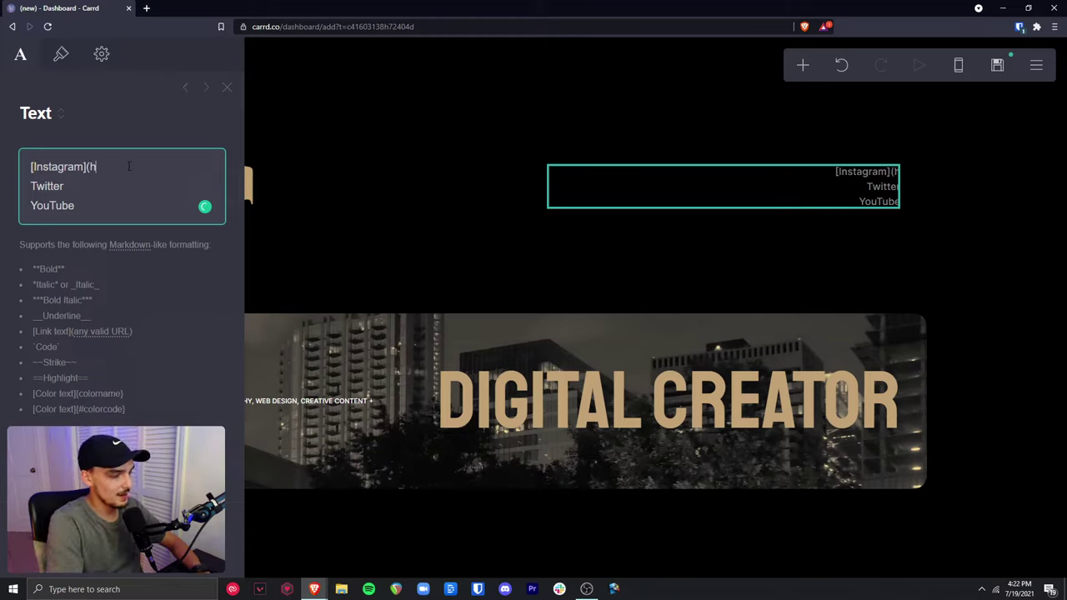
pyautogui.write('ttps://instagram.com/thirty')
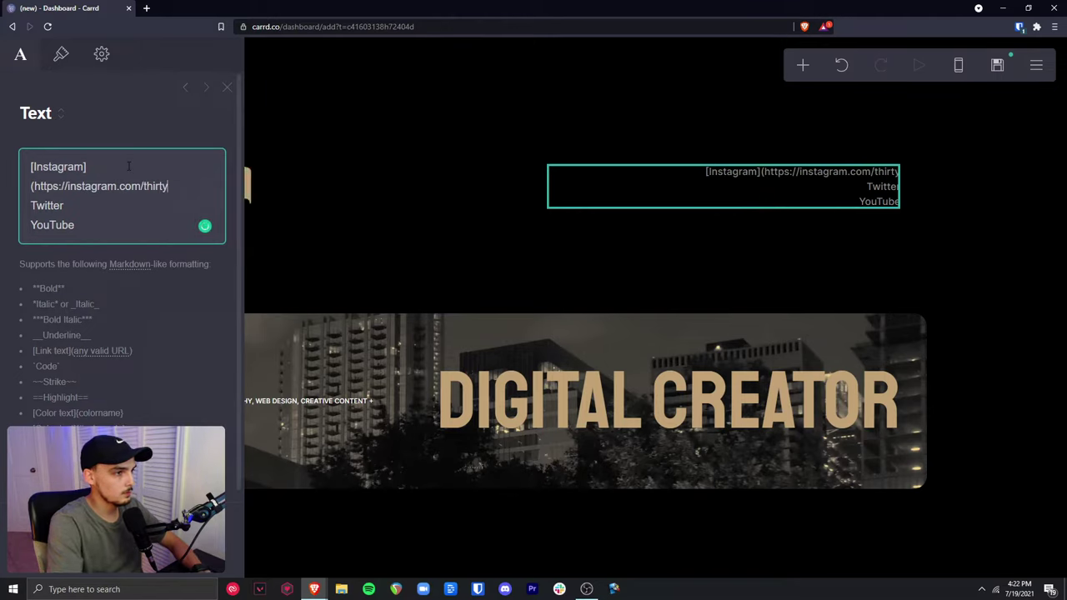
pyautogui.write(')')
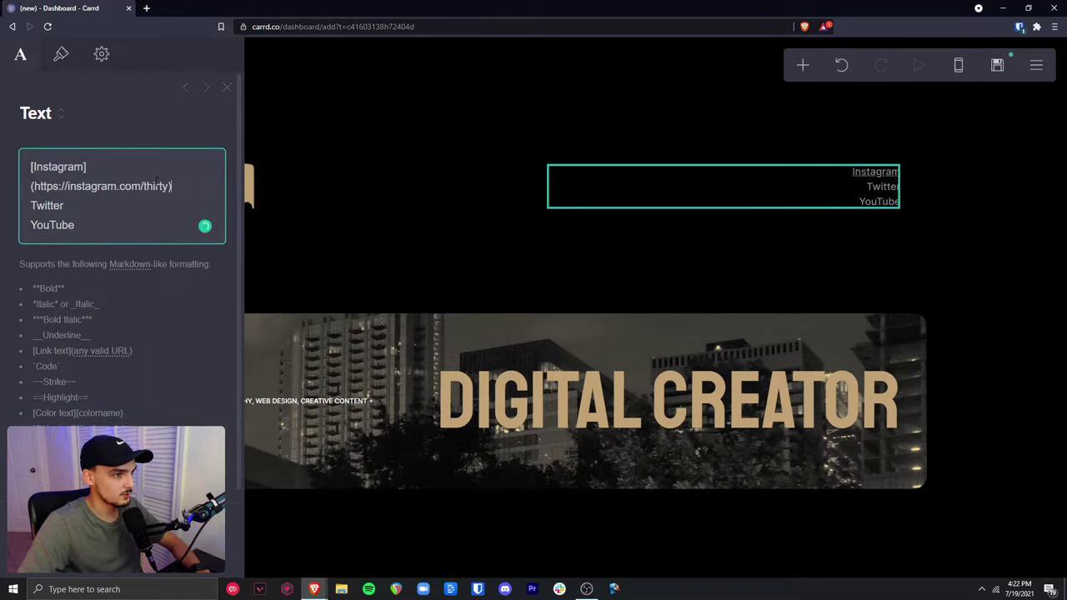
pyautogui.press('BackSpace')
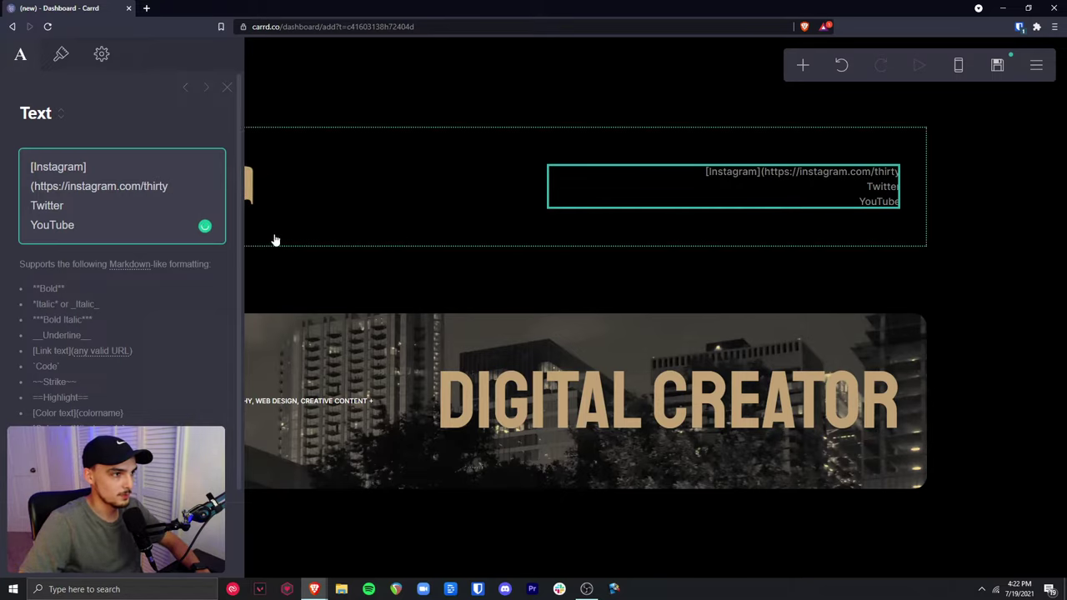
pyautogui.write(')')
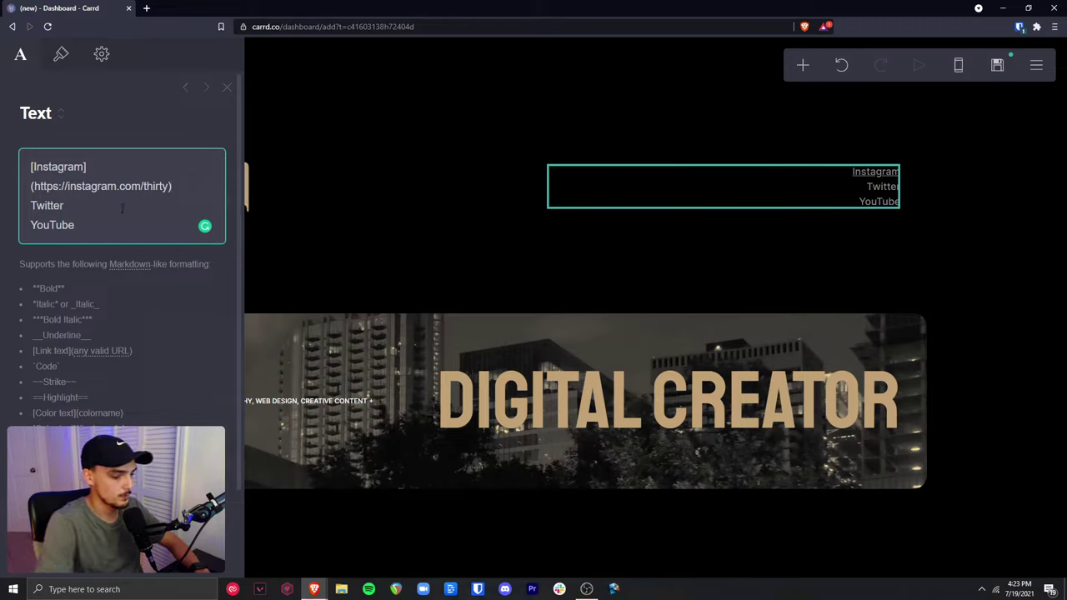
pyautogui.write('[')
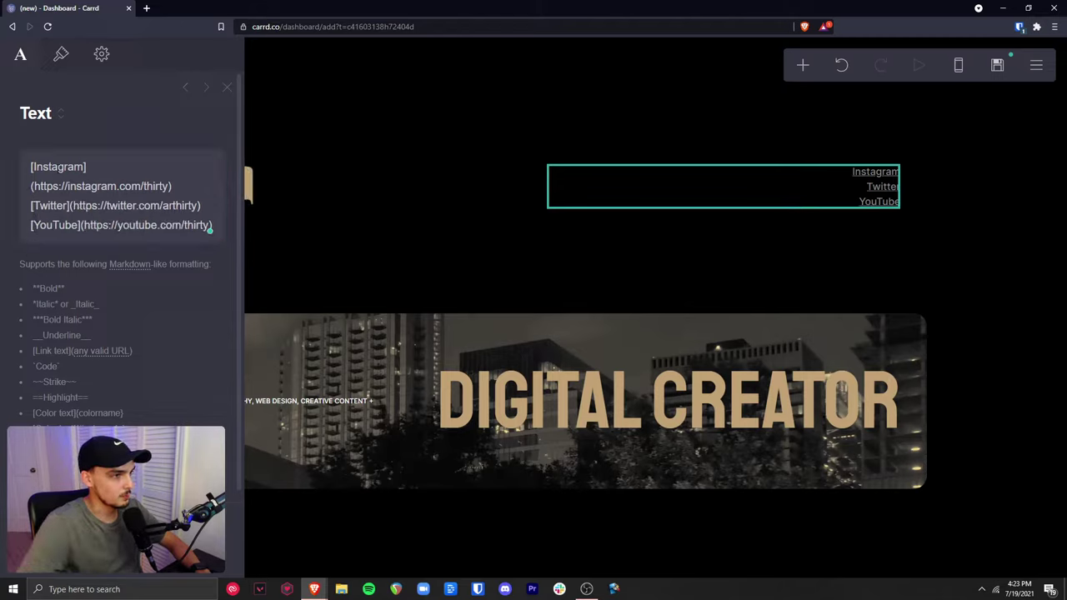
pyautogui.click(32, 187)
pyautogui.press('BackSpace')
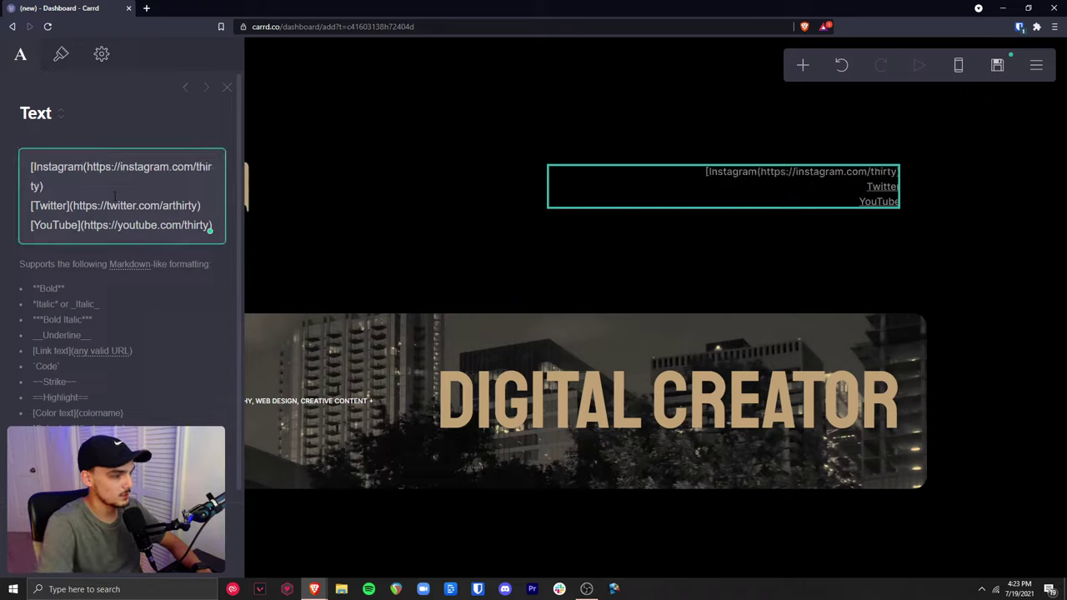
pyautogui.write(']')
pyautogui.press('Return')
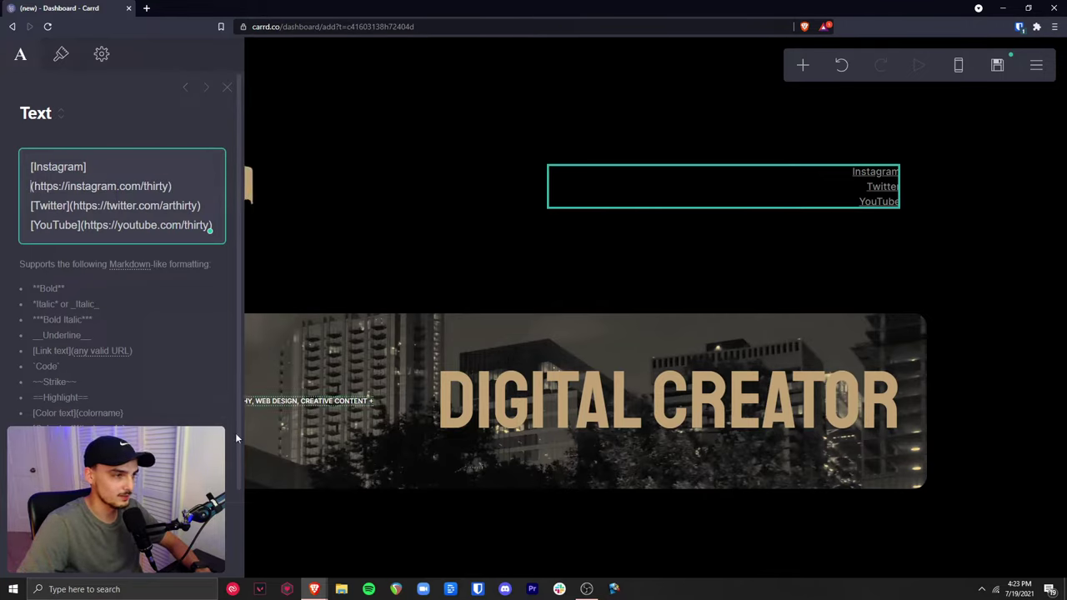
pyautogui.click(981, 279)
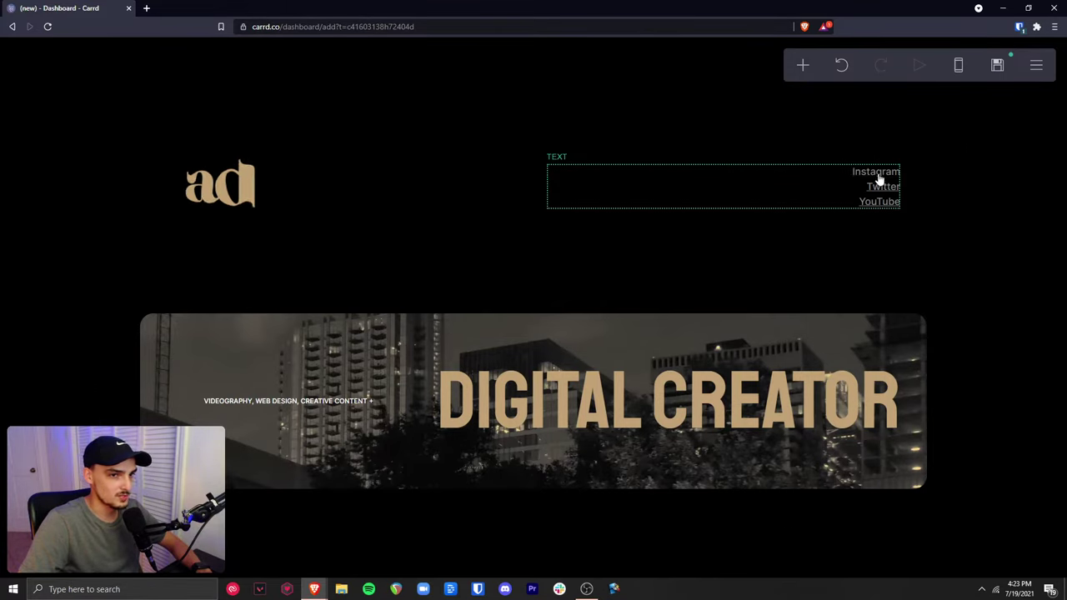
# Set the link style of the social links text to Plain to remove the underlines
pyautogui.click(636, 171)
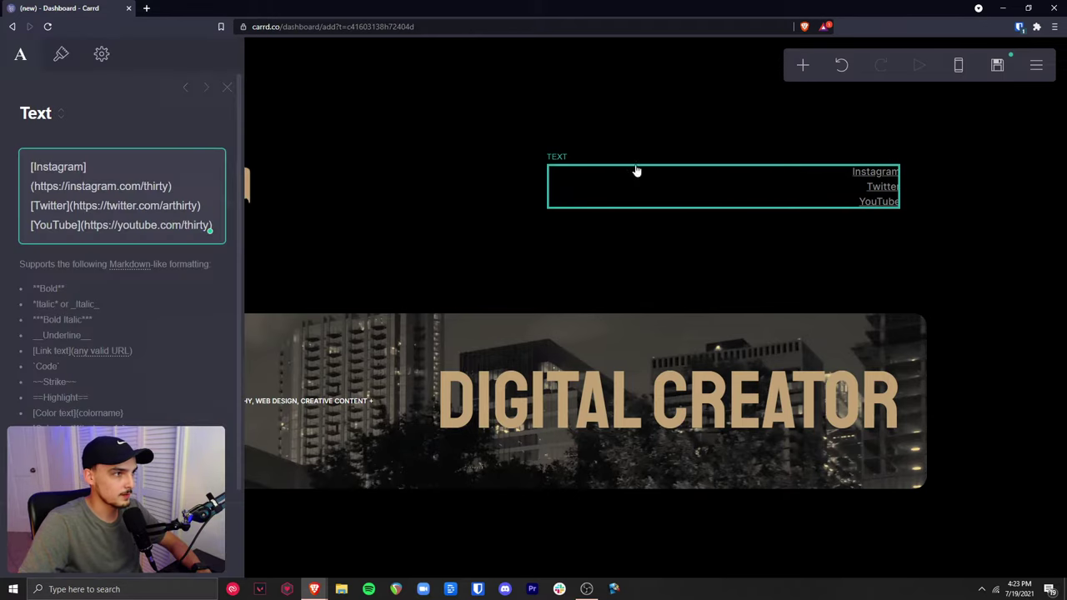
pyautogui.click(61, 56)
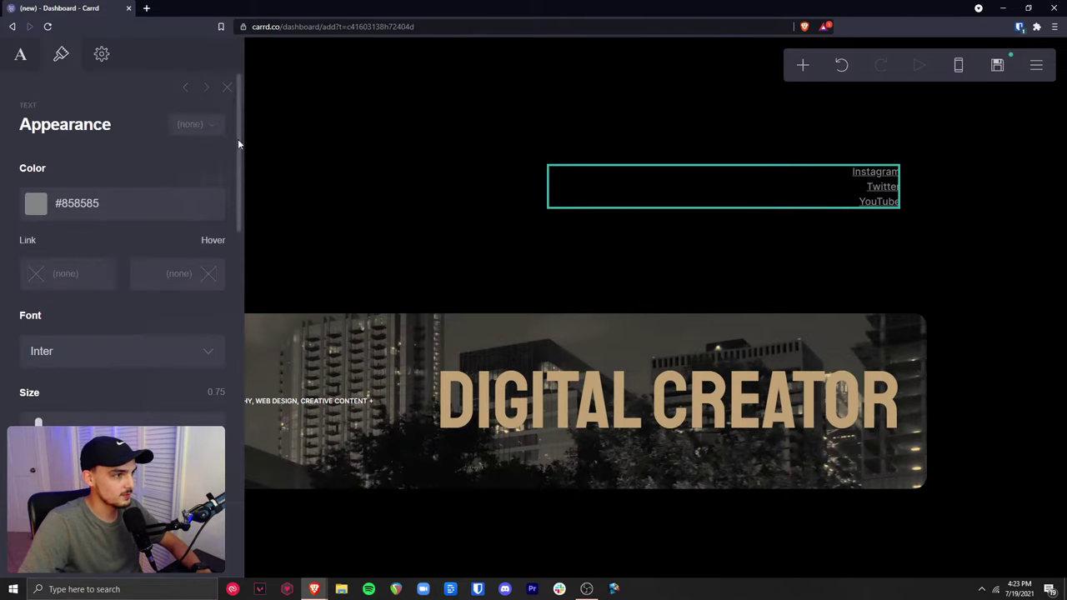
pyautogui.moveTo(238, 138); pyautogui.dragTo(227, 373)
pyautogui.click(87, 377)
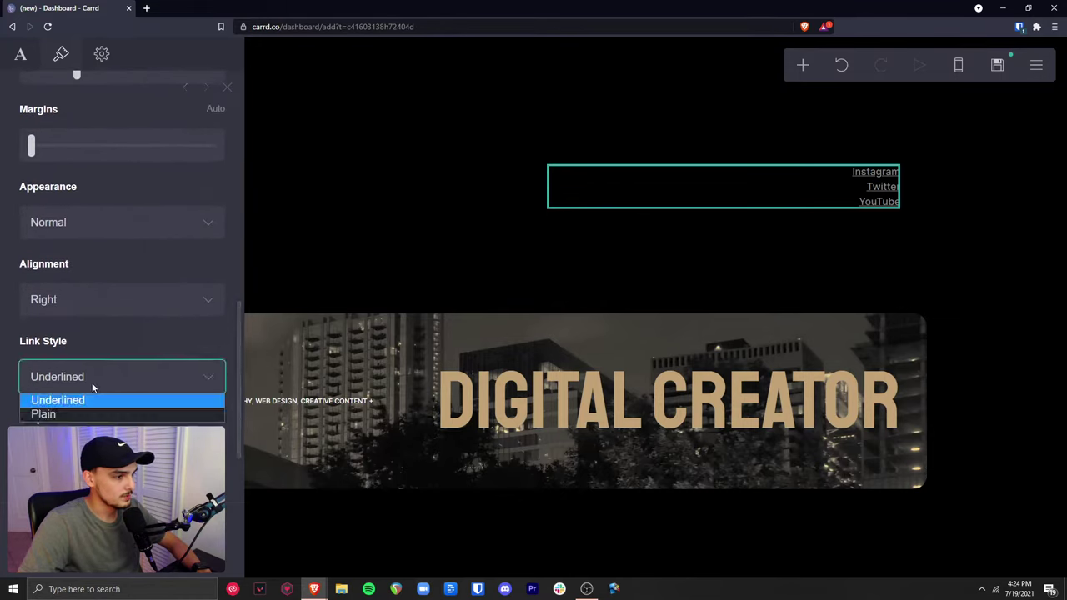
pyautogui.click(92, 412)
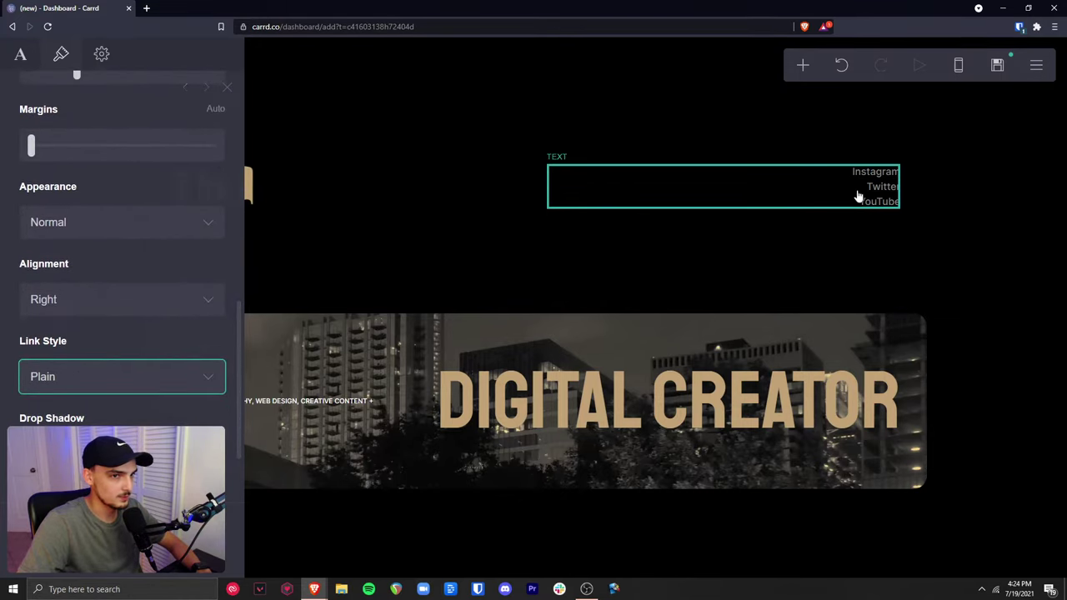
# Copy the gold color of the "Digital Creator" heading and set it, #C2A275, as the hover color of the social links
pyautogui.moveTo(239, 402); pyautogui.dragTo(242, 191)
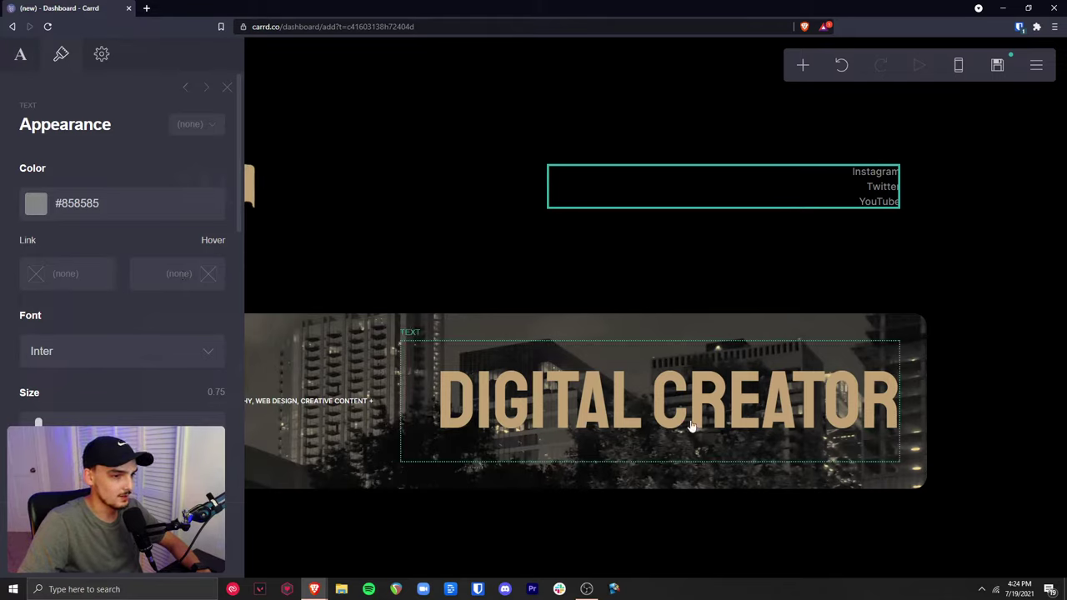
pyautogui.click(609, 417)
pyautogui.click(103, 212)
pyautogui.hotkey('ctrl', 'c')
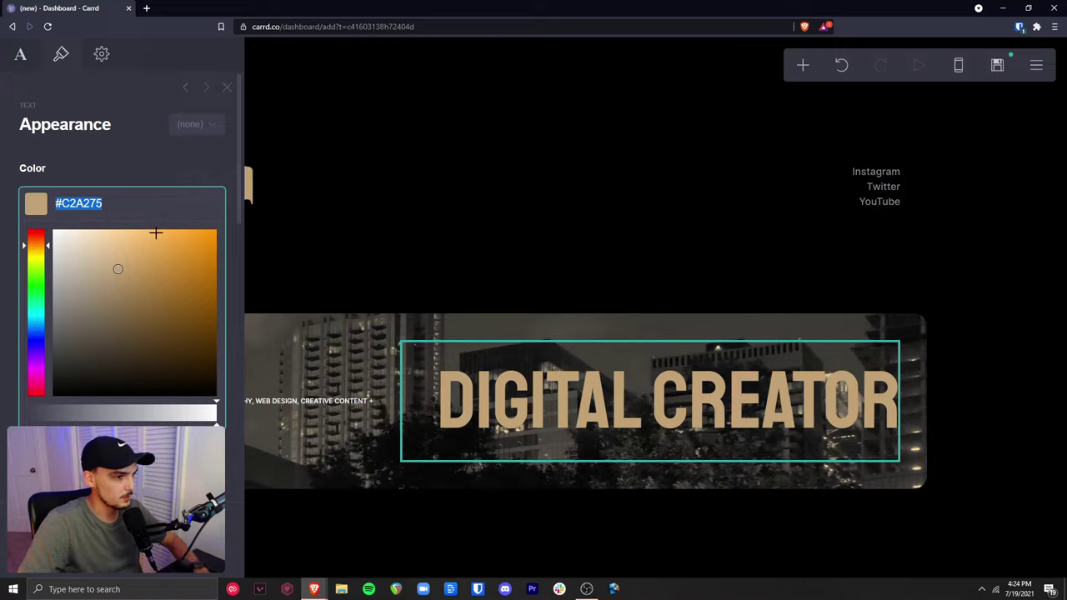
pyautogui.click(878, 193)
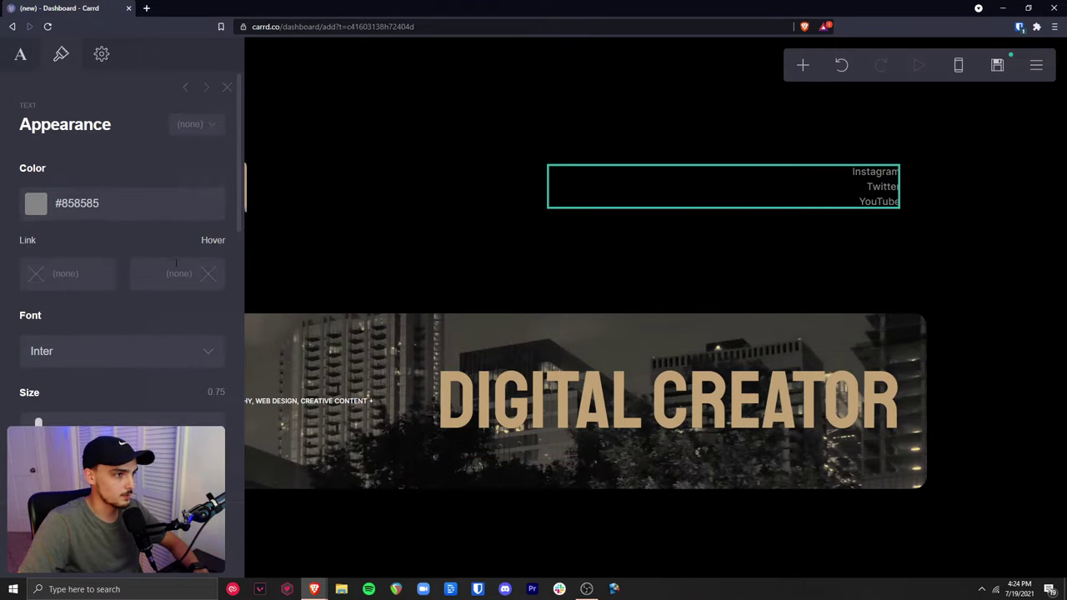
pyautogui.click(178, 274)
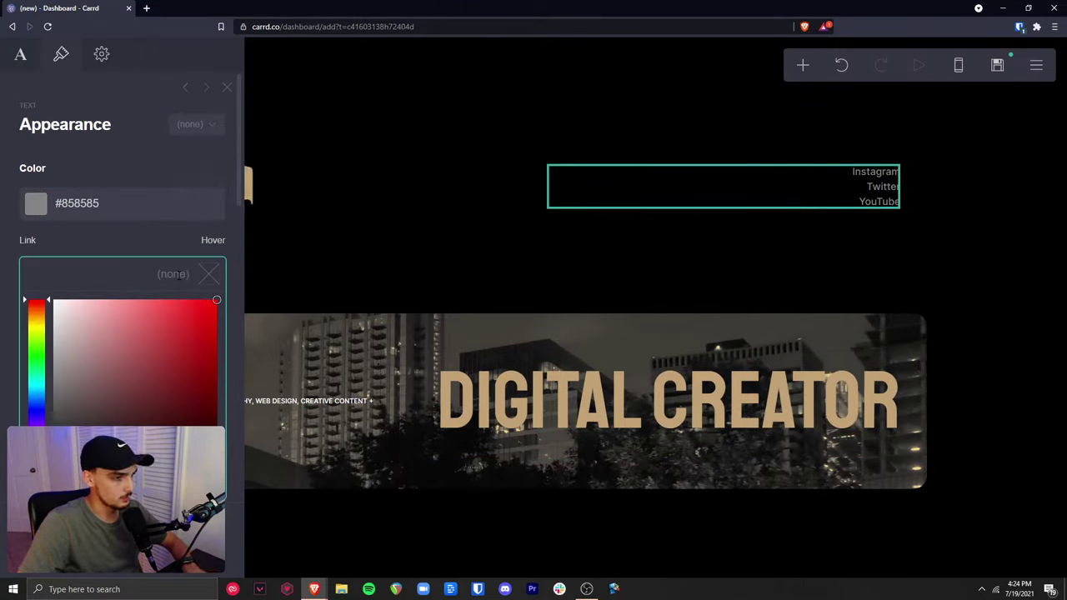
pyautogui.hotkey('ctrl', 'v')
pyautogui.press('Return')
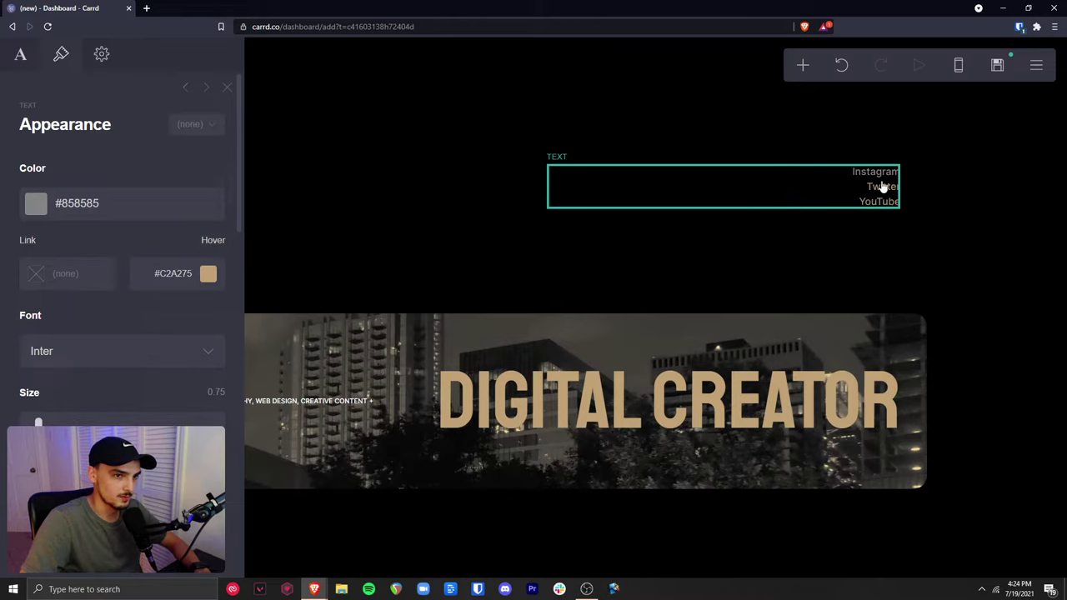
pyautogui.click(277, 274)
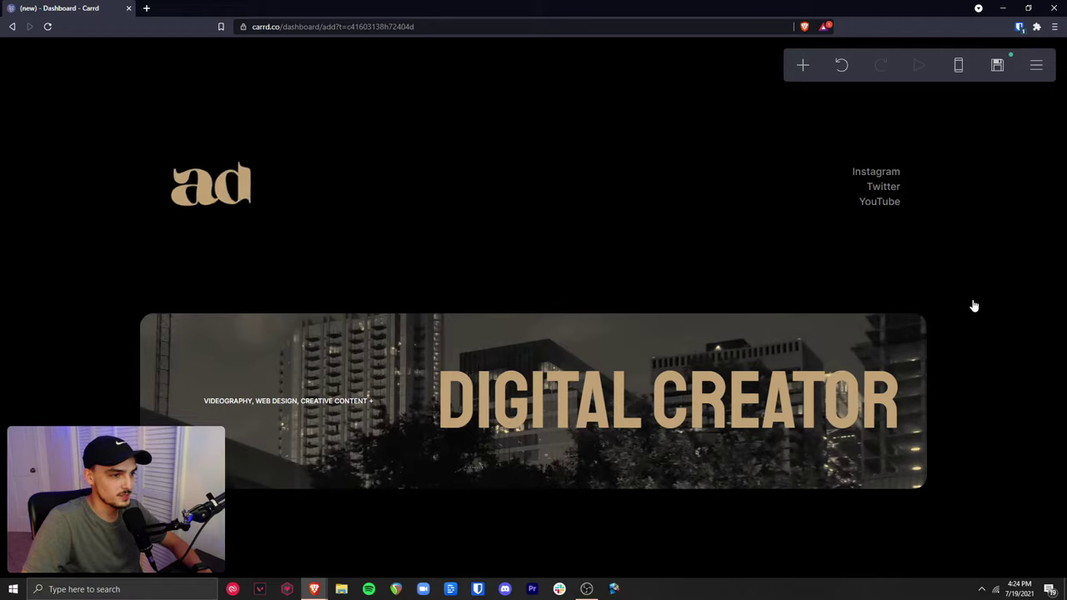
# Add a new empty container below the city-video section
pyautogui.click(803, 66)
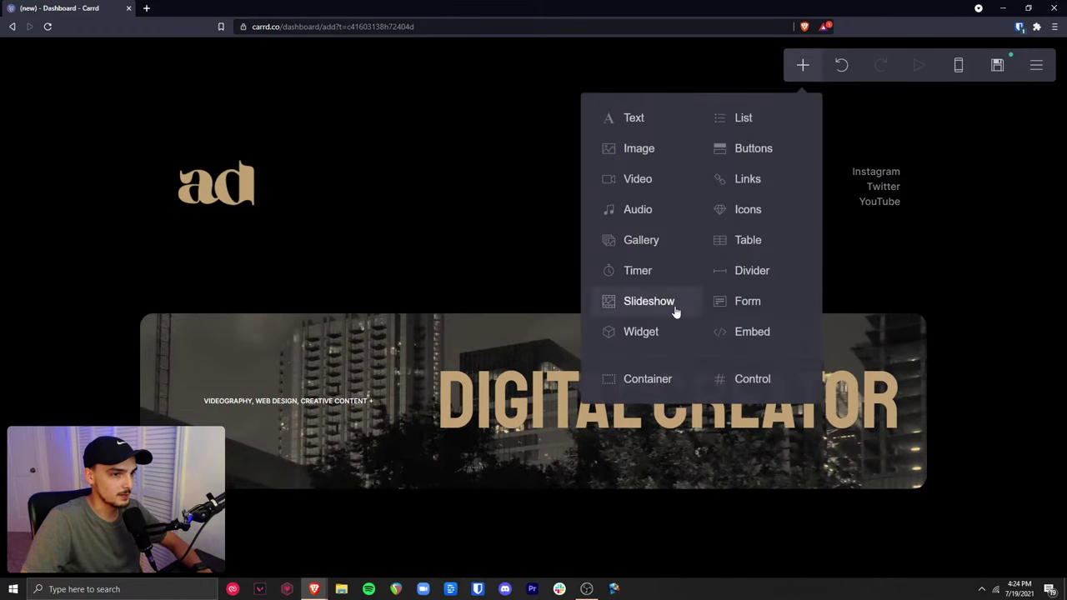
pyautogui.click(635, 379)
pyautogui.scroll(-1, 125, 200)
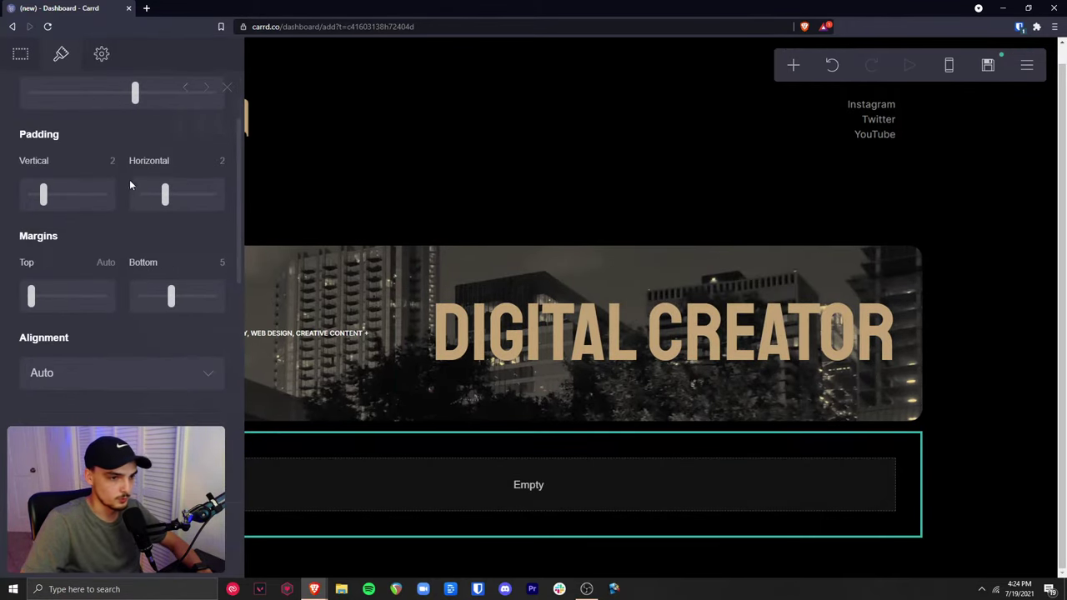
pyautogui.scroll(1, 105, 174)
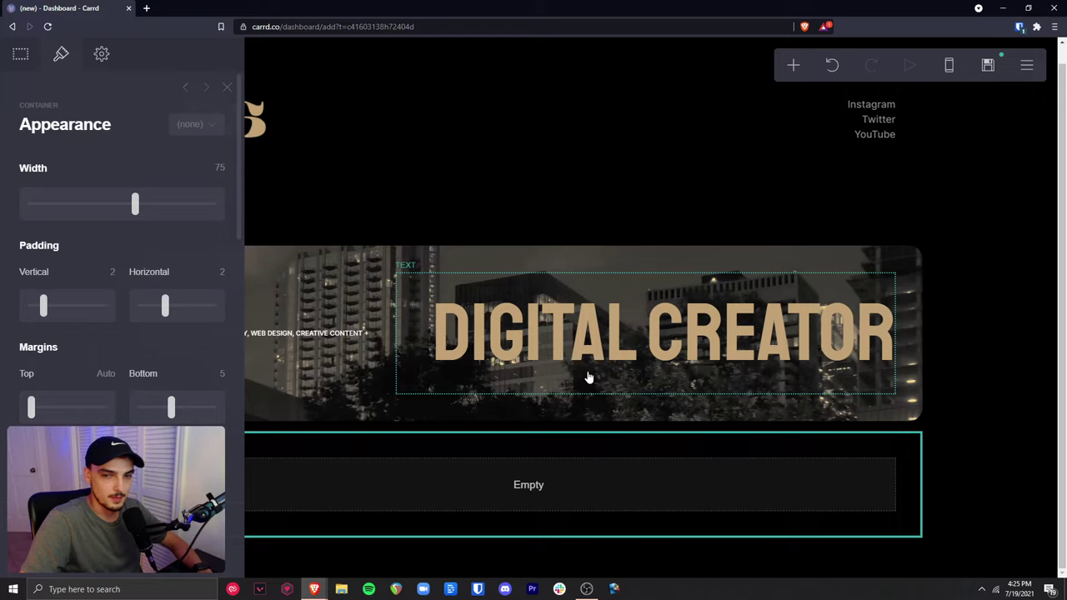
# Change the new empty container's type to Columns, keeping two 50% columns
pyautogui.click(26, 60)
pyautogui.click(73, 195)
pyautogui.click(74, 233)
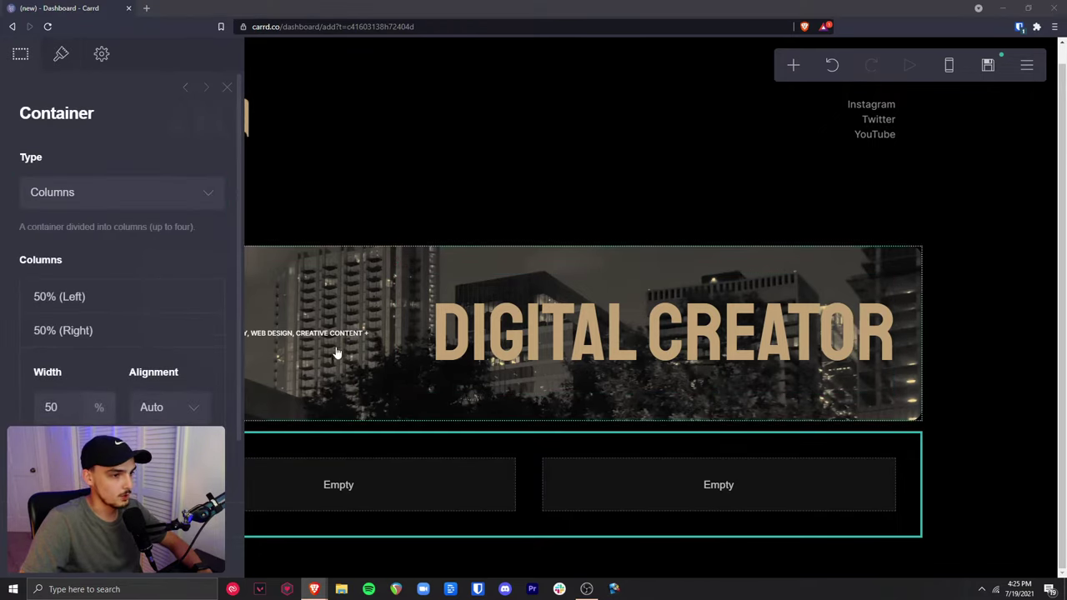
pyautogui.scroll(-1, 51, 373)
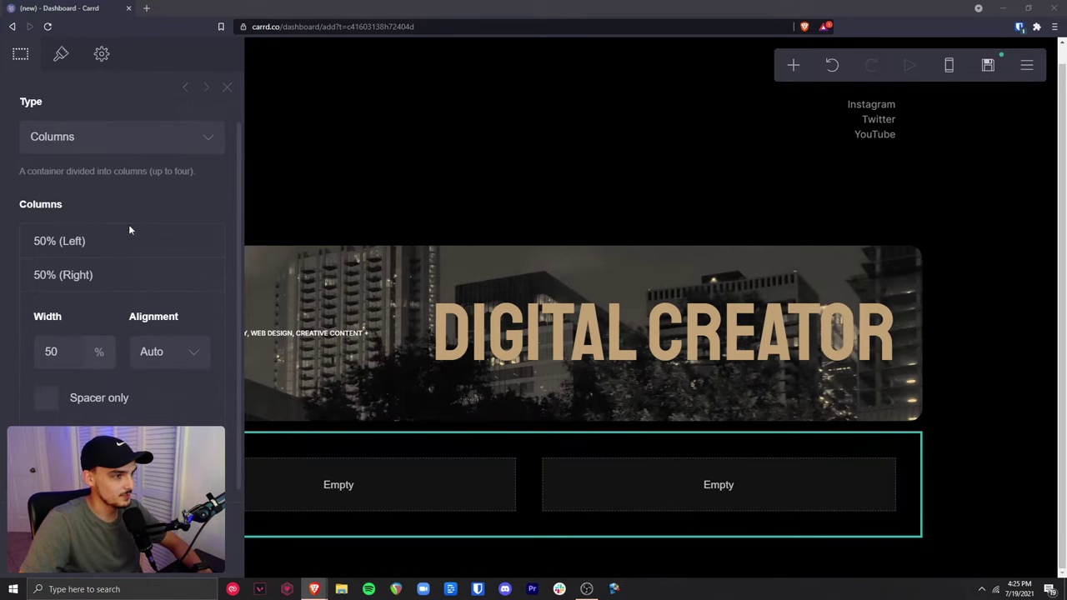
pyautogui.click(348, 225)
# Insert ad-photo as an image in the container's first column, cropped to the photo's full width from the top edge down to the chest
pyautogui.click(793, 66)
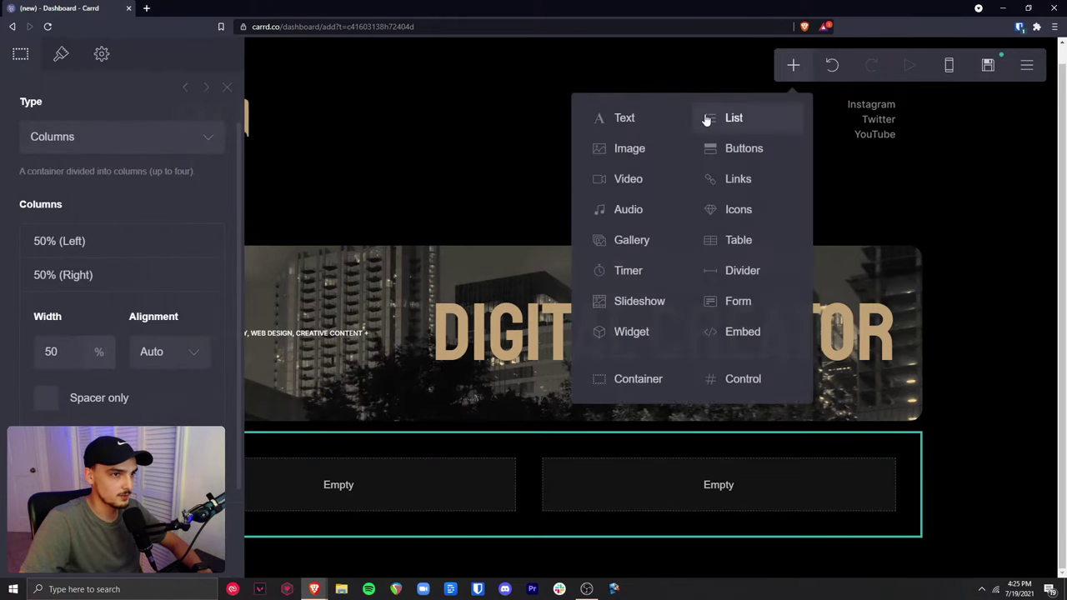
pyautogui.click(639, 157)
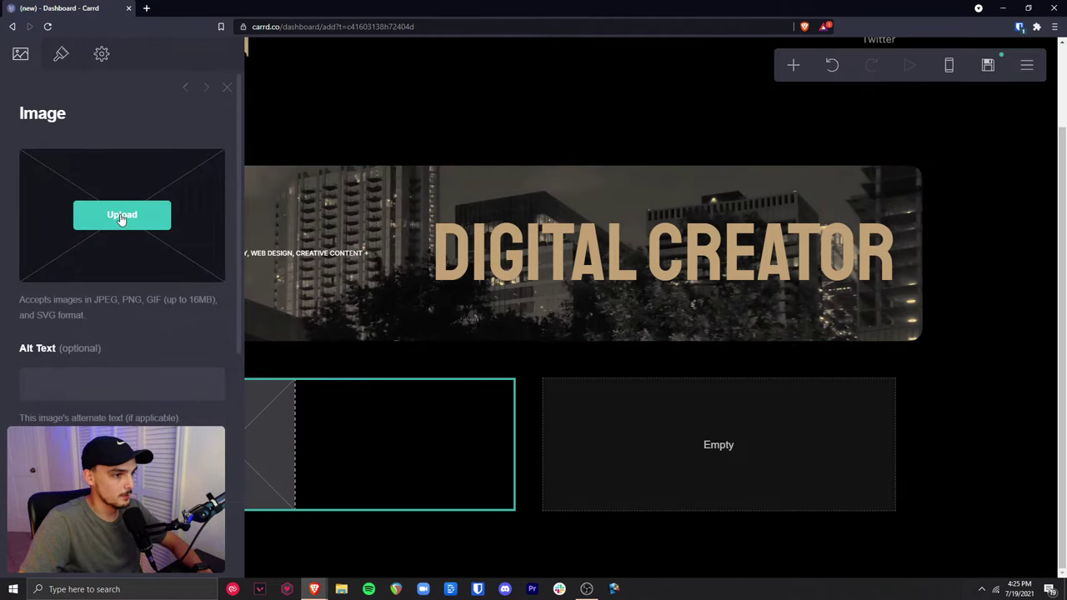
pyautogui.click(121, 216)
pyautogui.click(165, 80)
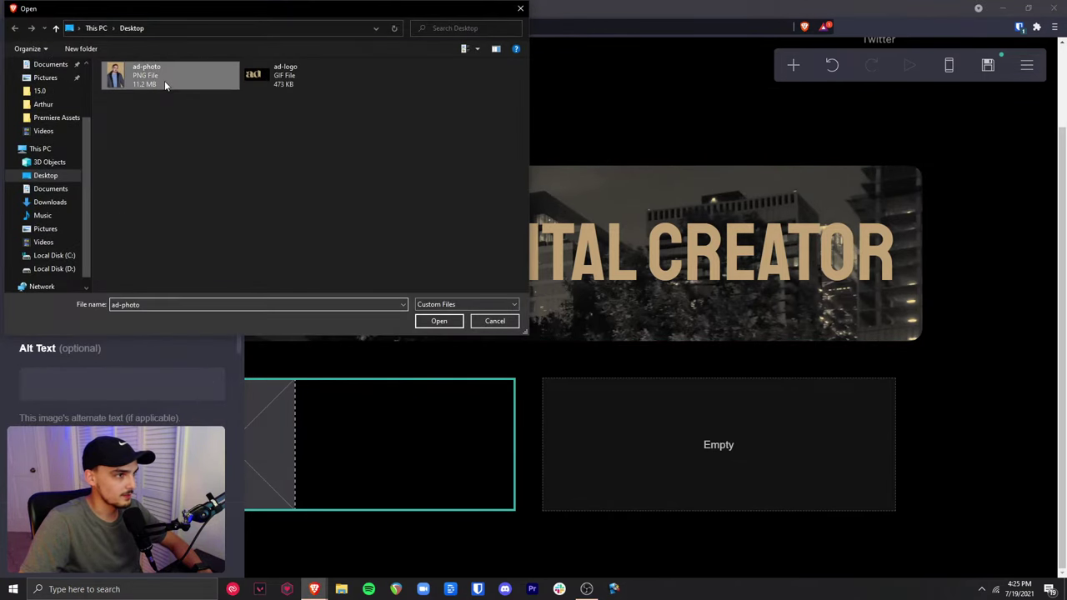
pyautogui.click(439, 321)
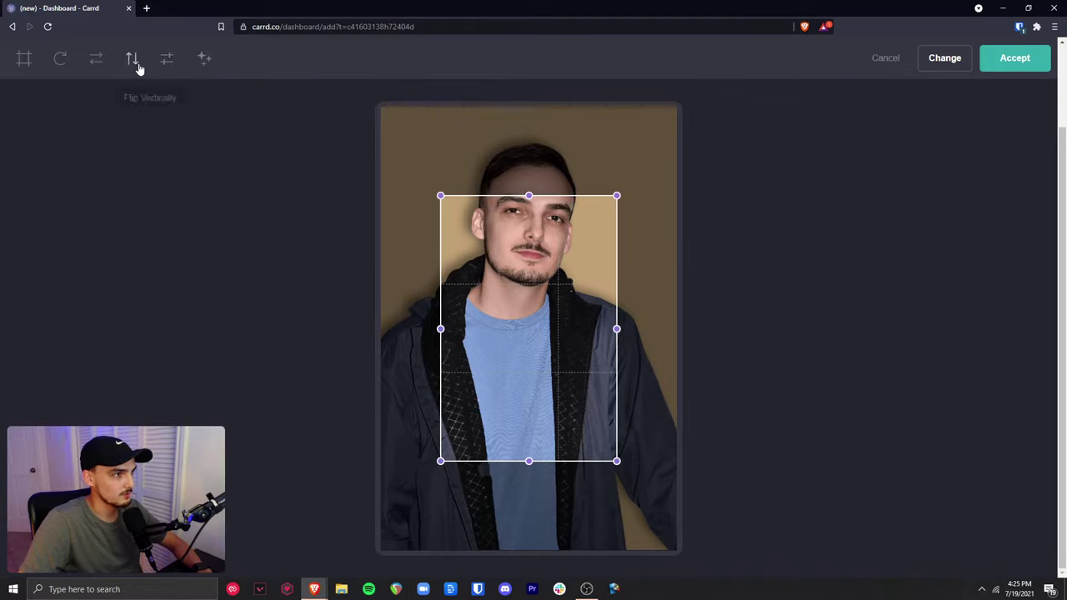
pyautogui.moveTo(612, 442); pyautogui.dragTo(687, 412)
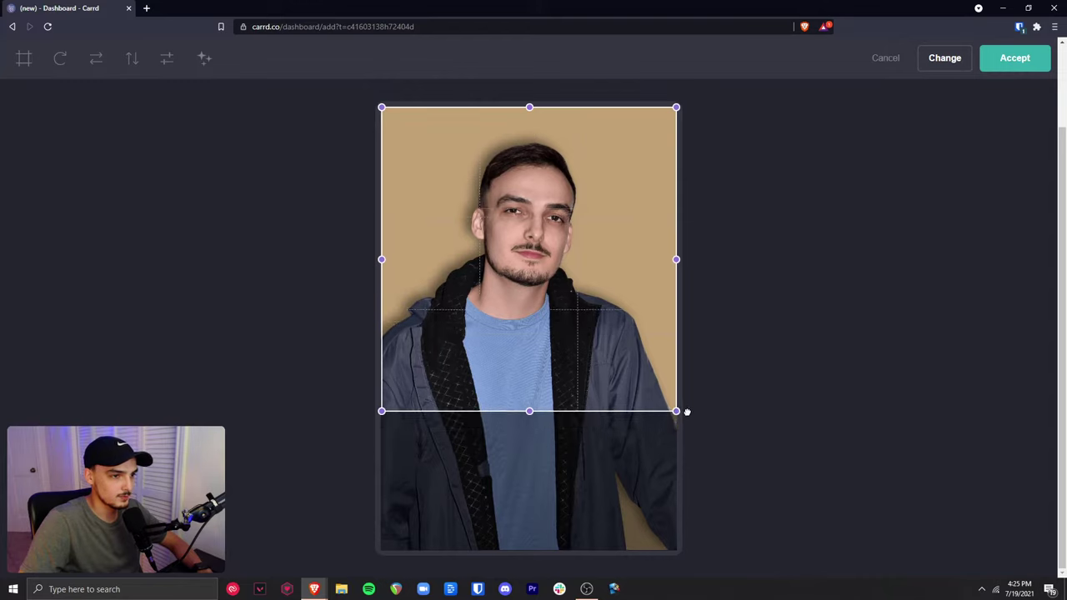
pyautogui.click(1018, 61)
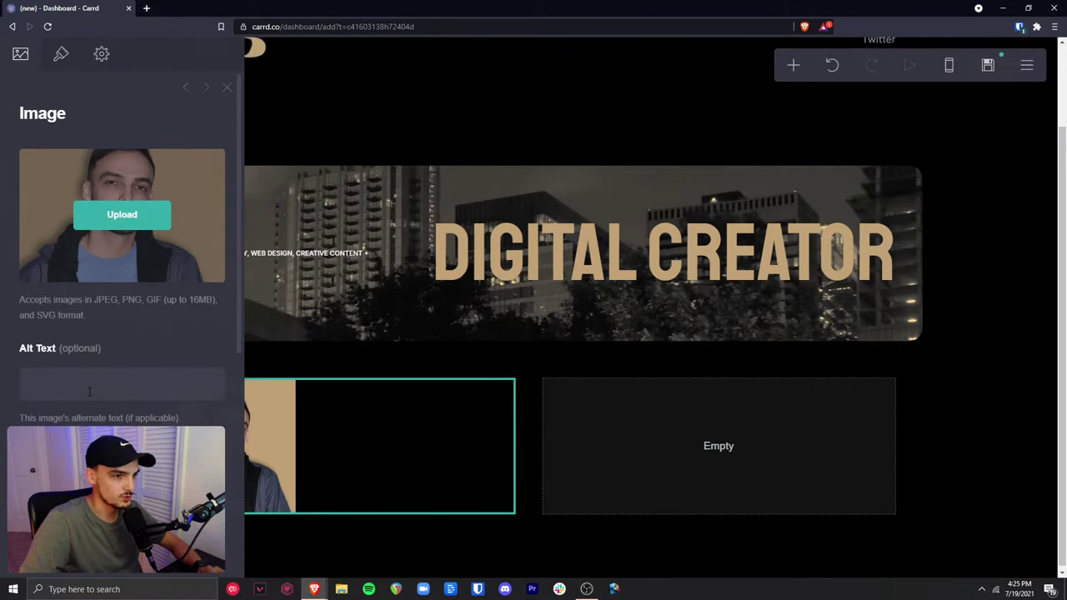
# Set the portrait image's width to Max and its corner rounding to 1
pyautogui.click(207, 92)
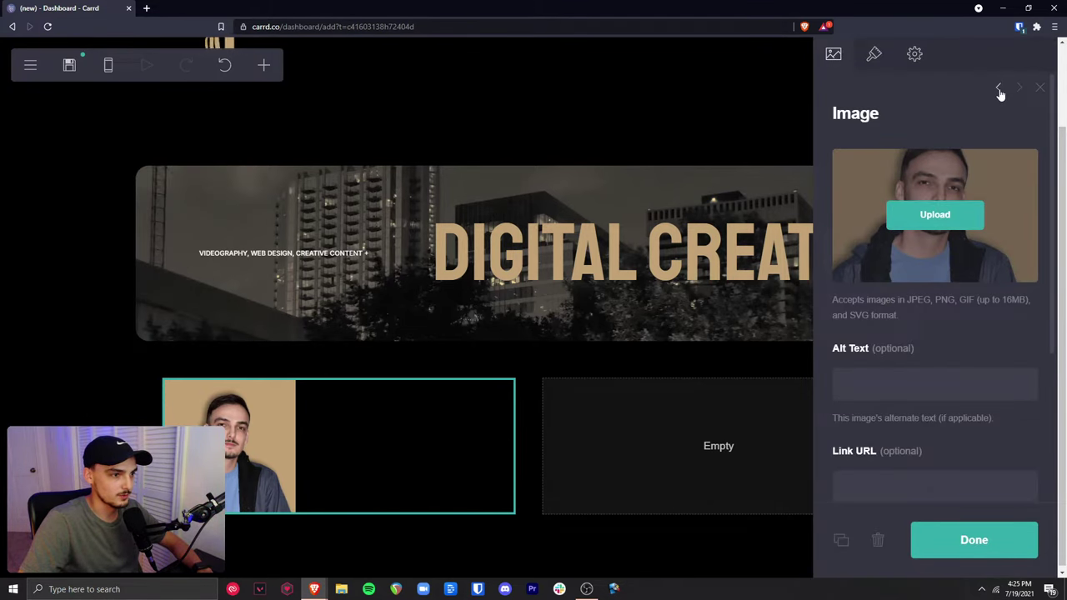
pyautogui.click(874, 59)
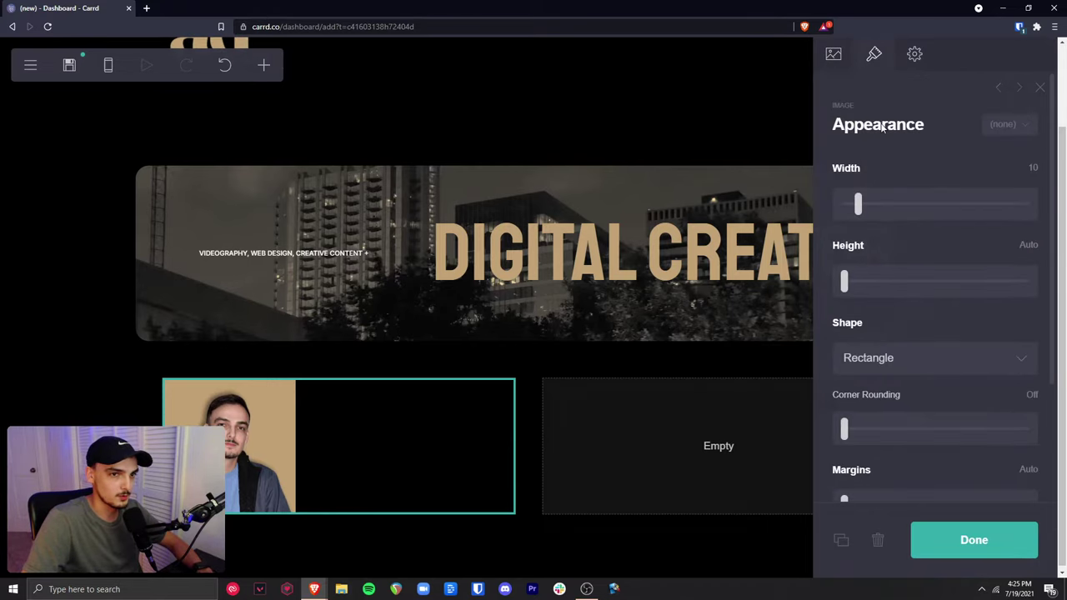
pyautogui.moveTo(858, 205); pyautogui.dragTo(996, 212)
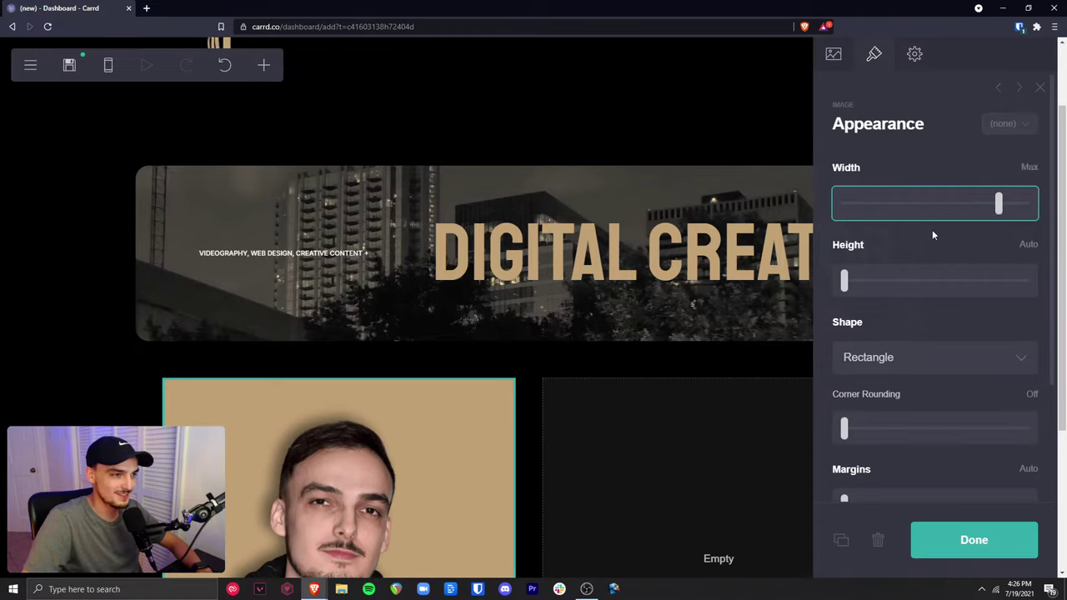
pyautogui.scroll(-2, 933, 234)
pyautogui.click(844, 320)
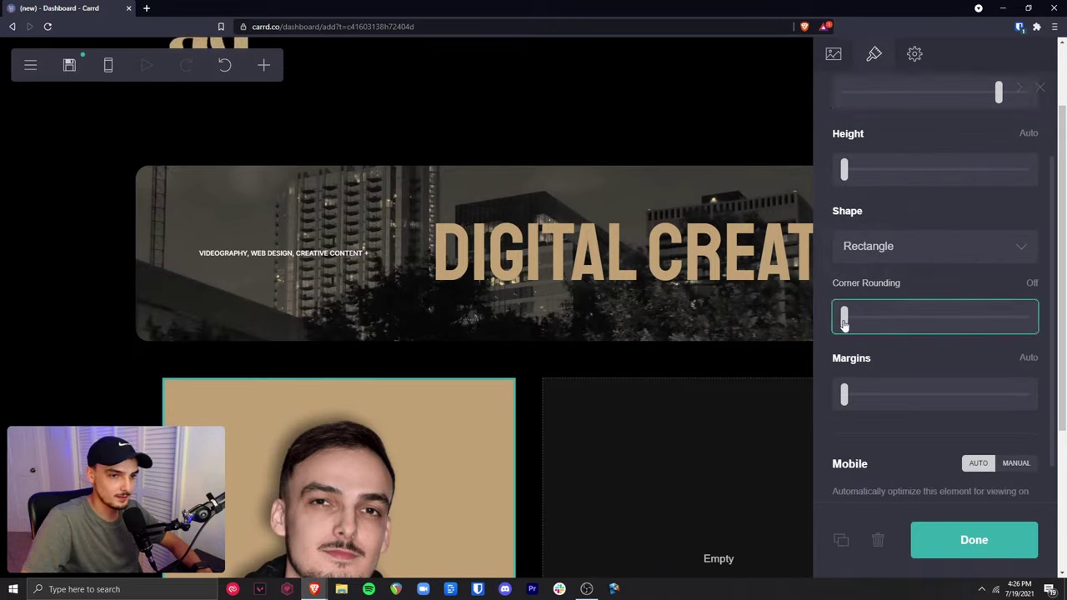
pyautogui.moveTo(844, 323); pyautogui.dragTo(905, 326)
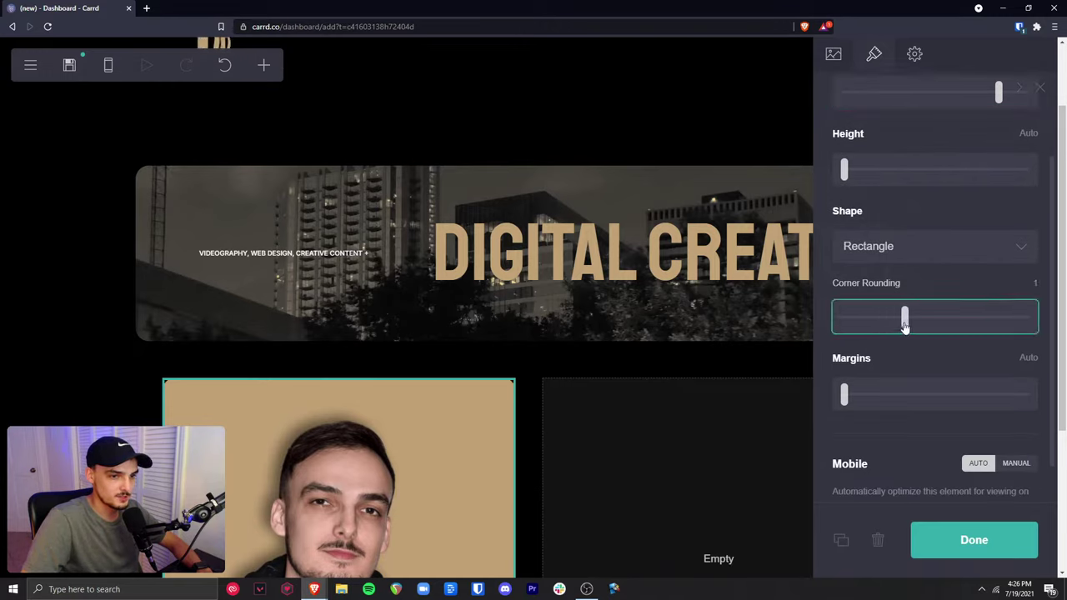
pyautogui.click(923, 542)
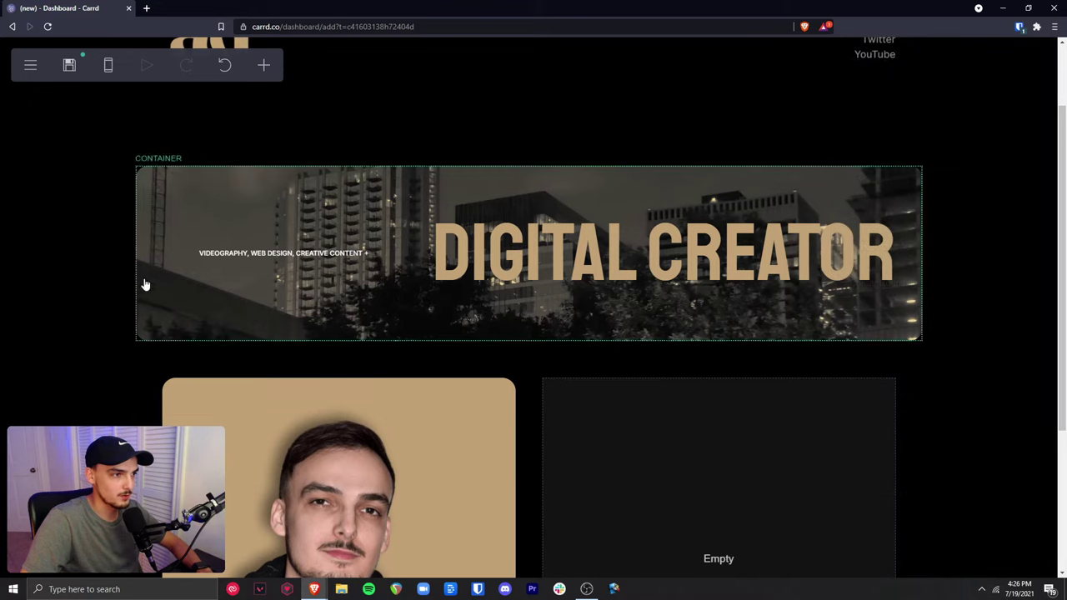
# Add a text element and place it in the empty column beside the portrait
pyautogui.scroll(-3, 979, 400)
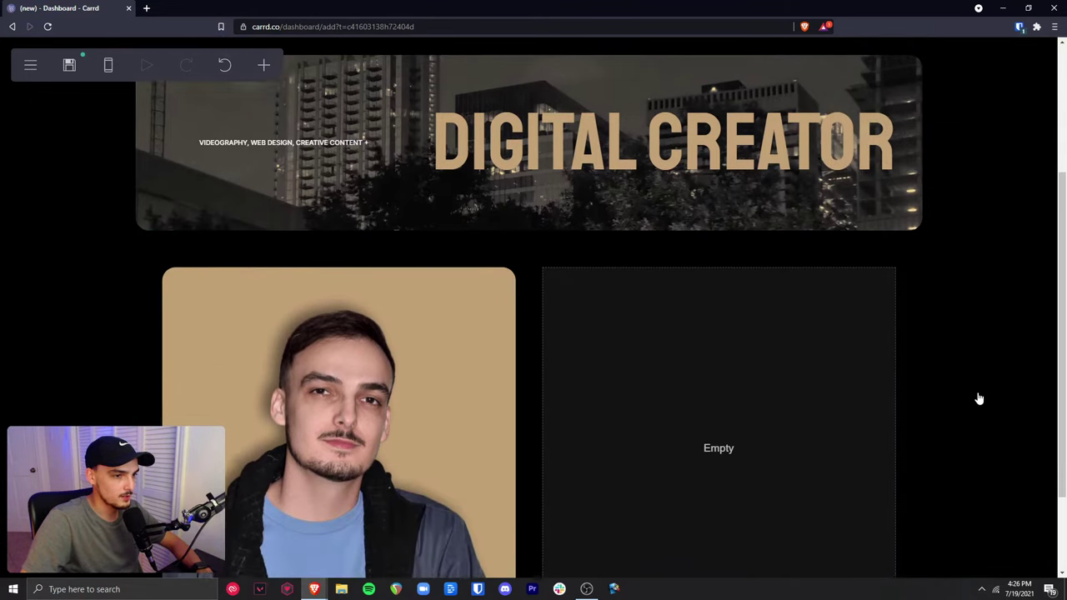
pyautogui.scroll(1, 980, 399)
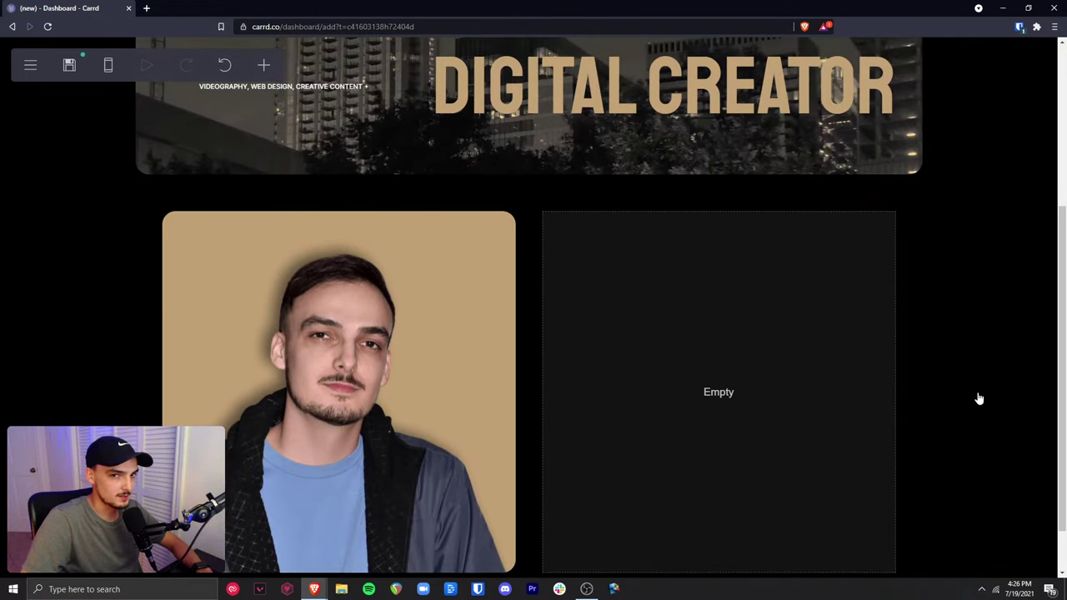
pyautogui.click(678, 377)
pyautogui.click(312, 117)
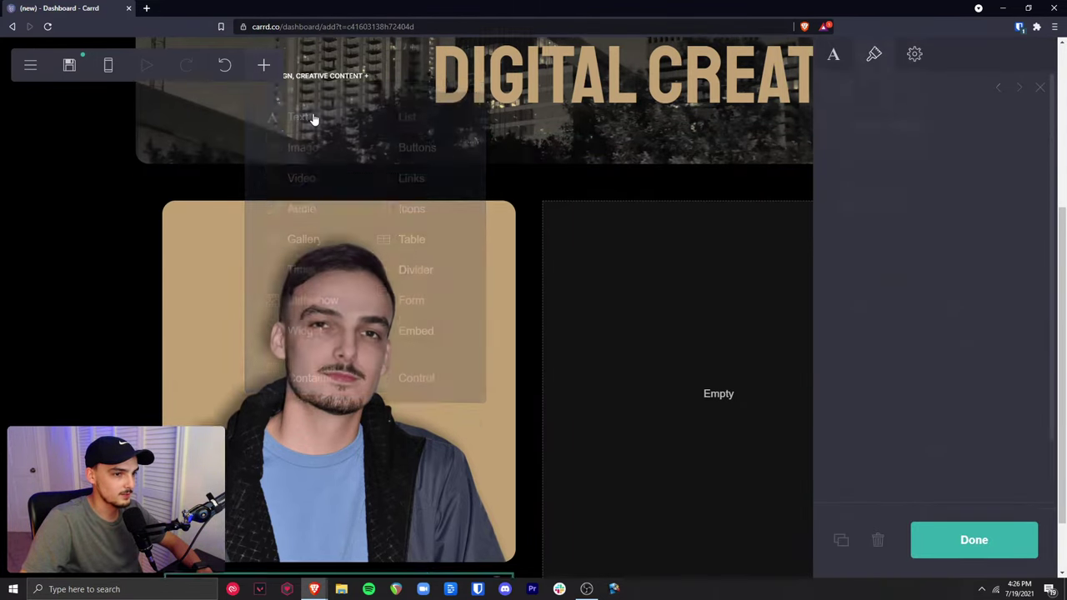
pyautogui.moveTo(477, 507); pyautogui.dragTo(760, 345)
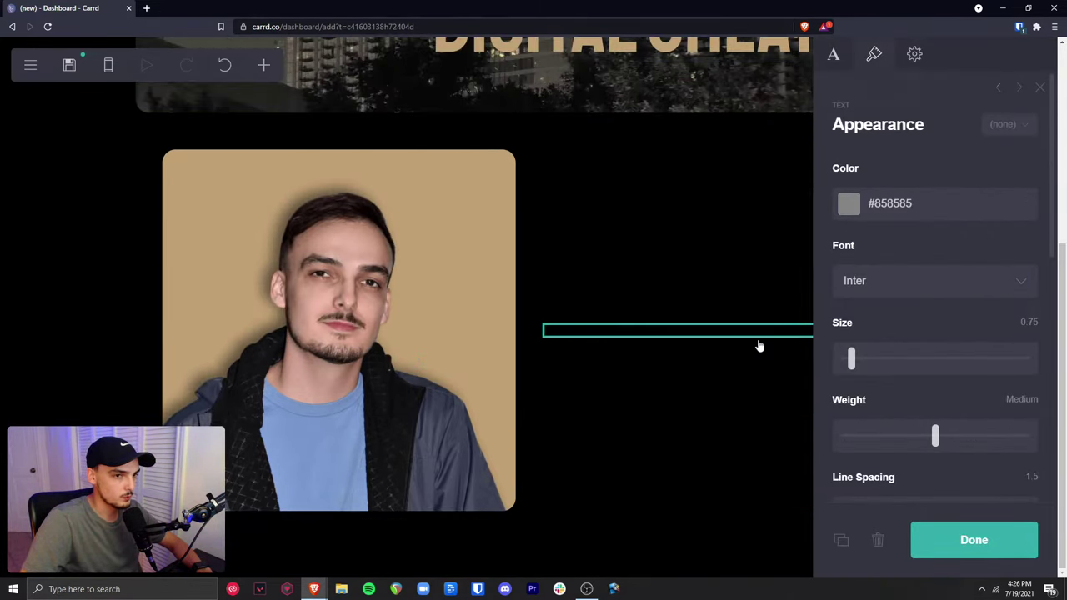
# Replace the placeholder text with a short about-me paragraph giving the creator's name, age, city and mission of building a strong online presence
pyautogui.click(1000, 89)
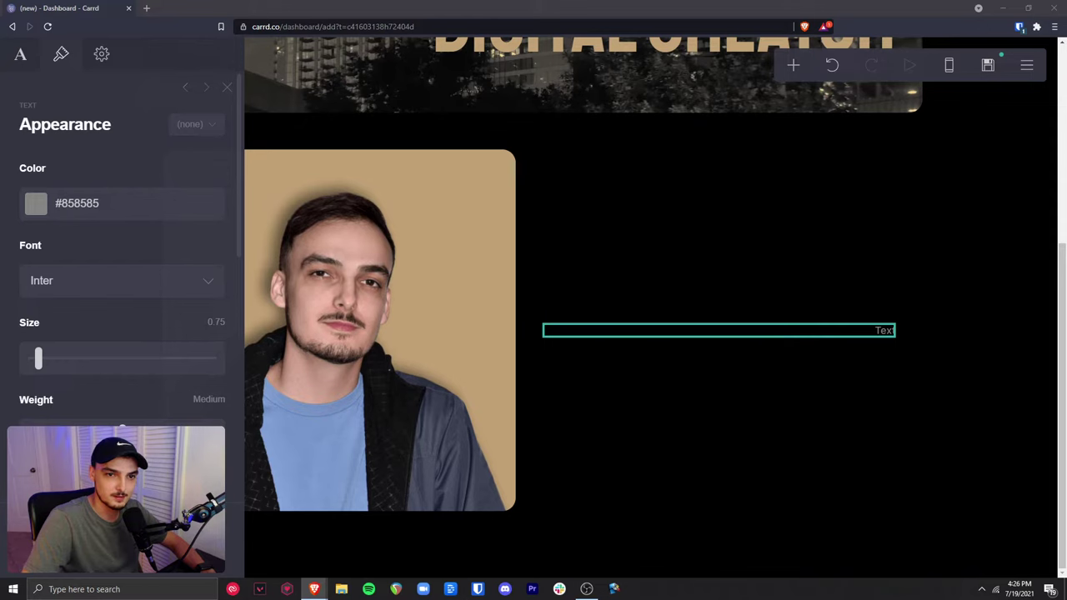
pyautogui.click(20, 54)
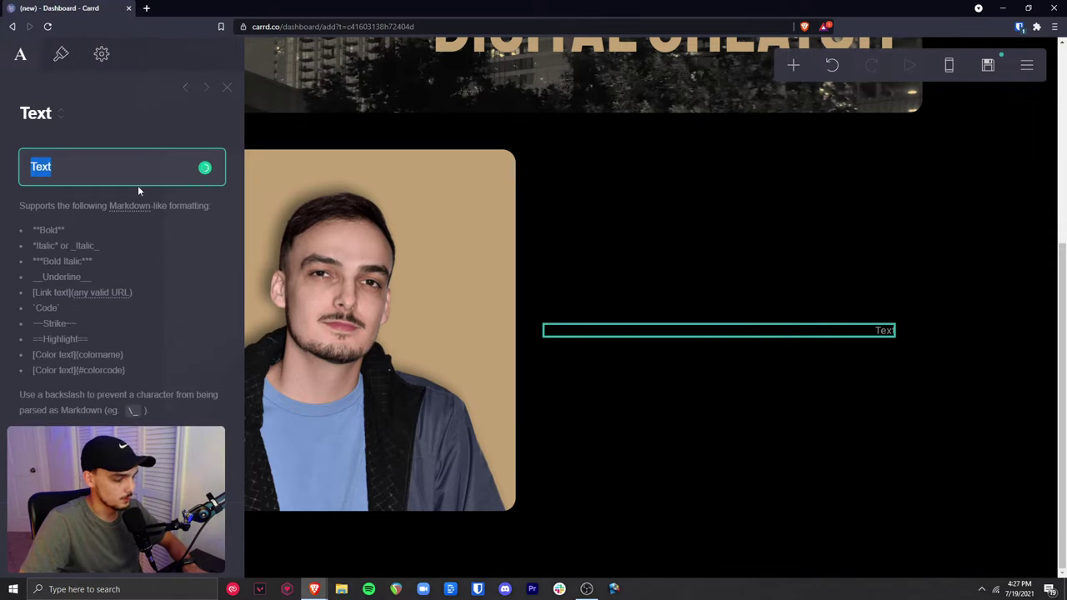
pyautogui.write("Hey, I'm Arthur. I'm a 24-year-old creative living in San Antonio, Texas. Ultimately, my mission is to build a strong online presence that might present me with exciting and unique opportunities in life. If you're reading this, I just might be doing something right.")
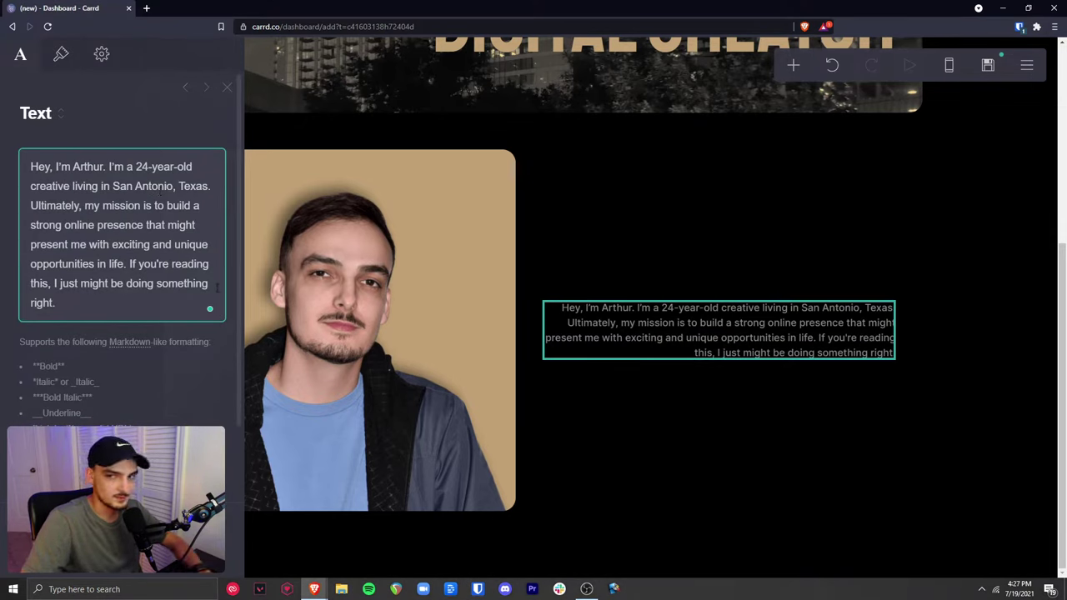
pyautogui.click(890, 524)
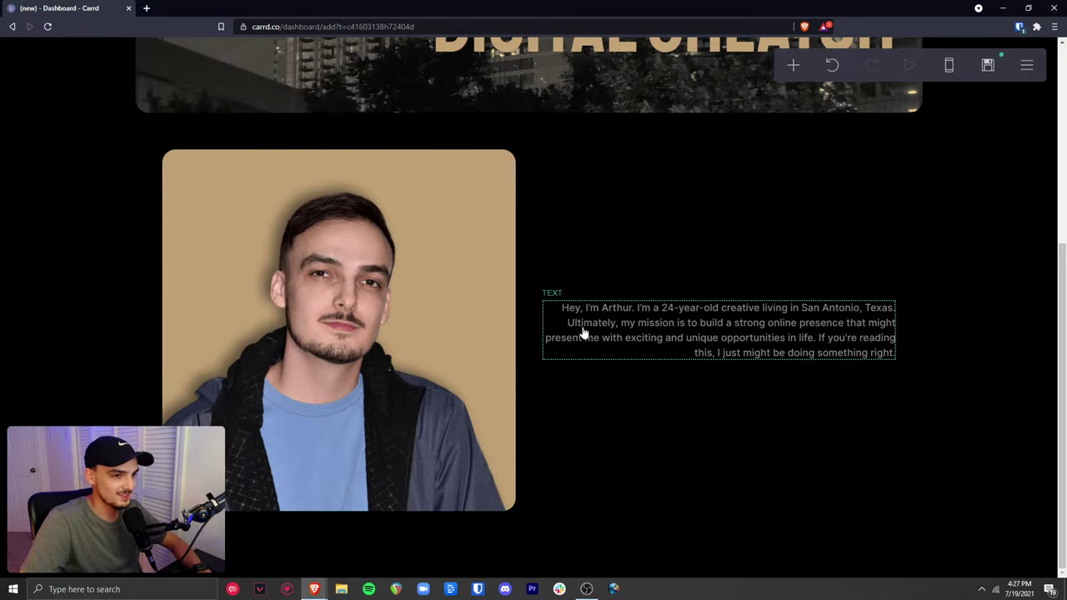
# Set the alignment of the about-me paragraph to Left
pyautogui.click(817, 349)
pyautogui.click(62, 55)
pyautogui.scroll(-5, 125, 250)
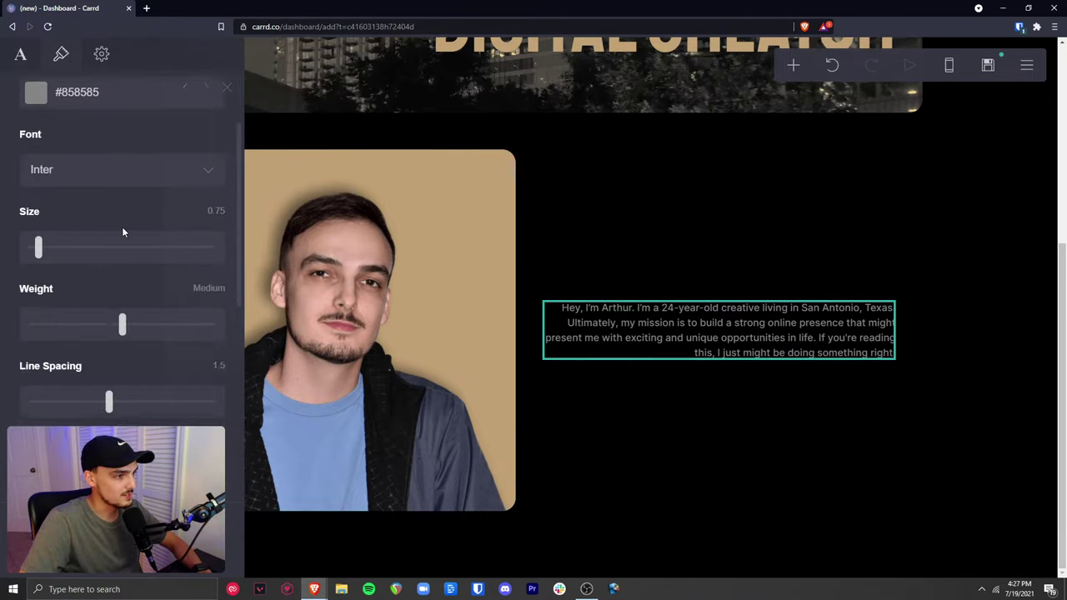
pyautogui.scroll(-1, 126, 252)
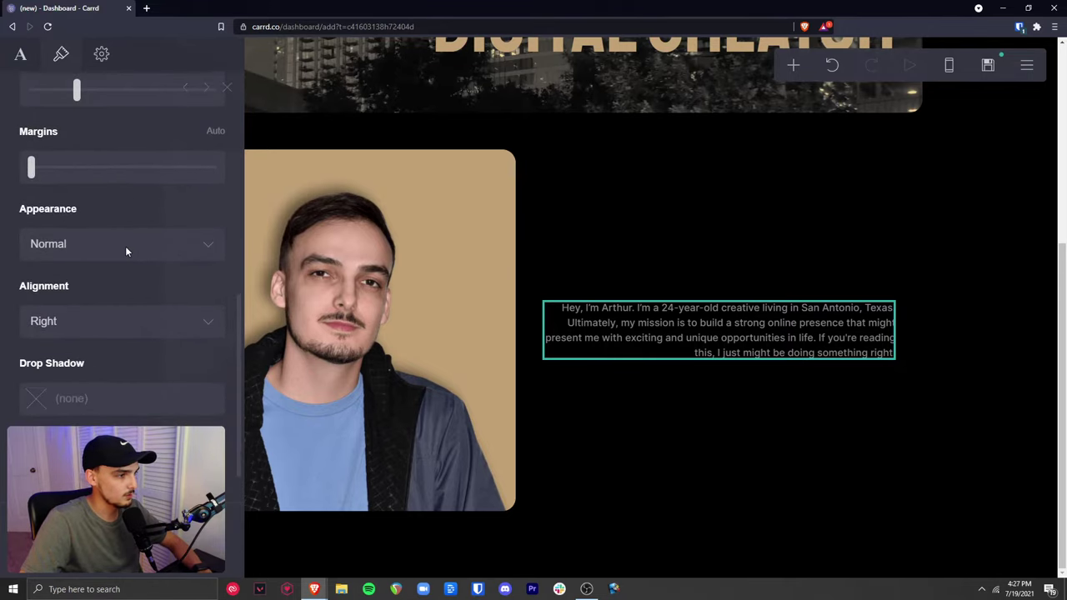
pyautogui.click(111, 327)
pyautogui.click(104, 360)
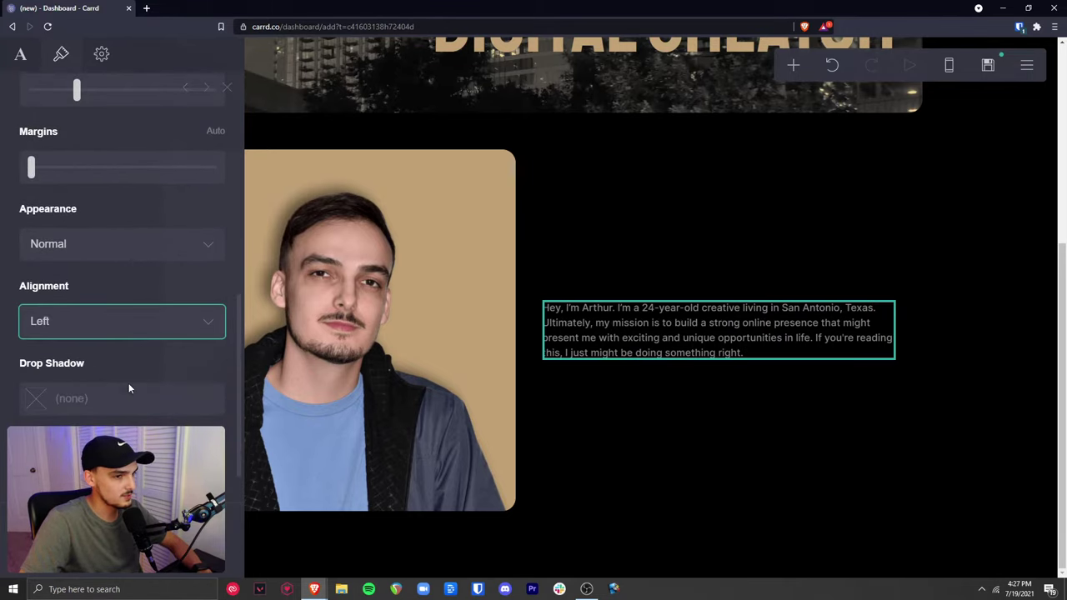
pyautogui.click(979, 374)
pyautogui.scroll(1, 979, 374)
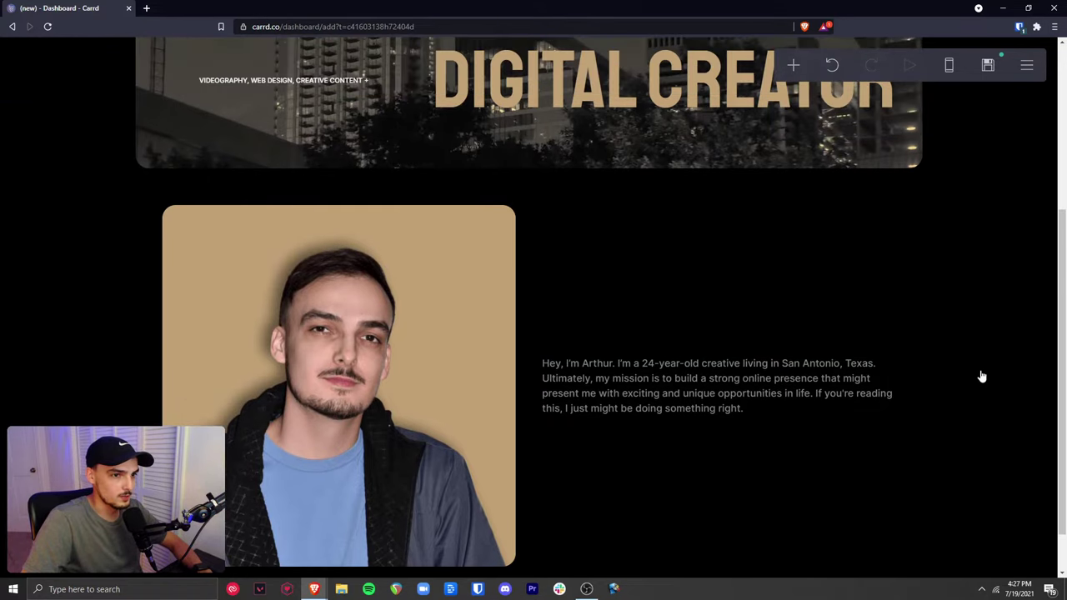
pyautogui.scroll(-1, 966, 304)
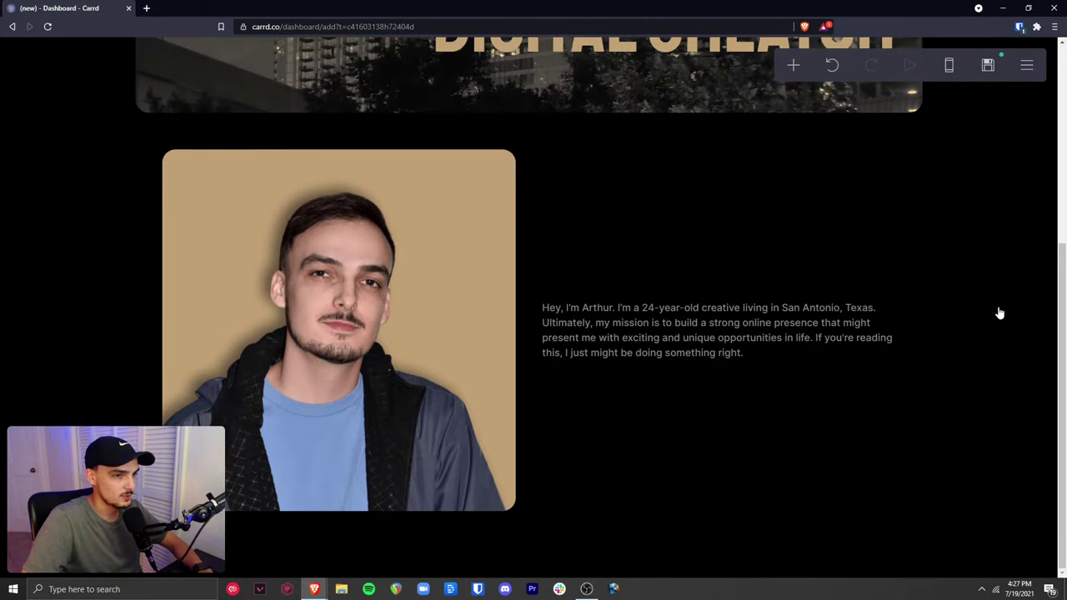
# Set the horizontal padding of the portrait and bio container to 0
pyautogui.scroll(2, 940, 313)
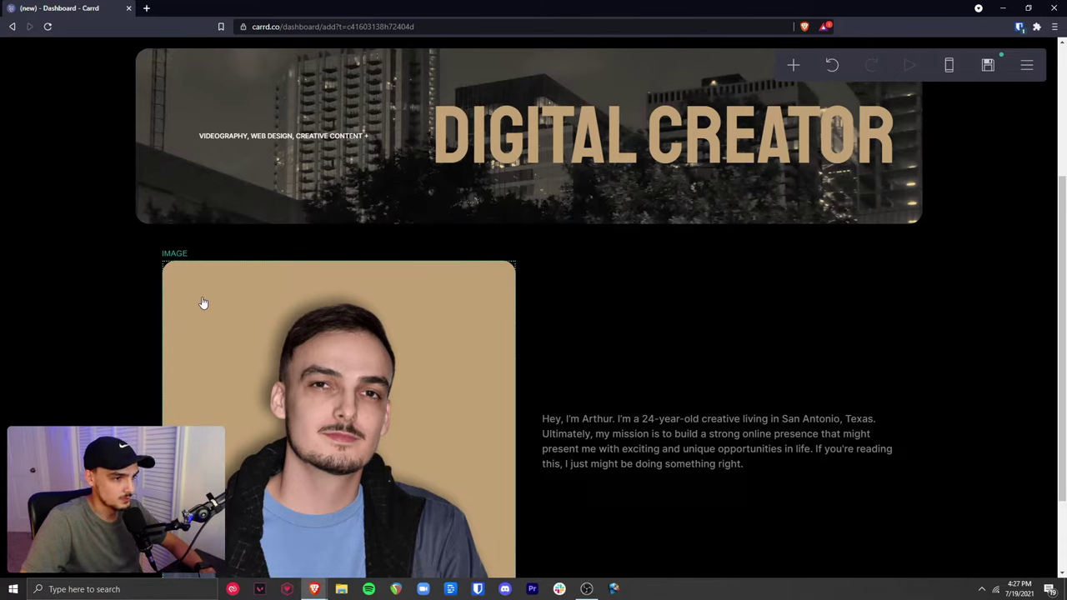
pyautogui.click(558, 268)
pyautogui.scroll(-5, 93, 94)
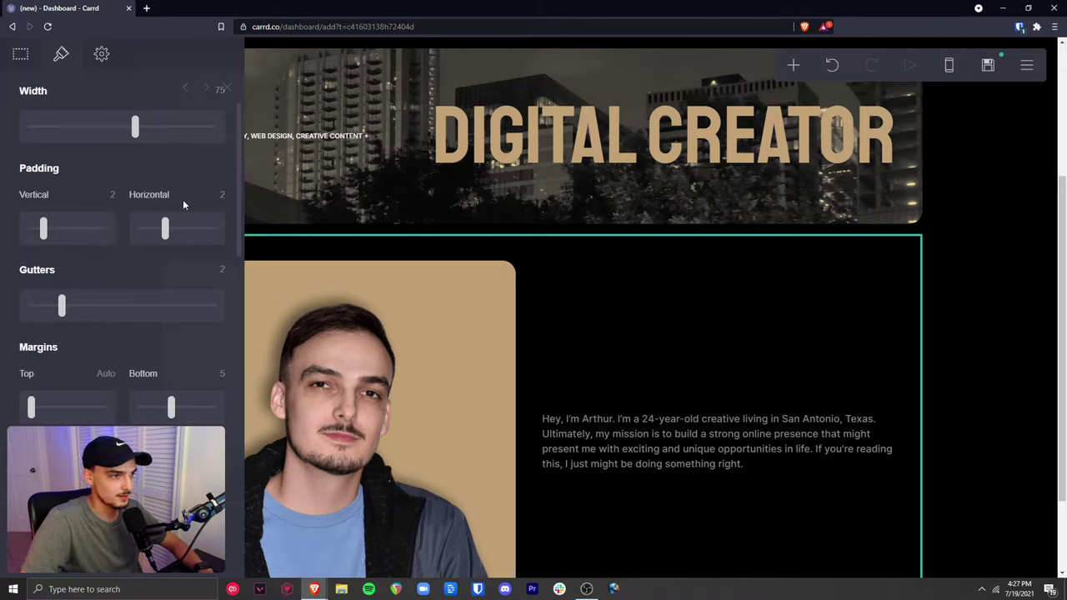
pyautogui.moveTo(166, 229); pyautogui.dragTo(121, 241)
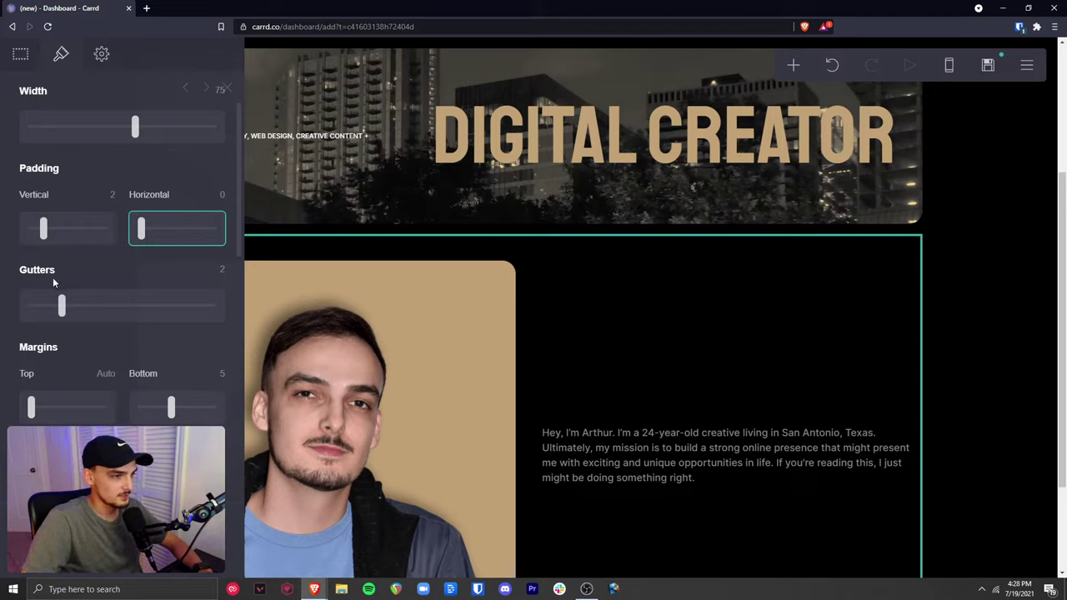
# Widen the gutters between the portrait and bio columns to about 8
pyautogui.click(63, 308)
pyautogui.moveTo(63, 309); pyautogui.dragTo(101, 309)
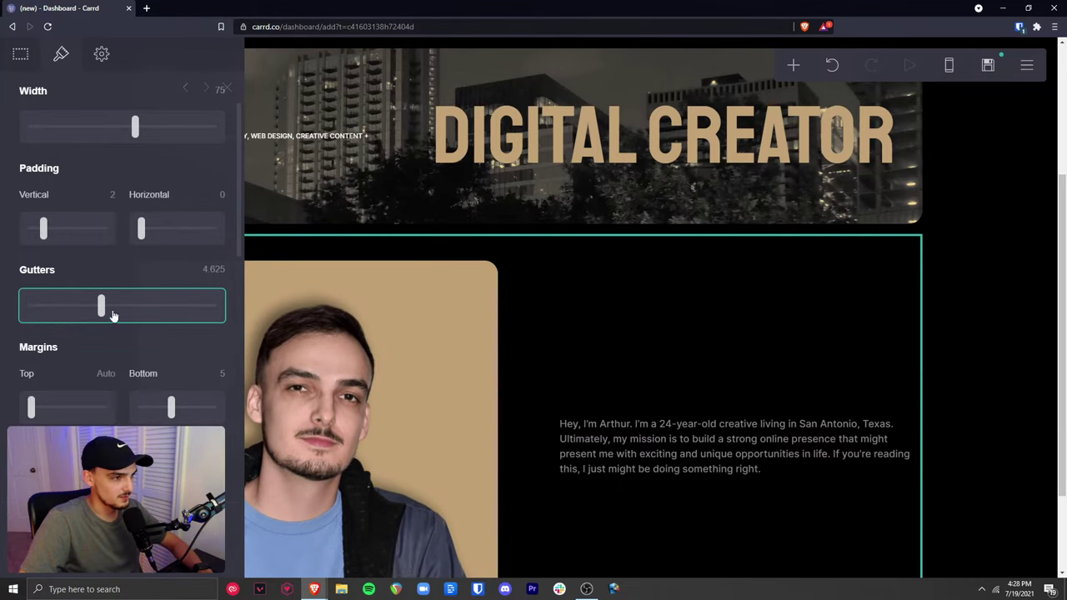
pyautogui.moveTo(101, 308); pyautogui.dragTo(157, 308)
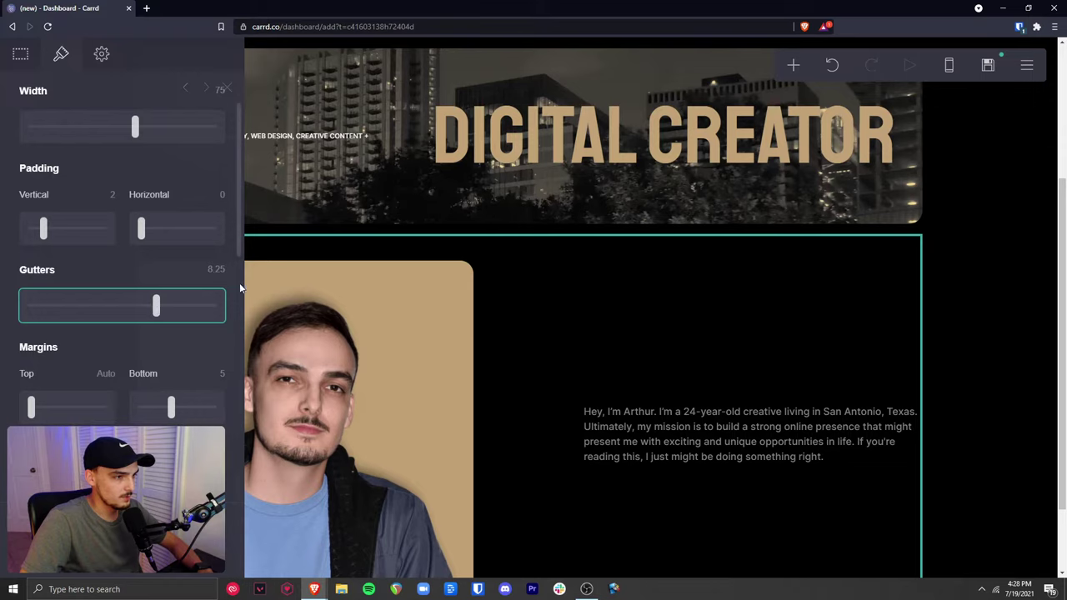
pyautogui.click(216, 270)
pyautogui.press('Return')
pyautogui.press('Escape')
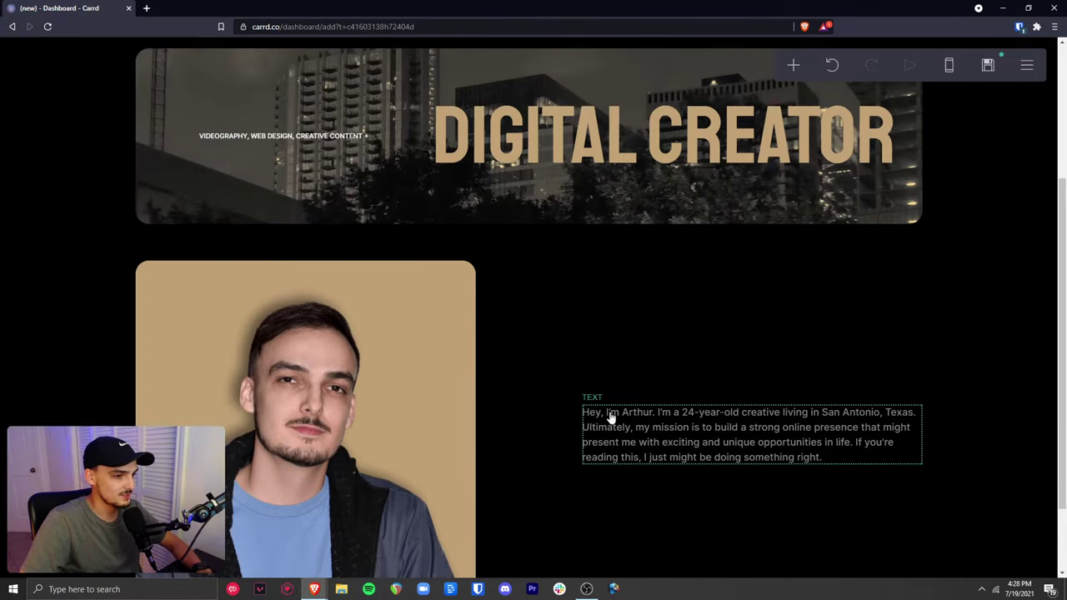
# Set the line spacing of the about-me paragraph to 1.75
pyautogui.scroll(-1, 597, 410)
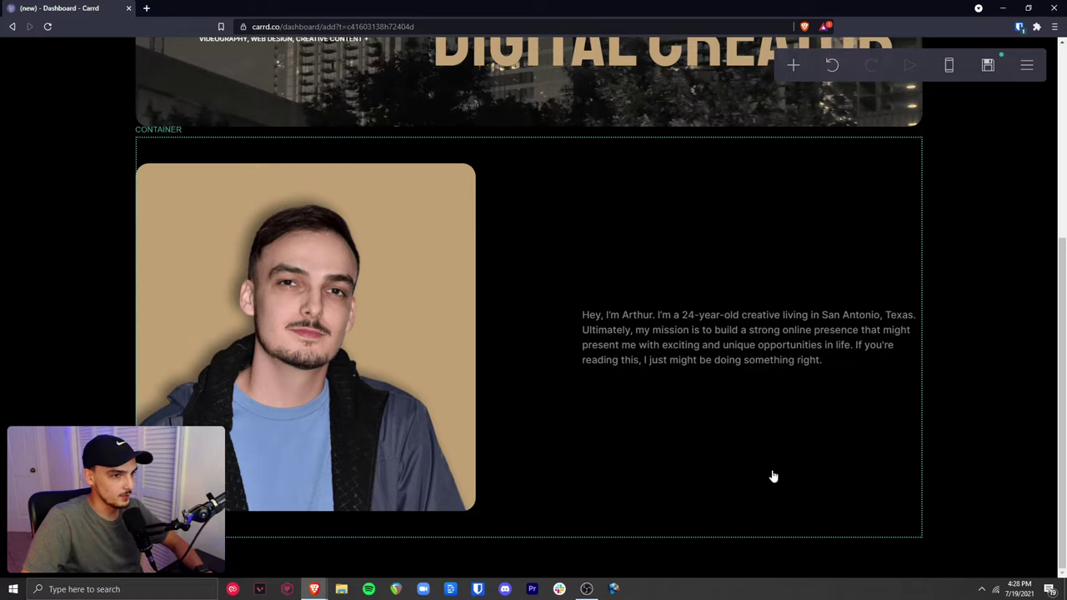
pyautogui.click(691, 354)
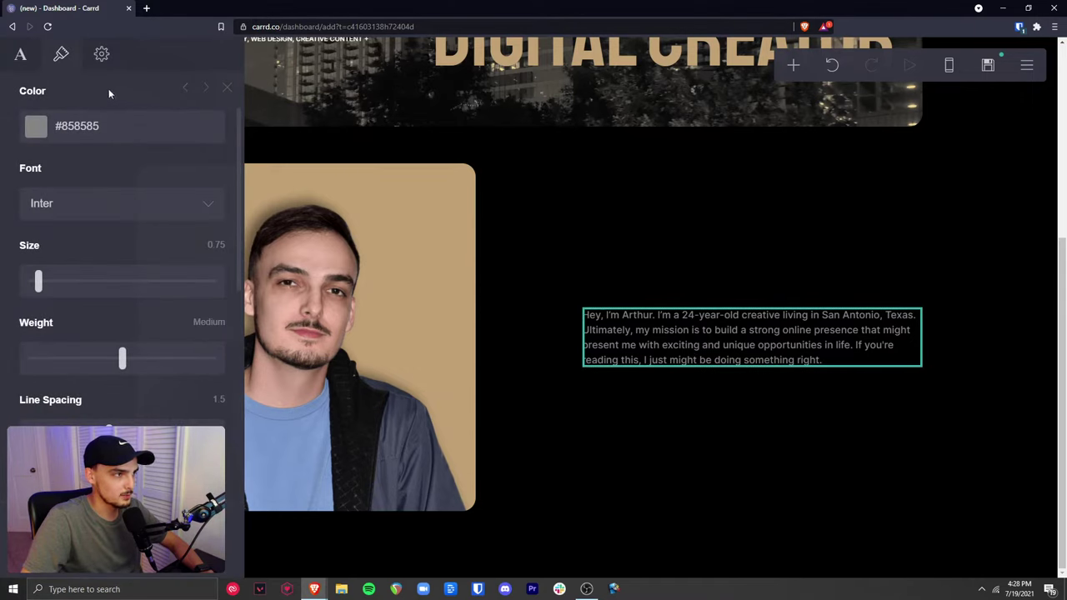
pyautogui.moveTo(237, 214); pyautogui.dragTo(225, 286)
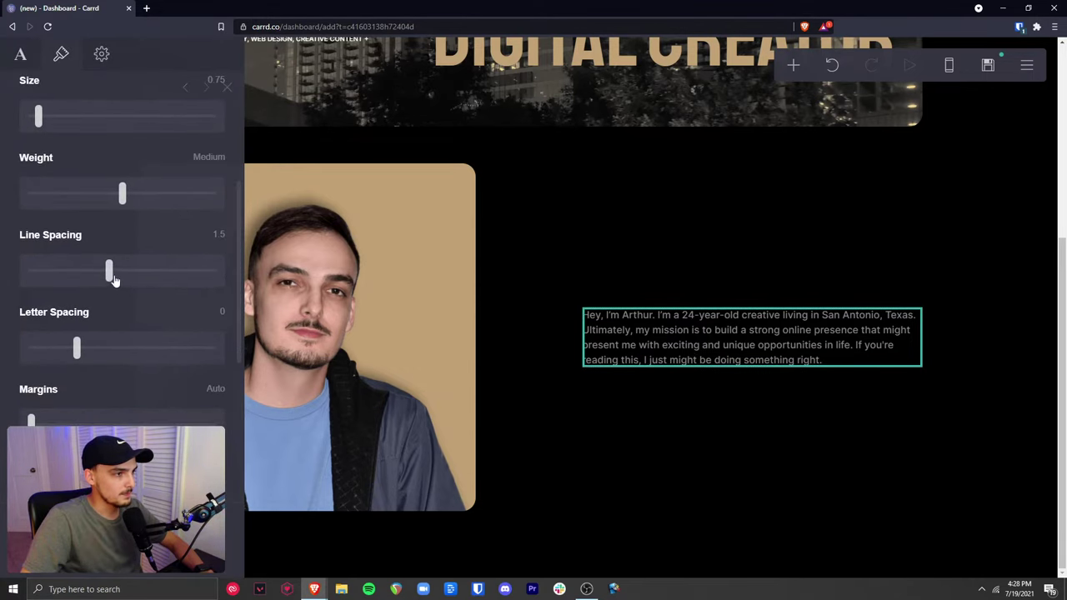
pyautogui.click(108, 276)
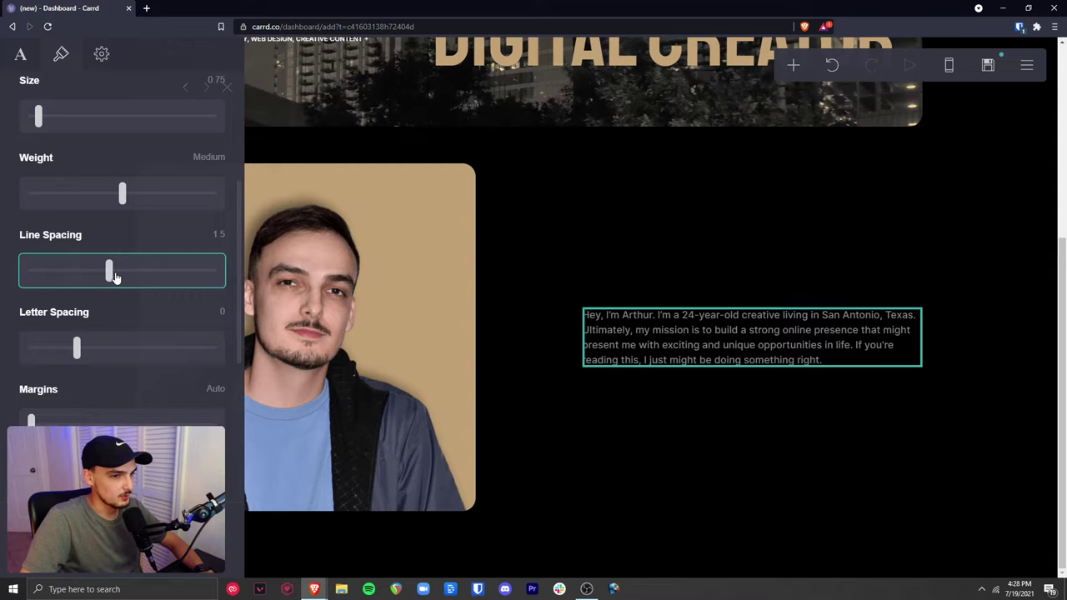
pyautogui.moveTo(115, 277); pyautogui.dragTo(135, 278)
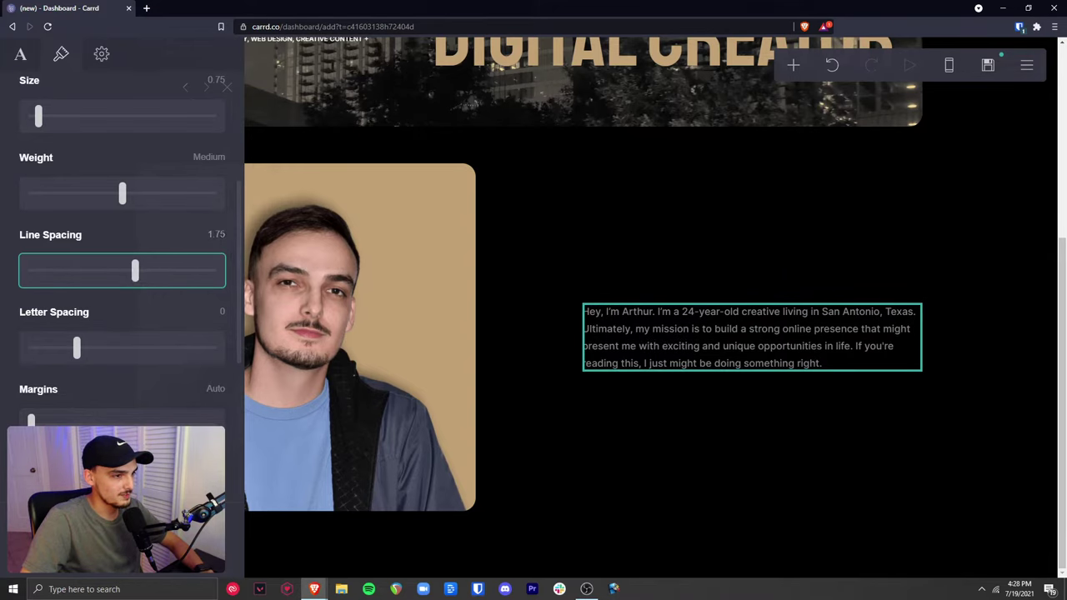
pyautogui.press('Escape')
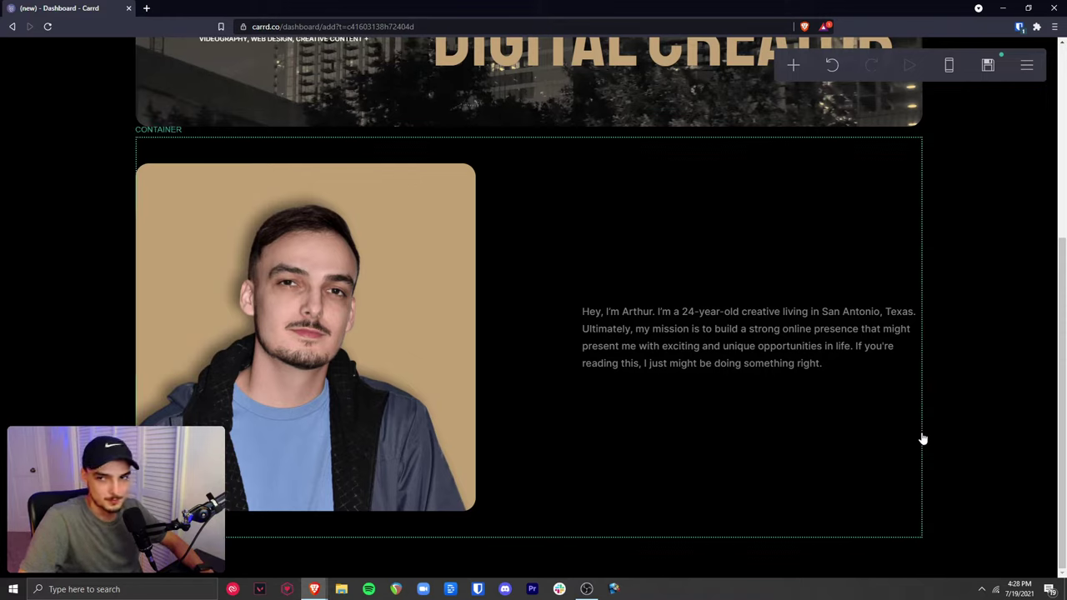
# Add a text element below the about-me paragraph reading "Let's start a conversation."
pyautogui.click(703, 343)
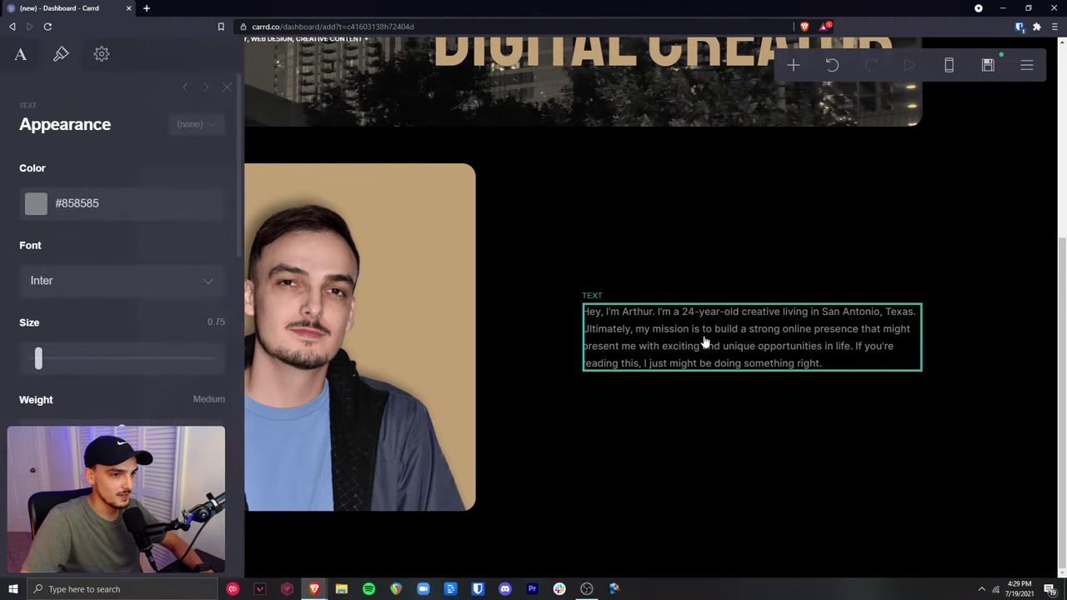
pyautogui.click(794, 67)
pyautogui.click(661, 117)
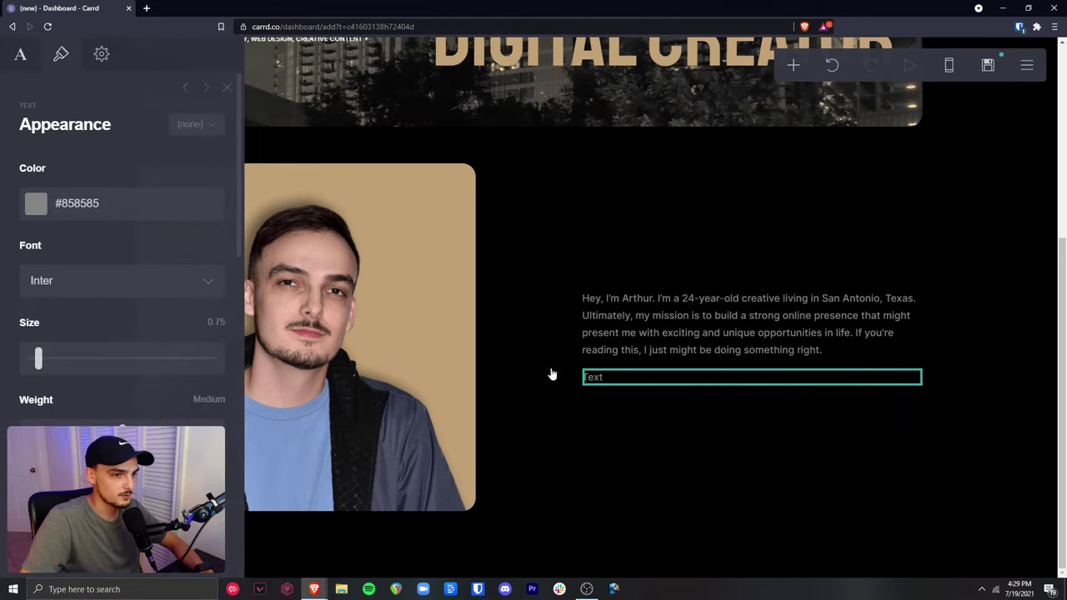
pyautogui.write("Let's s")
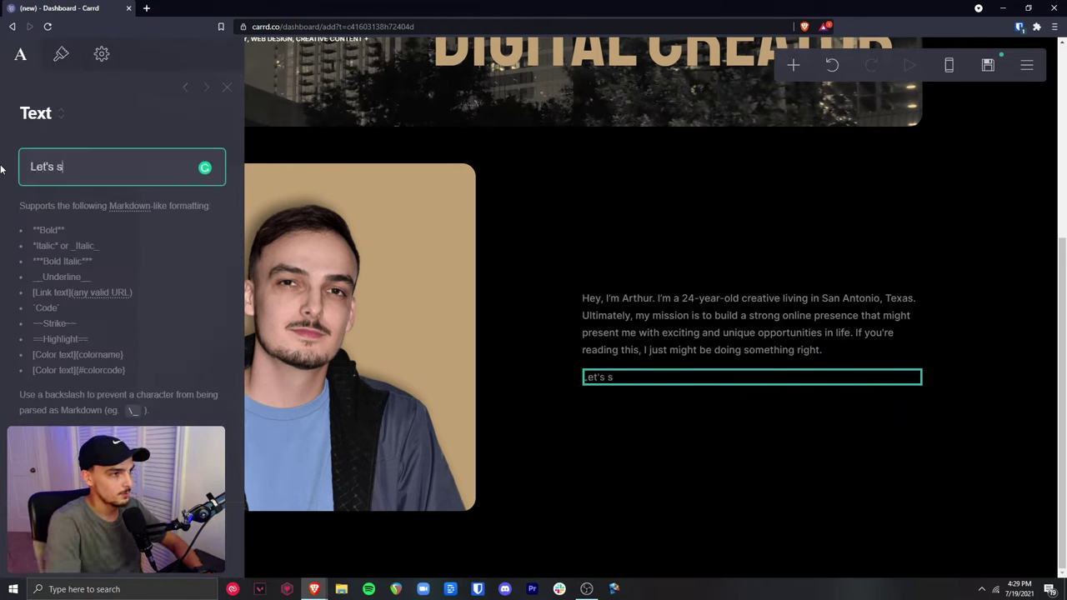
pyautogui.write('tart a conv')
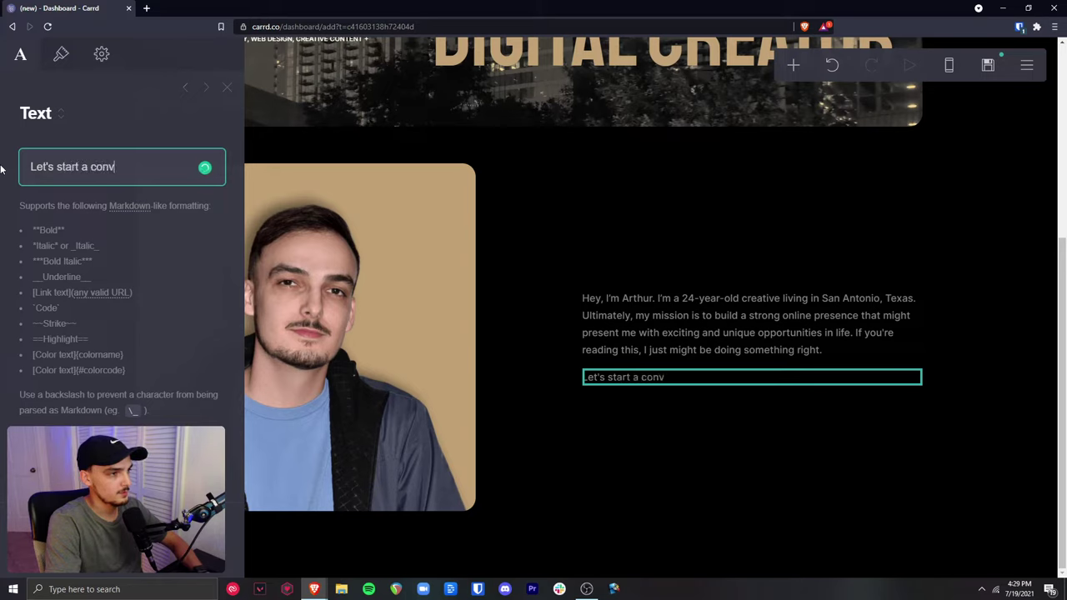
pyautogui.write('ersation.')
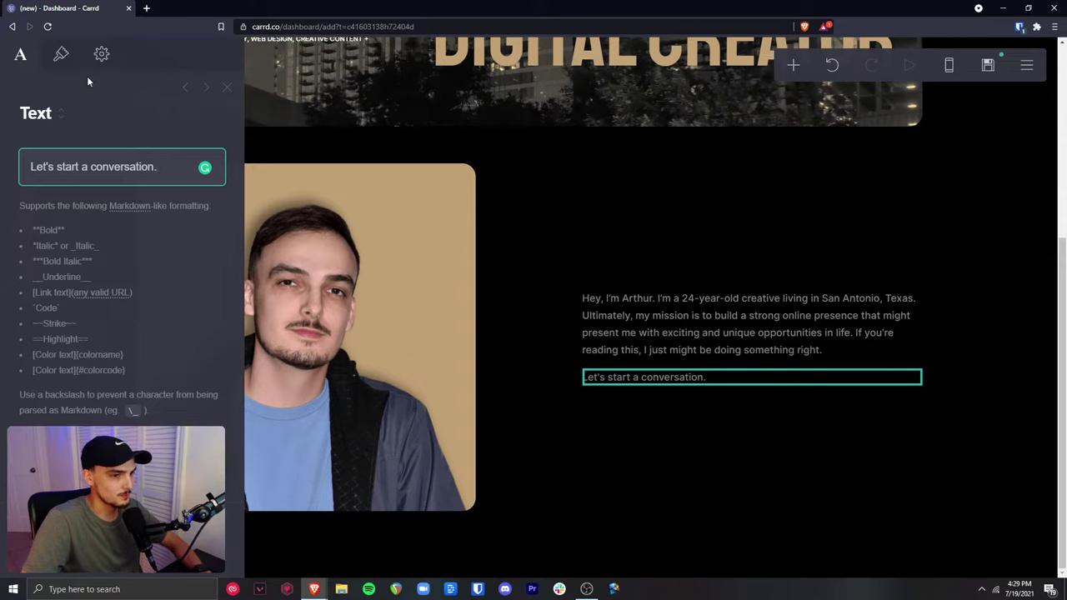
# Set the "Let's start a conversation." text to size 0.875 and colour it light grey #D1D1D1
pyautogui.click(61, 57)
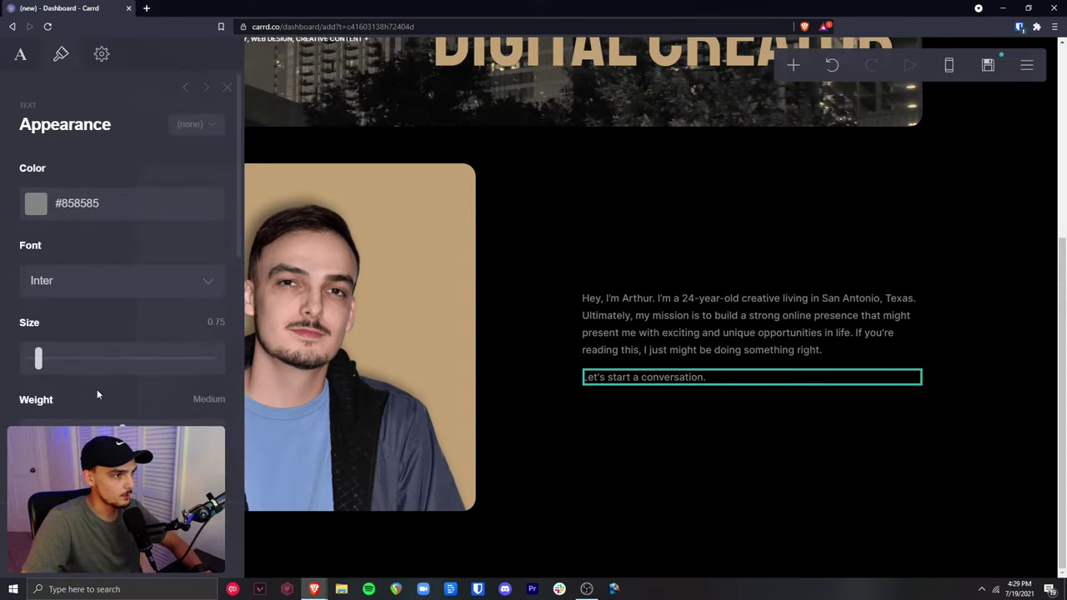
pyautogui.click(42, 367)
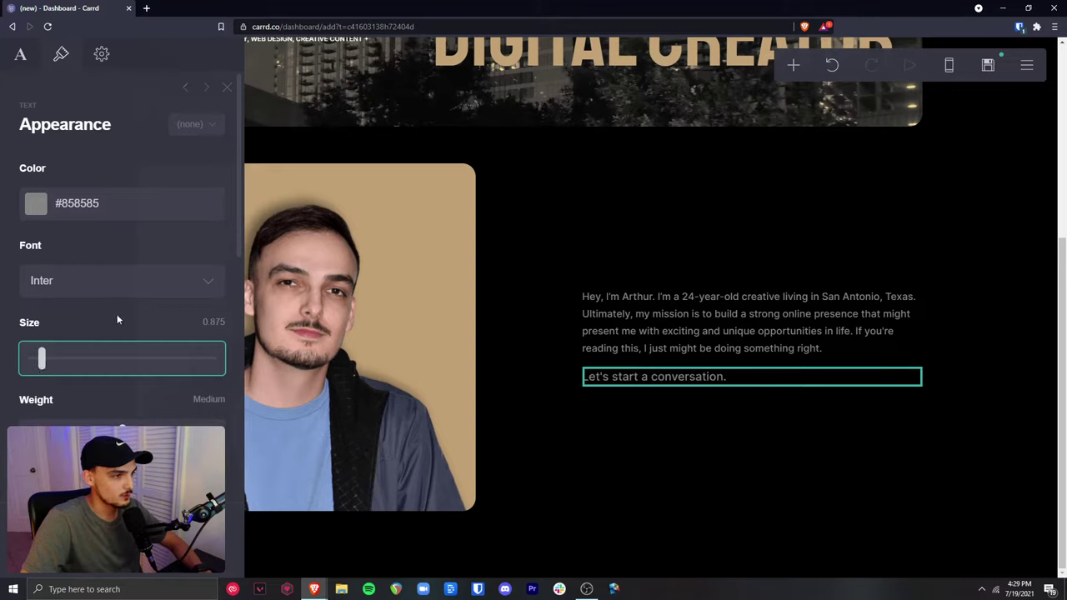
pyautogui.click(50, 204)
pyautogui.moveTo(53, 308)
pyautogui.mouseDown()
pyautogui.moveTo(45, 216)
pyautogui.moveTo(39, 259)
pyautogui.mouseUp()
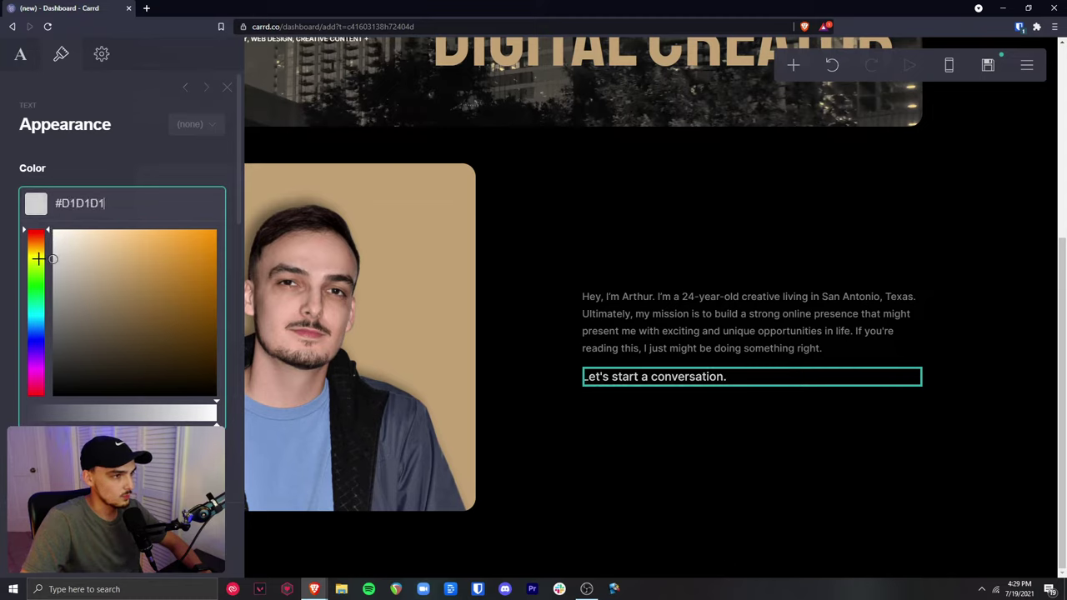
# Wrap "Let's start a conversation." in square brackets with an opening parenthesis for a link, and look up the allowed email URL format
pyautogui.click(25, 57)
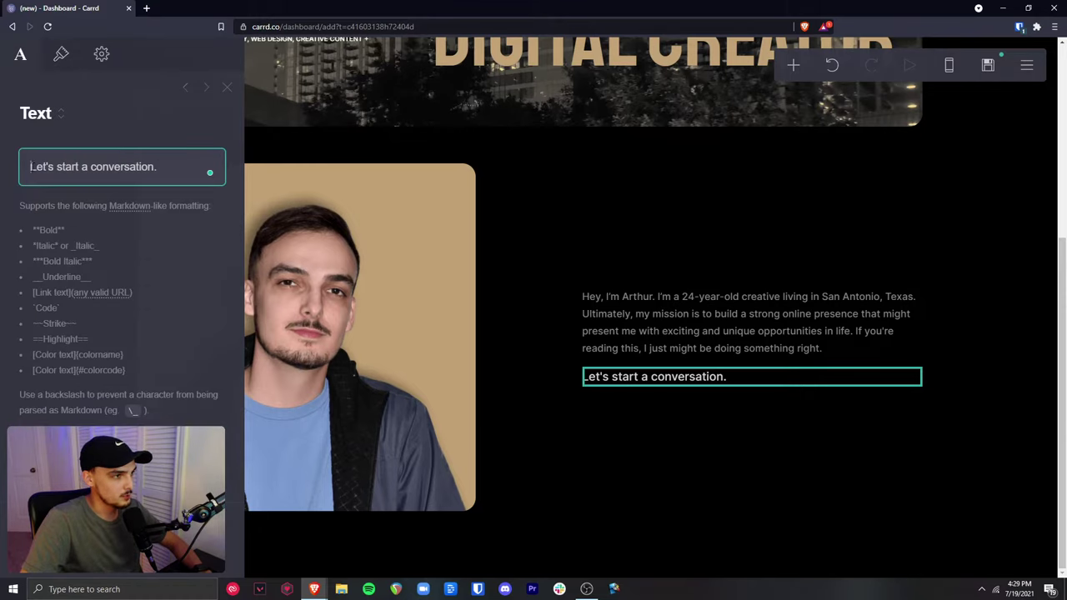
pyautogui.write('[')
pyautogui.click(174, 166)
pyautogui.write('](')
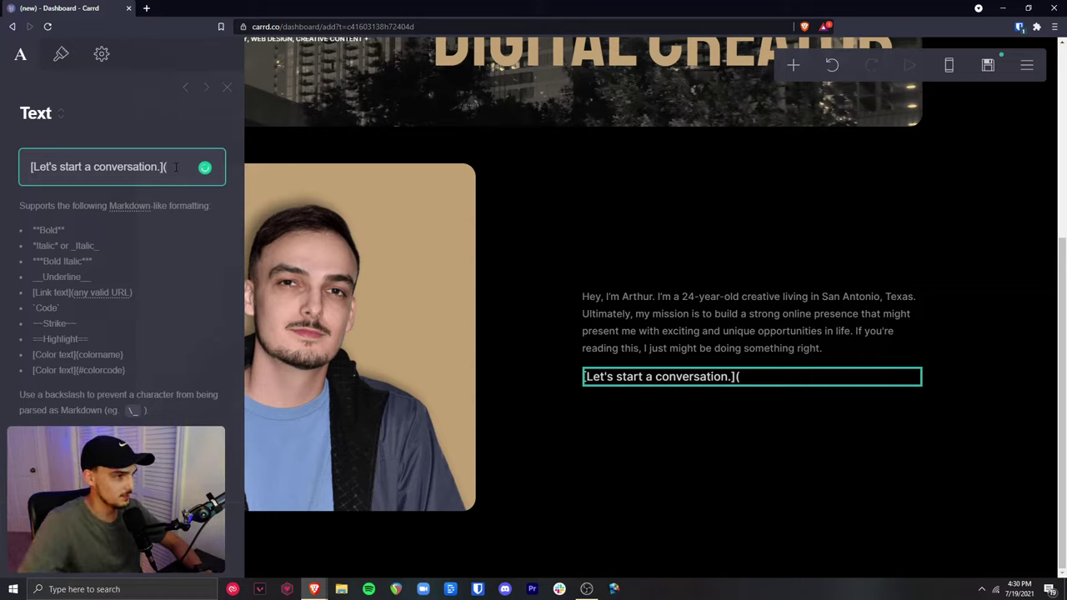
pyautogui.click(100, 294)
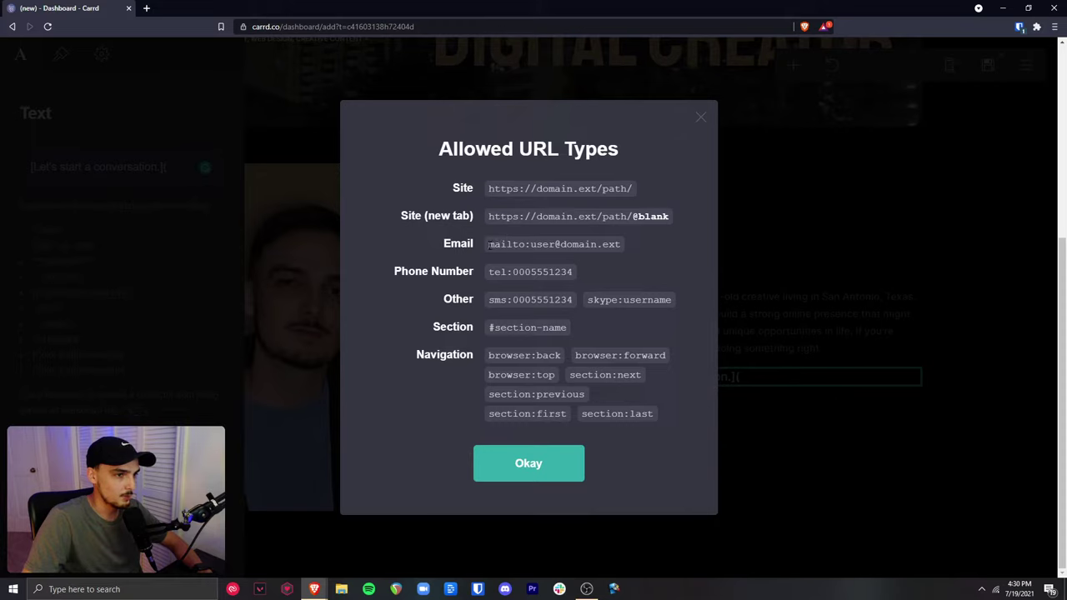
pyautogui.moveTo(491, 245); pyautogui.dragTo(613, 247)
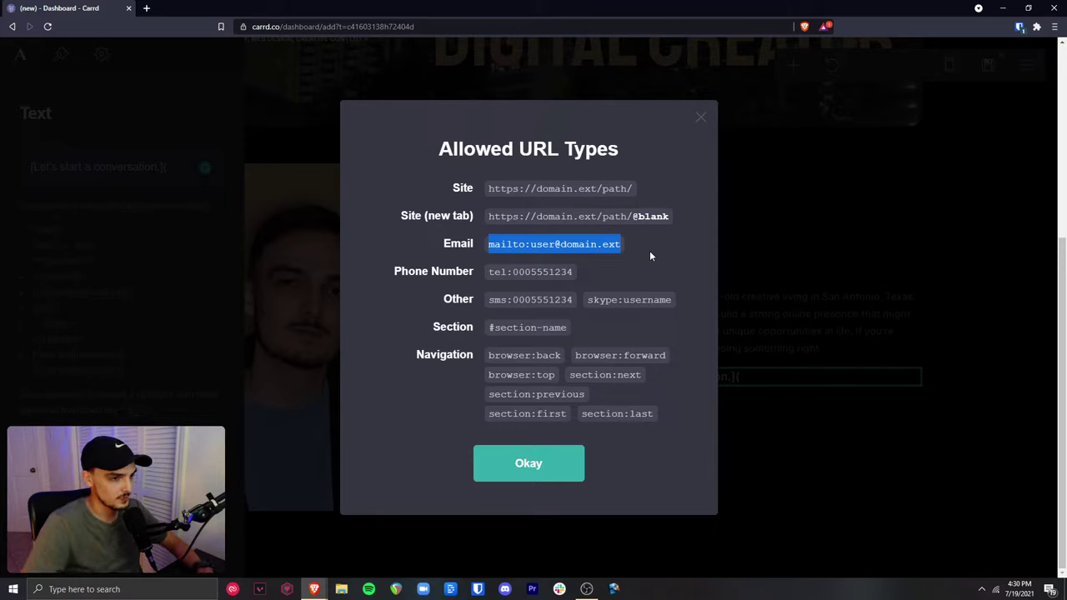
pyautogui.click(523, 476)
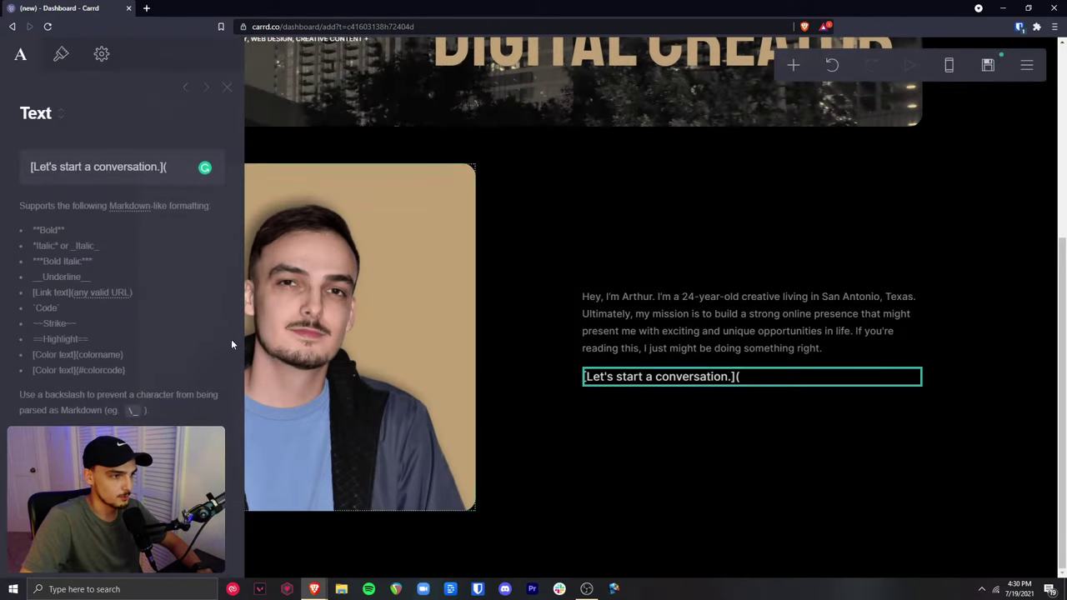
# Complete the "Let's start a conversation." link with a mailto: target containing the creator's email address and a closing parenthesis
pyautogui.click(185, 168)
pyautogui.write('mailto')
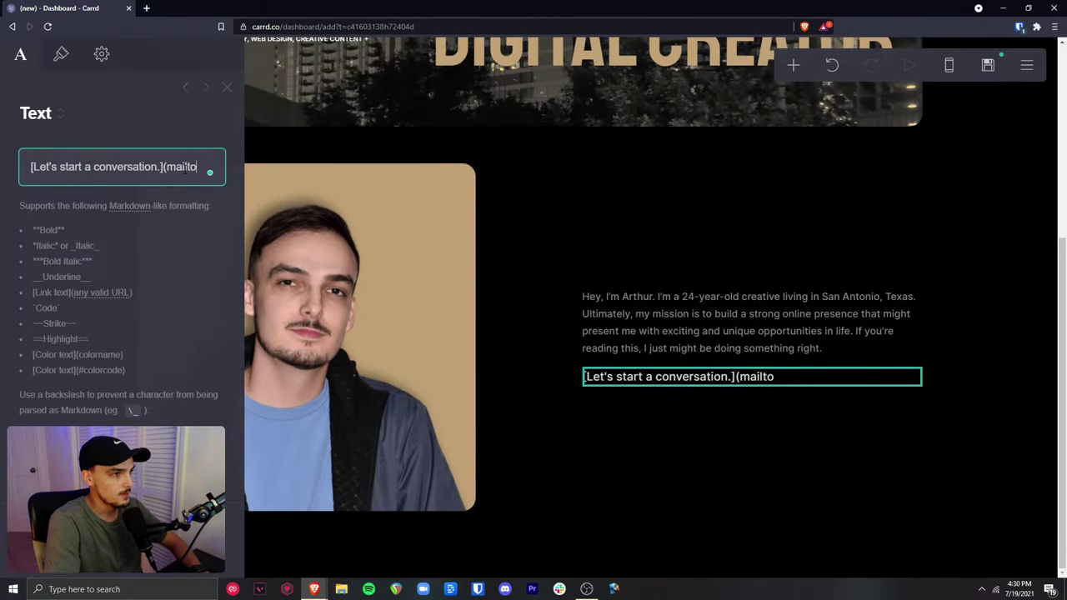
pyautogui.write(':')
pyautogui.hotkey('ctrl', 'v')
pyautogui.write(')')
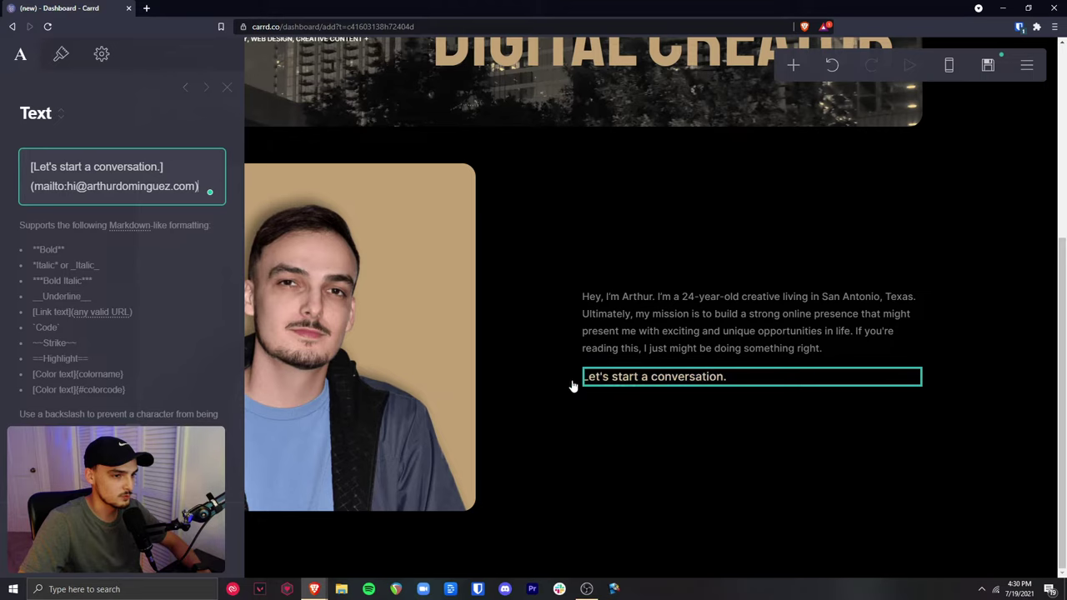
pyautogui.click(606, 543)
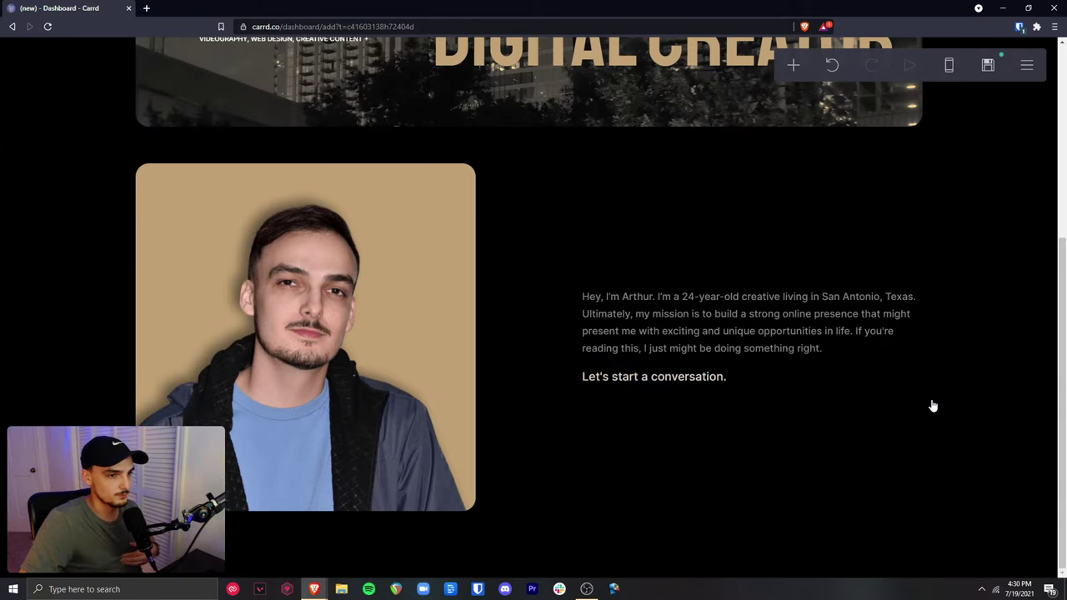
# Set the margins of the "Let's start a conversation." text to 1.5
pyautogui.click(657, 383)
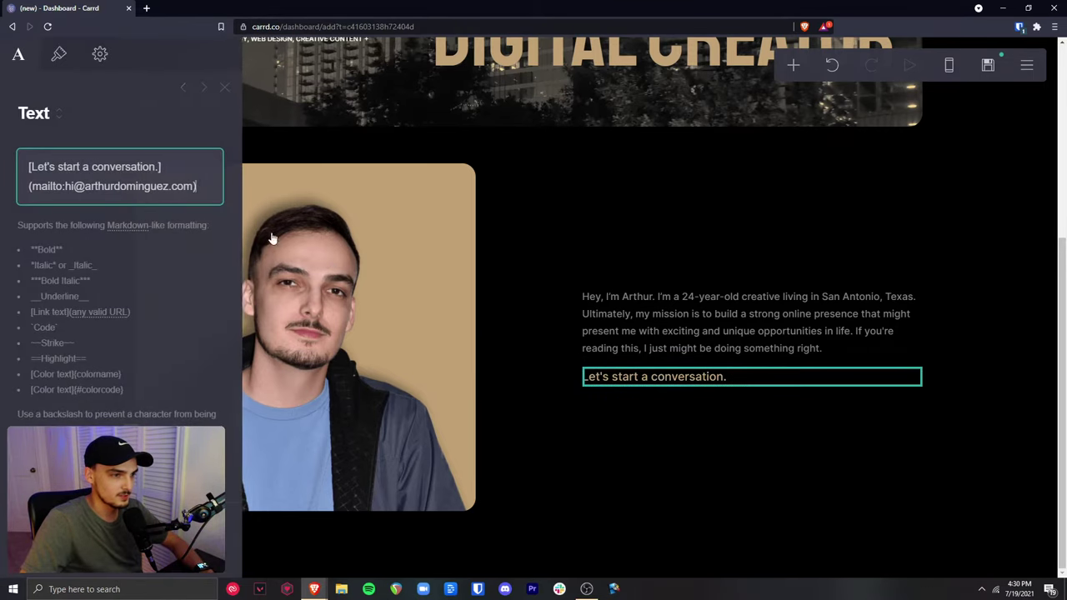
pyautogui.click(63, 59)
pyautogui.scroll(-5, 224, 203)
pyautogui.click(77, 341)
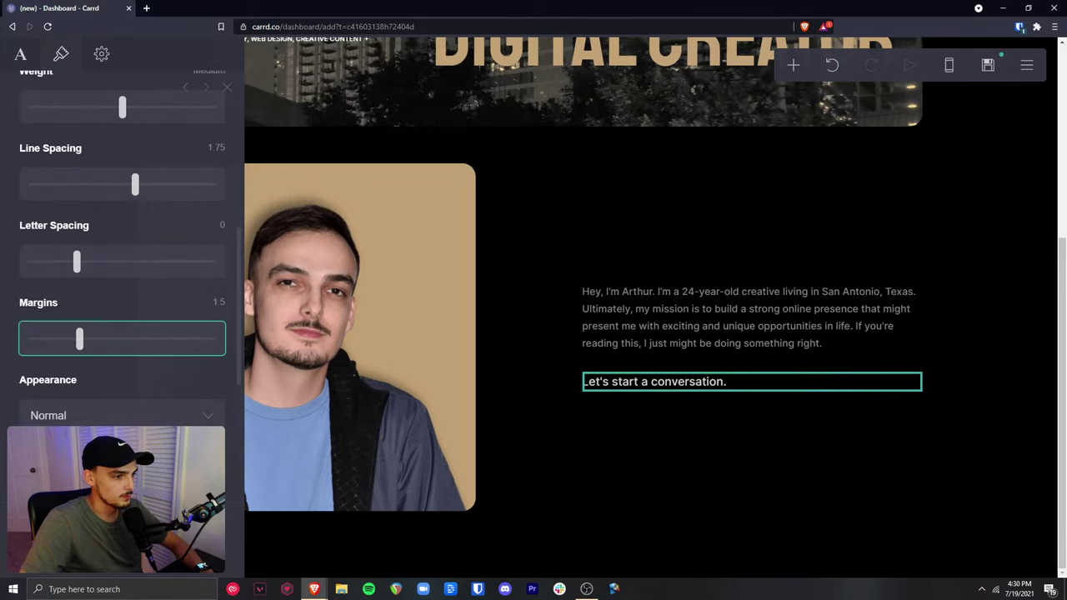
pyautogui.press('Escape')
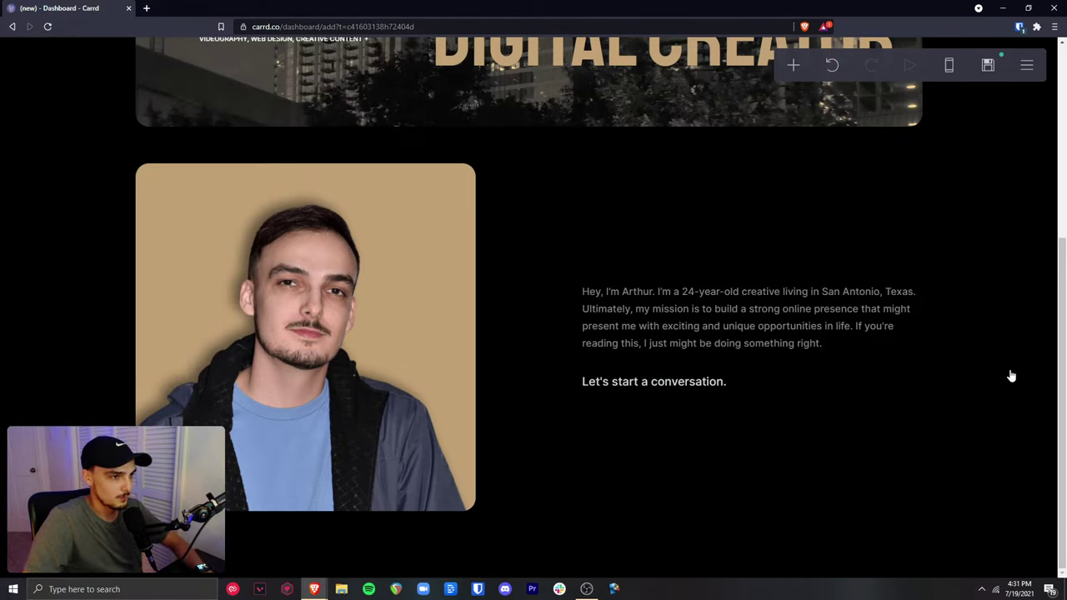
# Set the top margin of the portrait and bio container to 5
pyautogui.scroll(3, 1010, 375)
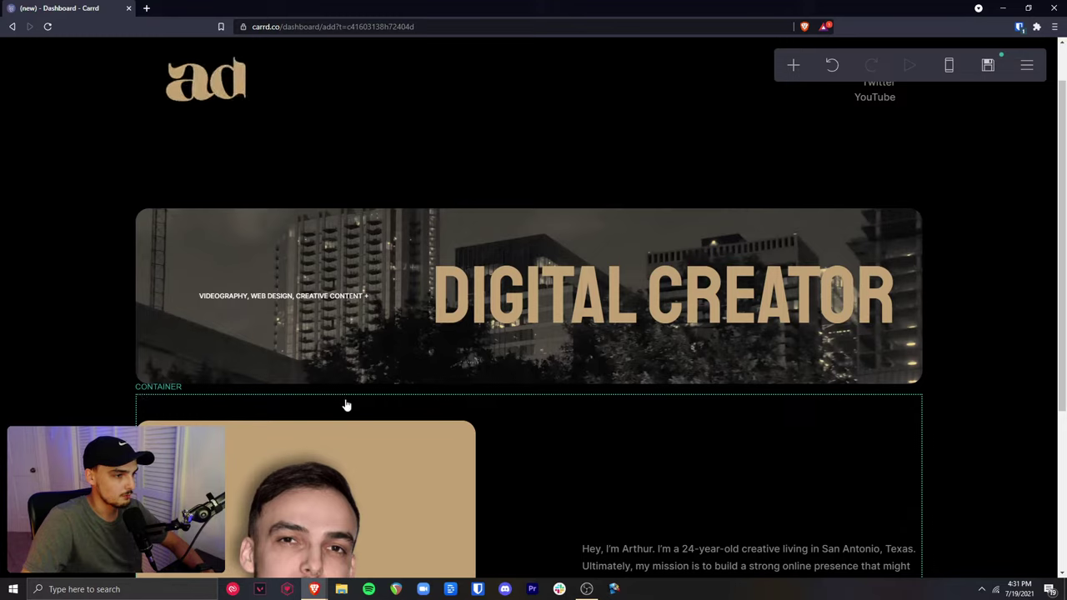
pyautogui.click(167, 409)
pyautogui.scroll(2, 123, 256)
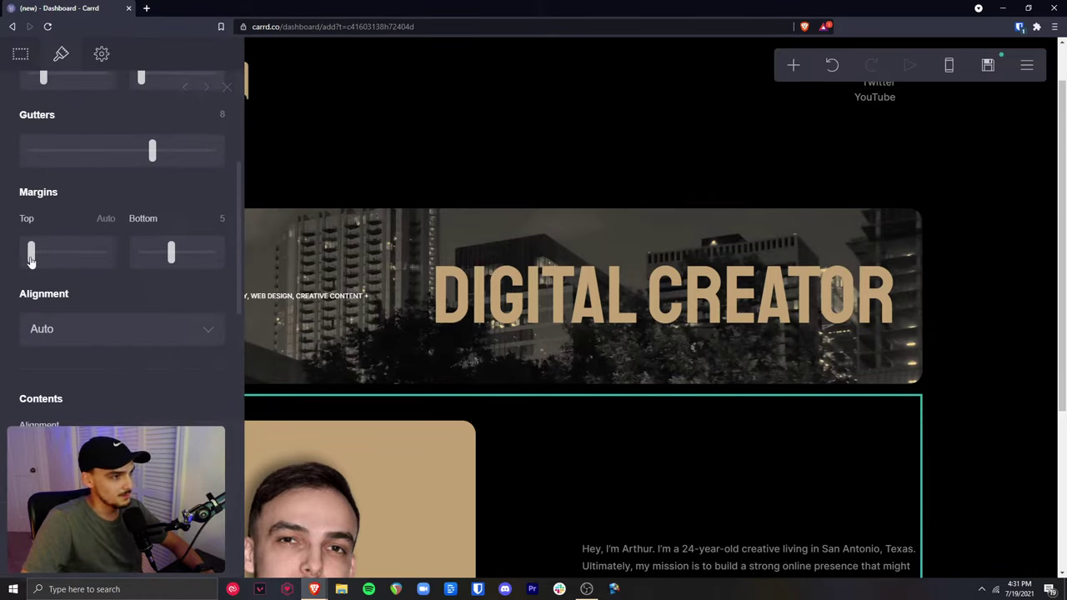
pyautogui.click(31, 255)
pyautogui.moveTo(30, 255); pyautogui.dragTo(56, 254)
pyautogui.click(100, 219)
pyautogui.write('5')
pyautogui.press('Return')
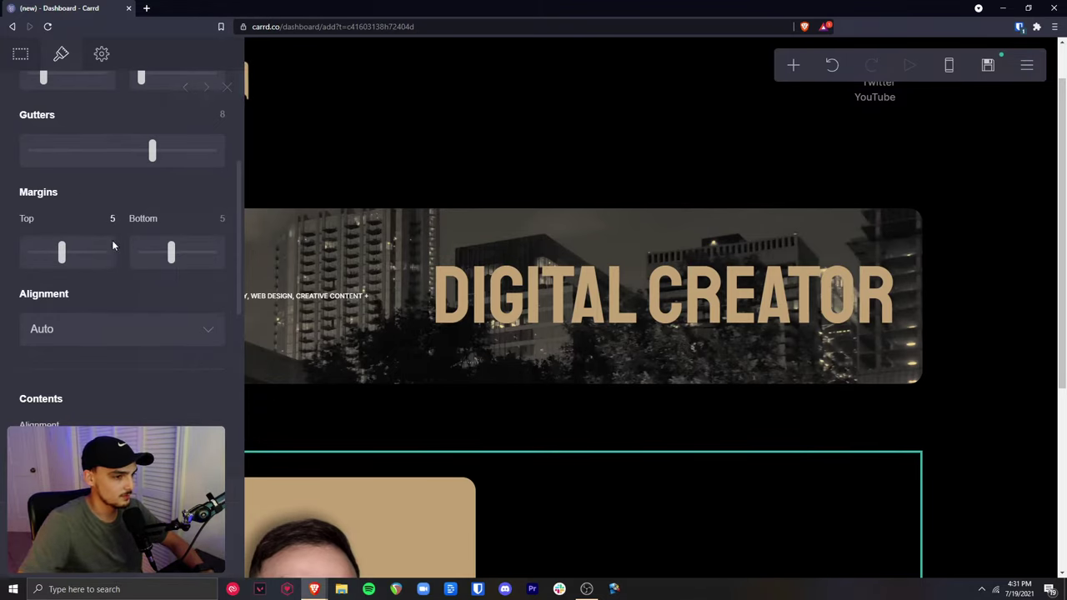
pyautogui.click(947, 398)
# Add a new container below the portrait and bio section and set its type to Columns
pyautogui.scroll(-1, 918, 402)
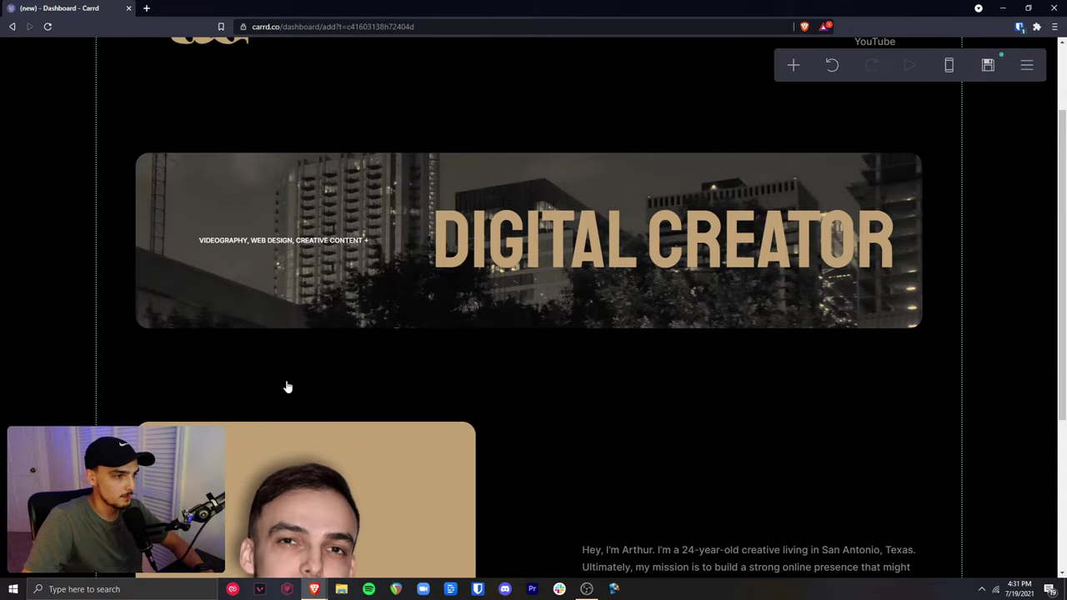
pyautogui.scroll(1, 355, 376)
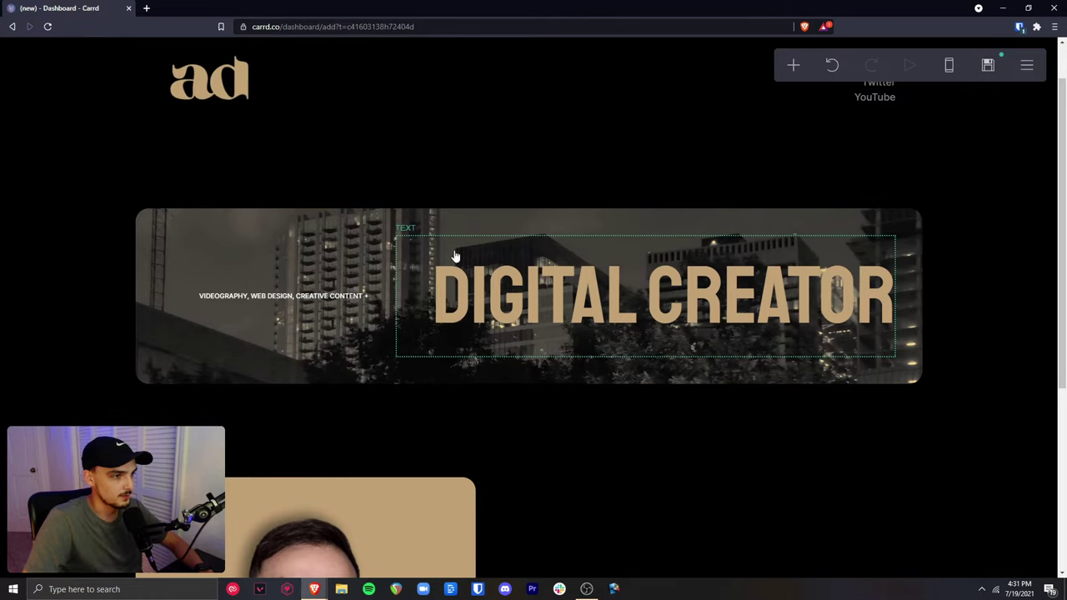
pyautogui.scroll(1, 732, 439)
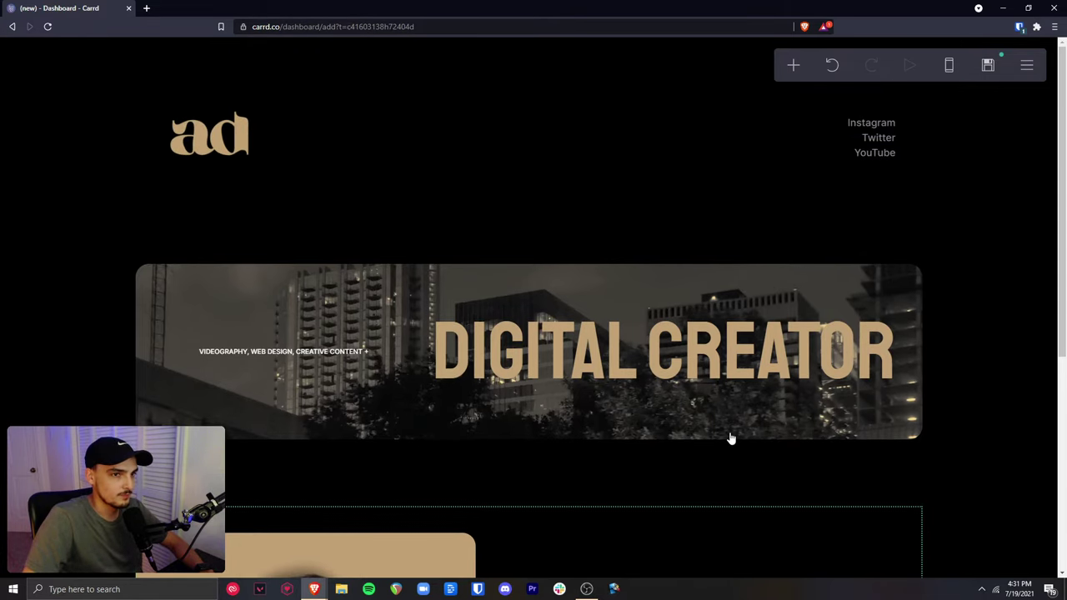
pyautogui.scroll(-6, 731, 439)
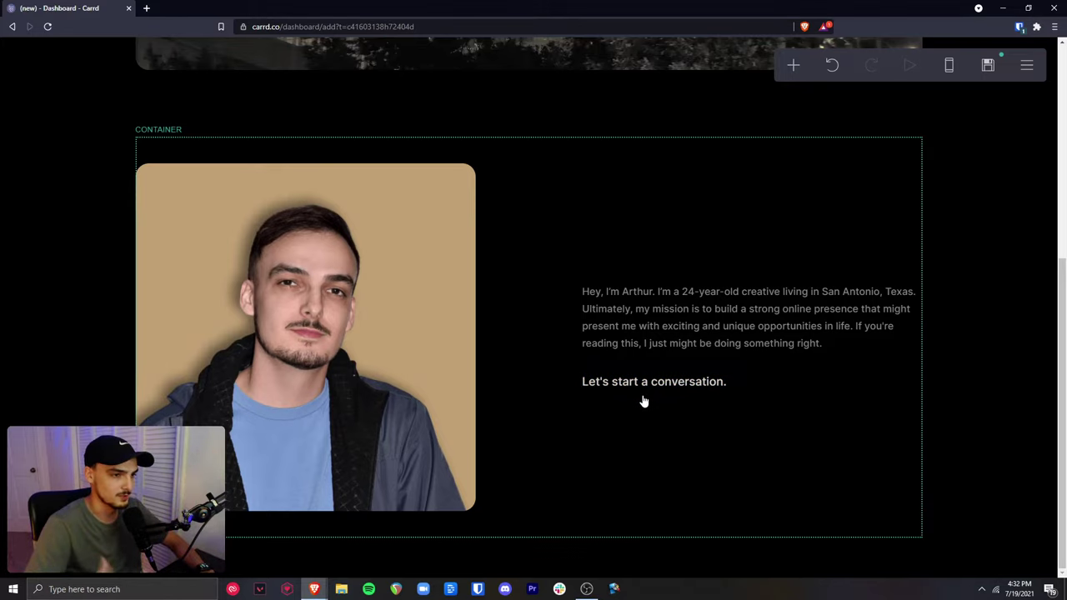
pyautogui.click(793, 65)
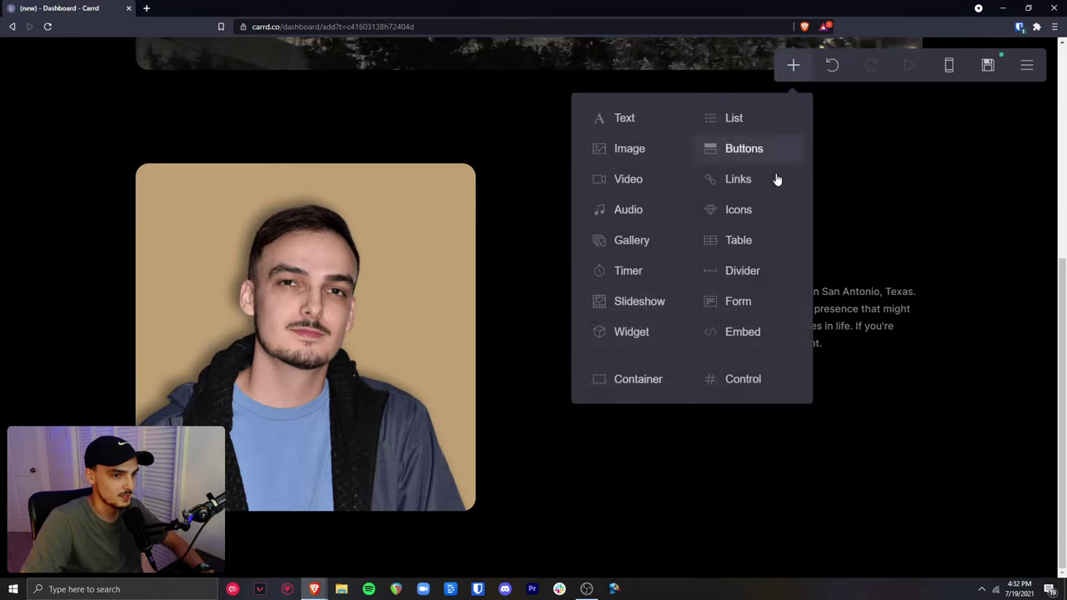
pyautogui.click(634, 389)
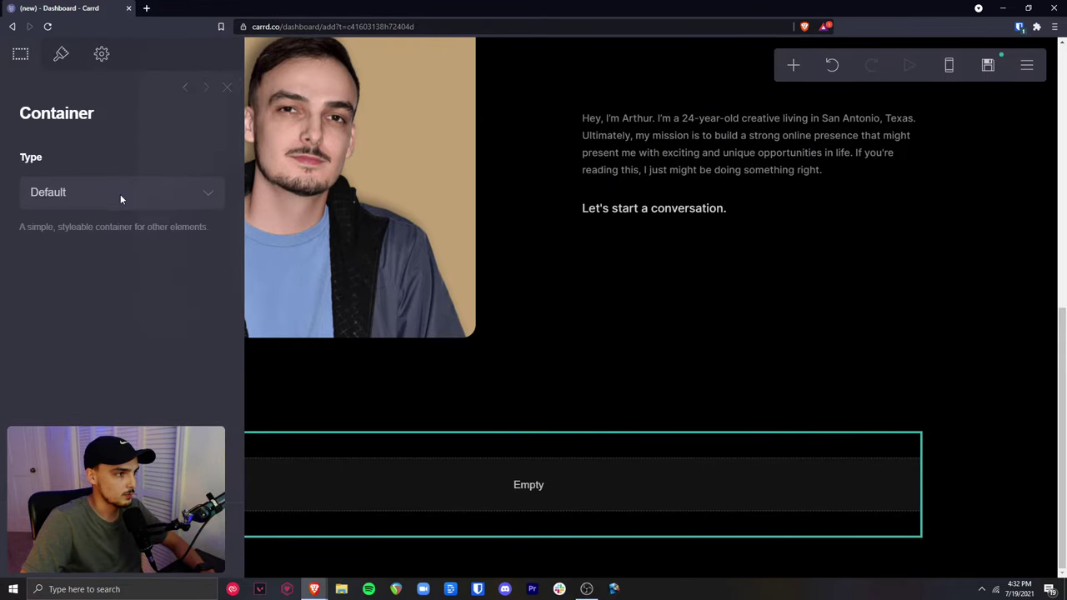
pyautogui.click(120, 194)
pyautogui.click(116, 231)
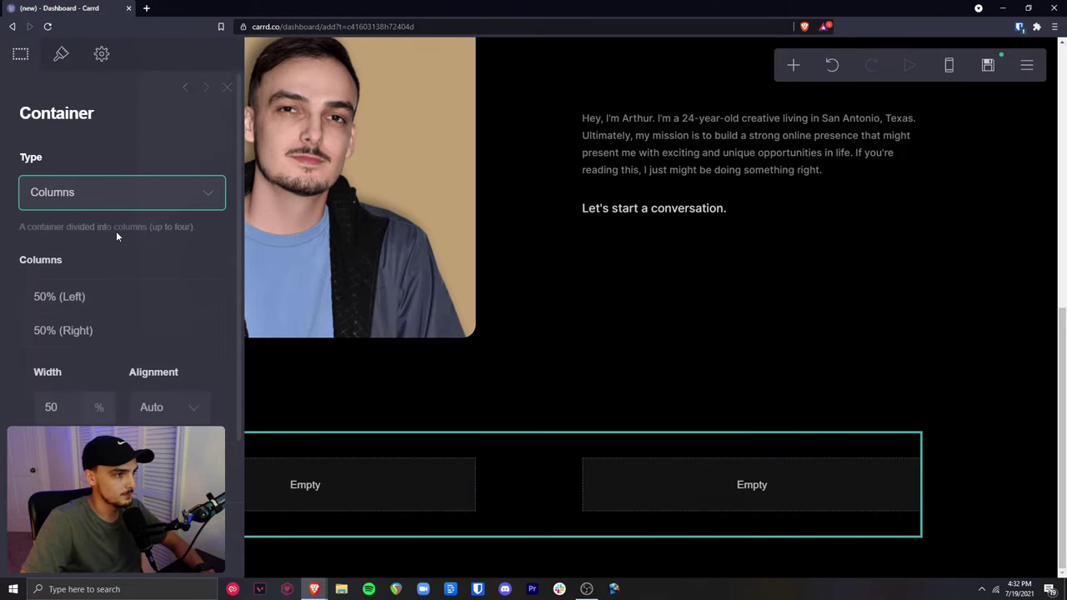
# Set the left column of the new container to a width of 75%
pyautogui.click(112, 300)
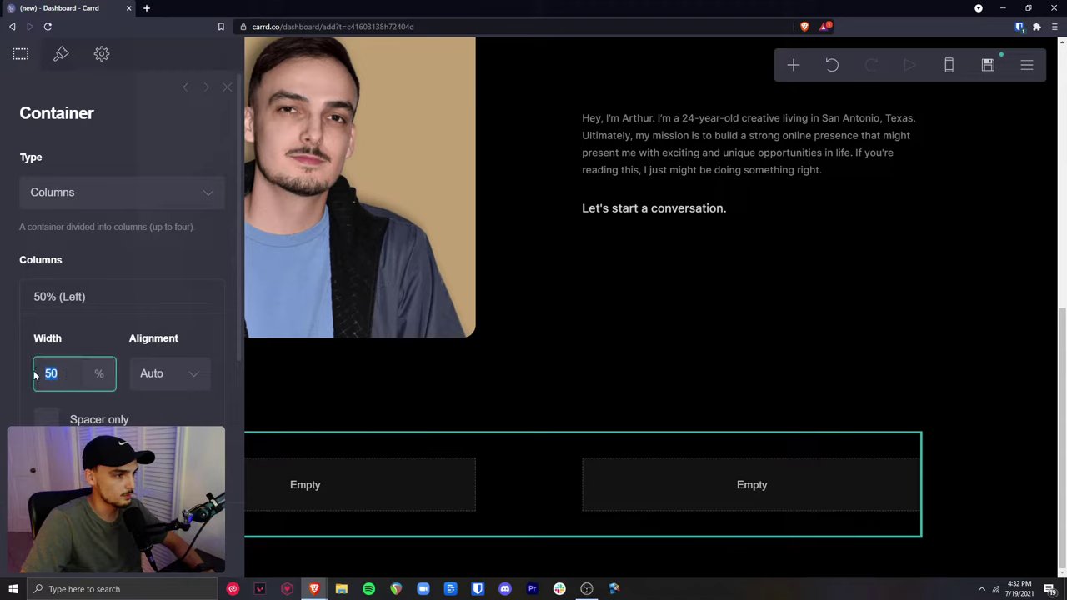
pyautogui.write('75')
pyautogui.press('Return')
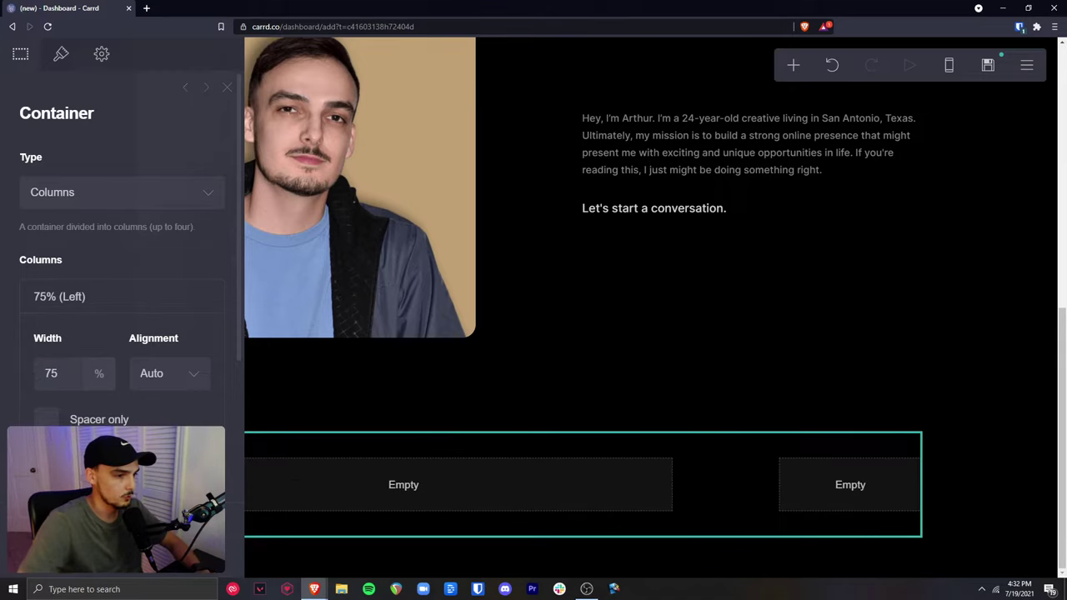
pyautogui.press('Escape')
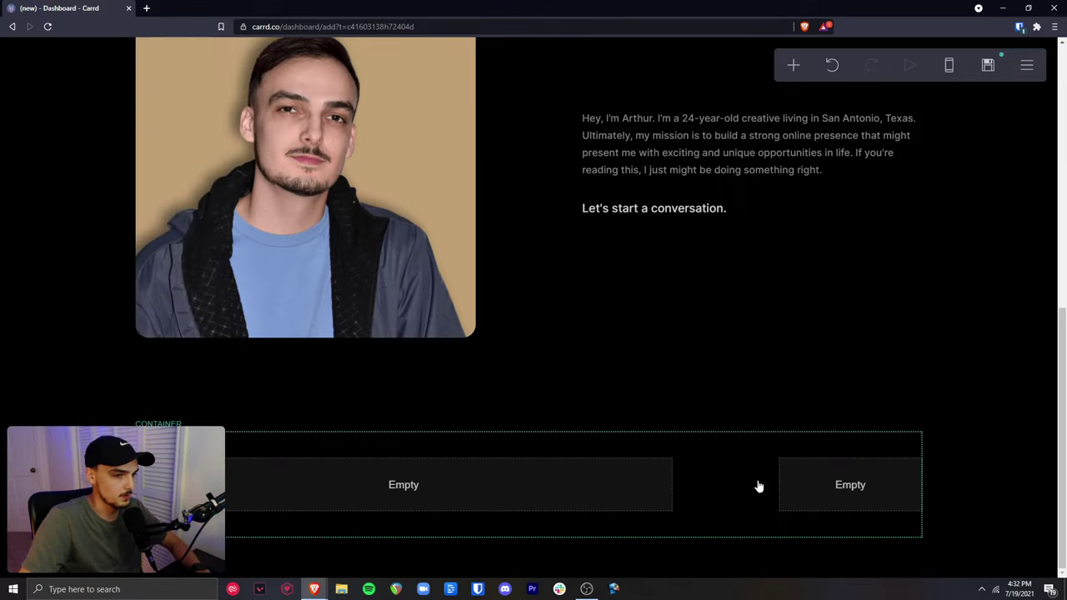
# Add a text element in the wide left column reading "I write about the internet and what's happening in technology."
pyautogui.click(579, 504)
pyautogui.click(625, 118)
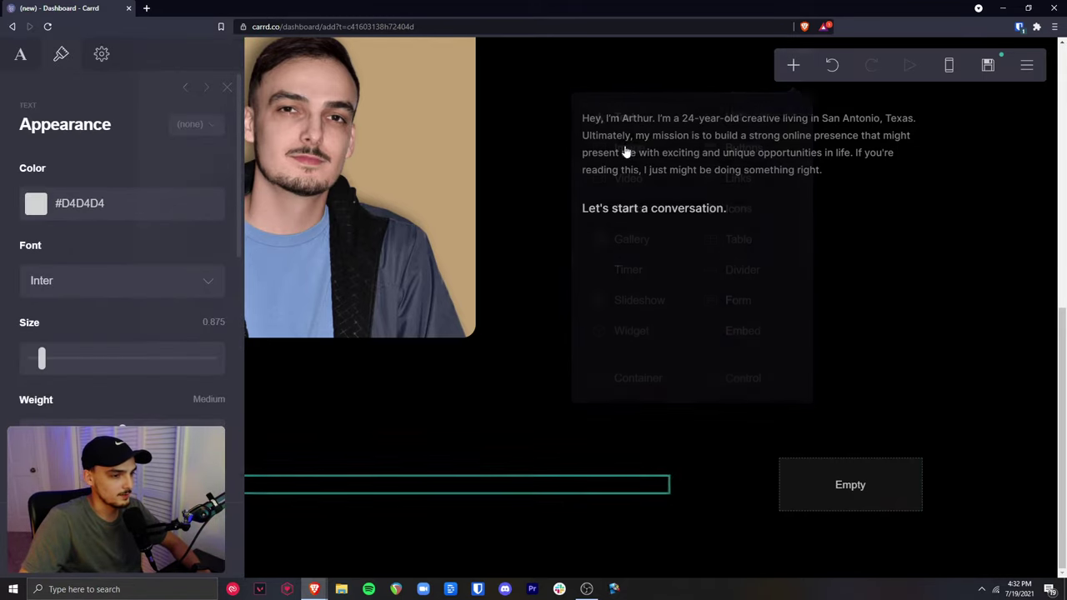
pyautogui.press('Escape')
pyautogui.click(166, 484)
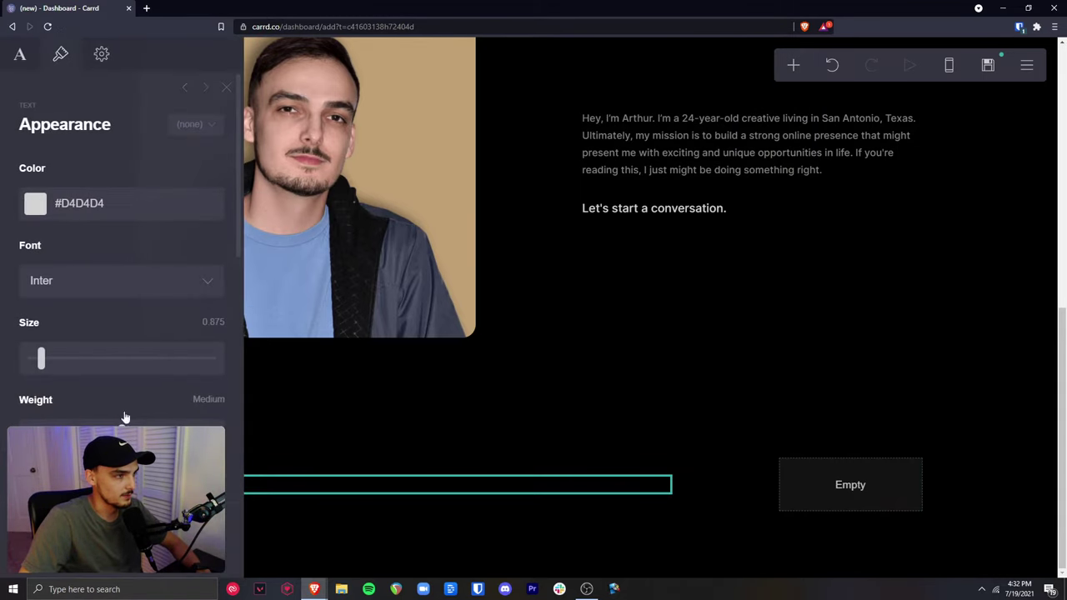
pyautogui.click(20, 54)
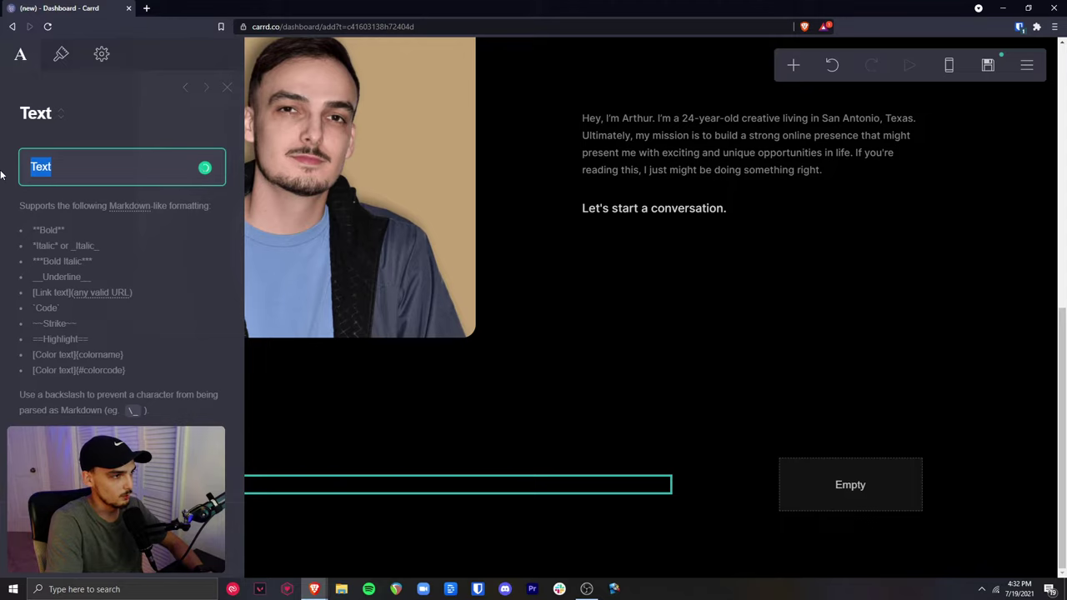
pyautogui.press('BackSpace')
pyautogui.write("I write about the internet and what's happening in technology.")
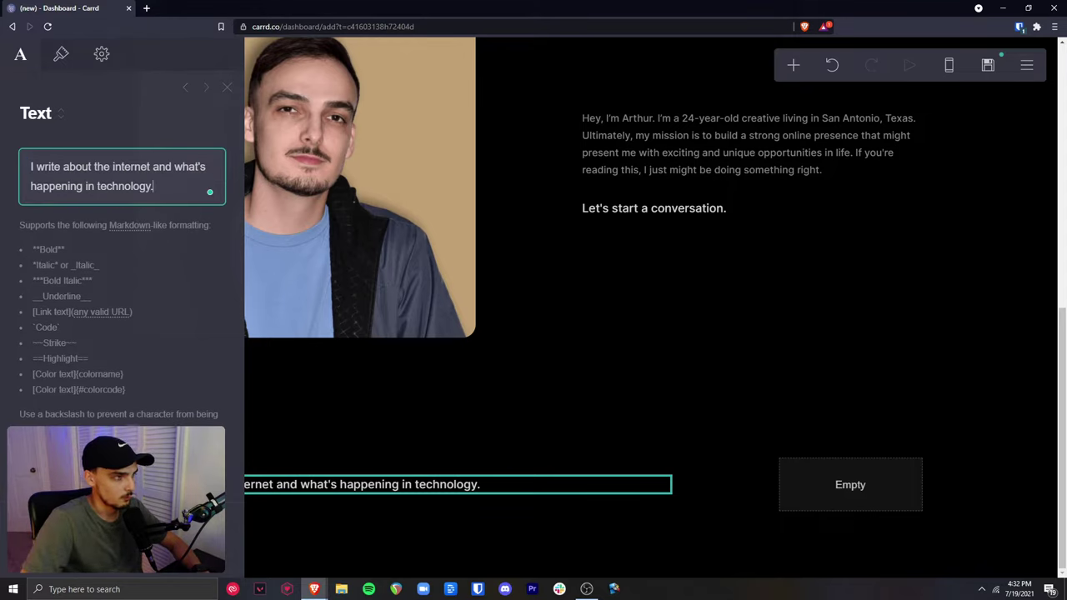
pyautogui.press('Escape')
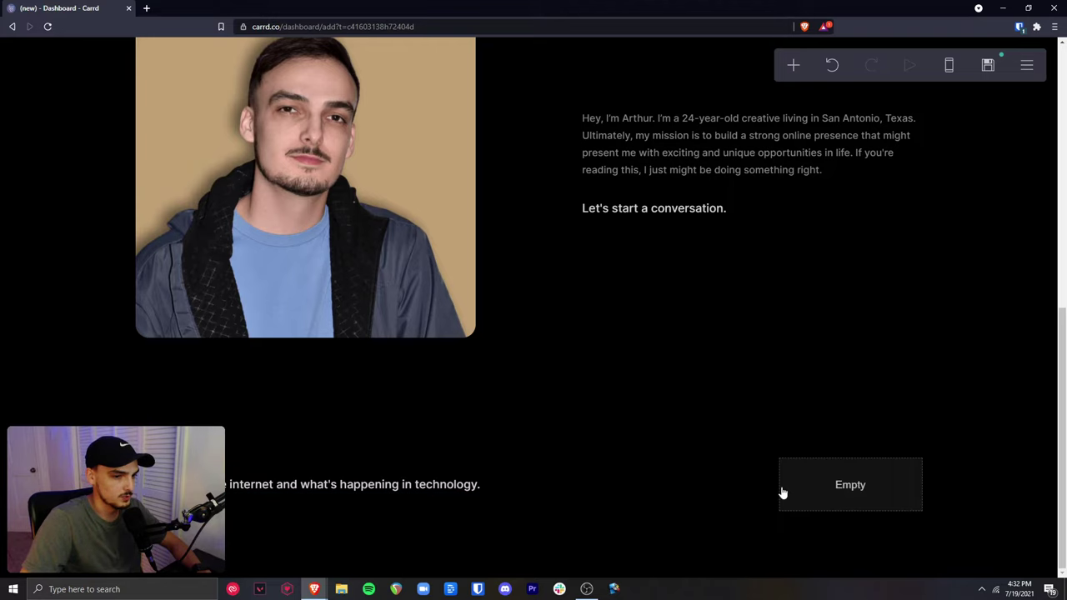
# Add a Buttons element and place it in the empty right column beside the technology text
pyautogui.click(824, 491)
pyautogui.click(793, 66)
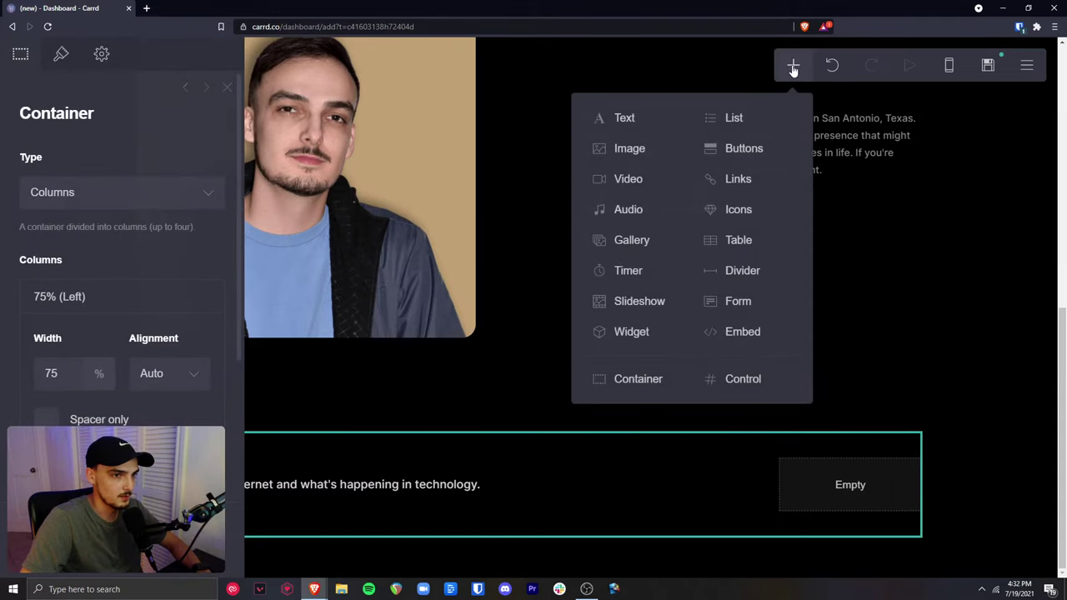
pyautogui.click(755, 152)
pyautogui.moveTo(255, 489); pyautogui.dragTo(858, 486)
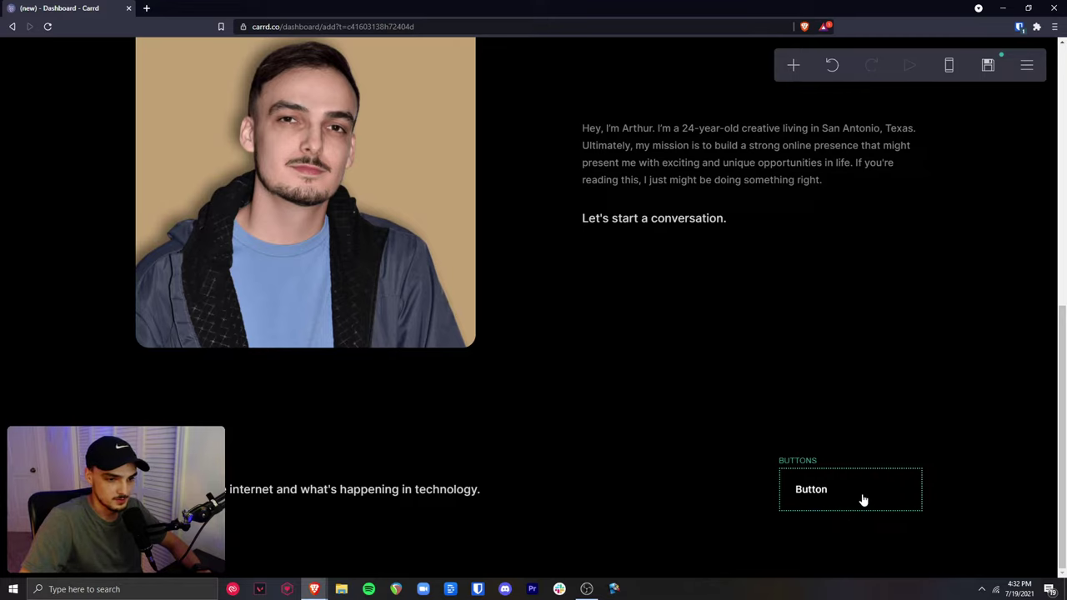
pyautogui.click(858, 491)
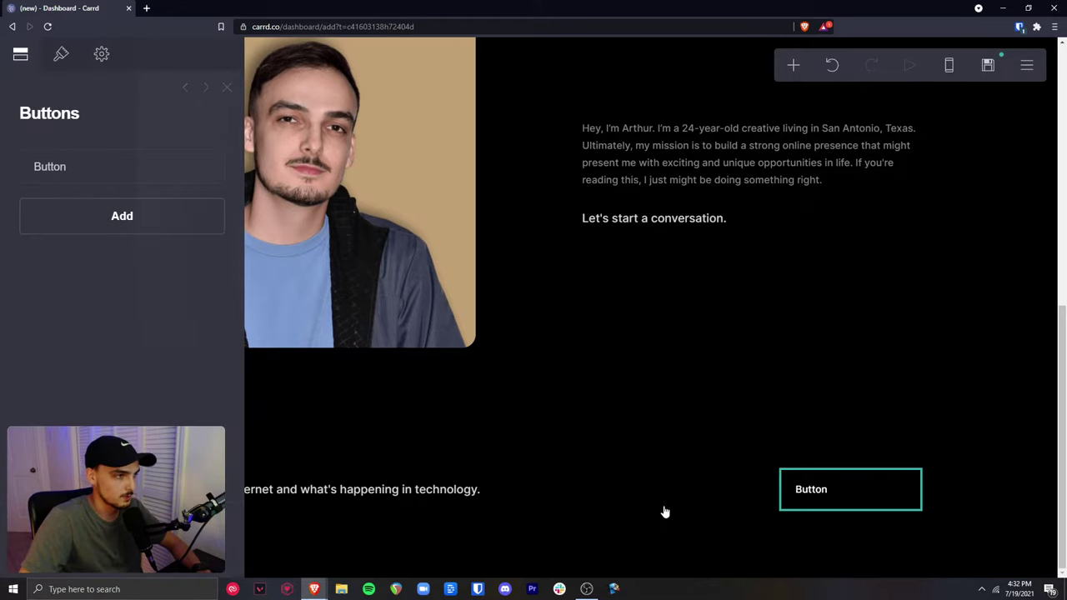
pyautogui.click(63, 56)
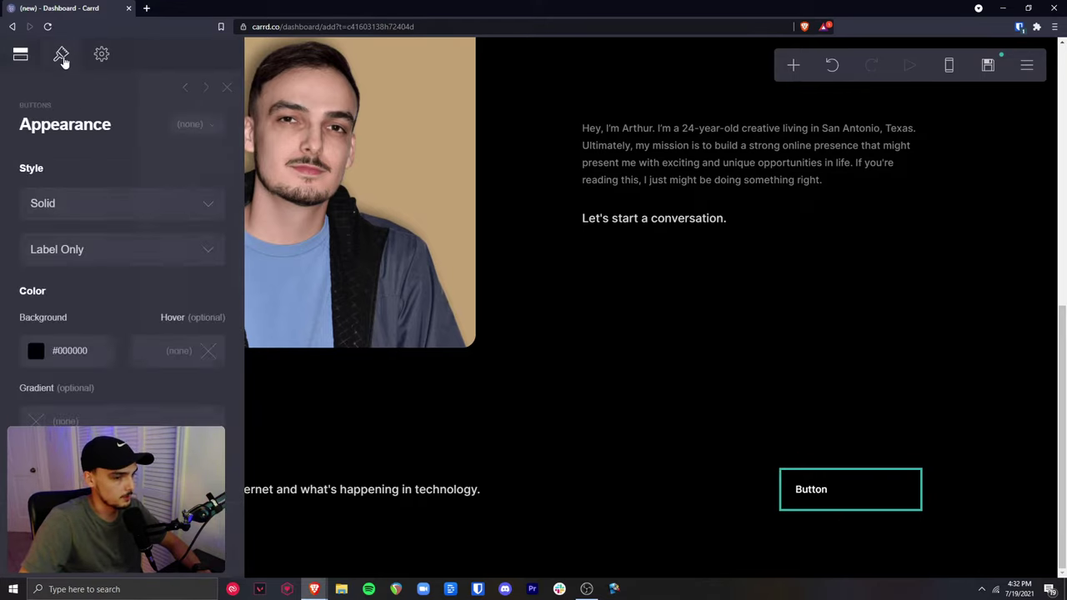
pyautogui.click(98, 351)
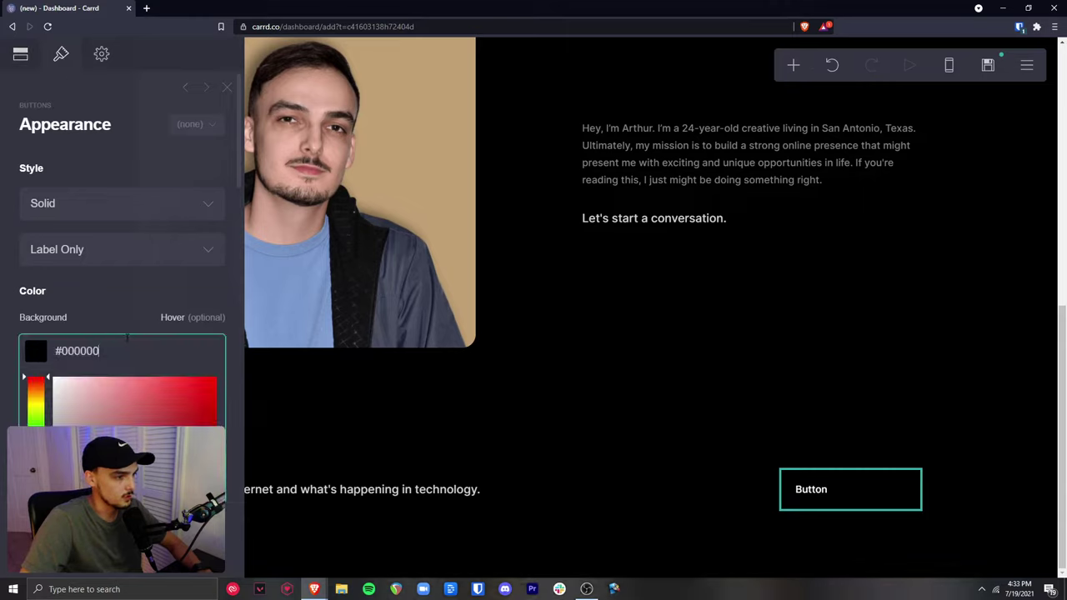
pyautogui.hotkey('ctrl', 'a')
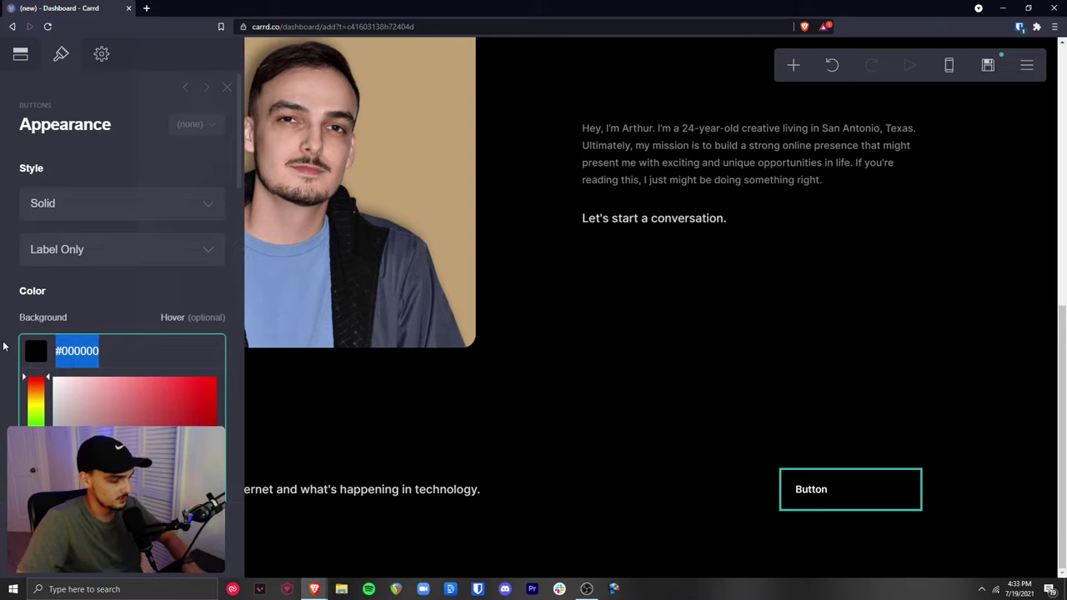
pyautogui.write("HEY, I'M")
pyautogui.hotkey('ctrl', 'a')
pyautogui.press('BackSpace')
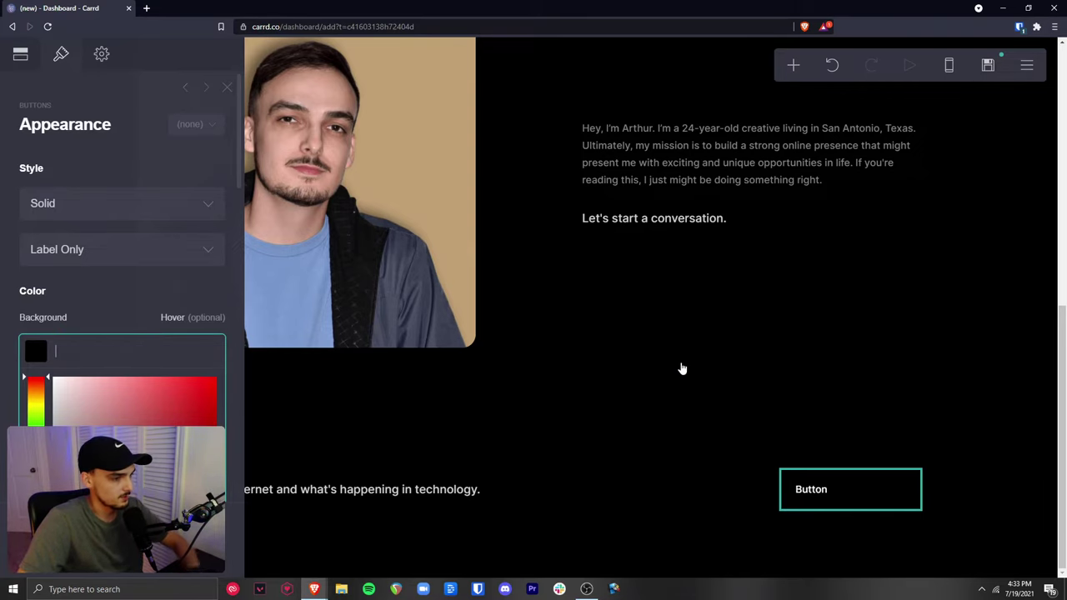
# Copy the gold color of the "Digital Creator" title and set it as the button's background, #C2A275
pyautogui.scroll(4, 684, 367)
pyautogui.scroll(2, 711, 356)
pyautogui.click(465, 275)
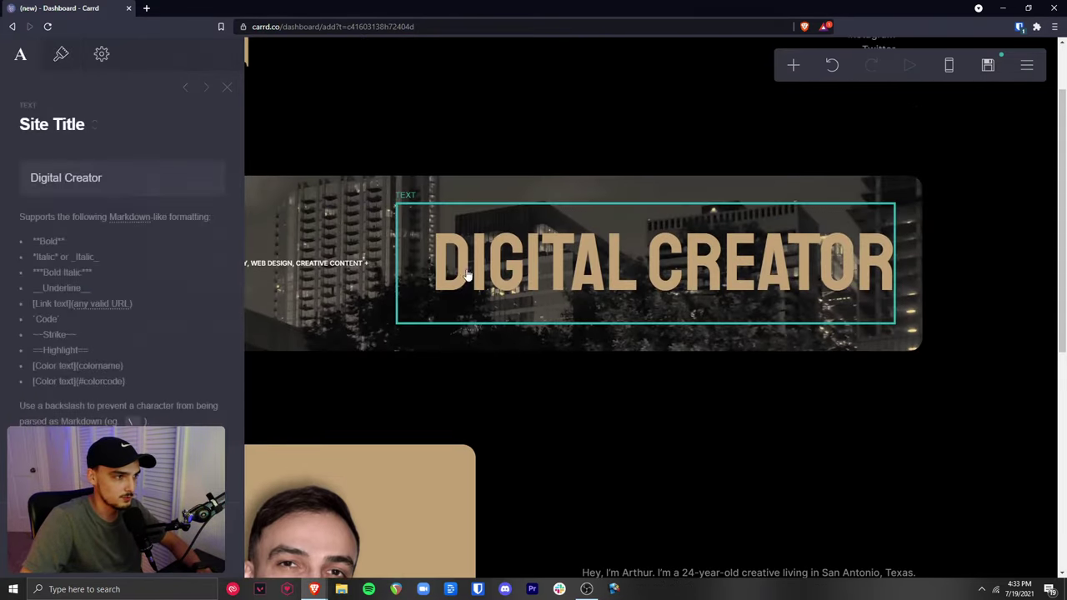
pyautogui.click(60, 55)
pyautogui.press('Escape')
pyautogui.scroll(-5, 565, 376)
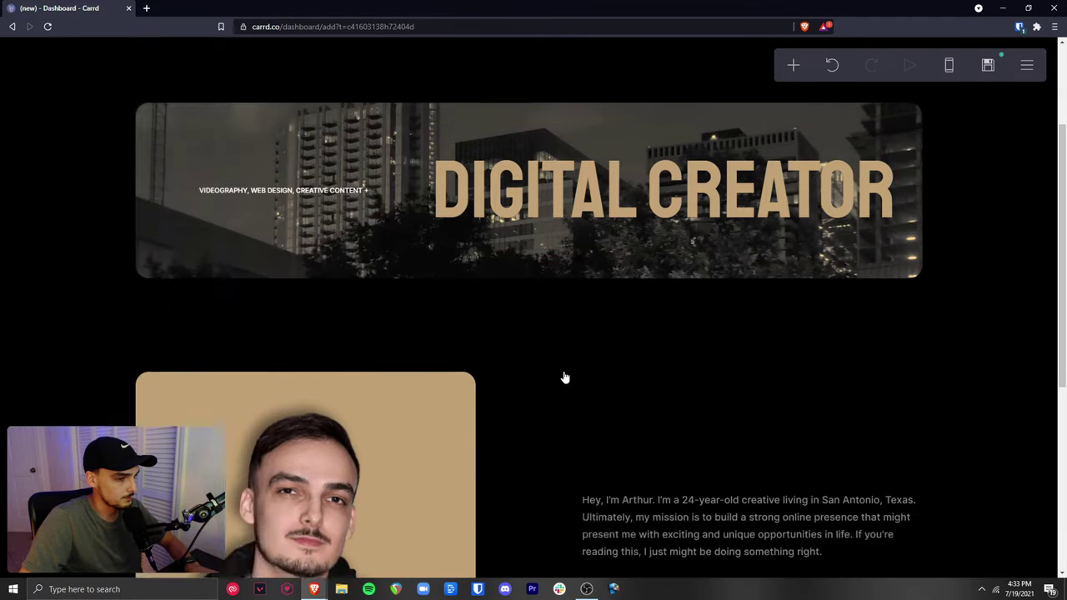
pyautogui.click(842, 490)
pyautogui.press('Escape')
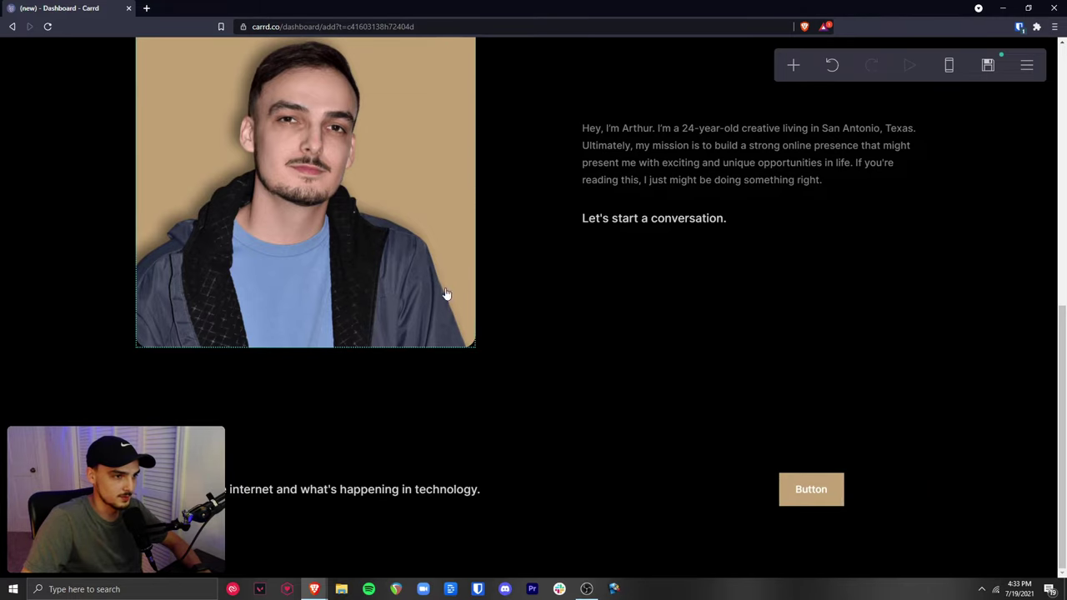
pyautogui.scroll(6, 888, 486)
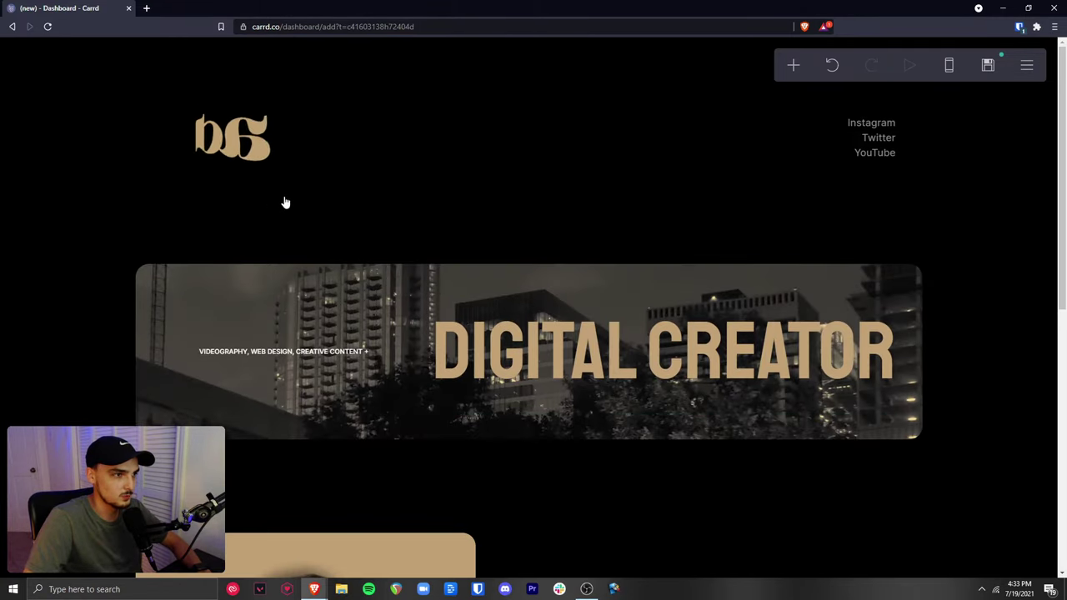
pyautogui.scroll(-2, 914, 469)
pyautogui.scroll(-3, 943, 455)
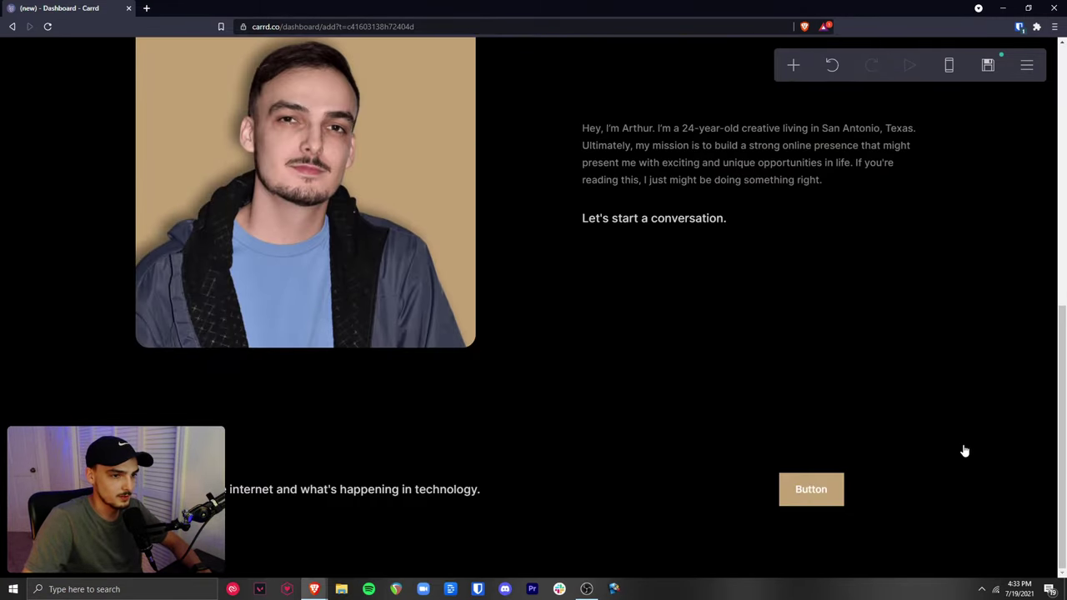
pyautogui.scroll(6, 745, 482)
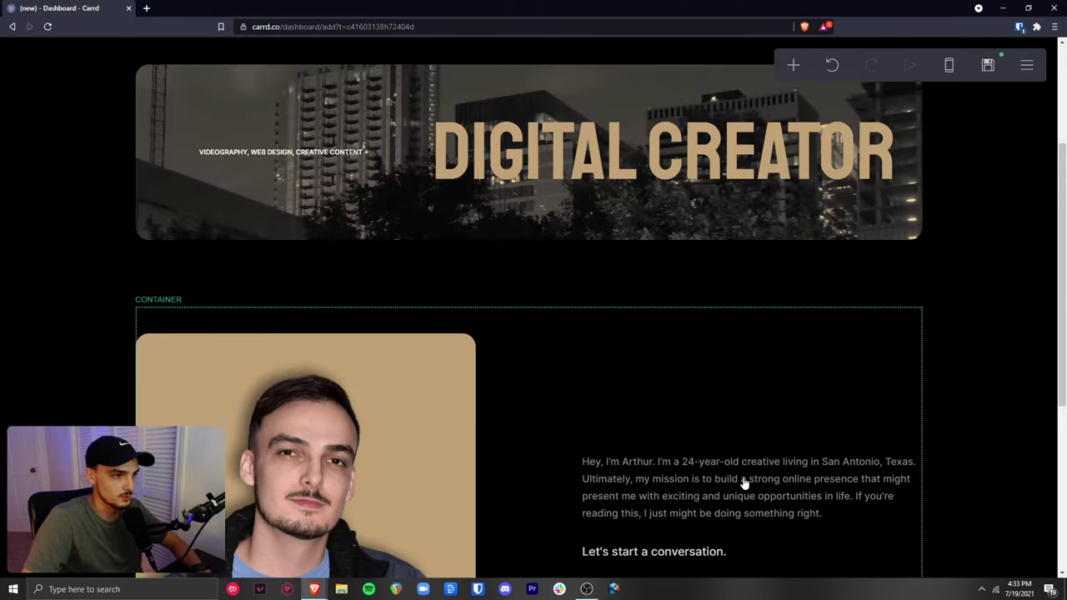
pyautogui.scroll(-5, 803, 457)
pyautogui.scroll(-1, 808, 460)
# Add a dark orange gradient color, #A35A05, to the gold button's background
pyautogui.click(804, 490)
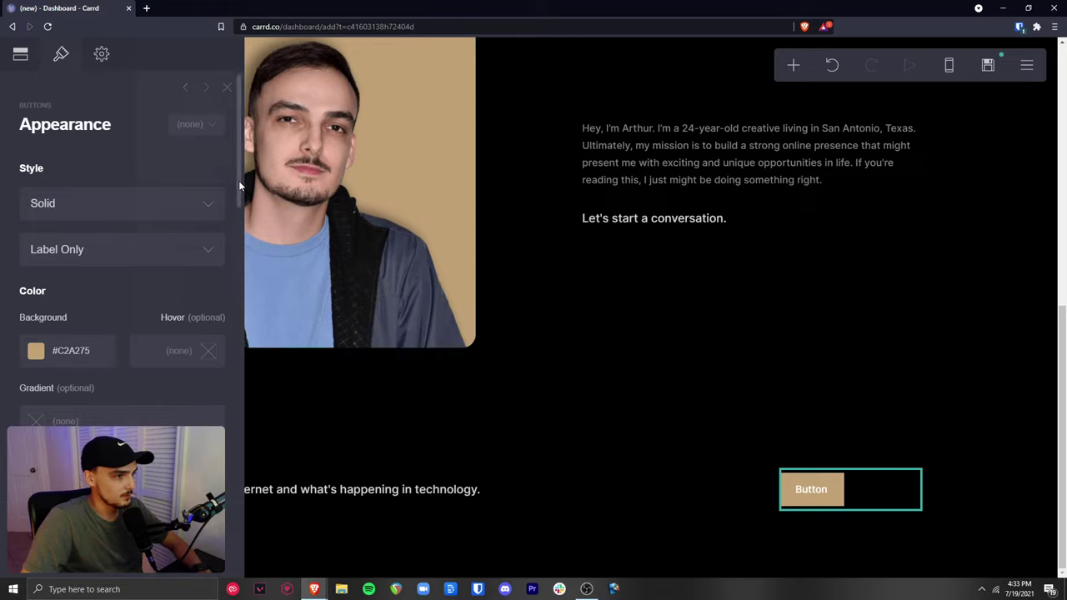
pyautogui.moveTo(238, 180); pyautogui.dragTo(234, 202)
pyautogui.click(87, 355)
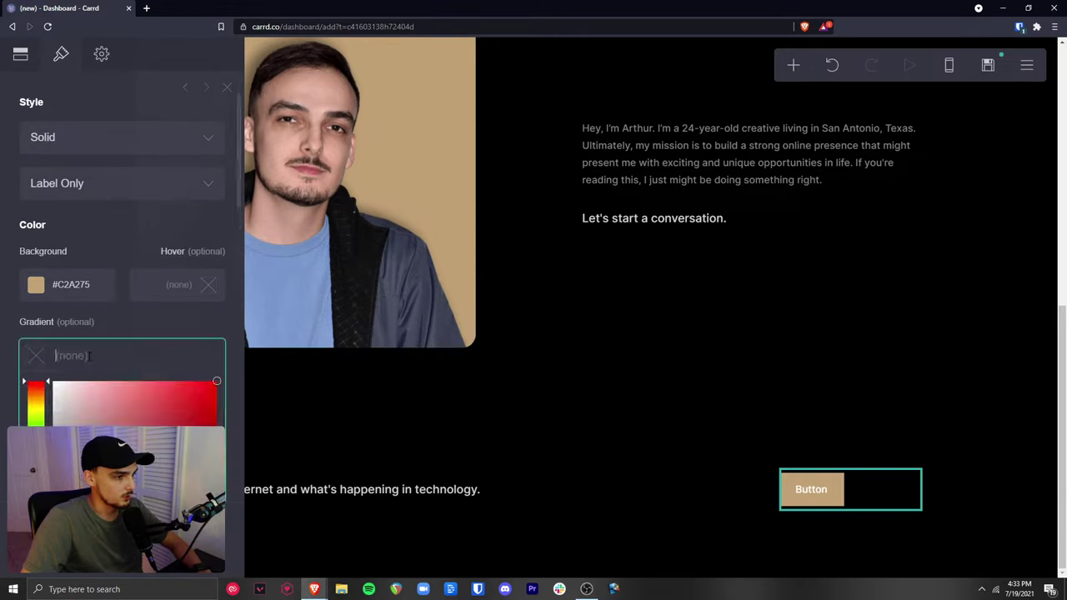
pyautogui.scroll(-2, 133, 334)
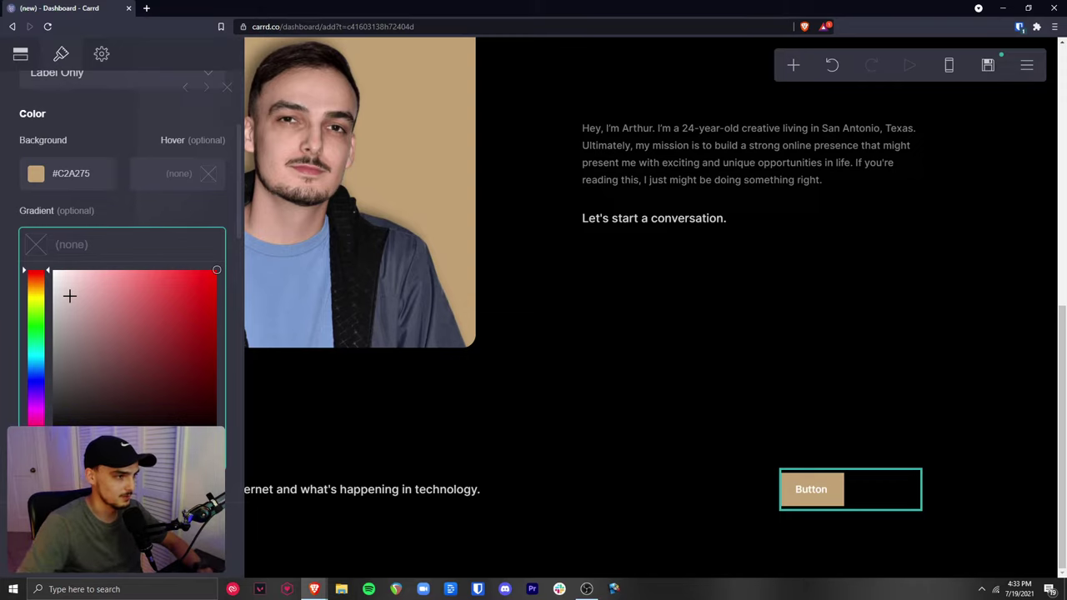
pyautogui.moveTo(38, 290); pyautogui.dragTo(37, 285)
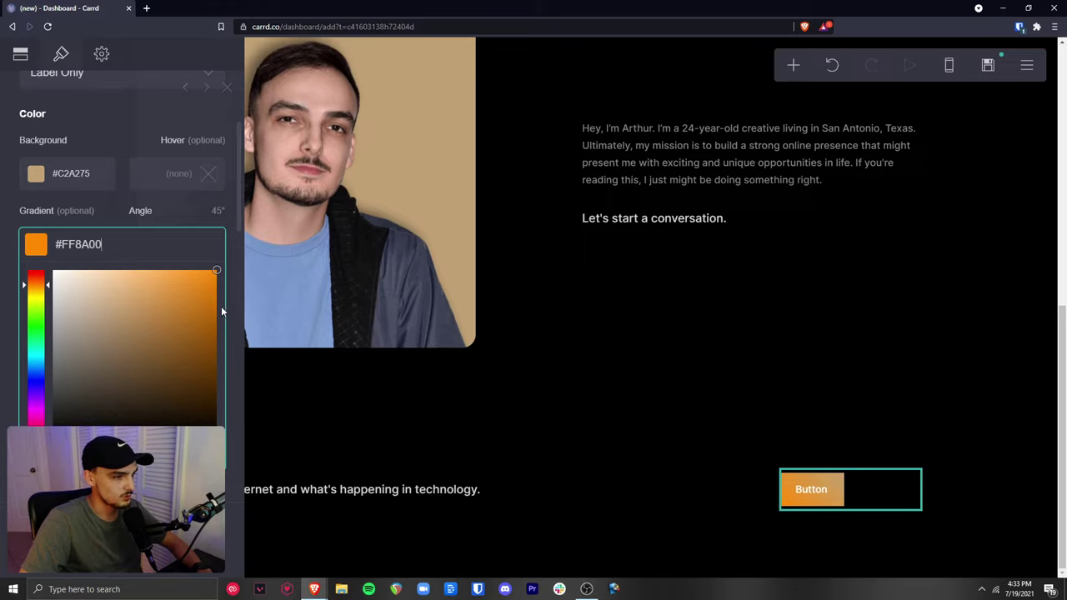
pyautogui.moveTo(220, 307)
pyautogui.mouseDown()
pyautogui.moveTo(210, 306)
pyautogui.moveTo(211, 331)
pyautogui.mouseUp()
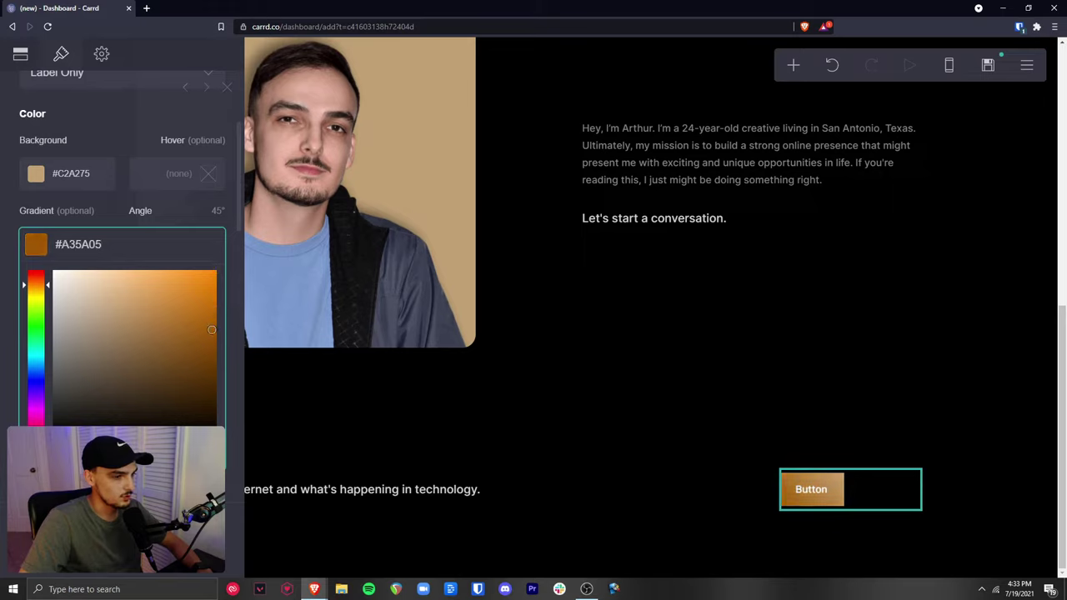
pyautogui.click(429, 543)
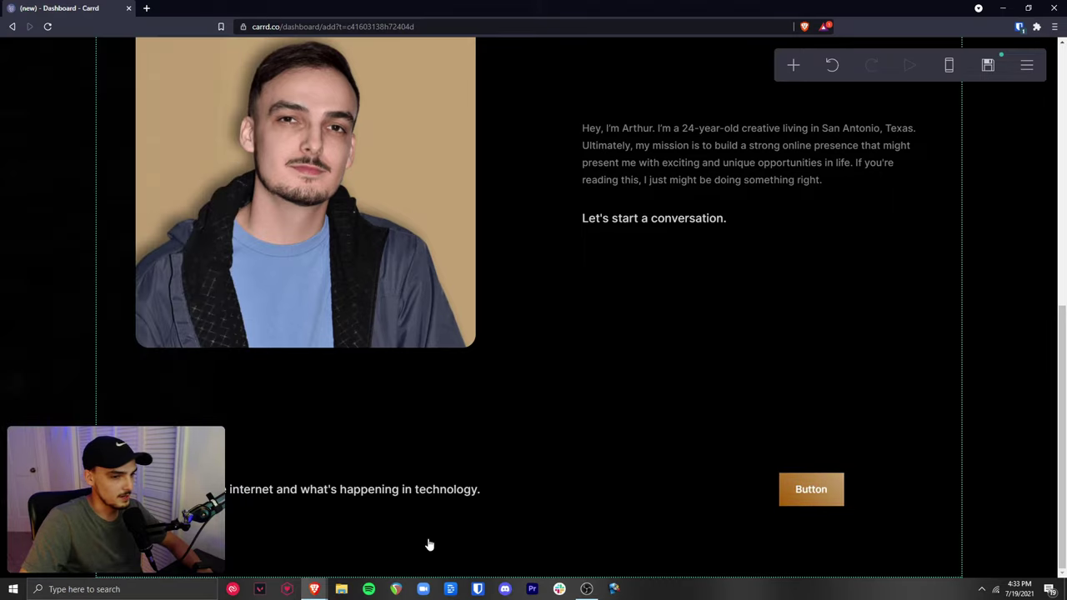
# Change the button's label to "Go to blog"
pyautogui.click(831, 500)
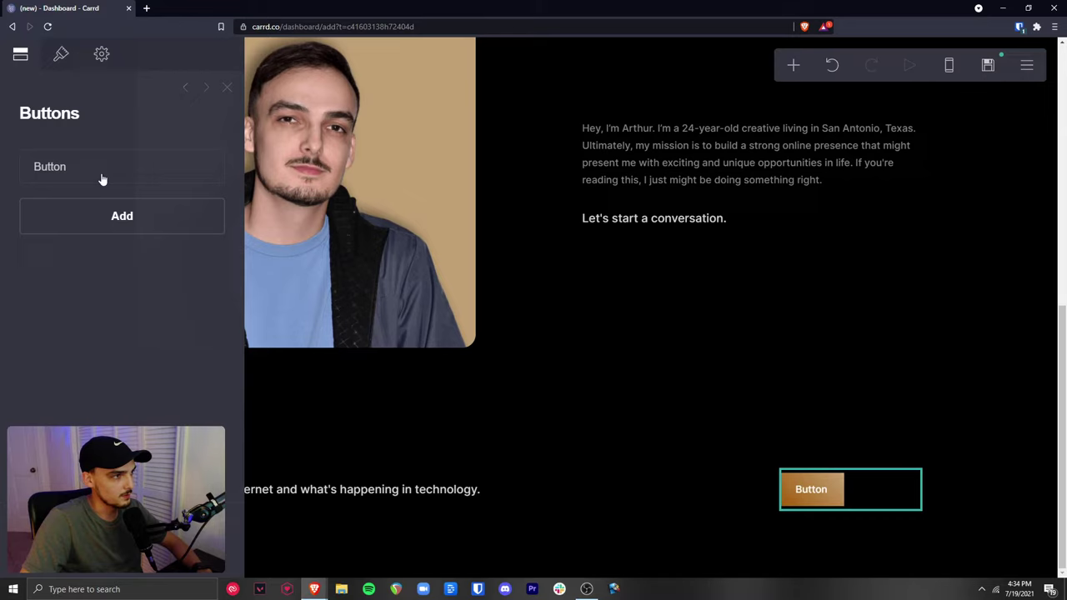
pyautogui.click(87, 173)
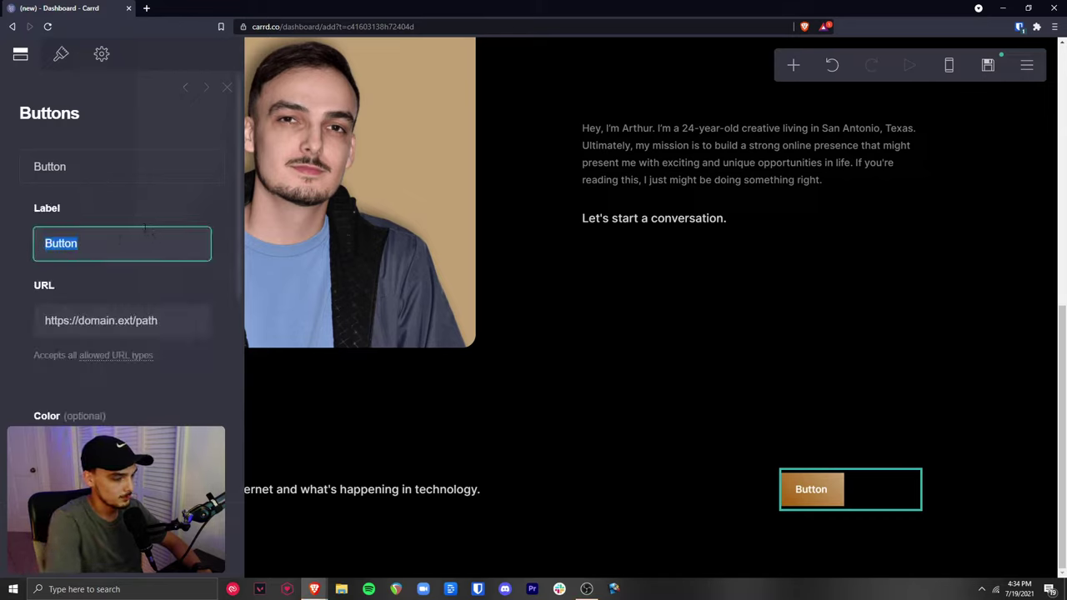
pyautogui.write('Go to bl')
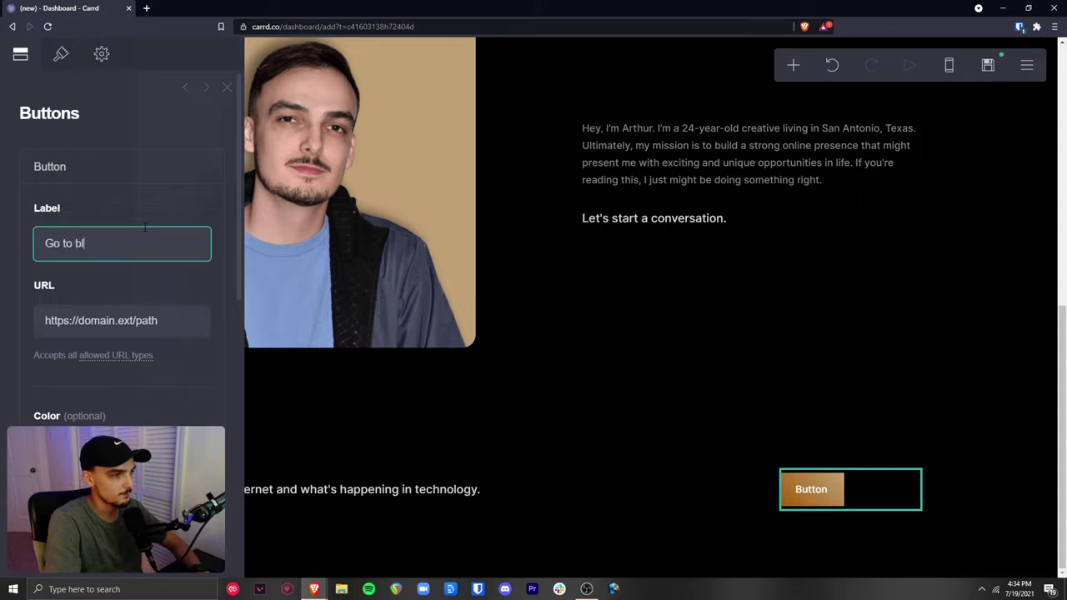
pyautogui.write('og')
pyautogui.click(94, 133)
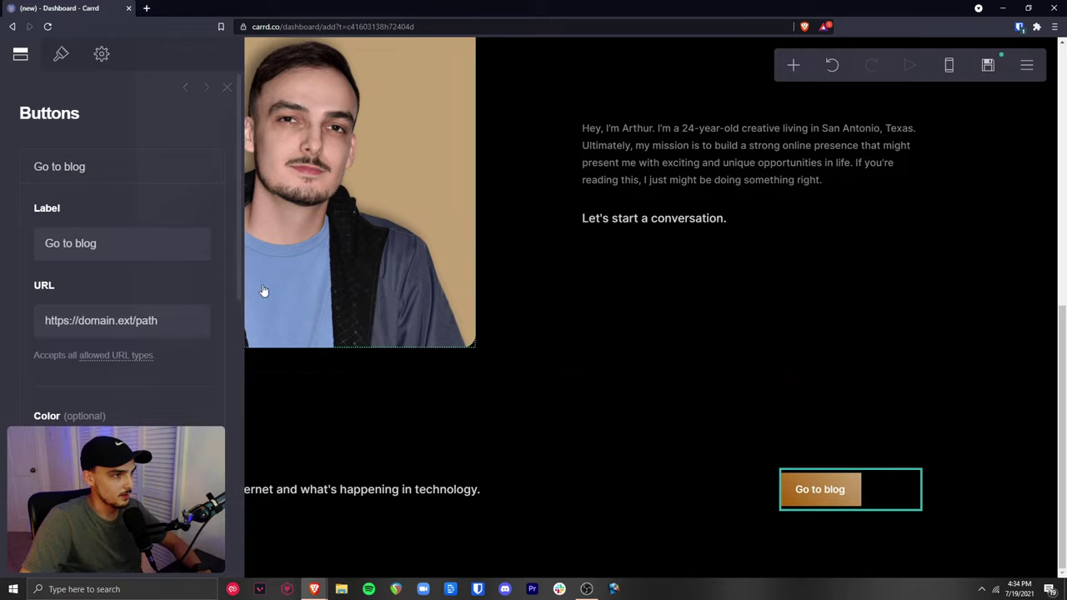
# Change the "Go to blog" button's style to Label + Icon and open its label and icon settings
pyautogui.click(61, 64)
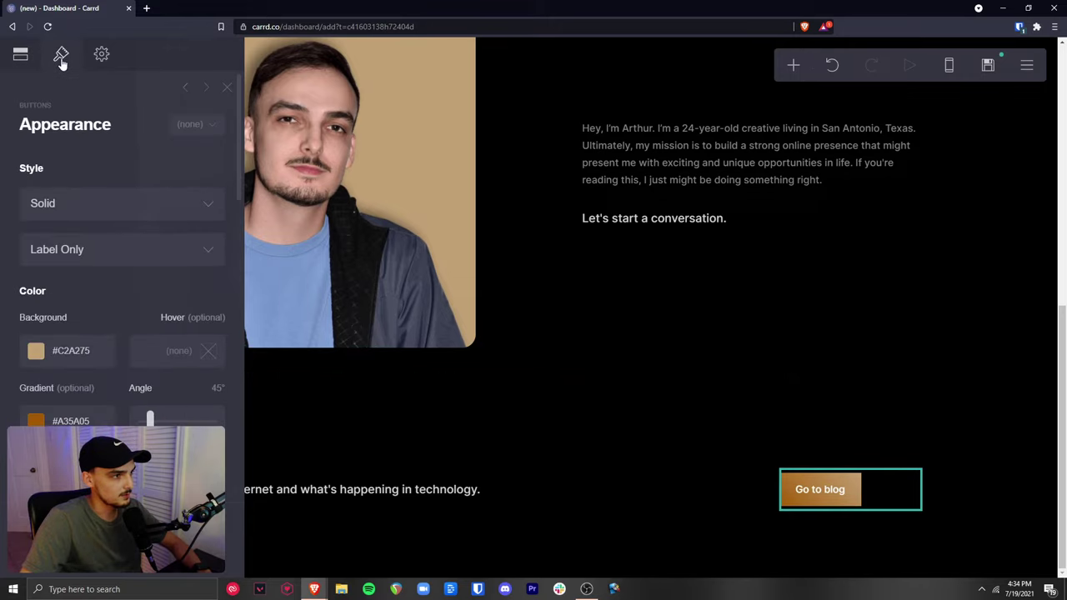
pyautogui.click(121, 252)
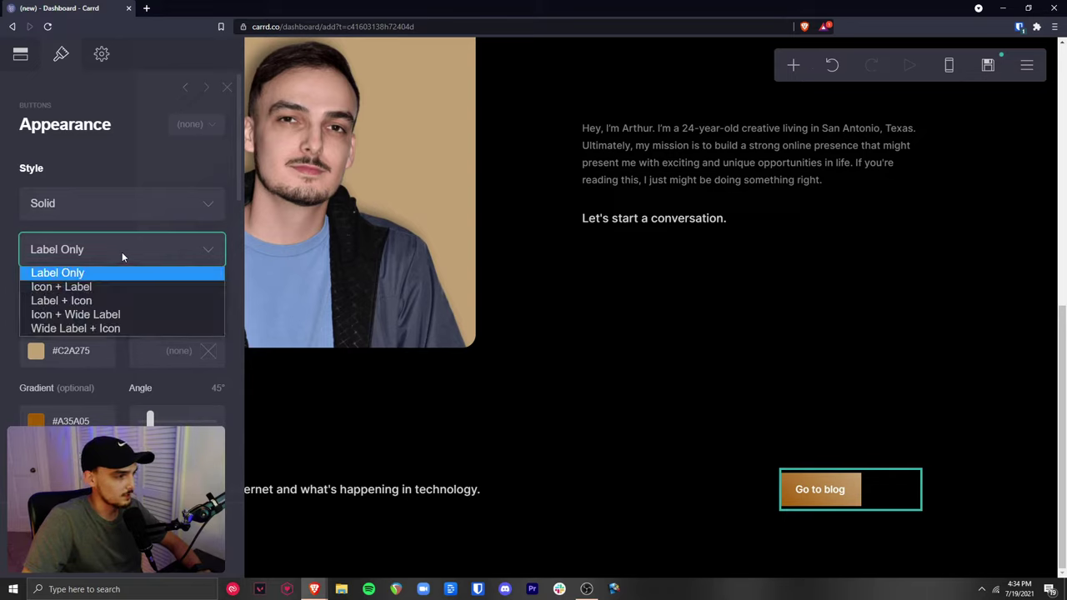
pyautogui.click(90, 302)
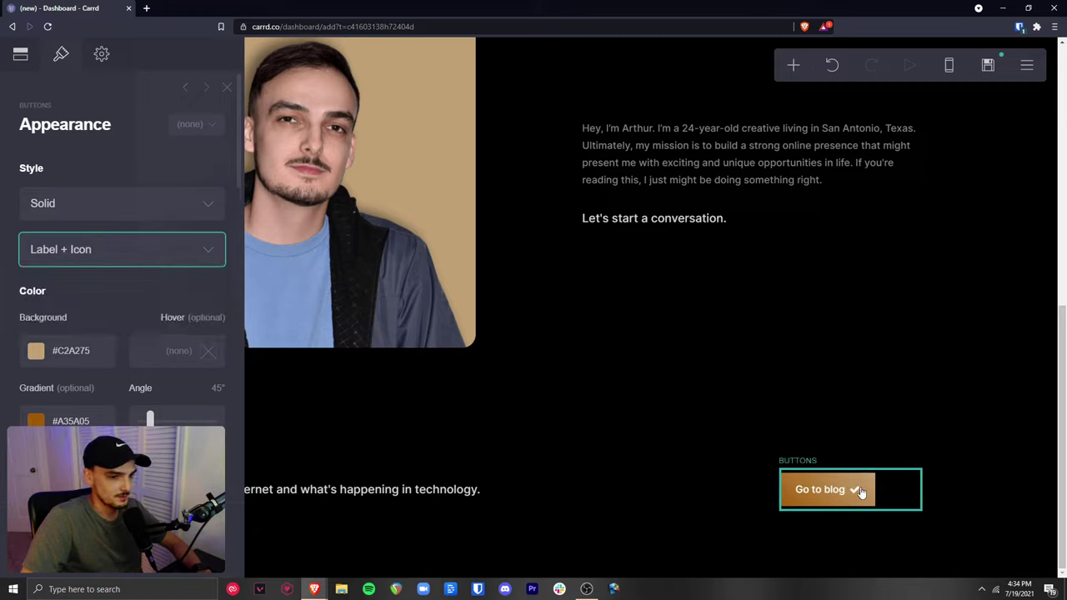
pyautogui.click(22, 58)
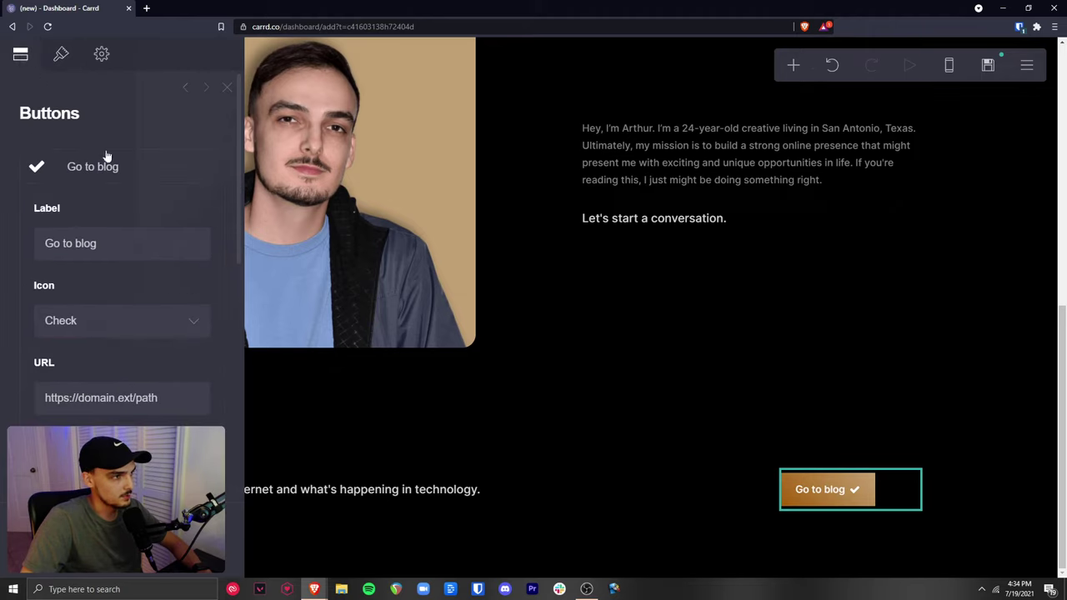
# Change the "Go to blog" button's icon to Right Arrow (light)
pyautogui.click(129, 321)
pyautogui.scroll(-1, 198, 285)
pyautogui.scroll(4, 167, 141)
pyautogui.moveTo(206, 44)
pyautogui.mouseDown()
pyautogui.moveTo(190, 165)
pyautogui.moveTo(198, 240)
pyautogui.moveTo(210, 60)
pyautogui.mouseUp()
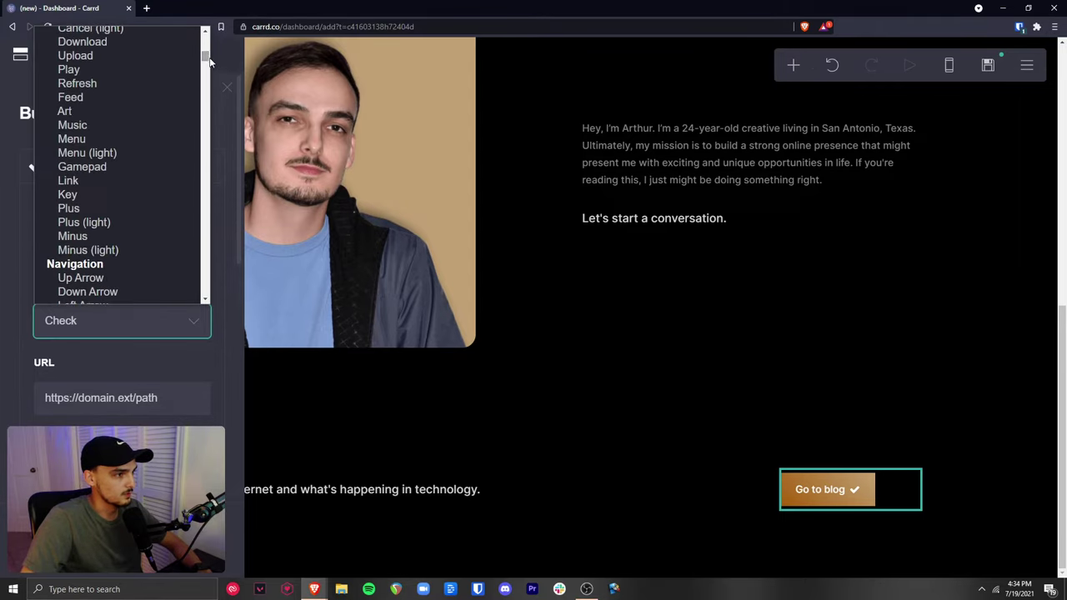
pyautogui.scroll(-4, 153, 187)
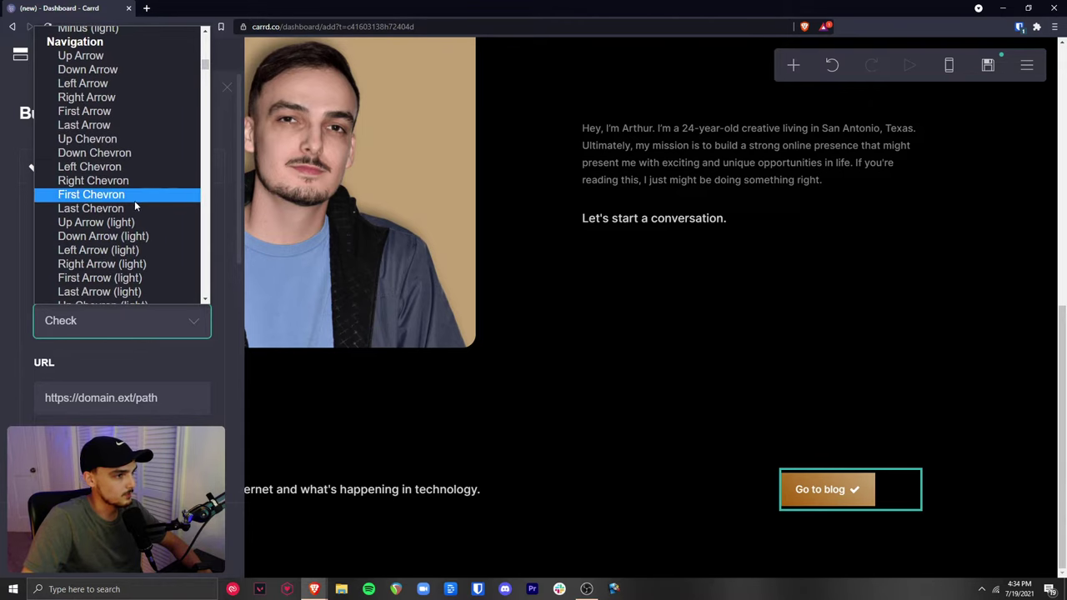
pyautogui.scroll(-3, 134, 200)
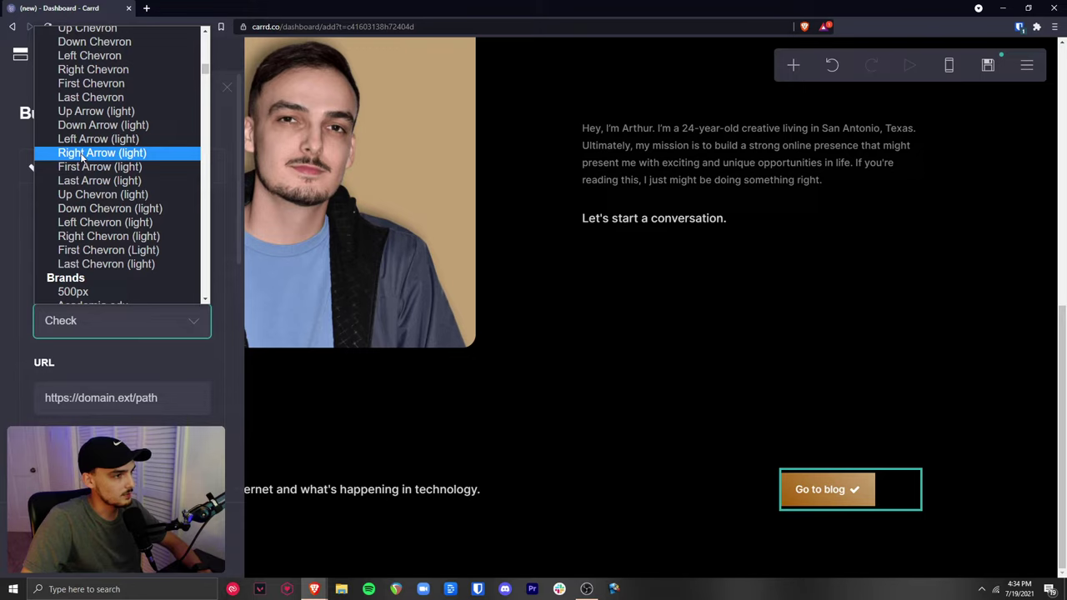
pyautogui.scroll(3, 83, 157)
pyautogui.scroll(-6, 84, 100)
pyautogui.scroll(3, 127, 157)
pyautogui.click(125, 150)
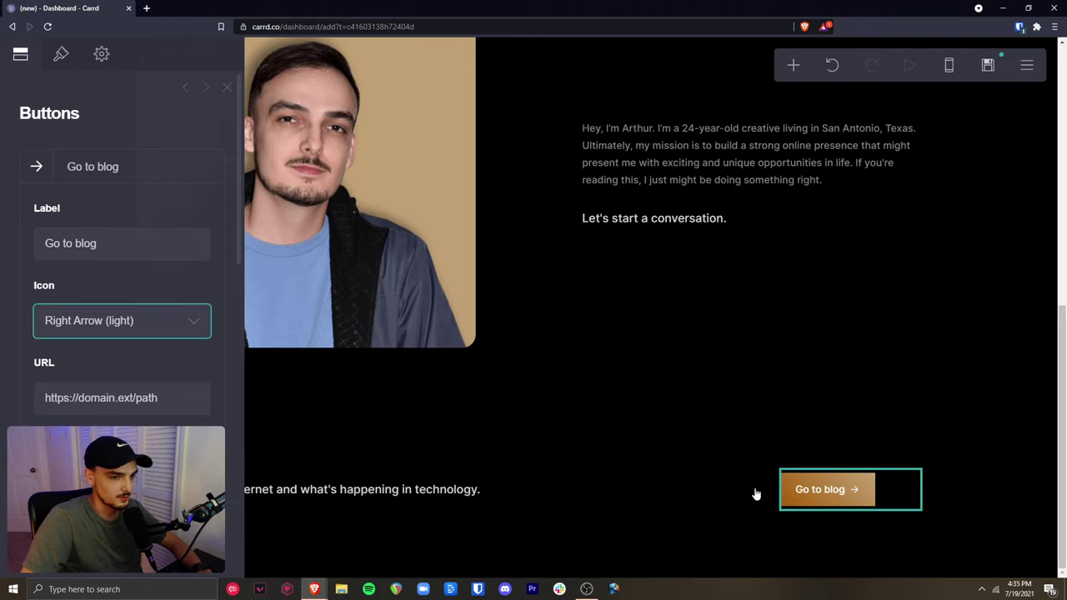
# Set the "Go to blog" button's corner rounding to 1
pyautogui.click(64, 66)
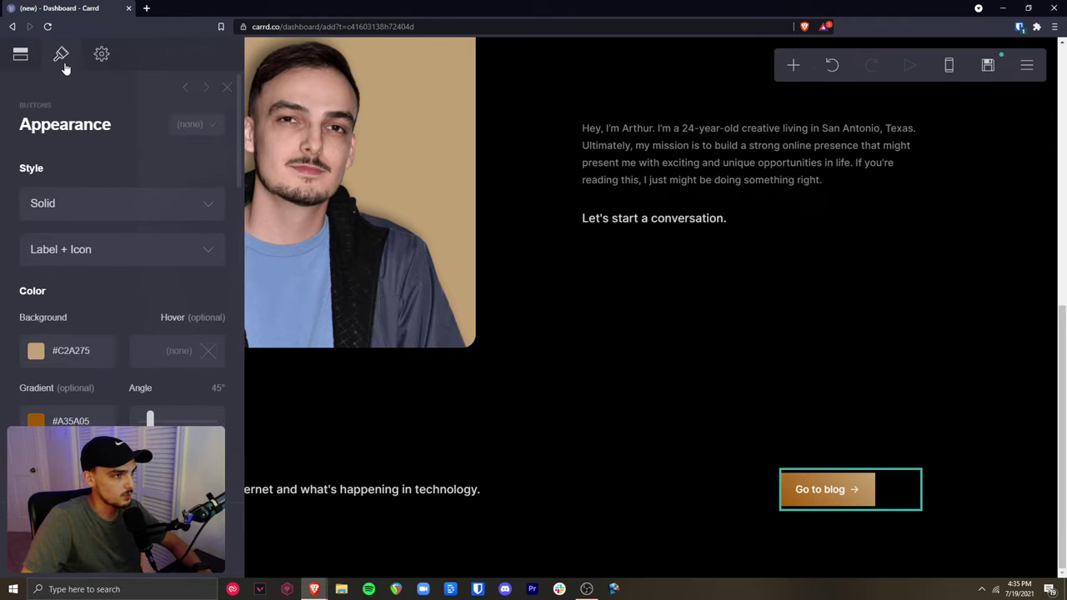
pyautogui.moveTo(237, 141); pyautogui.dragTo(232, 274)
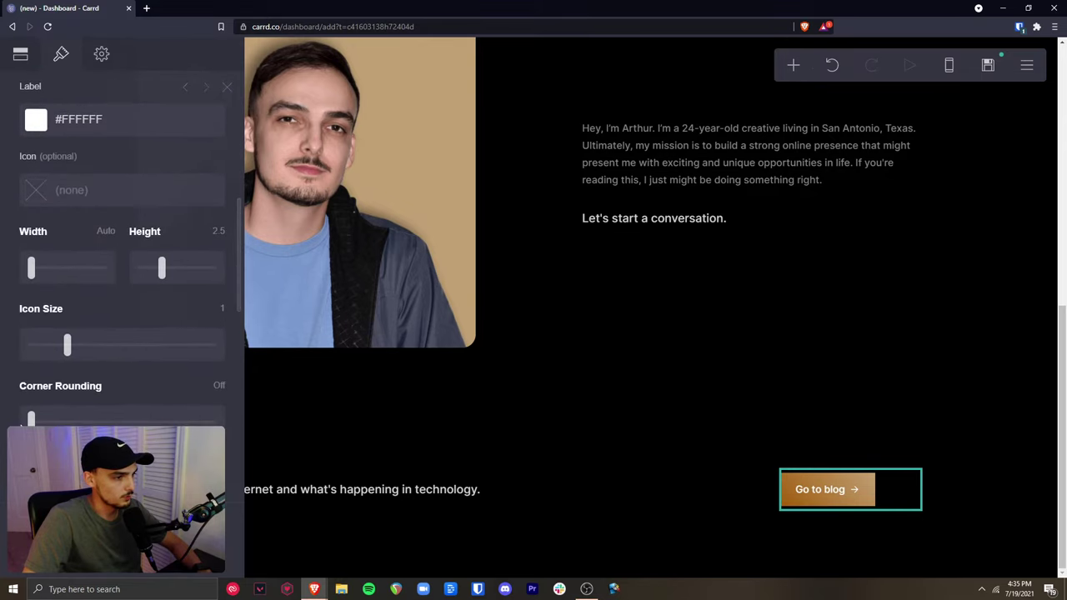
pyautogui.moveTo(31, 418); pyautogui.dragTo(233, 394)
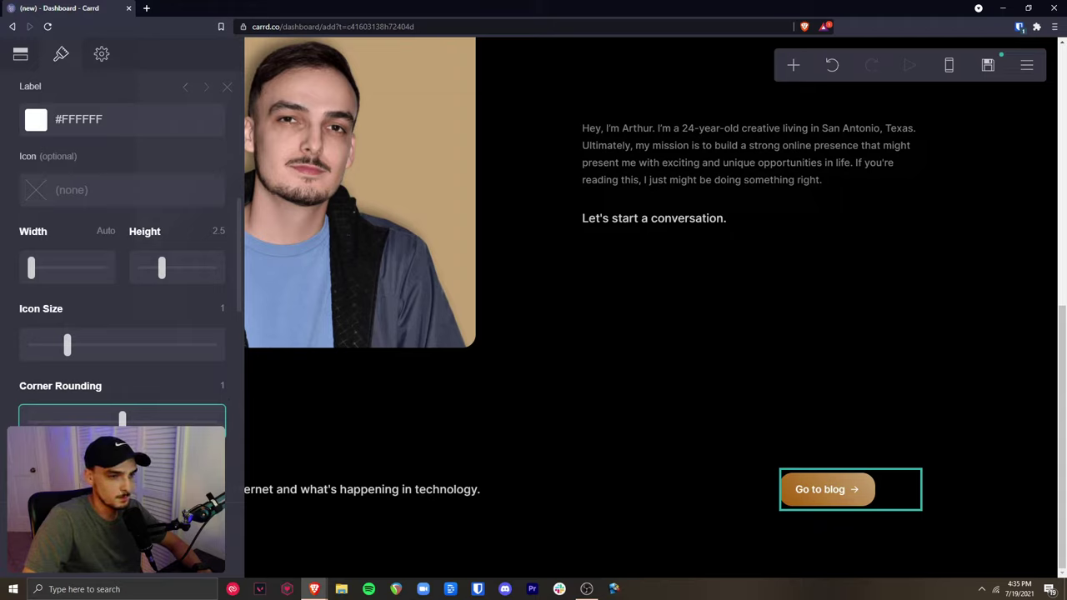
# Copy the button's dark orange gradient color and set it as the background's hover color, #A35A05
pyautogui.scroll(5, 156, 417)
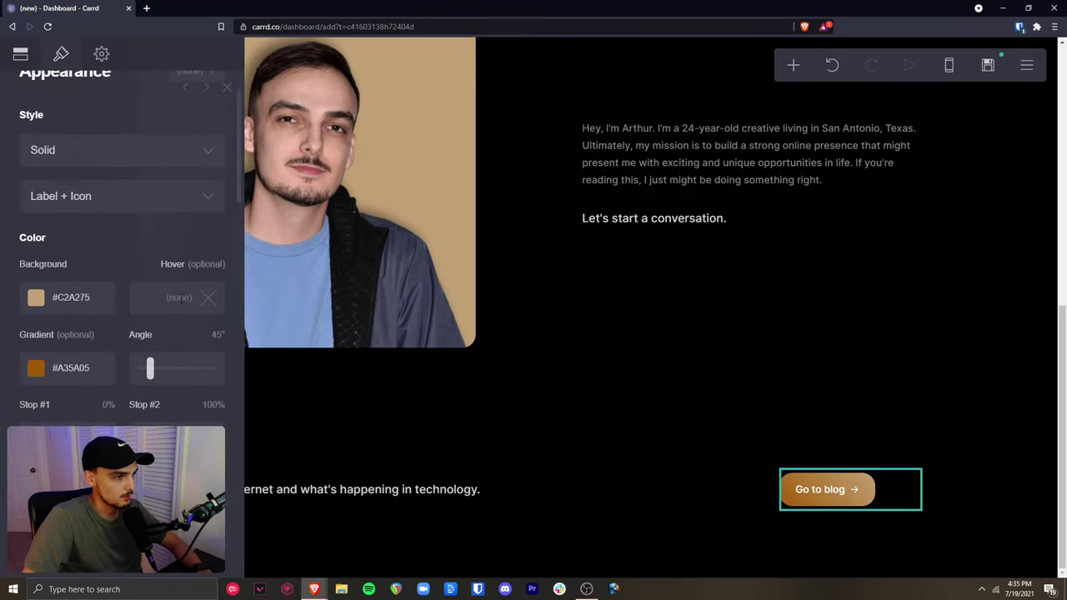
pyautogui.click(99, 367)
pyautogui.hotkey('ctrl', 'c')
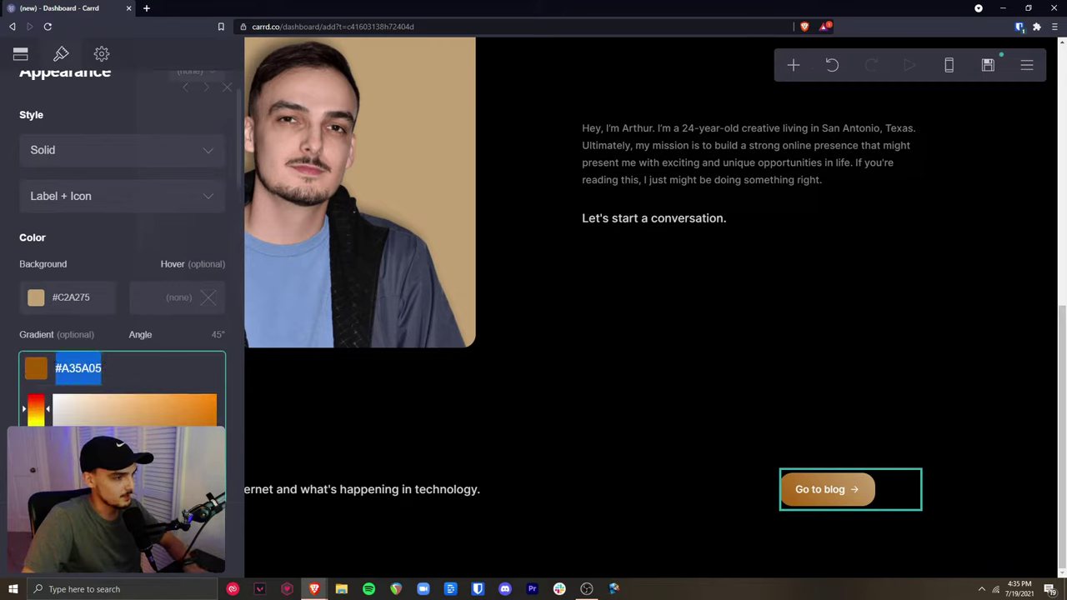
pyautogui.click(176, 301)
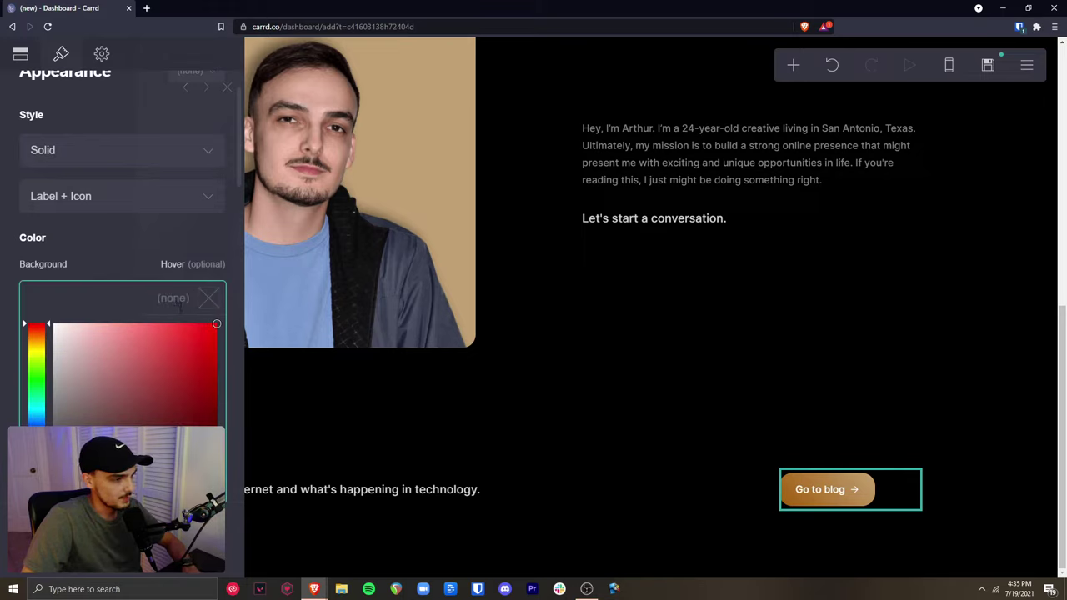
pyautogui.hotkey('ctrl', 'v')
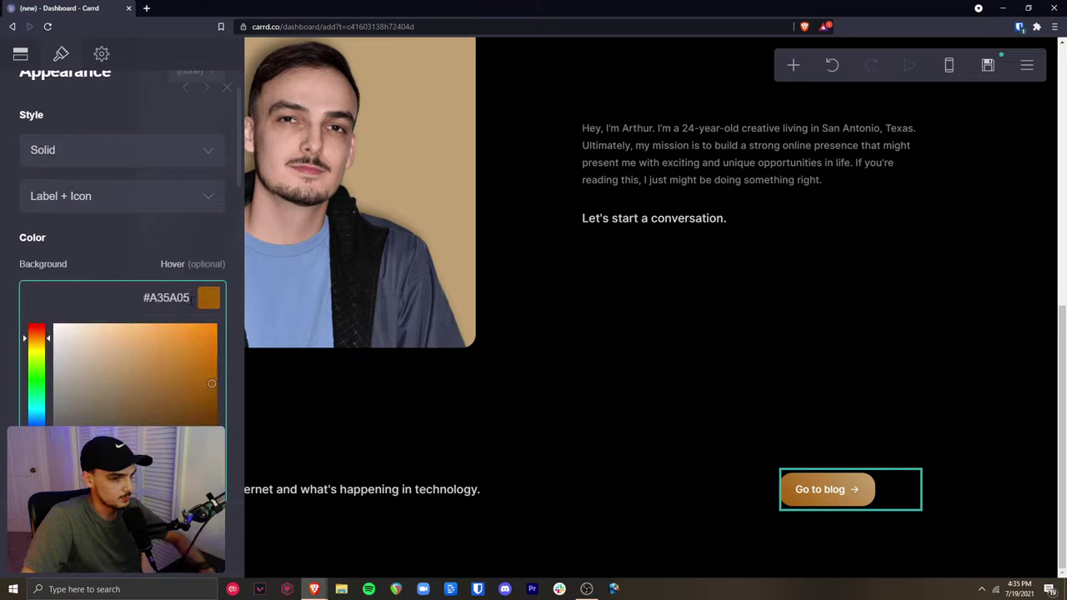
pyautogui.press('Return')
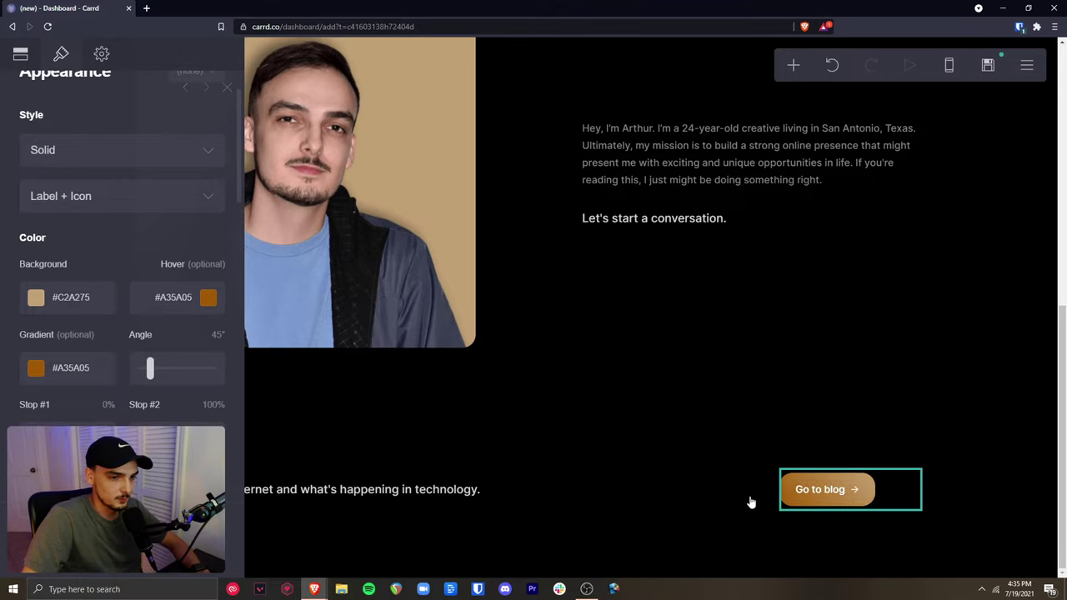
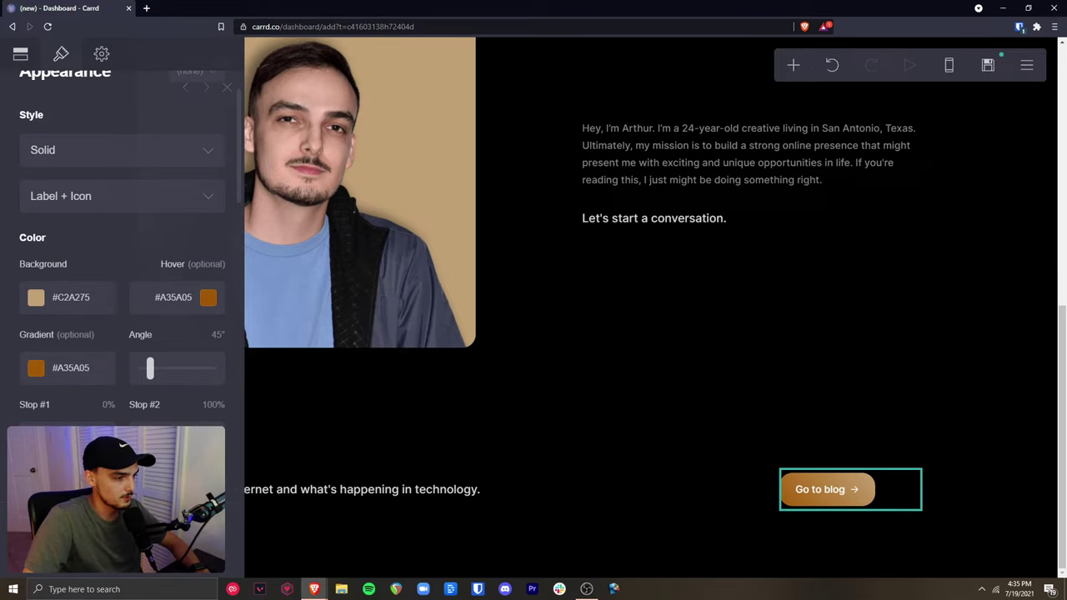
pyautogui.press('Escape')
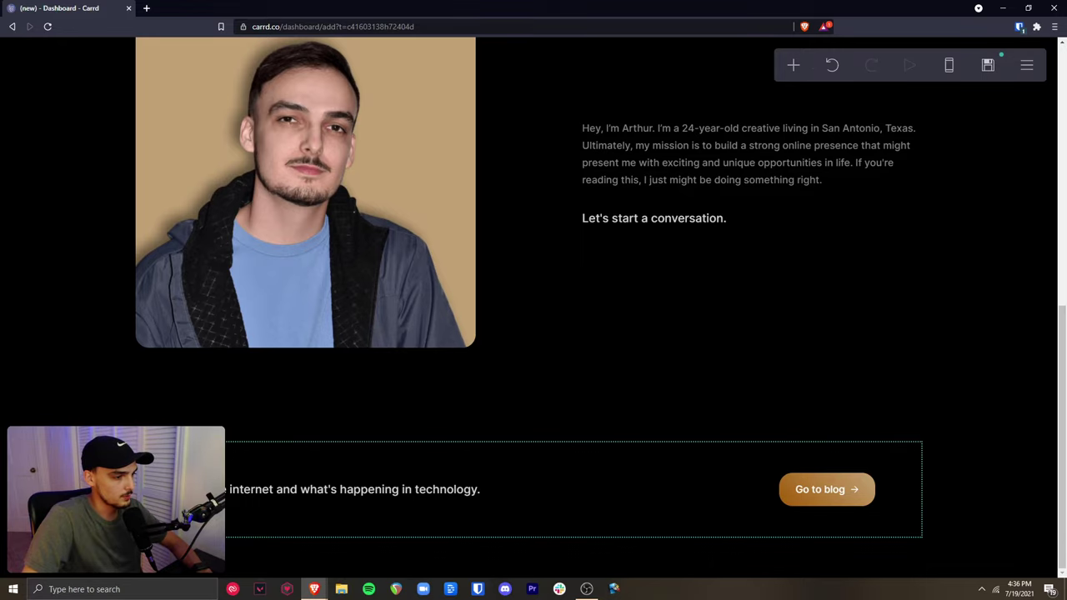
# Copy the "Go to blog" button's gold background color and apply it as the blog container's border color, #C2A275
pyautogui.click(264, 474)
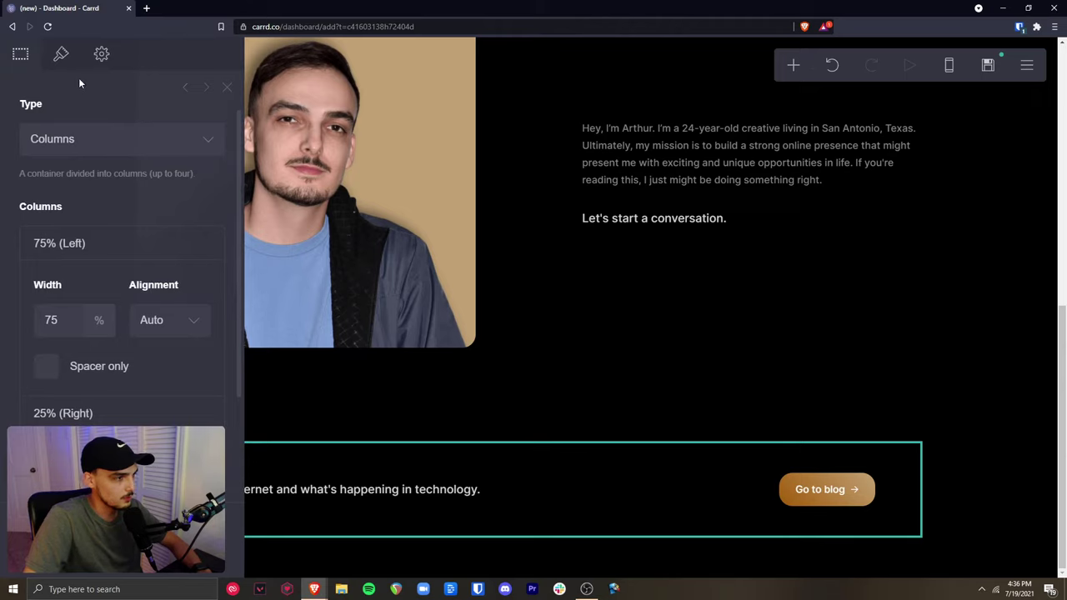
pyautogui.click(60, 56)
pyautogui.scroll(-6, 210, 306)
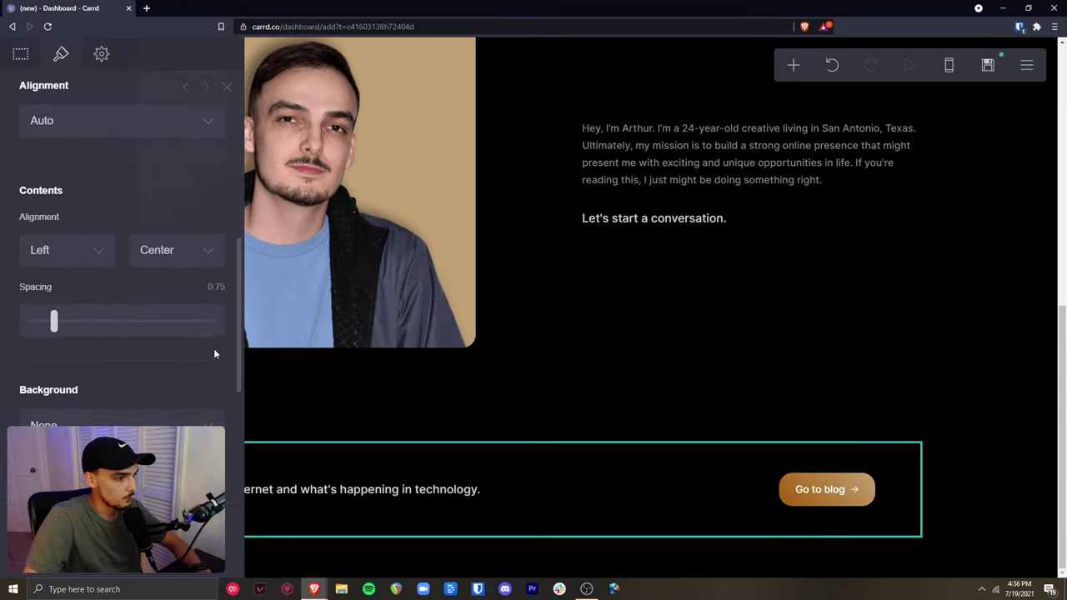
pyautogui.scroll(-3, 217, 377)
pyautogui.click(104, 315)
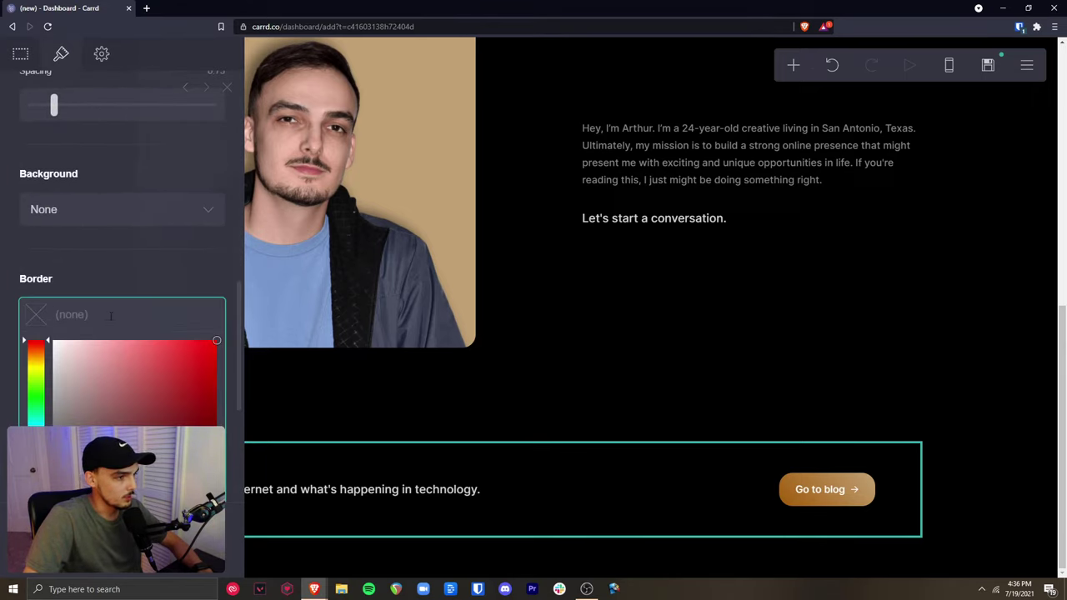
pyautogui.click(826, 490)
pyautogui.click(107, 351)
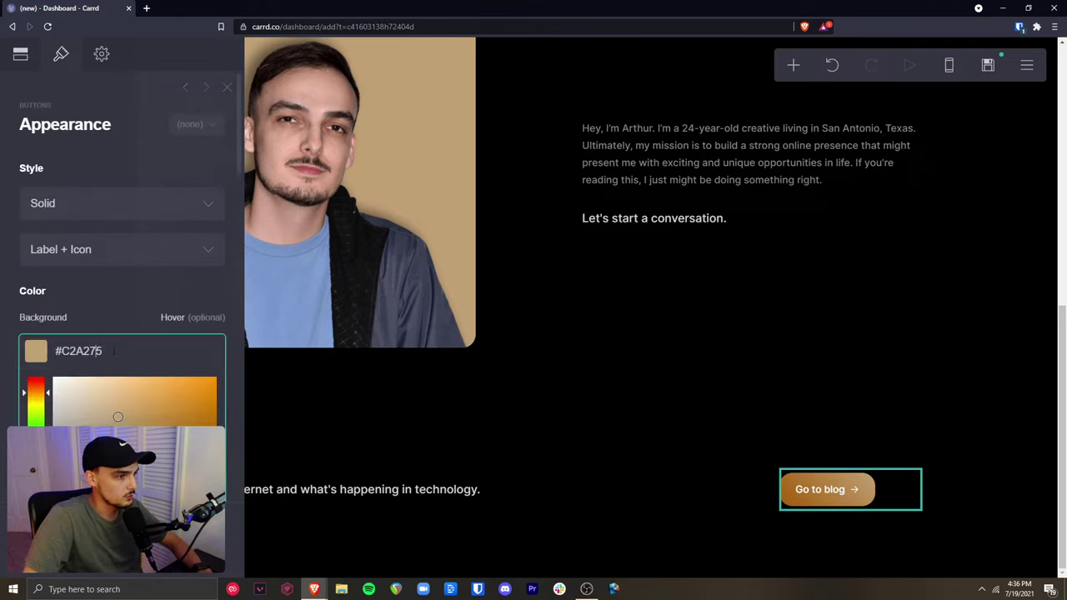
pyautogui.hotkey('ctrl', 'a')
pyautogui.click(303, 508)
pyautogui.press('Escape')
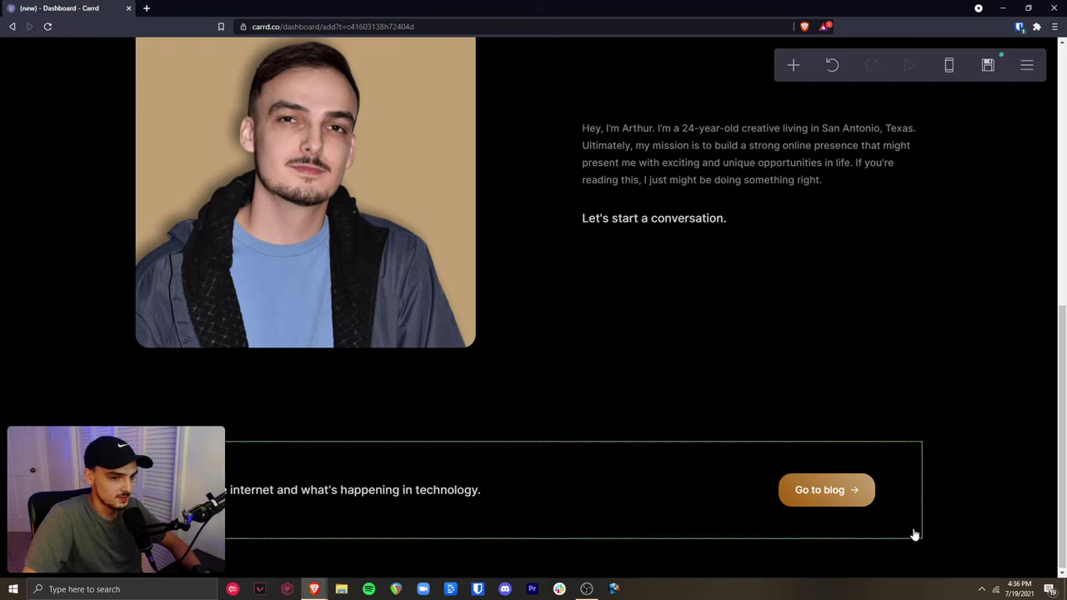
pyautogui.click(468, 462)
# Turn off the top and bottom borders of the blog container, keeping only the sides
pyautogui.click(171, 391)
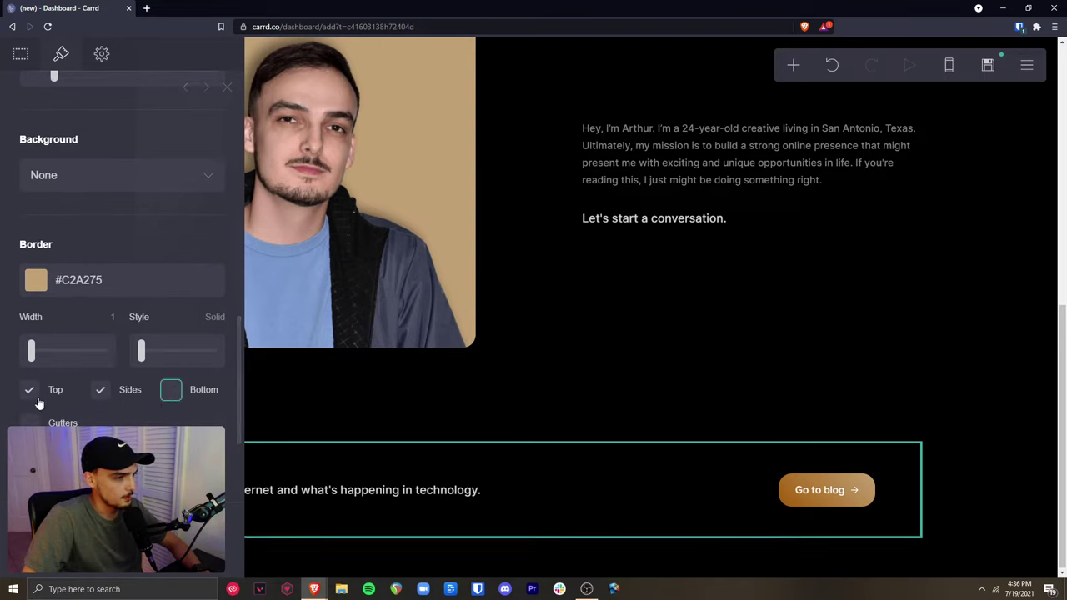
pyautogui.click(32, 395)
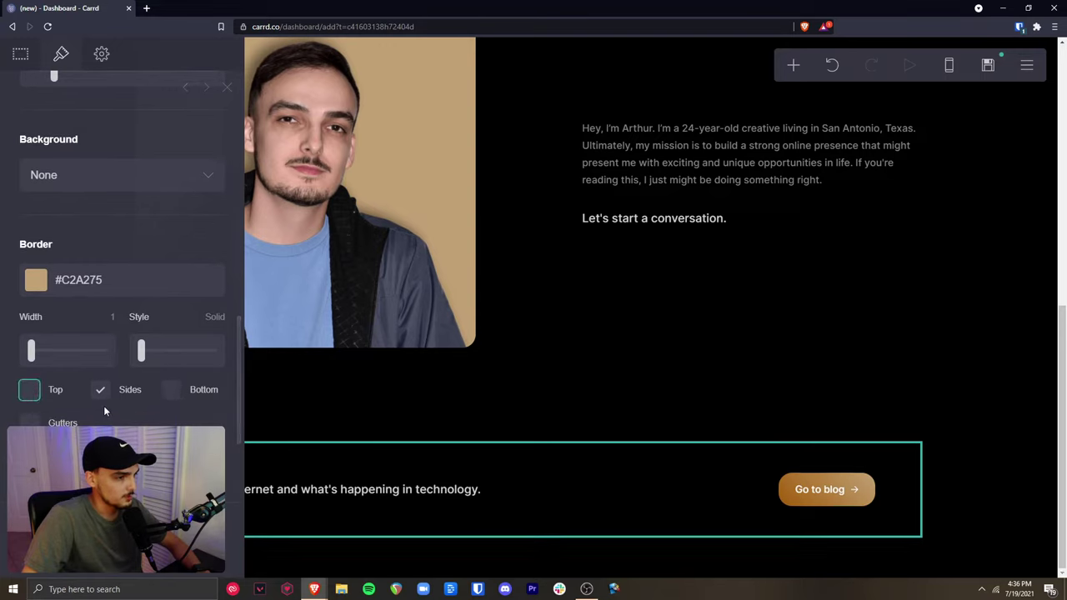
pyautogui.press('Escape')
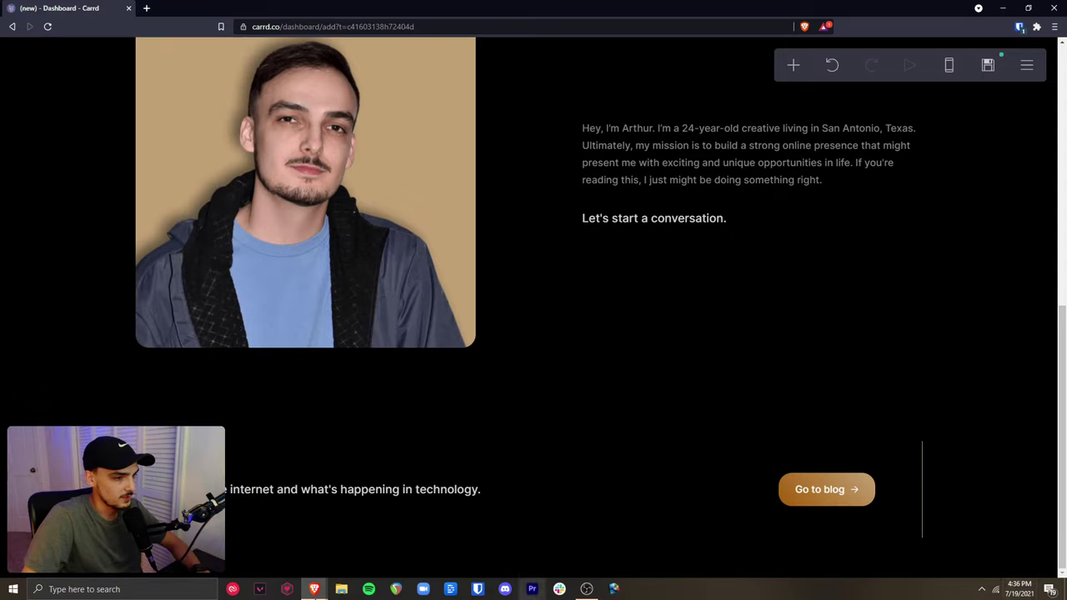
# Set the blog container's corner rounding to 1
pyautogui.click(379, 456)
pyautogui.scroll(6, 228, 283)
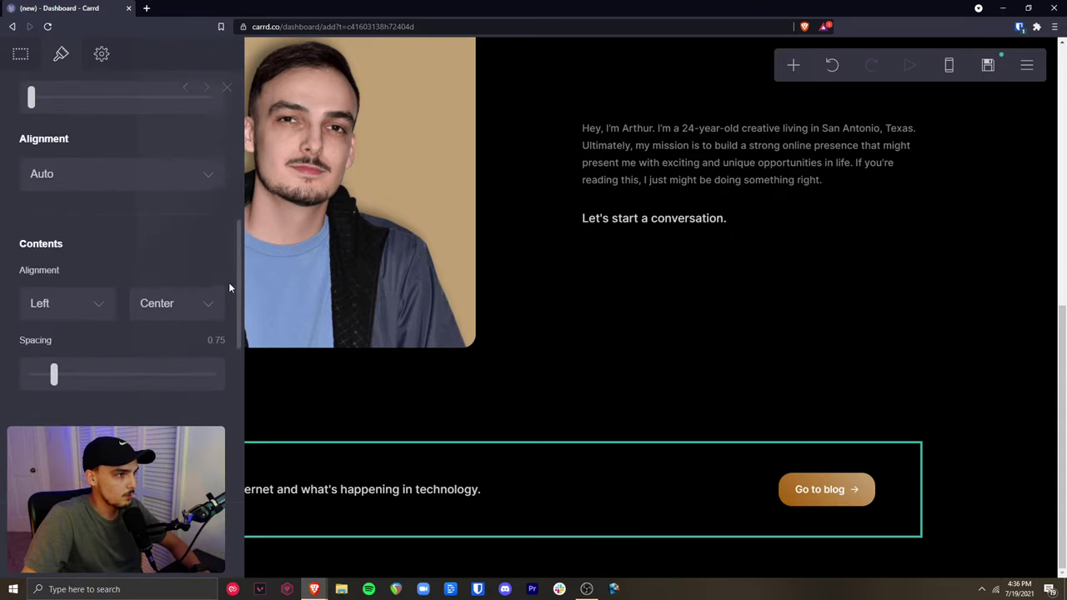
pyautogui.click(215, 251)
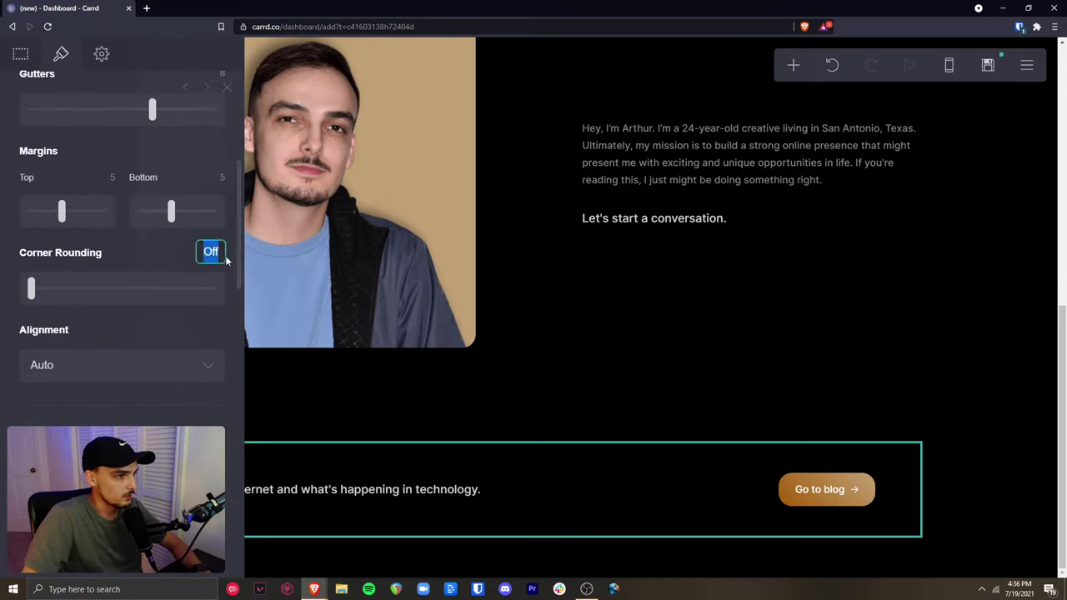
pyautogui.write('1')
pyautogui.press('Return')
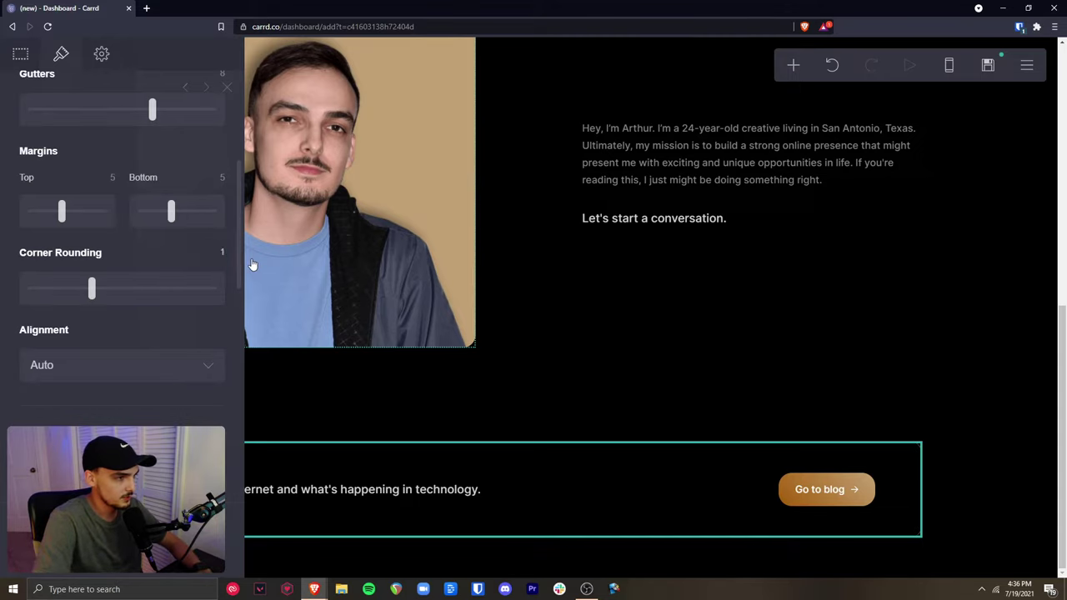
pyautogui.press('Escape')
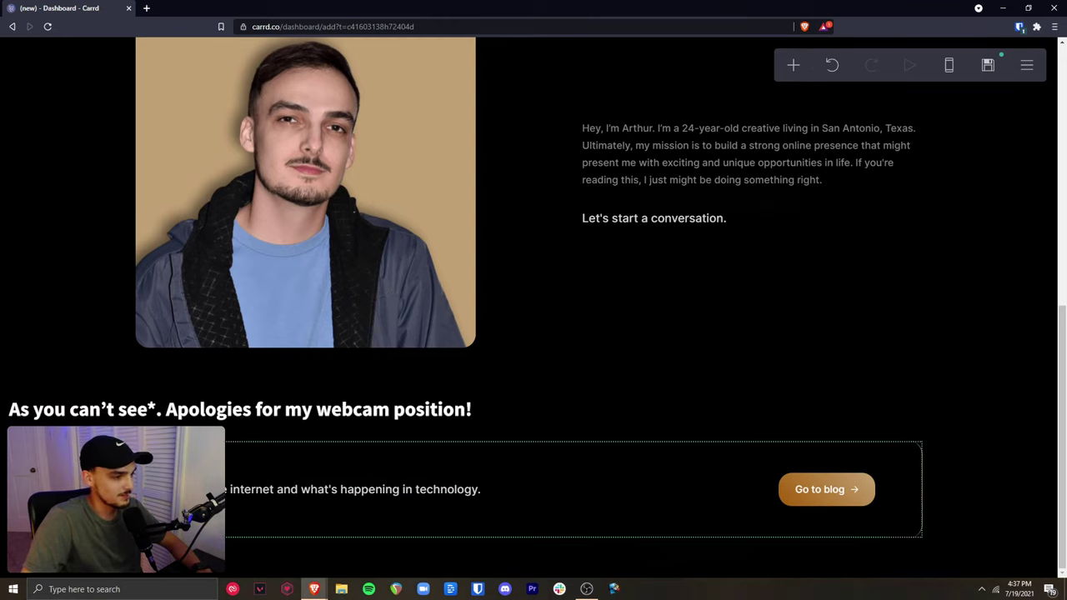
# Set the blog container's horizontal padding to 2
pyautogui.click(250, 508)
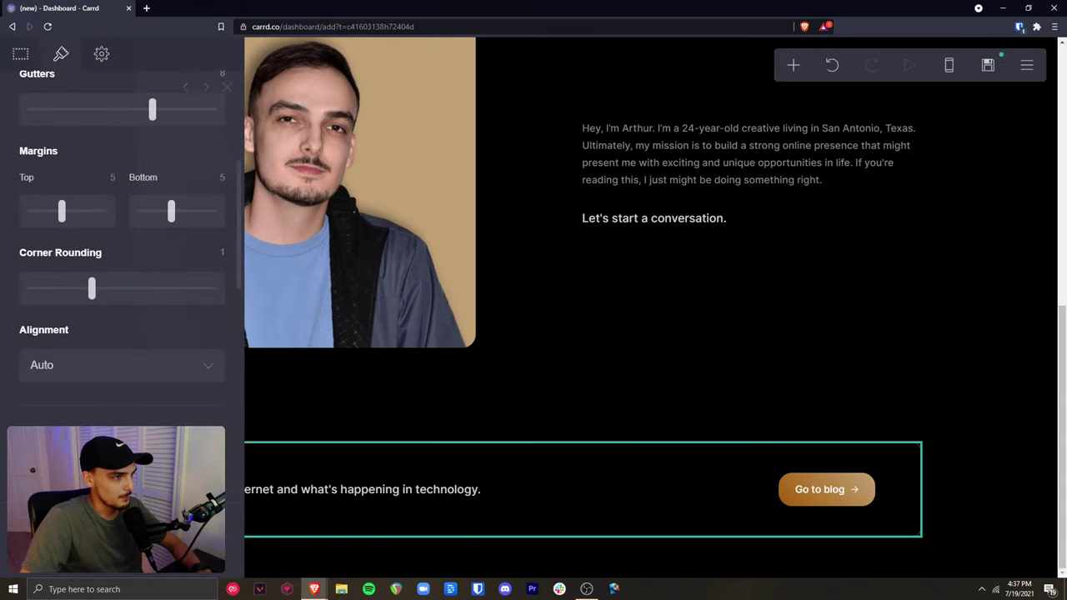
pyautogui.scroll(5, 241, 275)
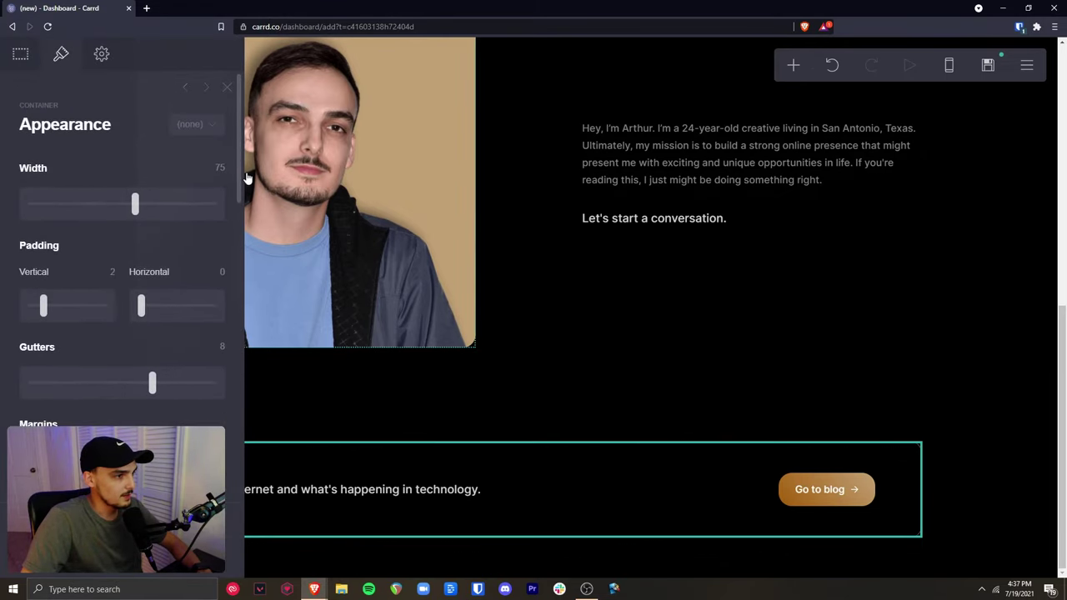
pyautogui.click(221, 272)
pyautogui.write('2')
pyautogui.press('Return')
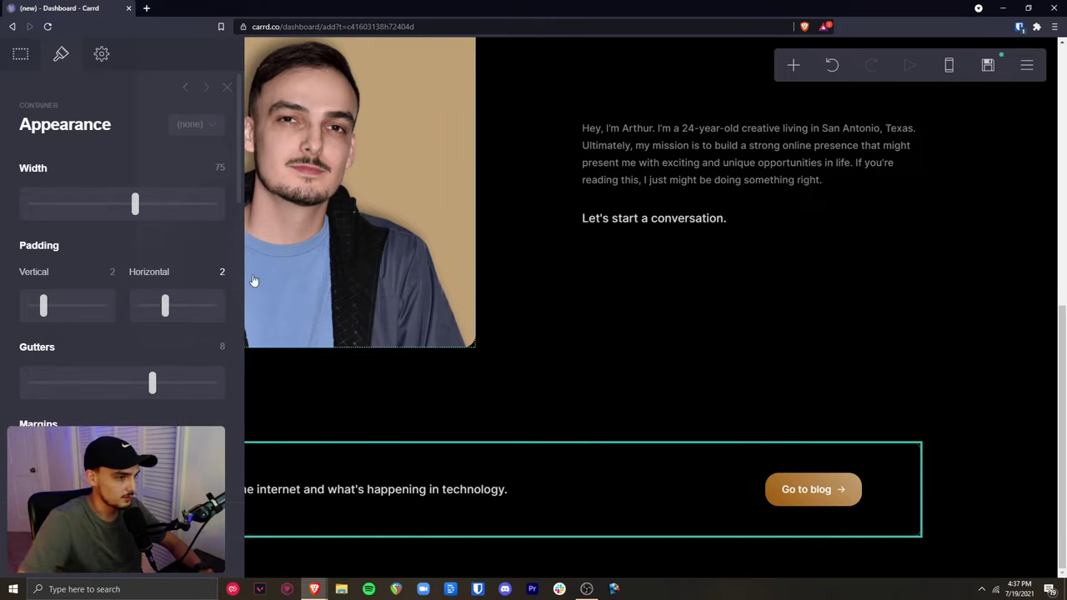
pyautogui.press('Escape')
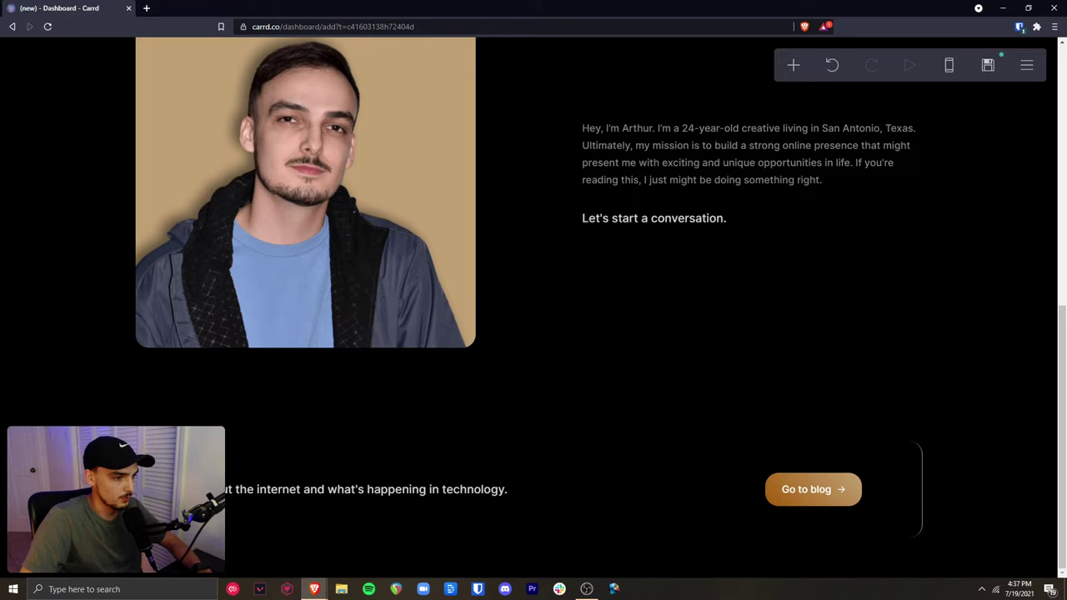
# Increase the blog container's horizontal padding slightly to move its contents further in from the side borders
pyautogui.click(543, 462)
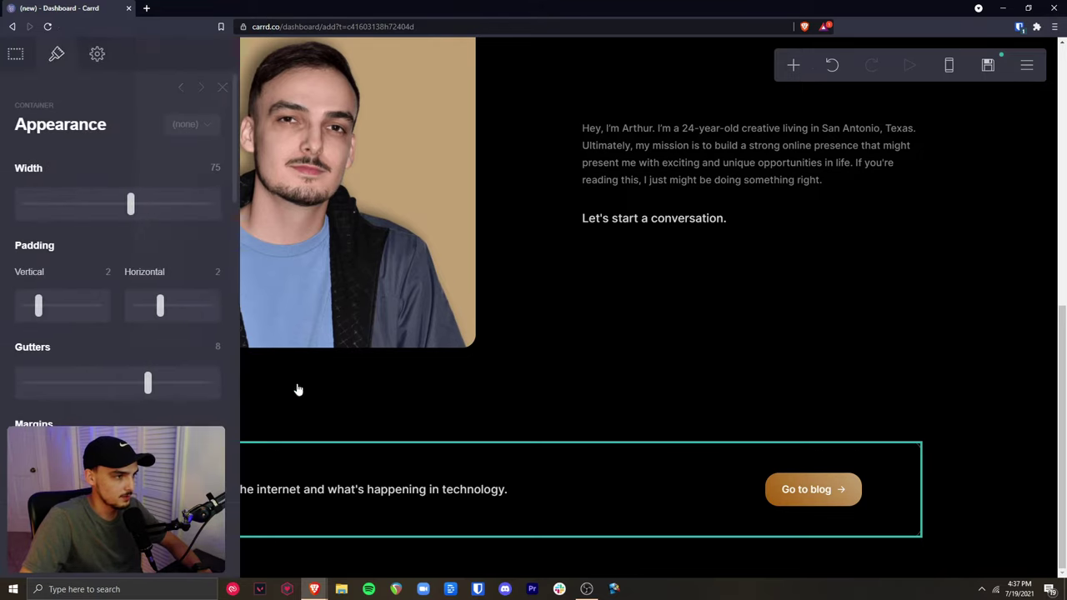
pyautogui.moveTo(165, 309); pyautogui.dragTo(177, 310)
pyautogui.press('Escape')
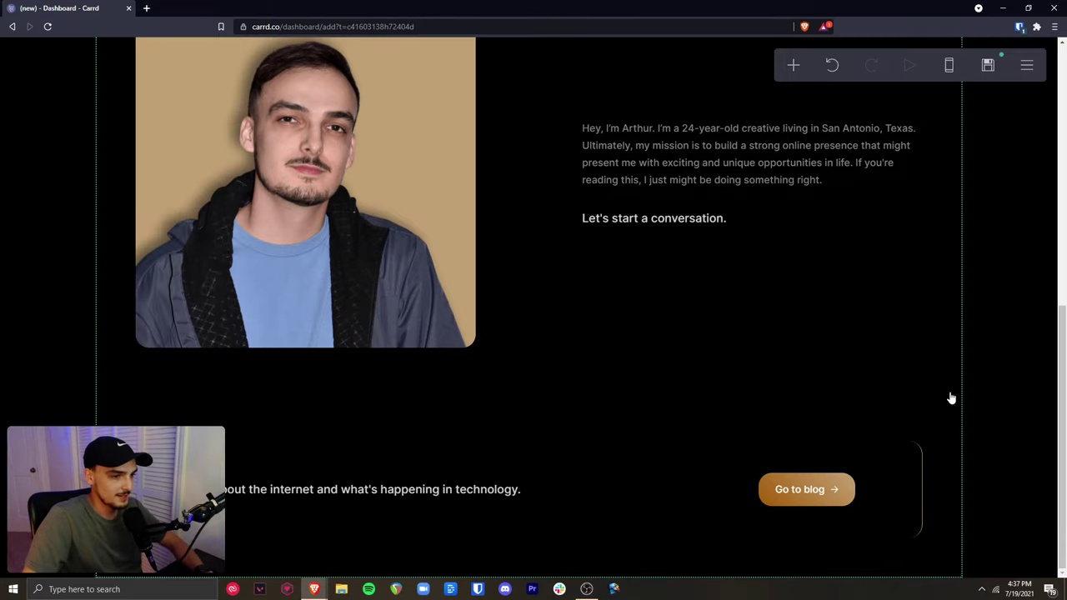
# Set the blog container's horizontal padding to 4 and reduce its gutters to 0
pyautogui.click(506, 455)
pyautogui.click(216, 271)
pyautogui.write('4')
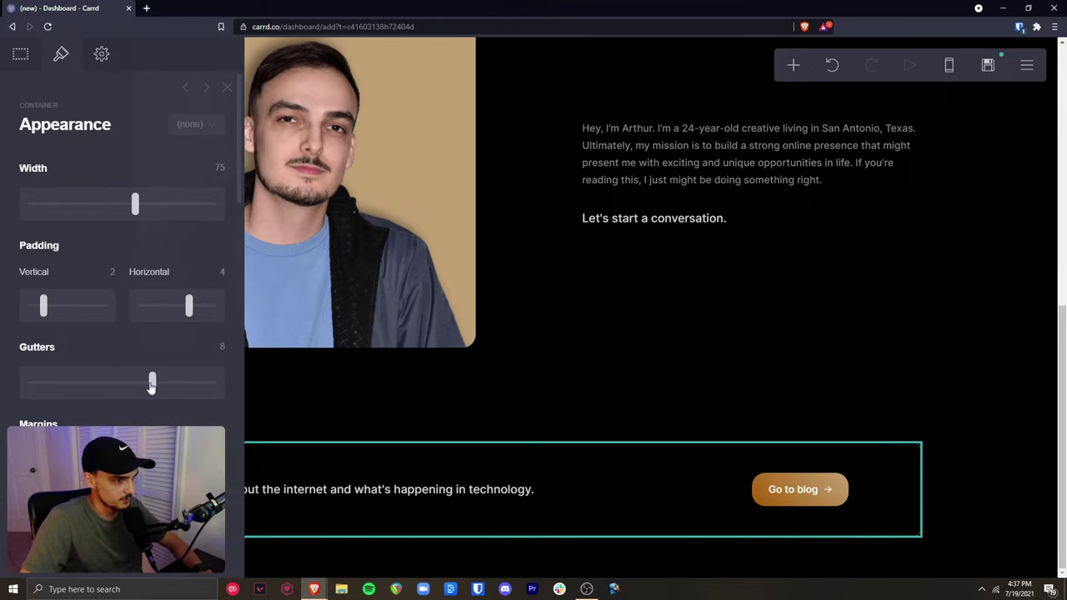
pyautogui.moveTo(152, 385); pyautogui.dragTo(24, 395)
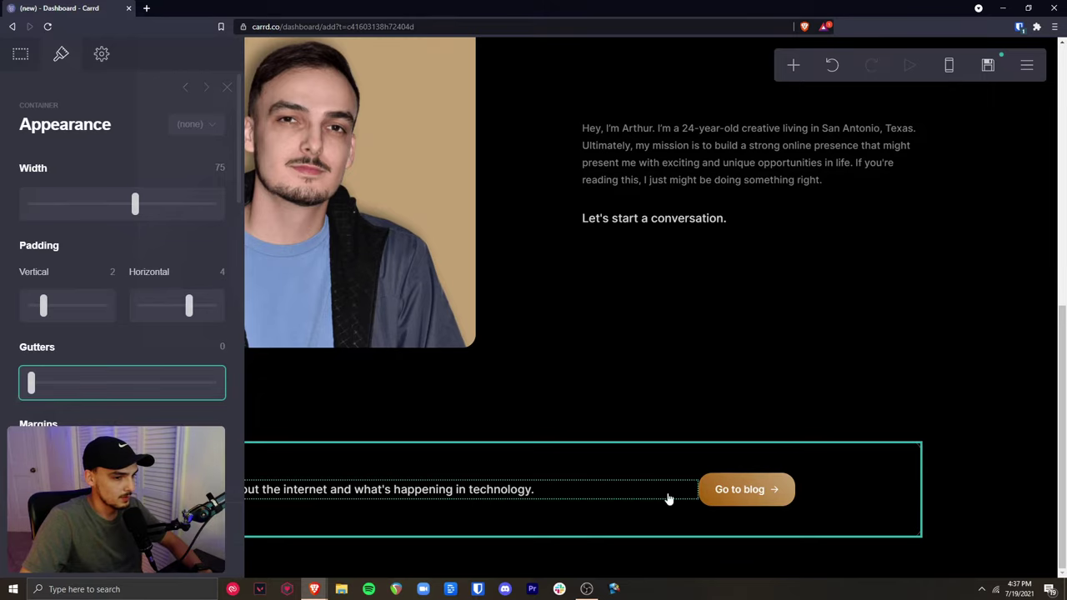
pyautogui.press('Escape')
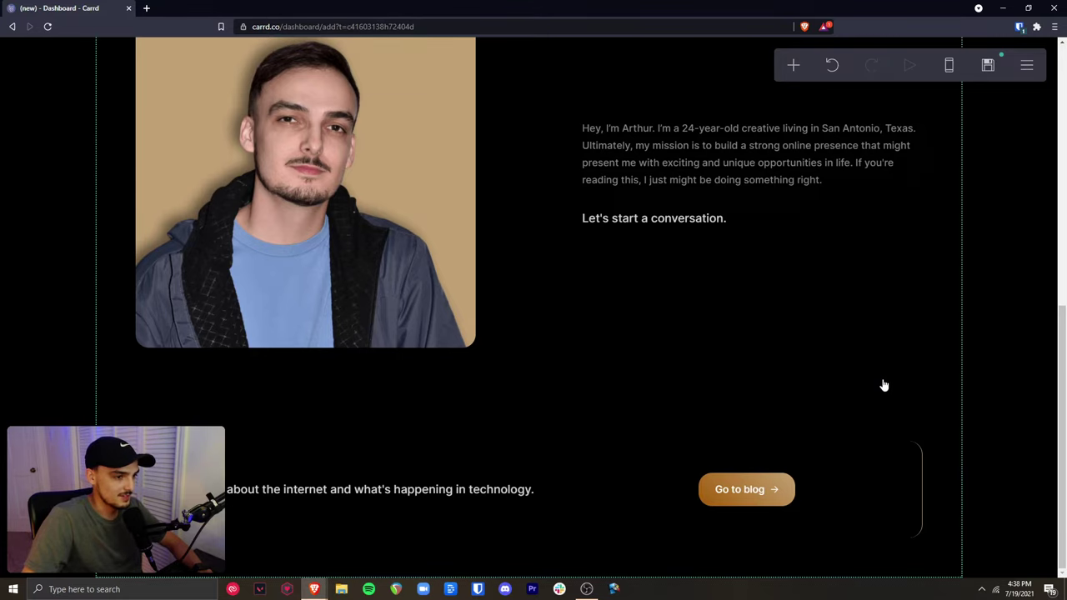
# Recolor the blog section's sentence text to the bio paragraph's grey, #858585
pyautogui.scroll(1, 885, 385)
pyautogui.click(689, 233)
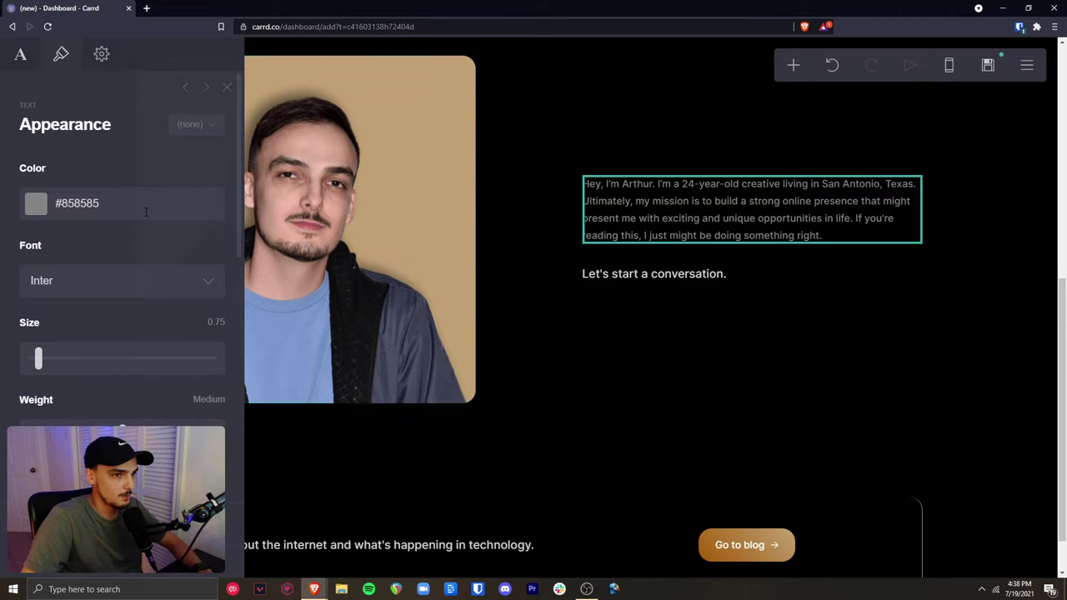
pyautogui.click(36, 204)
pyautogui.click(245, 553)
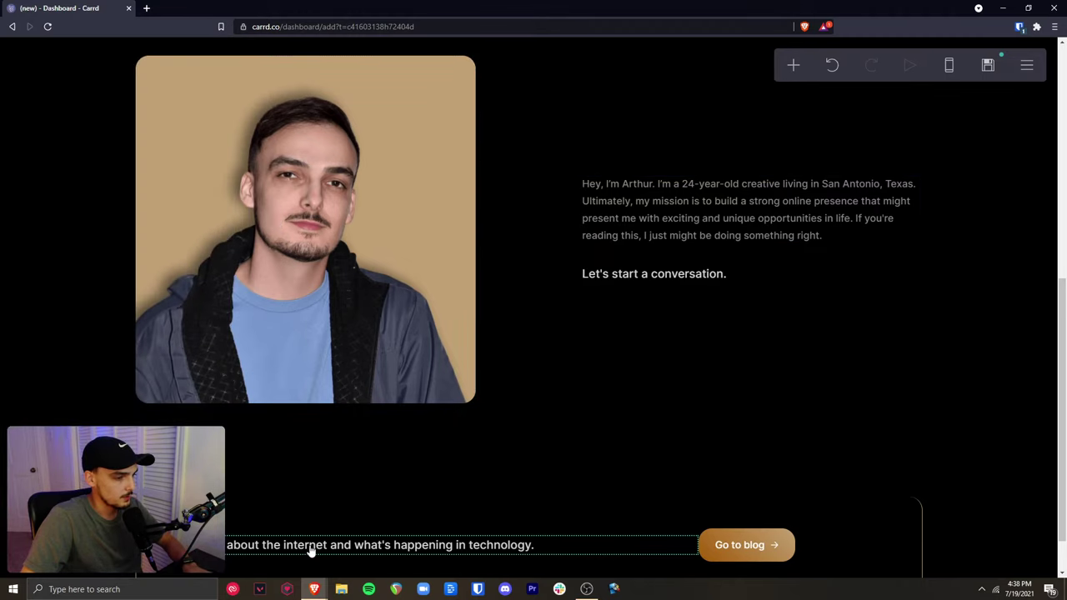
pyautogui.click(33, 204)
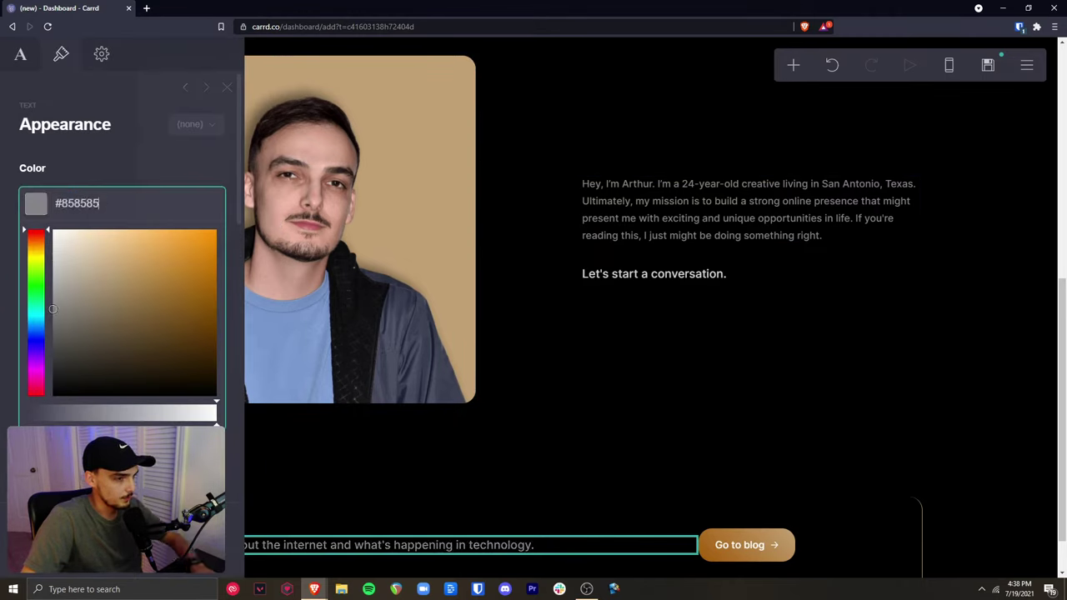
pyautogui.click(673, 515)
pyautogui.scroll(-1, 972, 449)
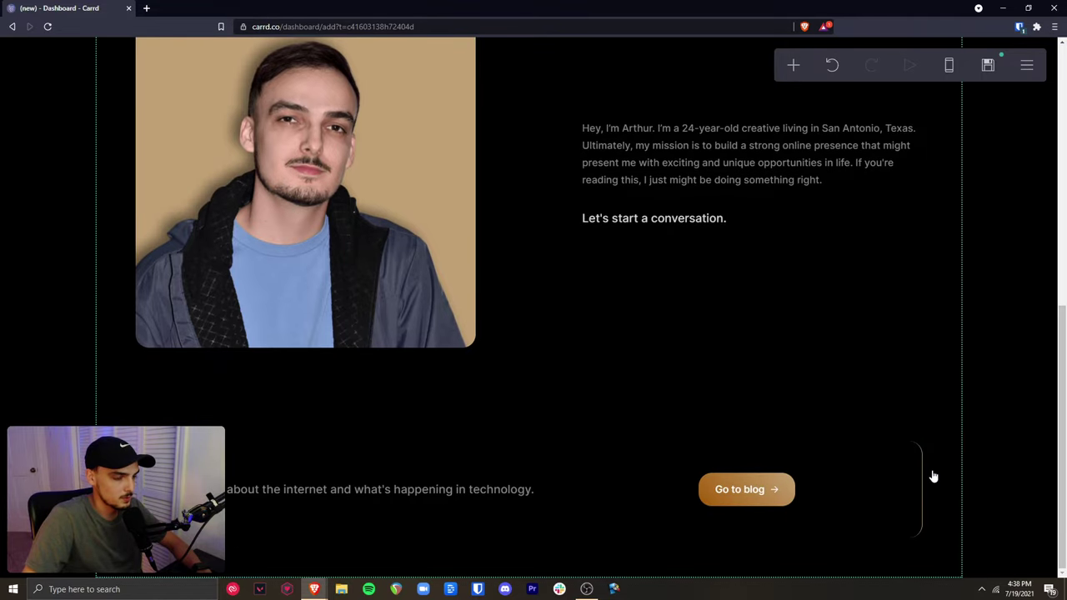
pyautogui.moveTo(1061, 441); pyautogui.dragTo(1010, 505)
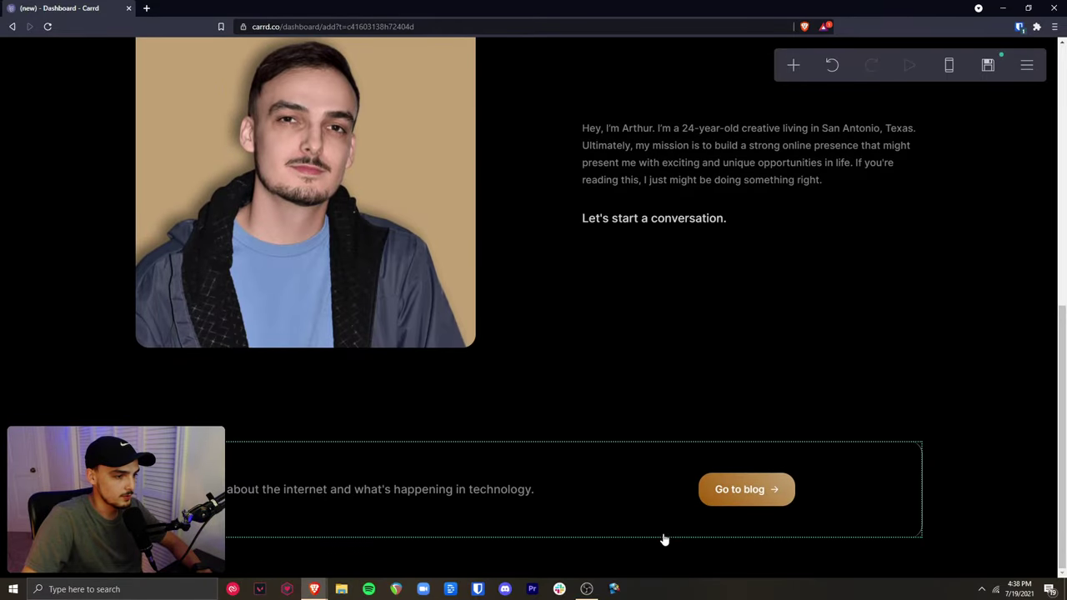
# Add an Icons element below the blog container, using the Up Arrow (light) type at size 1.75
pyautogui.click(793, 65)
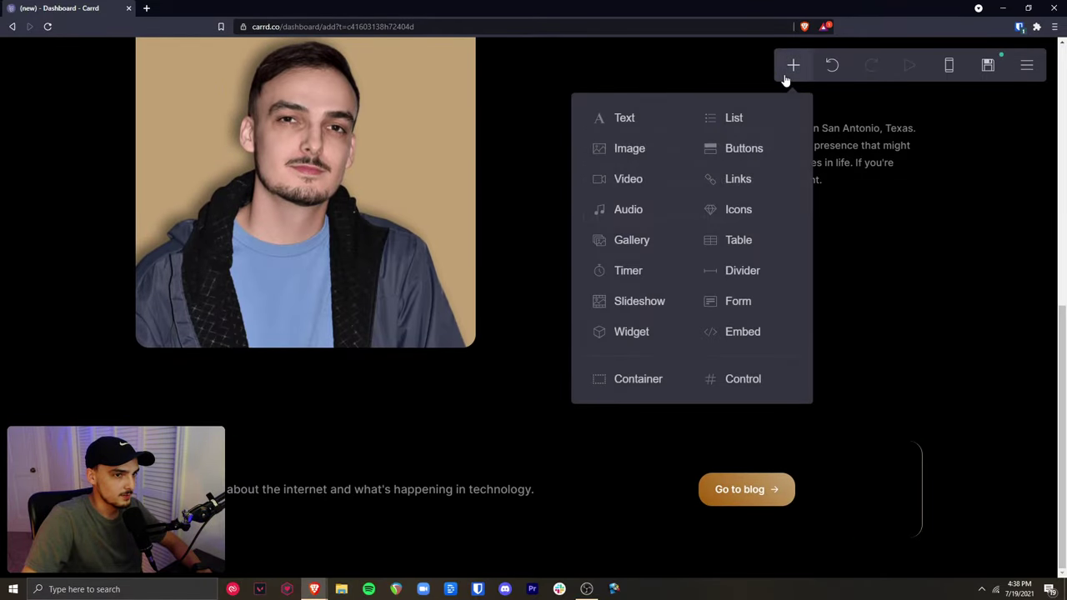
pyautogui.click(733, 215)
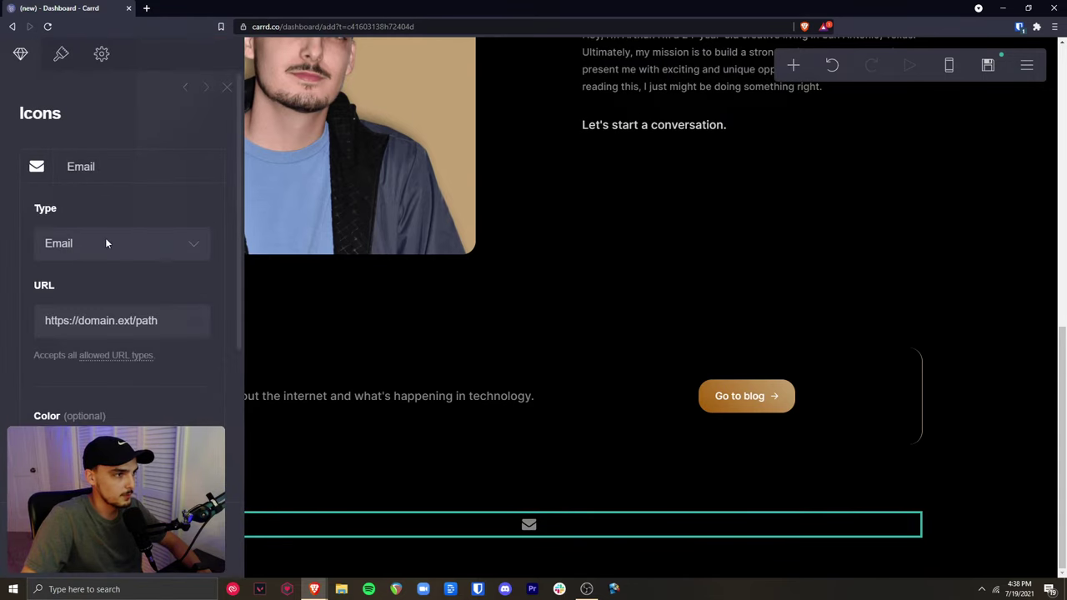
pyautogui.click(105, 237)
pyautogui.scroll(-6, 140, 354)
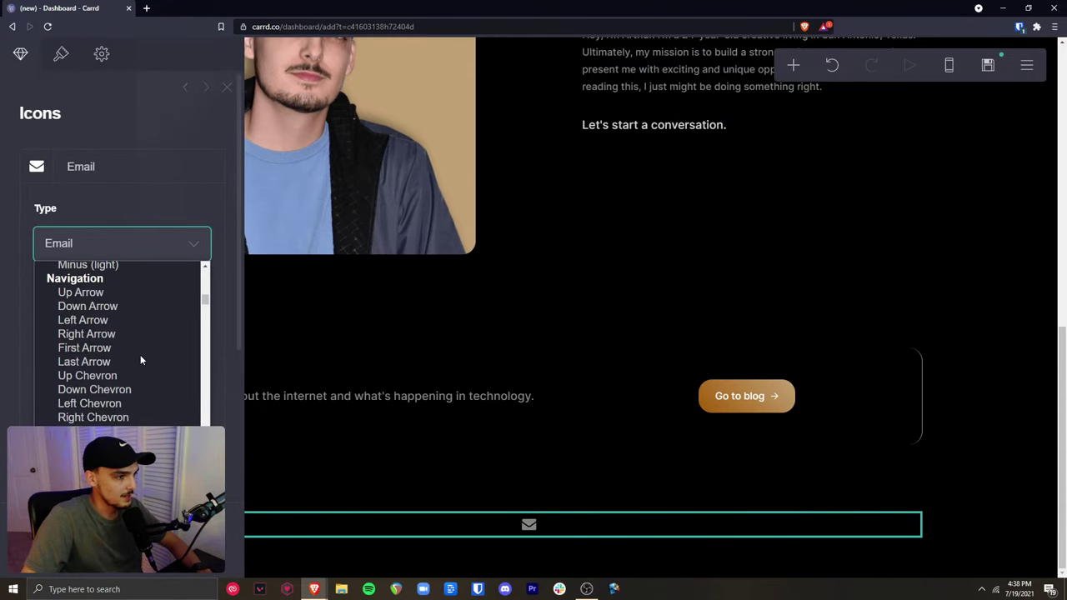
pyautogui.scroll(-3, 140, 359)
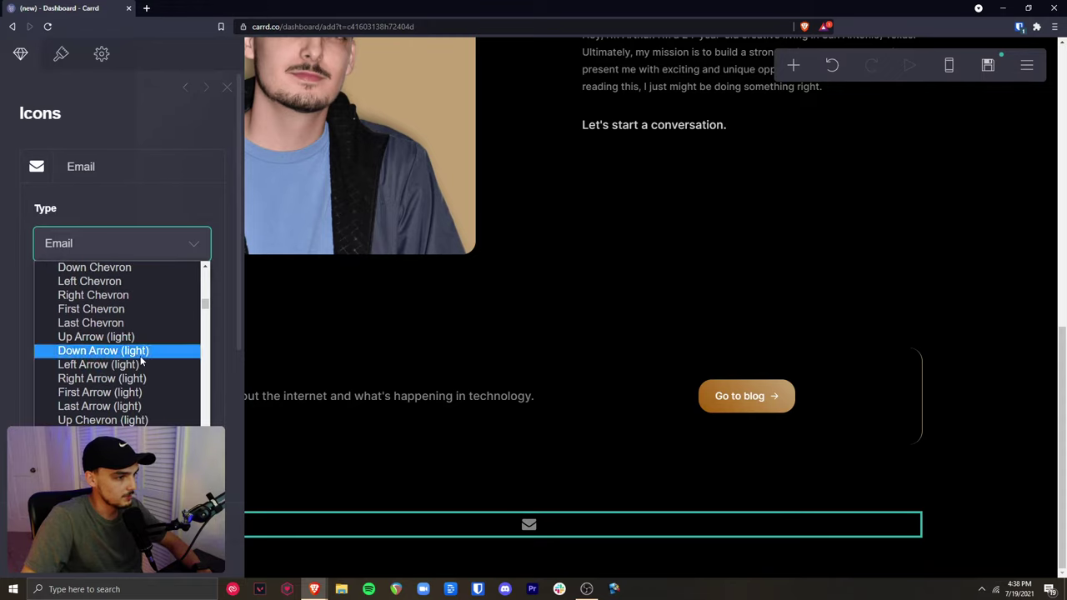
pyautogui.click(118, 338)
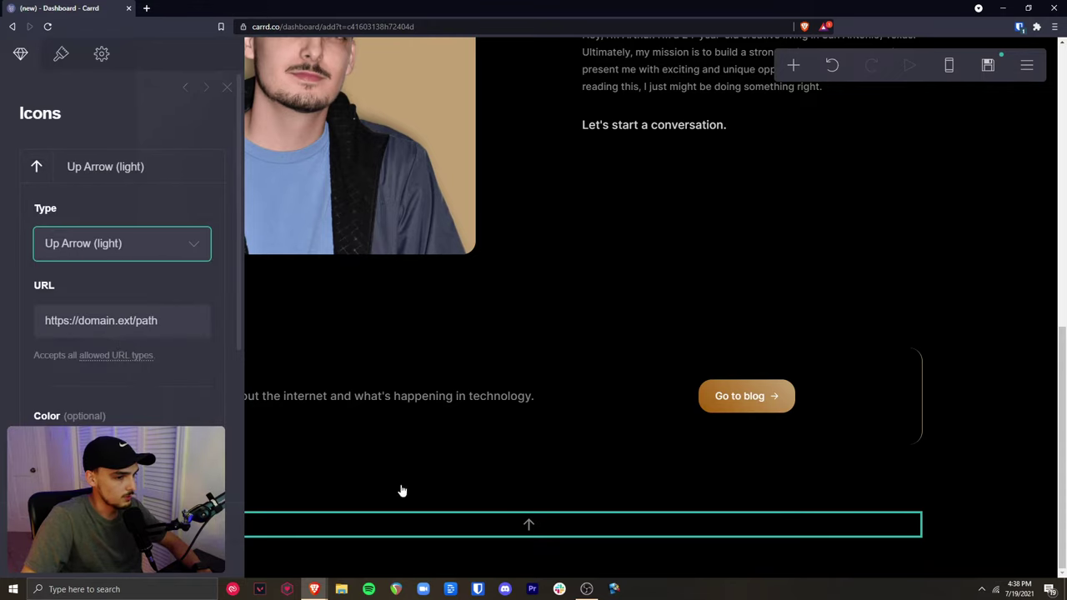
pyautogui.click(60, 53)
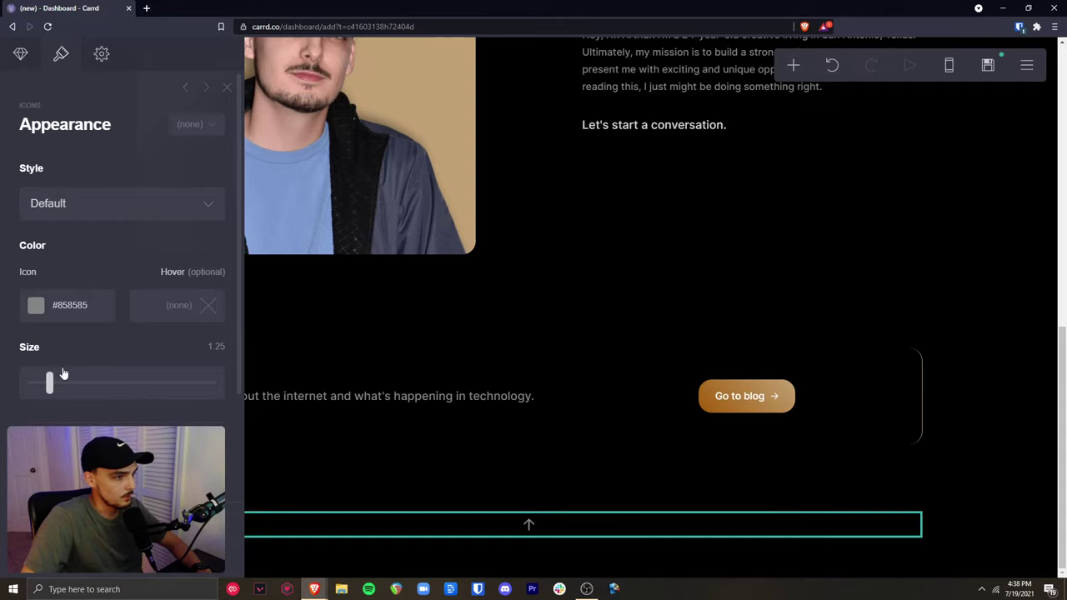
pyautogui.moveTo(51, 384); pyautogui.dragTo(62, 385)
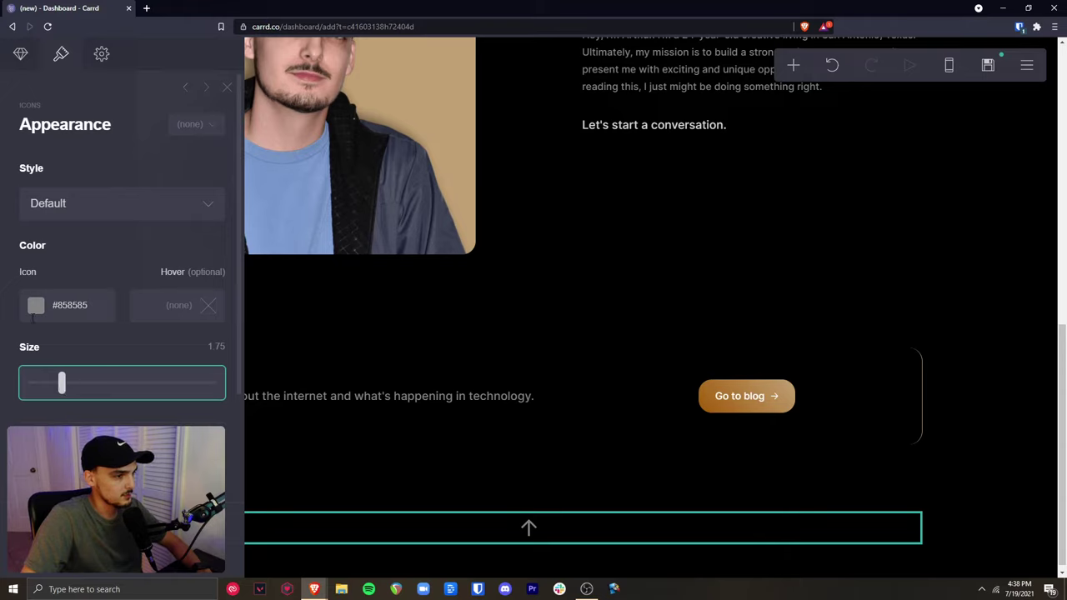
# Set the arrow icon's hover color to #C2A275, copied from the "Go to blog" button's background color
pyautogui.click(35, 306)
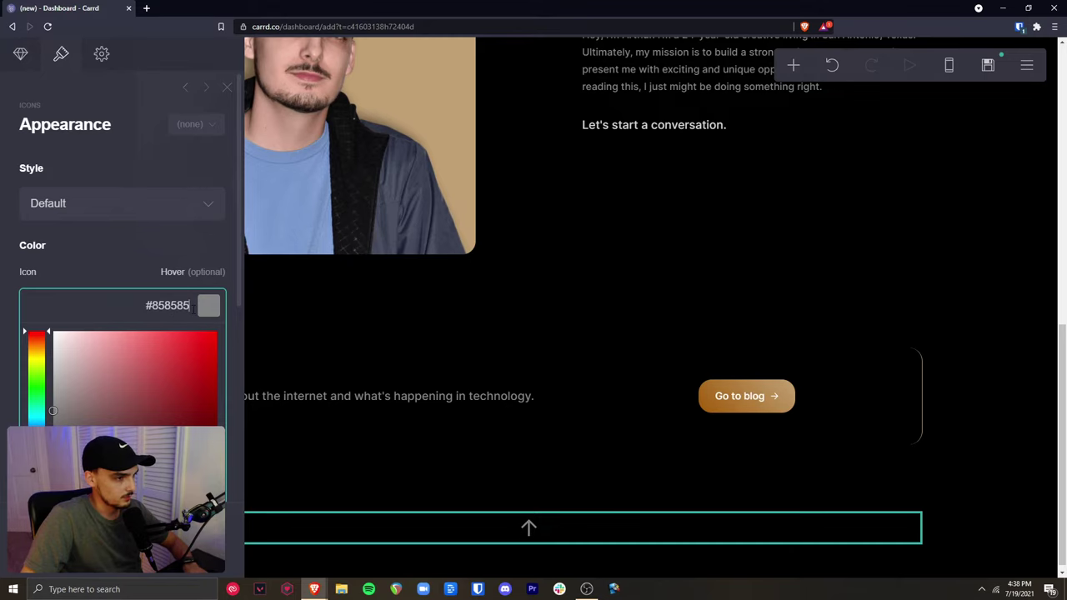
pyautogui.click(746, 397)
pyautogui.click(35, 351)
pyautogui.click(157, 349)
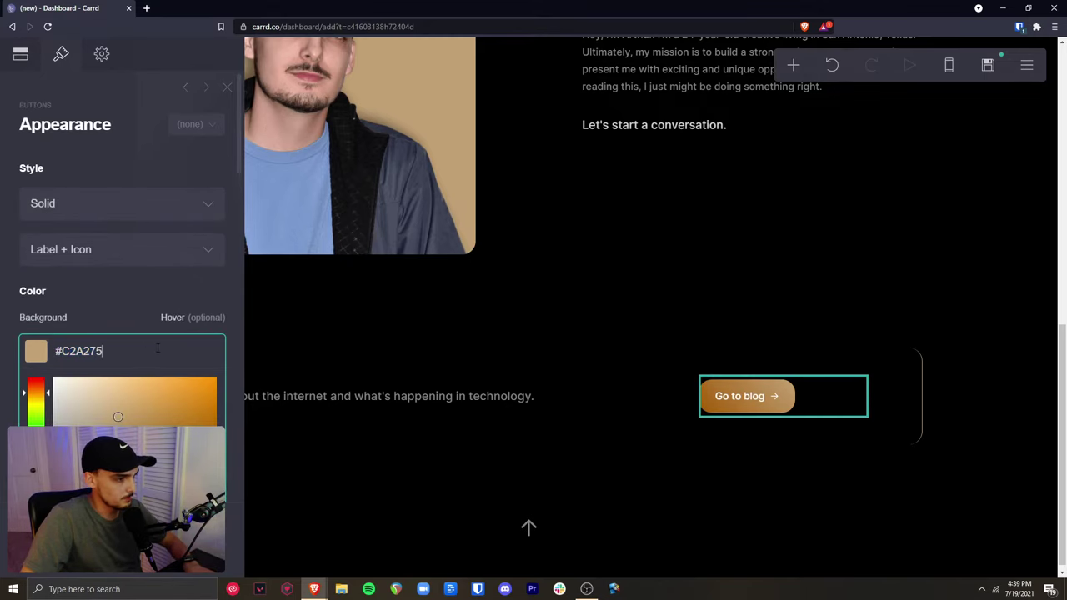
pyautogui.hotkey('ctrl', 'a')
pyautogui.hotkey('ctrl', 'c')
pyautogui.click(529, 528)
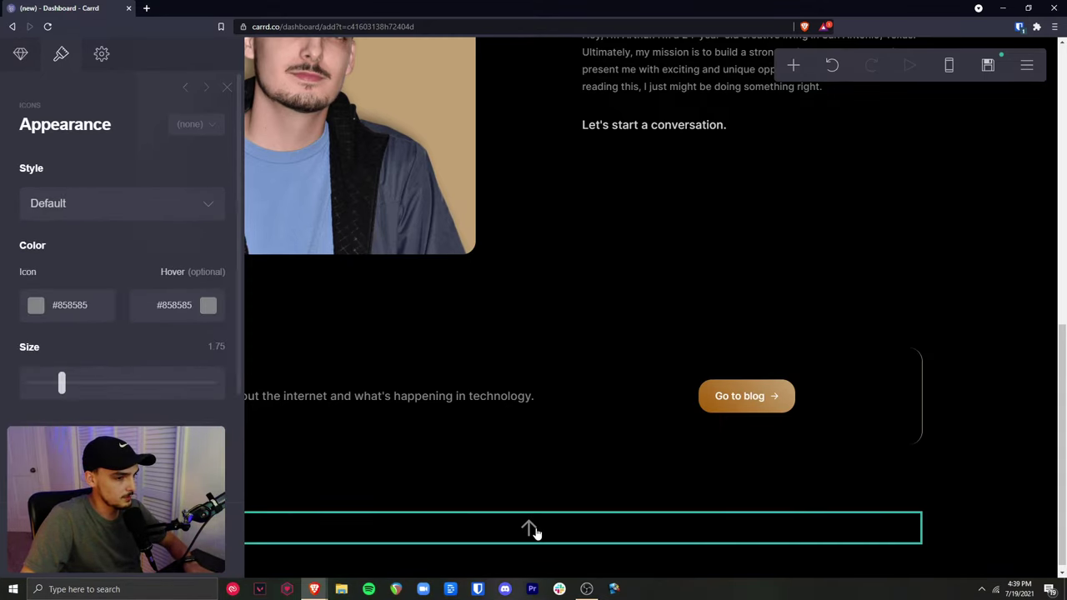
pyautogui.click(107, 305)
pyautogui.click(189, 305)
pyautogui.hotkey('ctrl', 'a')
pyautogui.hotkey('ctrl', 'v')
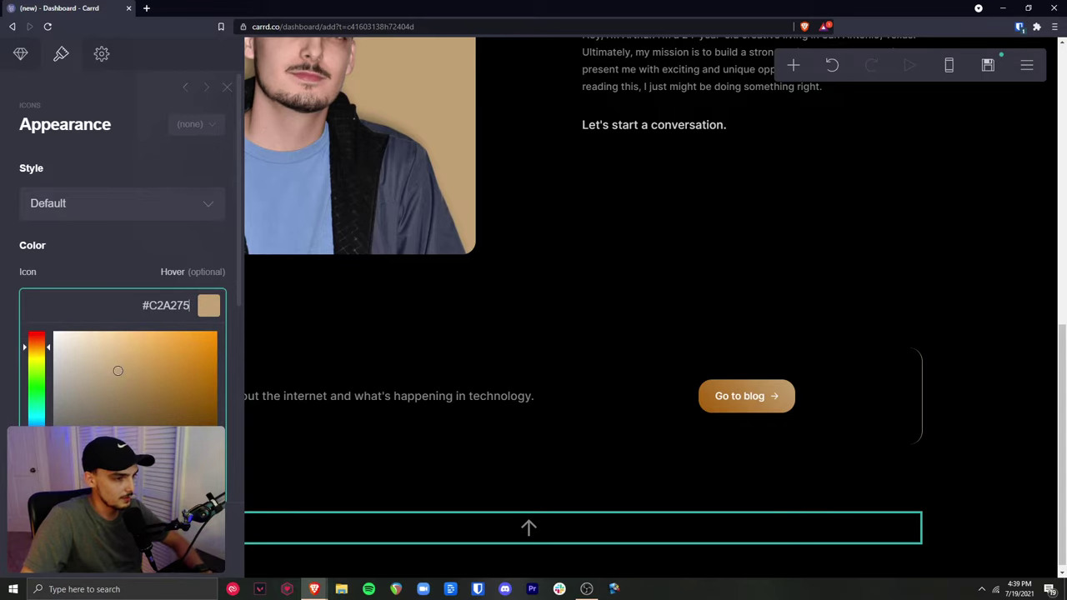
pyautogui.press('Escape')
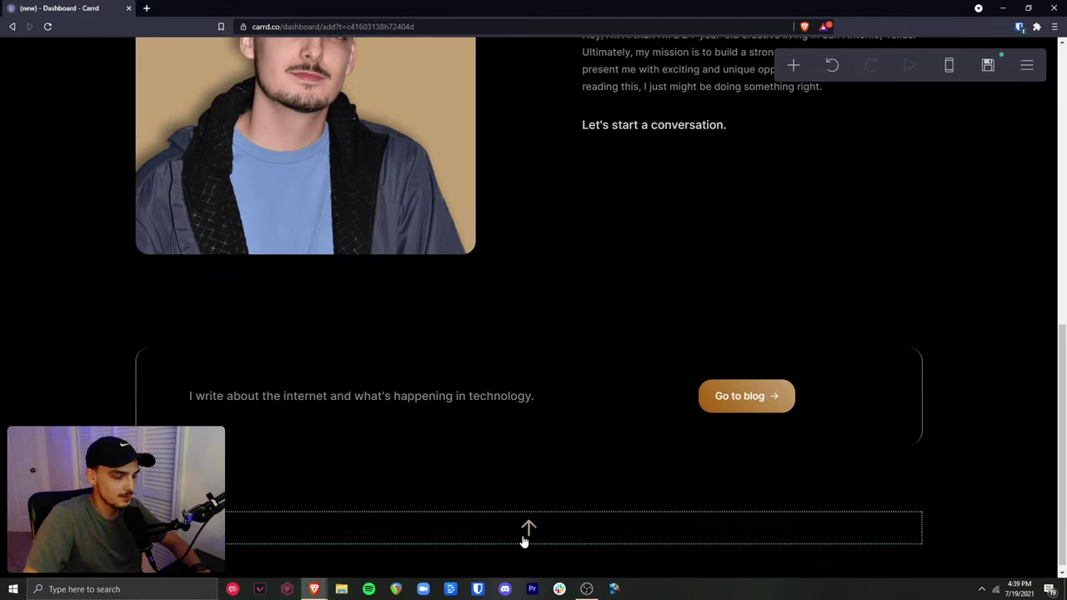
pyautogui.click(528, 534)
pyautogui.click(25, 98)
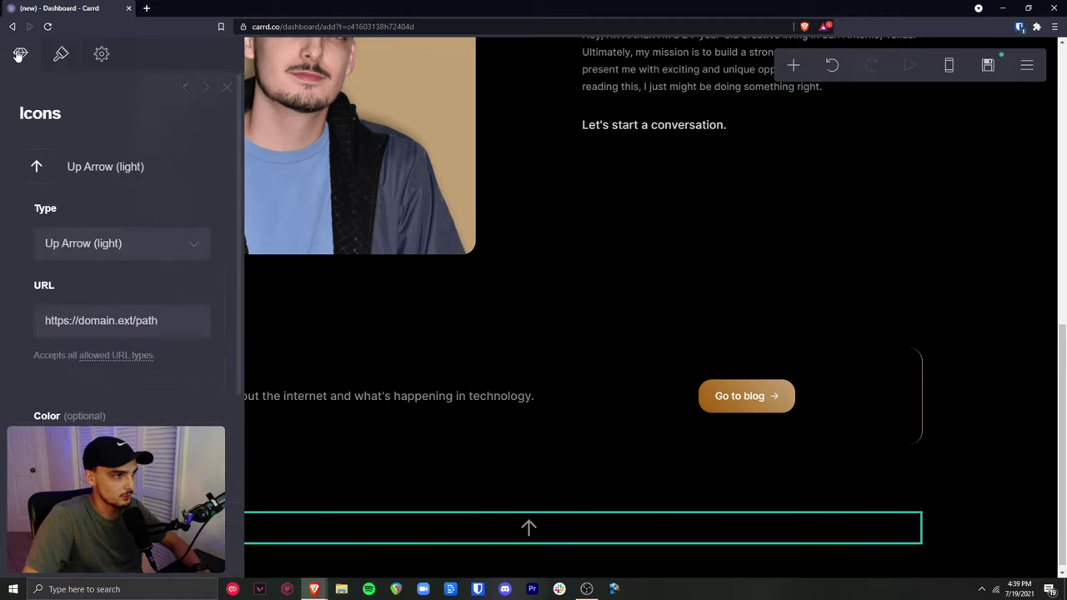
pyautogui.click(92, 171)
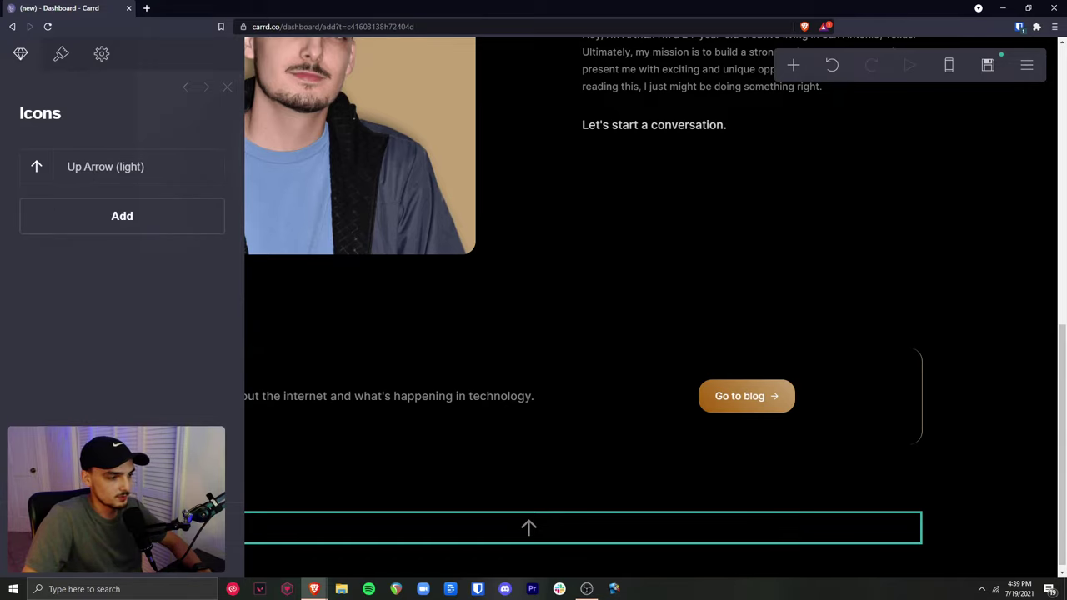
pyautogui.press('Escape')
# Add a Control element of type Scroll Point and move it to the very top of the page, above the header container
pyautogui.scroll(10, 1059, 513)
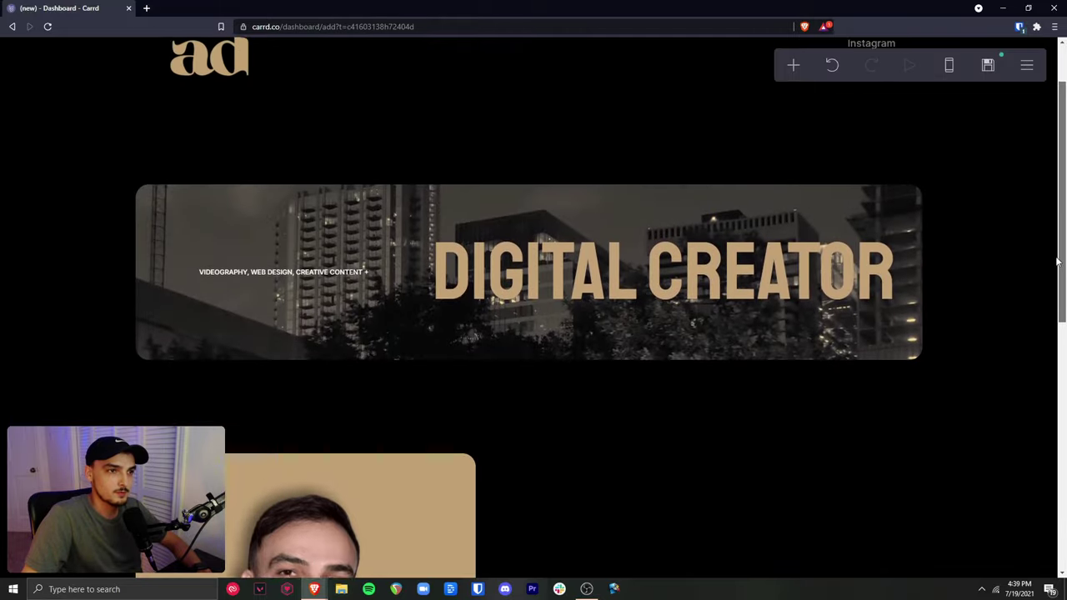
pyautogui.click(783, 83)
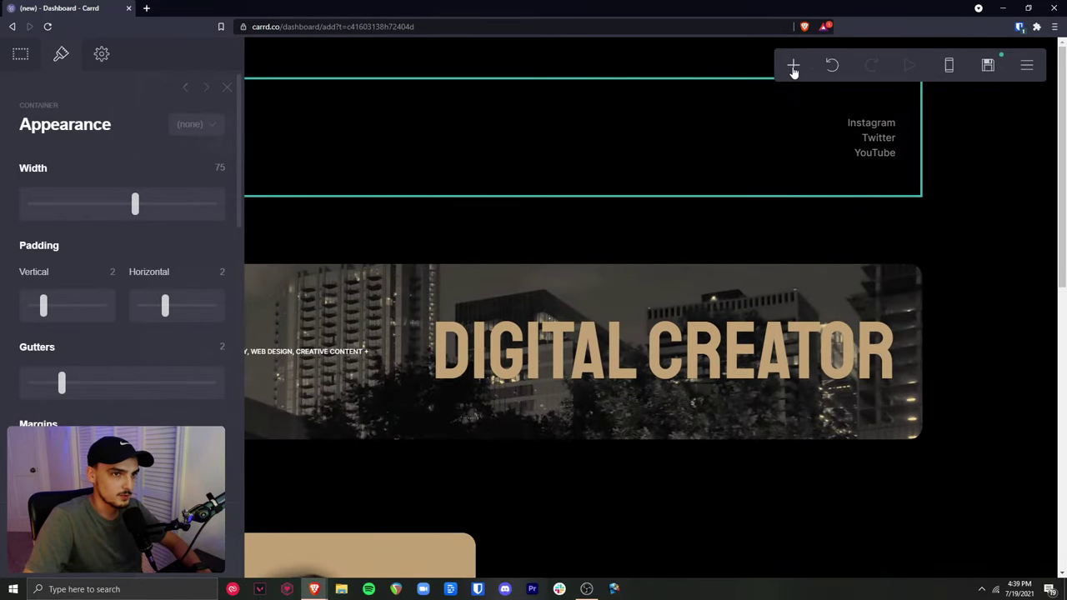
pyautogui.click(794, 71)
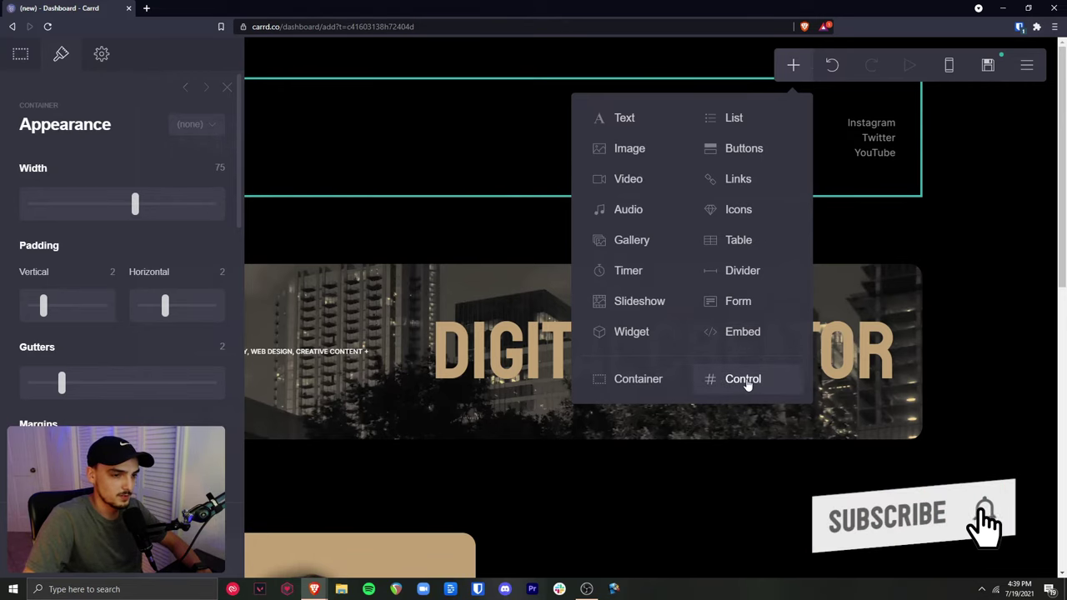
pyautogui.click(753, 381)
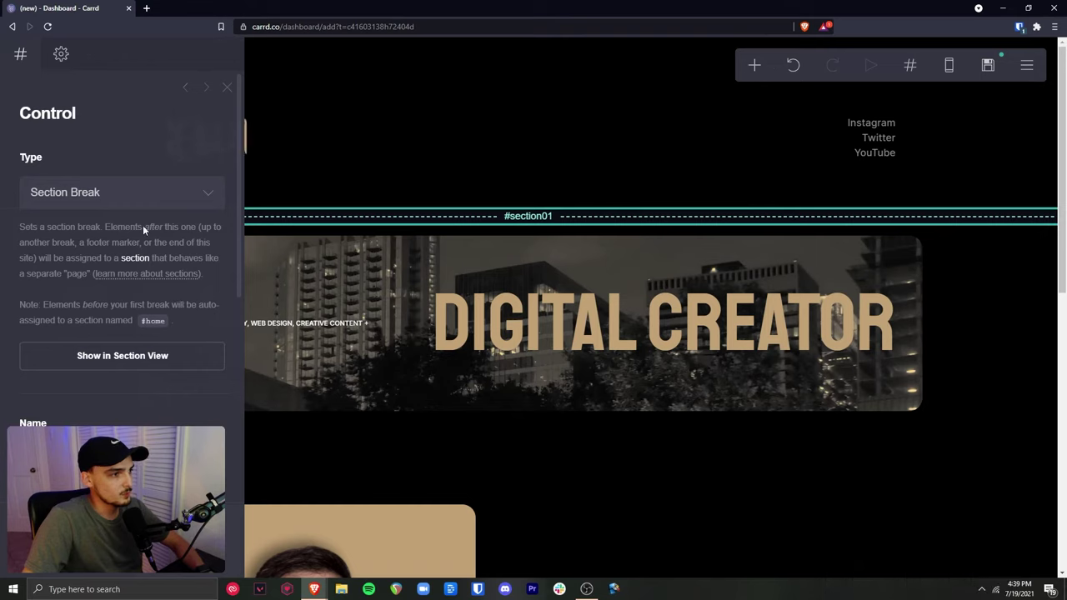
pyautogui.click(140, 198)
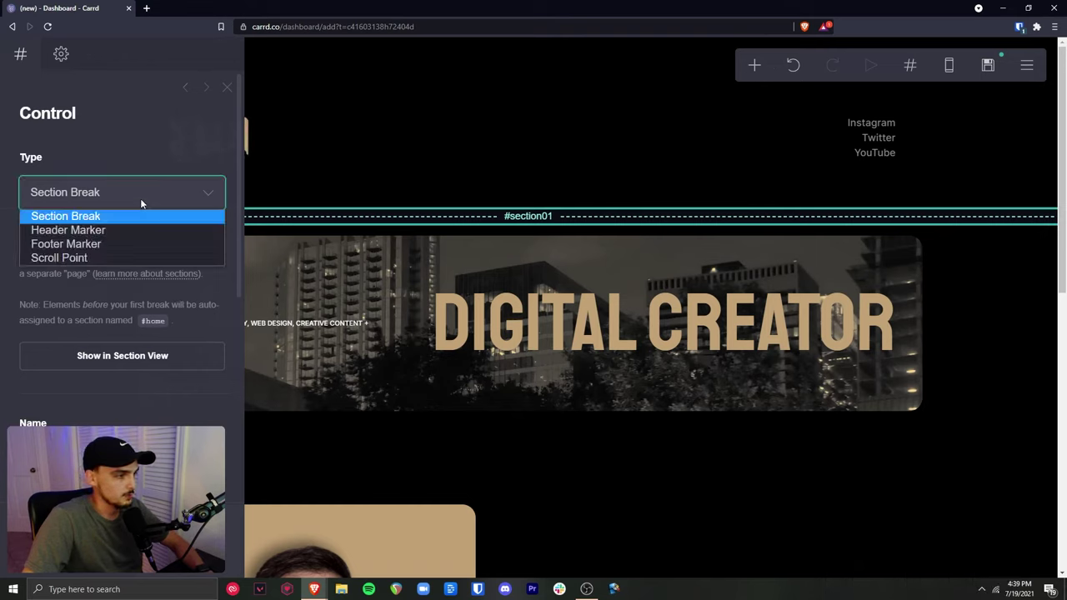
pyautogui.click(119, 259)
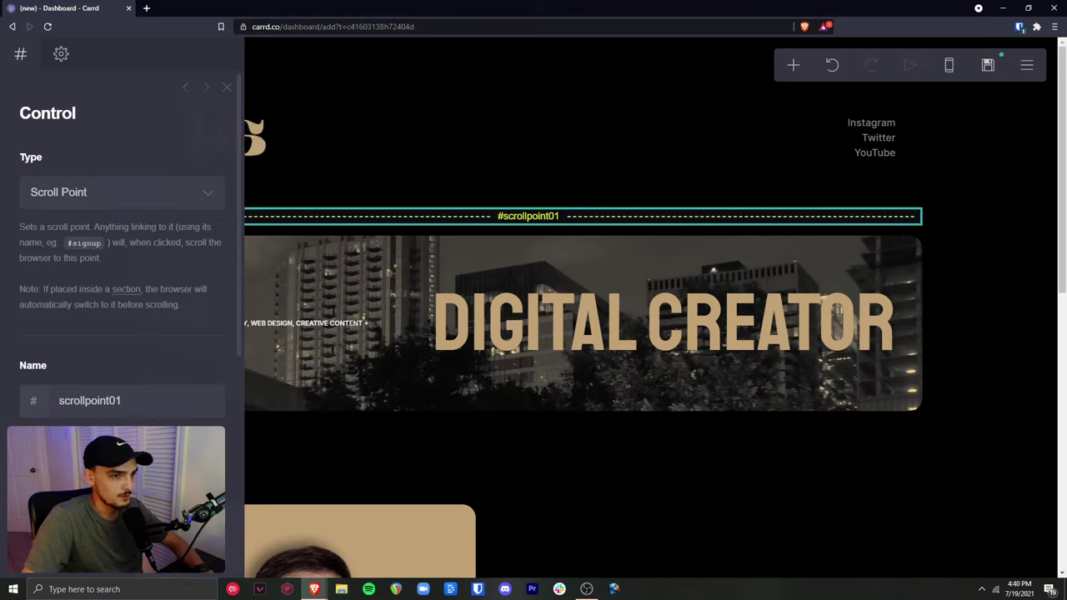
pyautogui.moveTo(528, 216)
pyautogui.mouseDown()
pyautogui.moveTo(533, 223)
pyautogui.moveTo(539, 66)
pyautogui.moveTo(541, 81)
pyautogui.mouseUp()
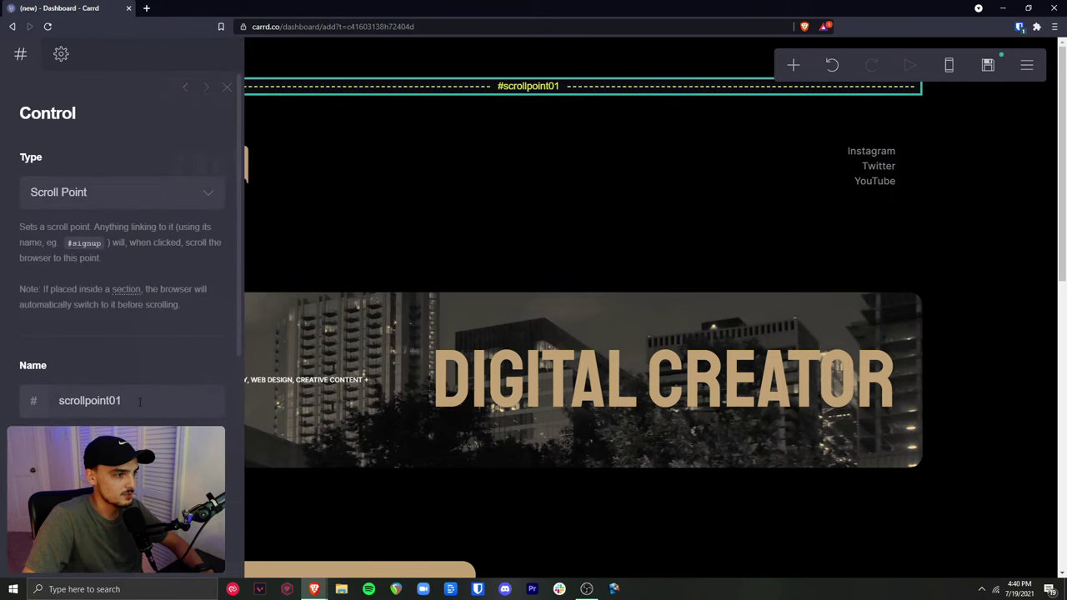
# Name the scroll point "home"
pyautogui.doubleClick(139, 402)
pyautogui.write('home')
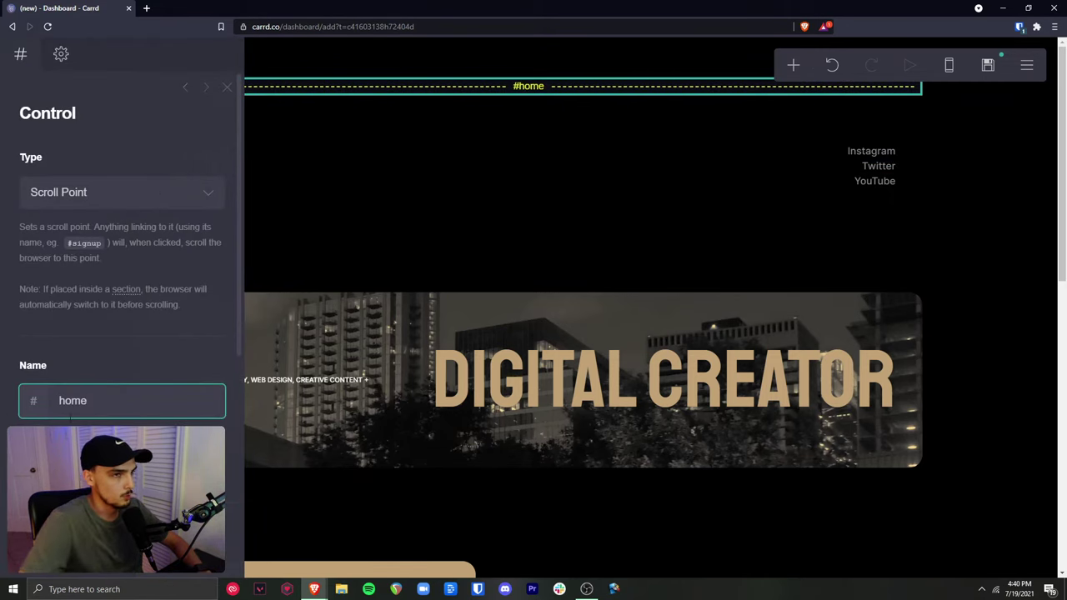
pyautogui.click(420, 281)
# Link the up arrow icon at the page's end to #home
pyautogui.scroll(-10, 543, 349)
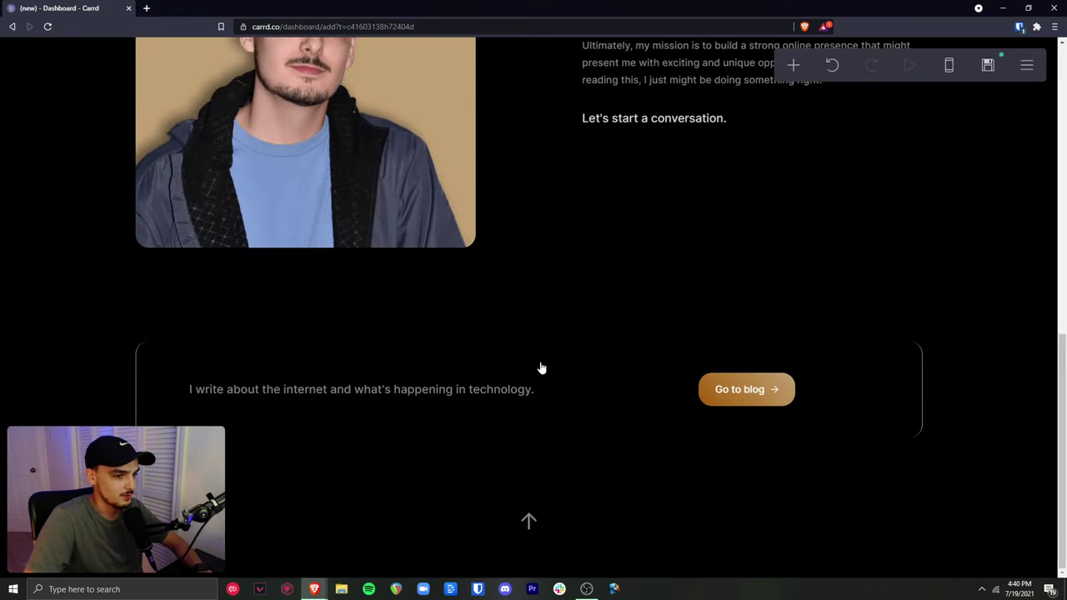
pyautogui.click(529, 522)
pyautogui.click(117, 166)
pyautogui.click(183, 326)
pyautogui.moveTo(182, 326); pyautogui.dragTo(42, 322)
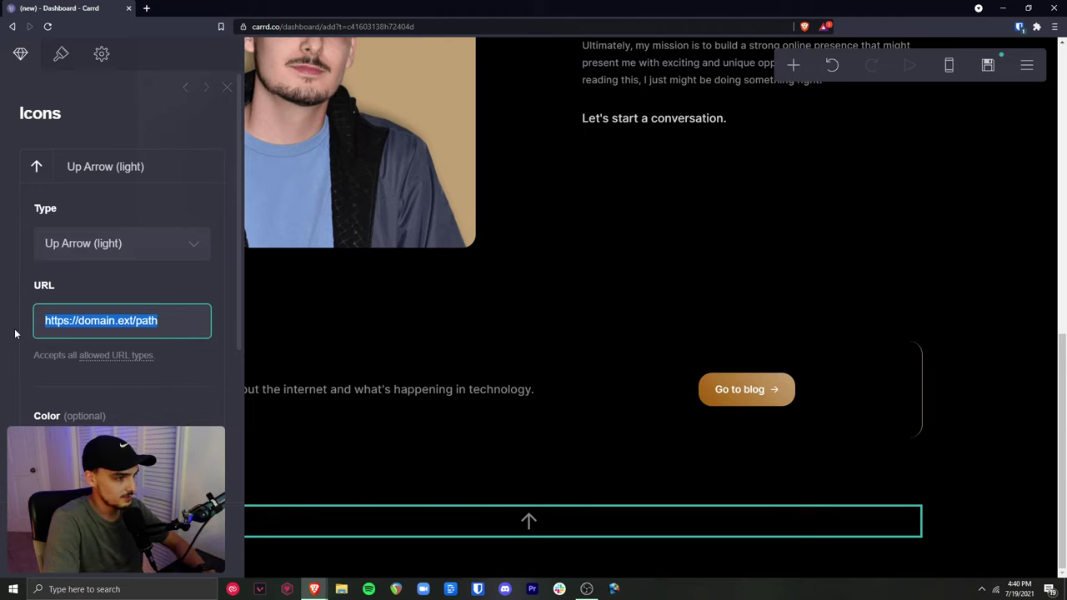
pyautogui.write('#home')
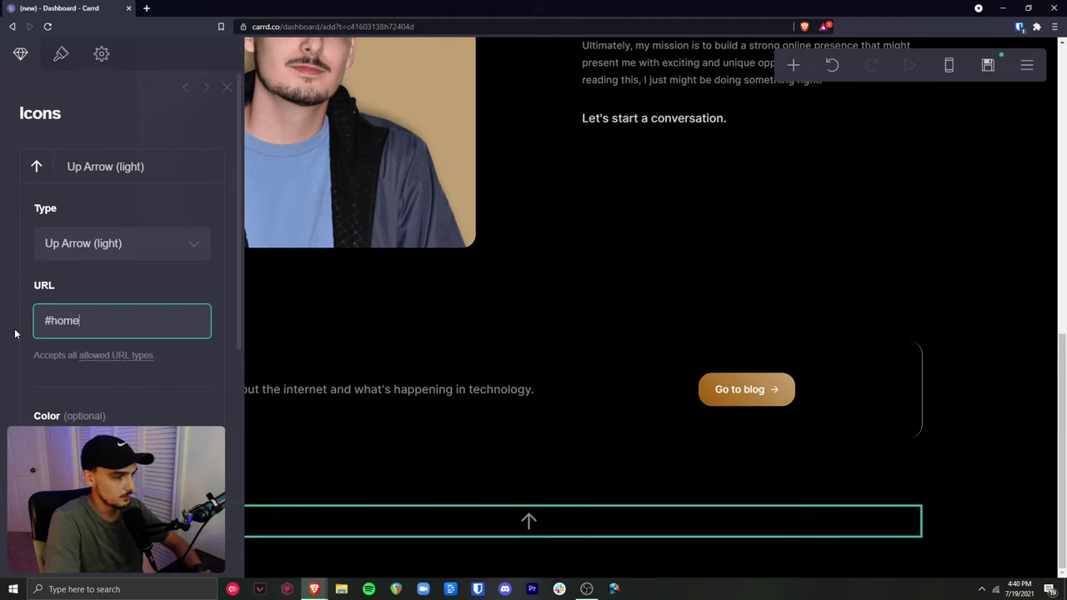
pyautogui.click(26, 285)
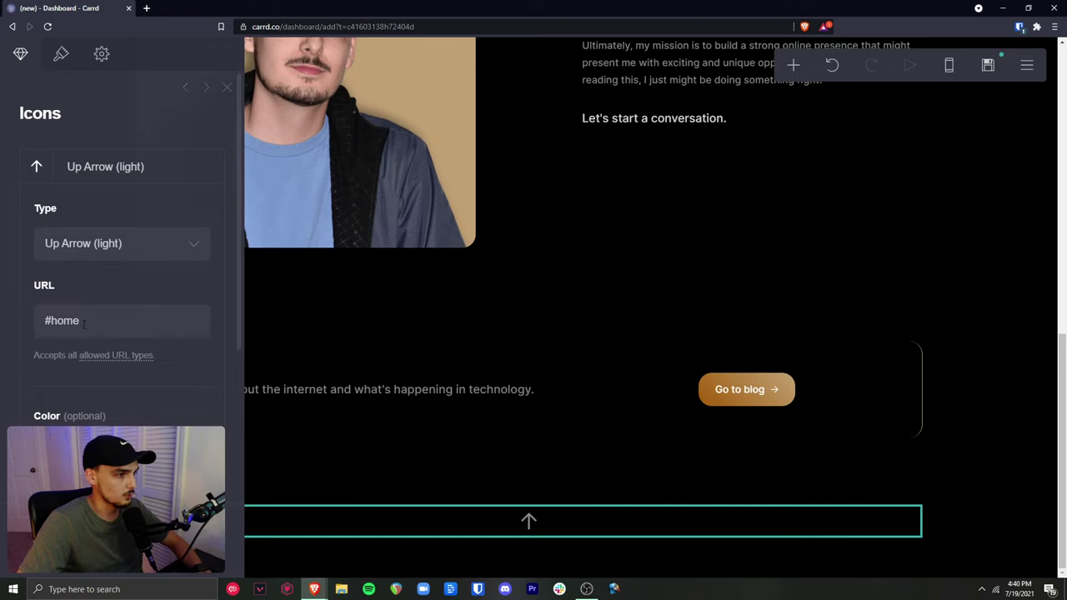
pyautogui.click(561, 523)
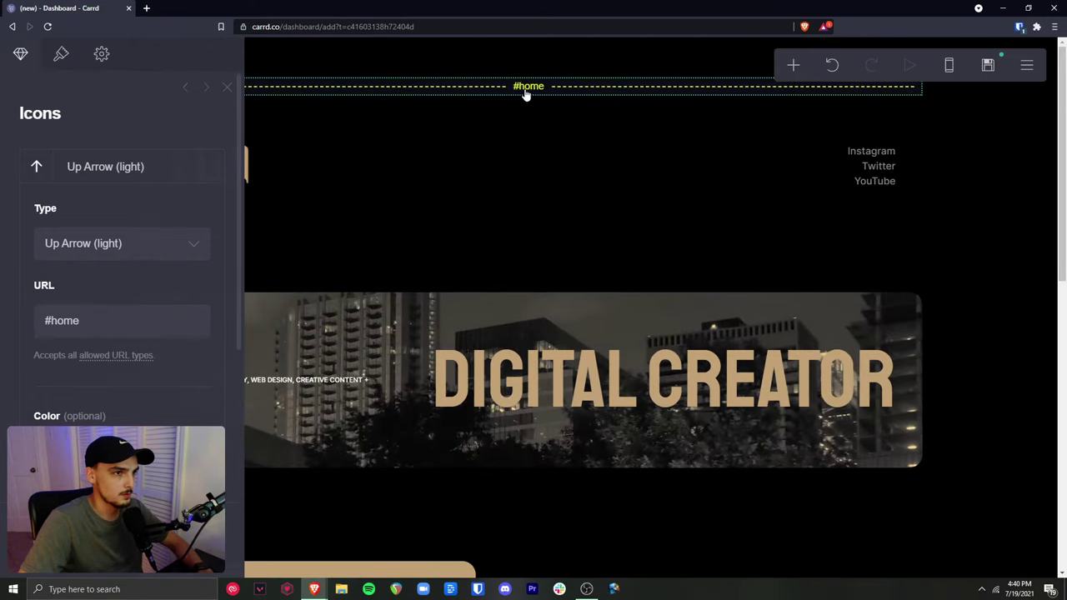
# Start publishing the site with the title "AD Demo" and the description "AD website for YouTube."
pyautogui.scroll(-10, 1029, 452)
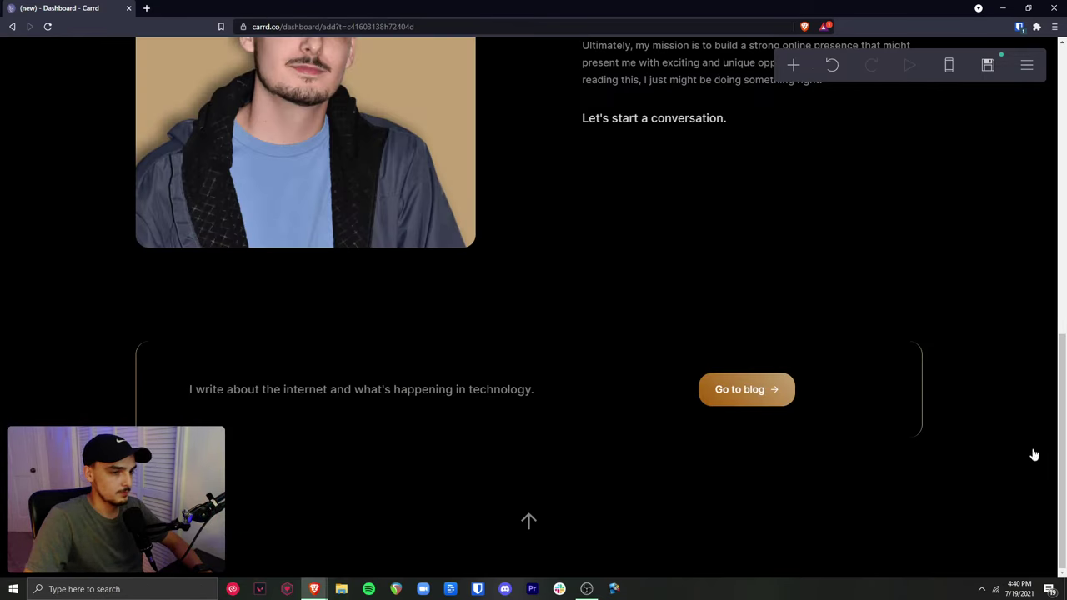
pyautogui.moveTo(1064, 479); pyautogui.dragTo(1000, 72)
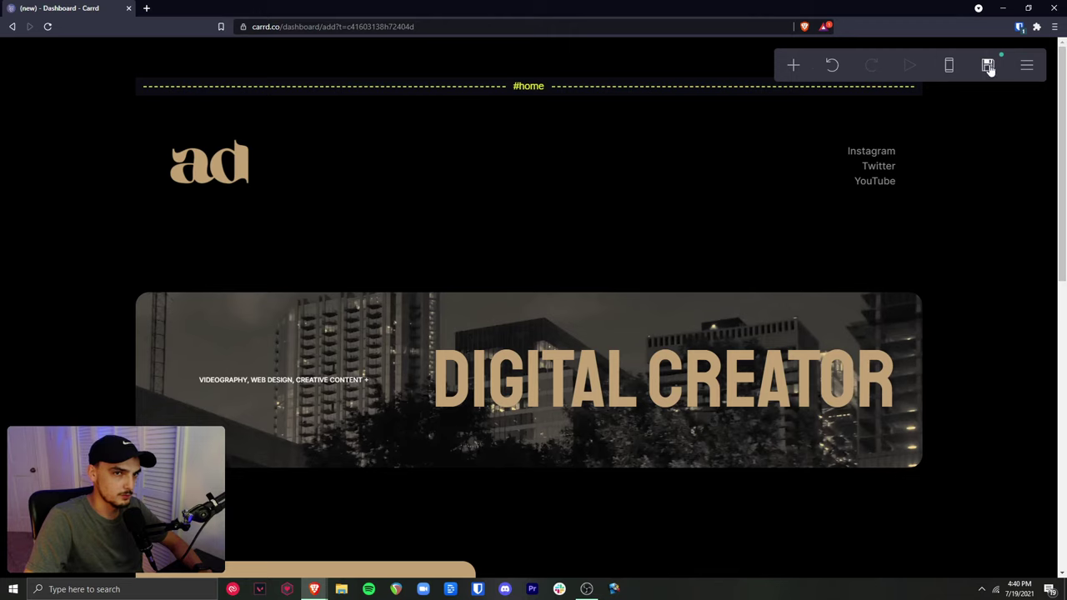
pyautogui.click(989, 66)
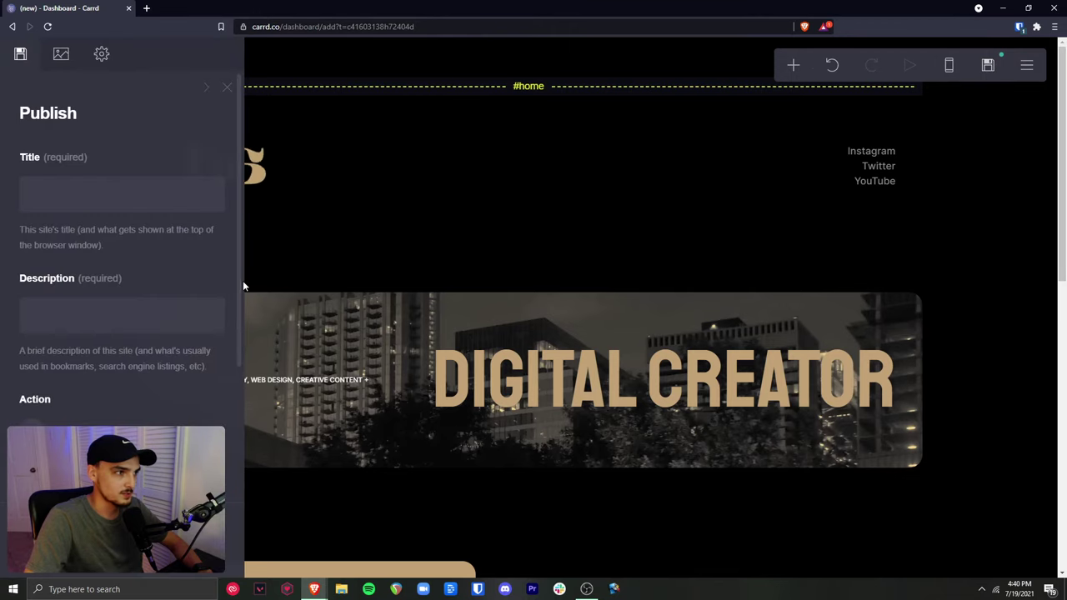
pyautogui.click(127, 200)
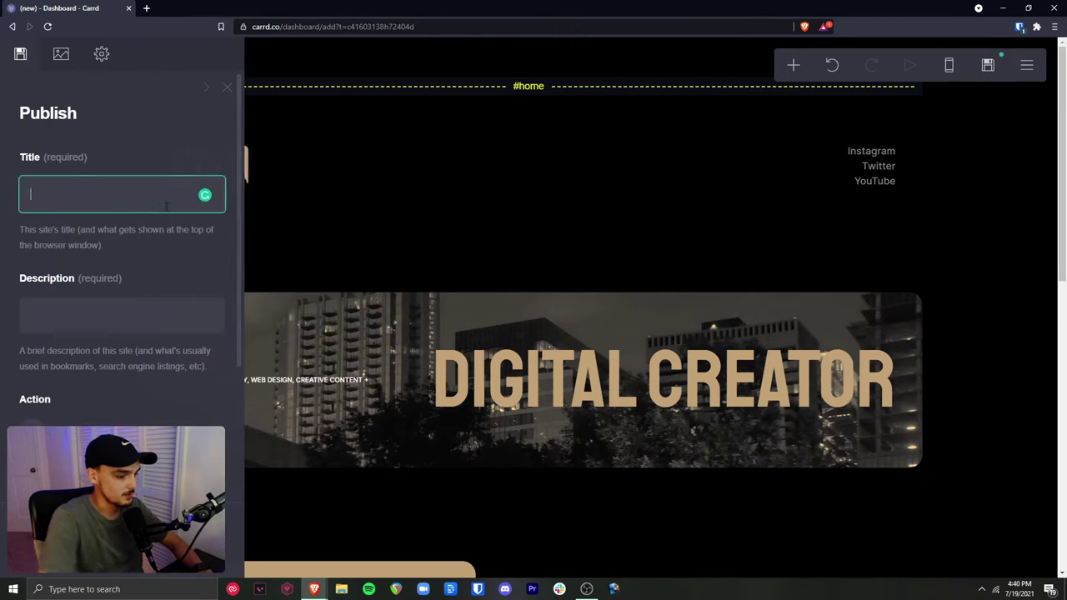
pyautogui.write('AD Demo')
pyautogui.press('Tab')
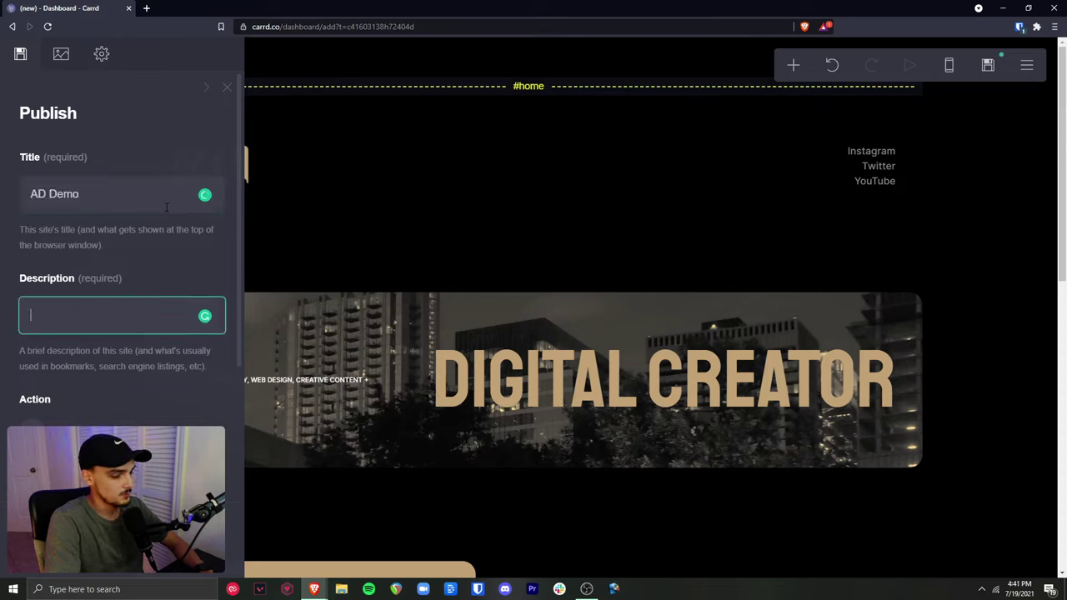
pyautogui.write('AD website for ')
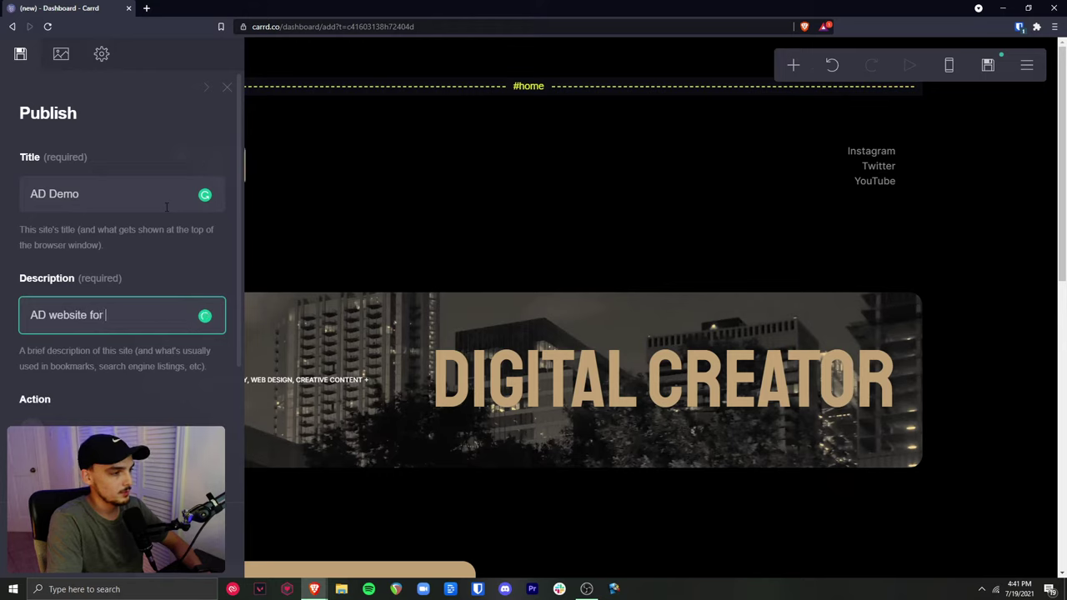
pyautogui.write('YouTube.')
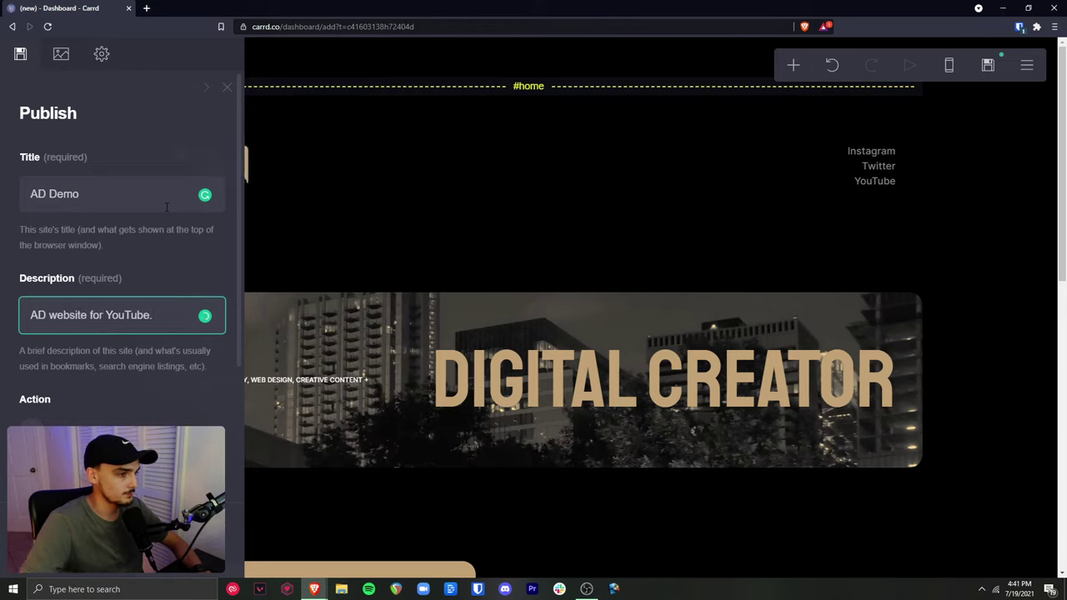
# Publish the site to the .carrd.co URL named ad-demo
pyautogui.scroll(-2, 167, 251)
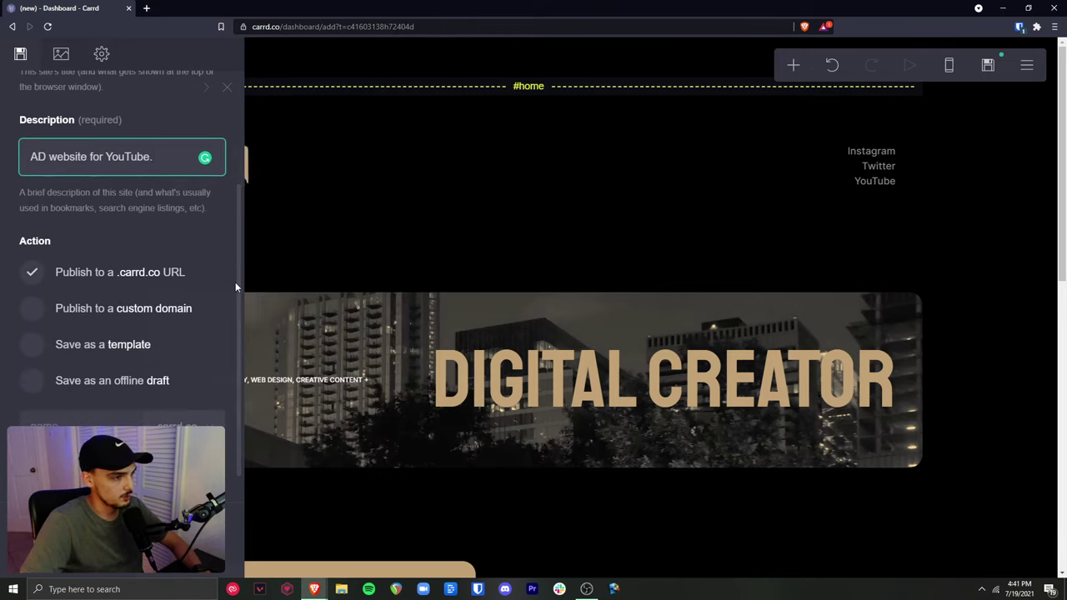
pyautogui.scroll(-1, 236, 286)
pyautogui.click(80, 394)
pyautogui.write('ad-demo')
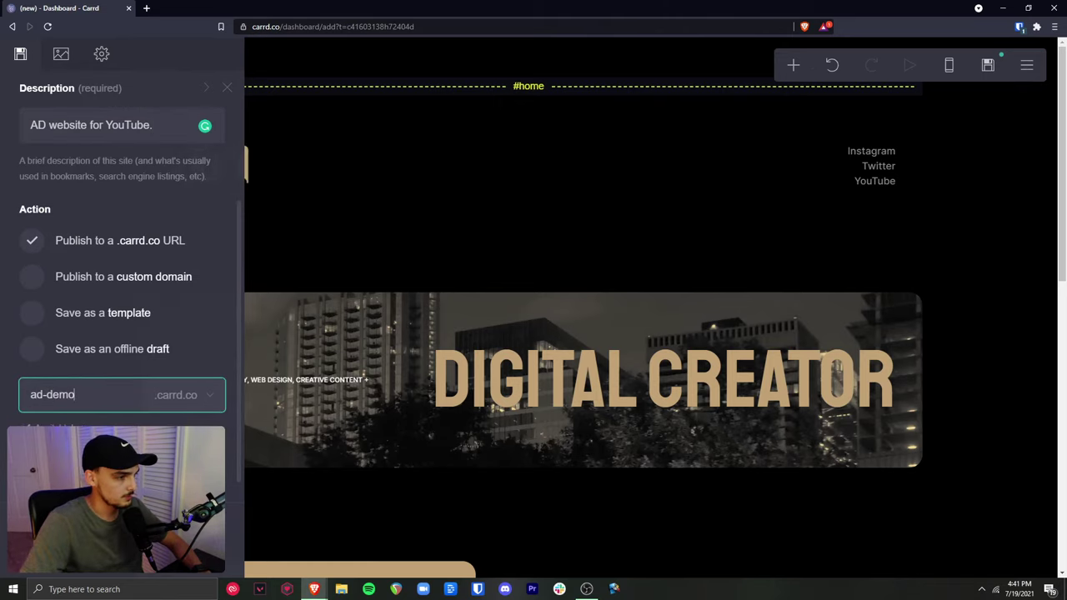
pyautogui.press('Return')
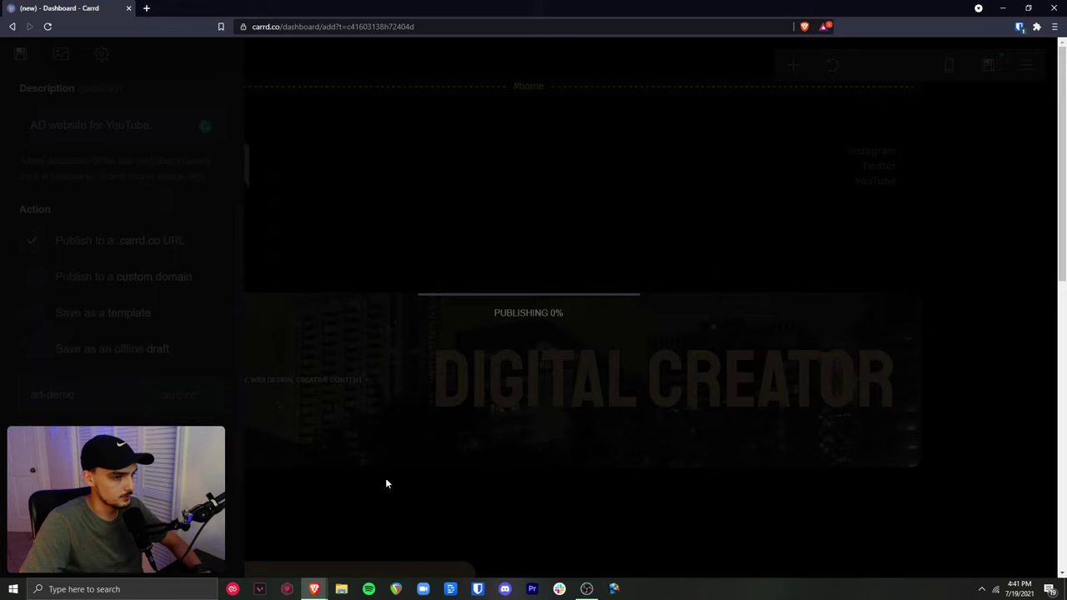
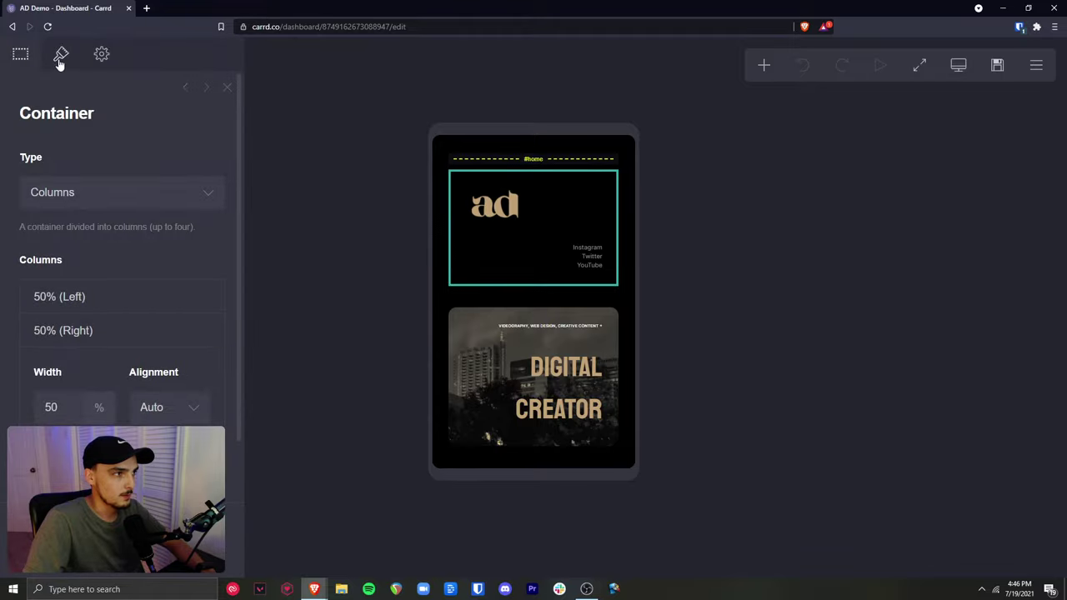
# Switch the header container's mobile settings to Manual and set its mobile layout to Default so the logo and links sit side by side
pyautogui.click(61, 53)
pyautogui.moveTo(239, 105); pyautogui.dragTo(239, 375)
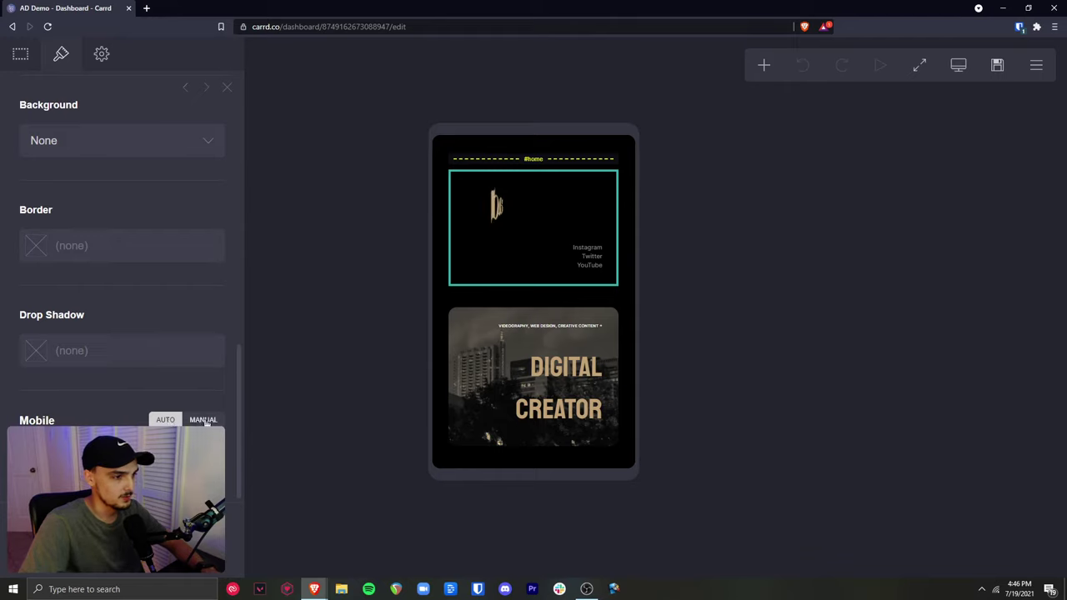
pyautogui.click(205, 420)
pyautogui.scroll(-2, 205, 425)
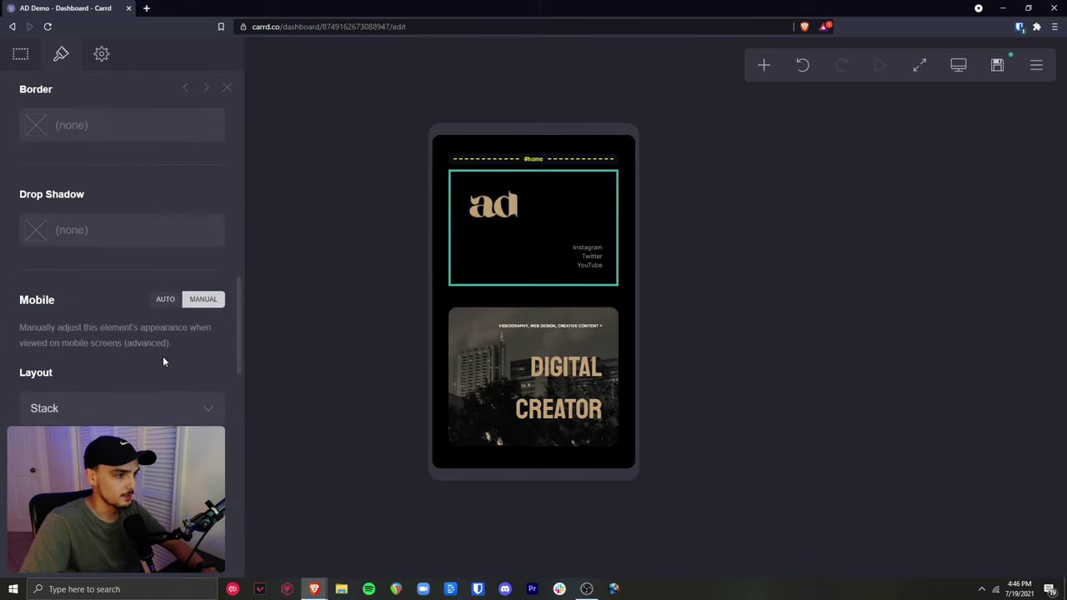
pyautogui.scroll(-1, 163, 343)
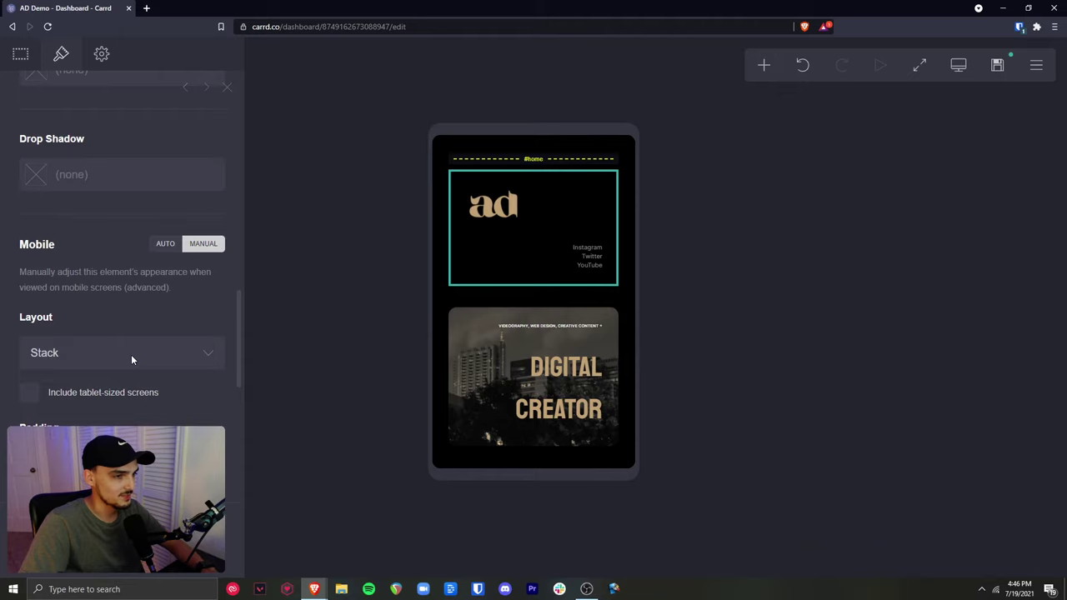
pyautogui.click(131, 359)
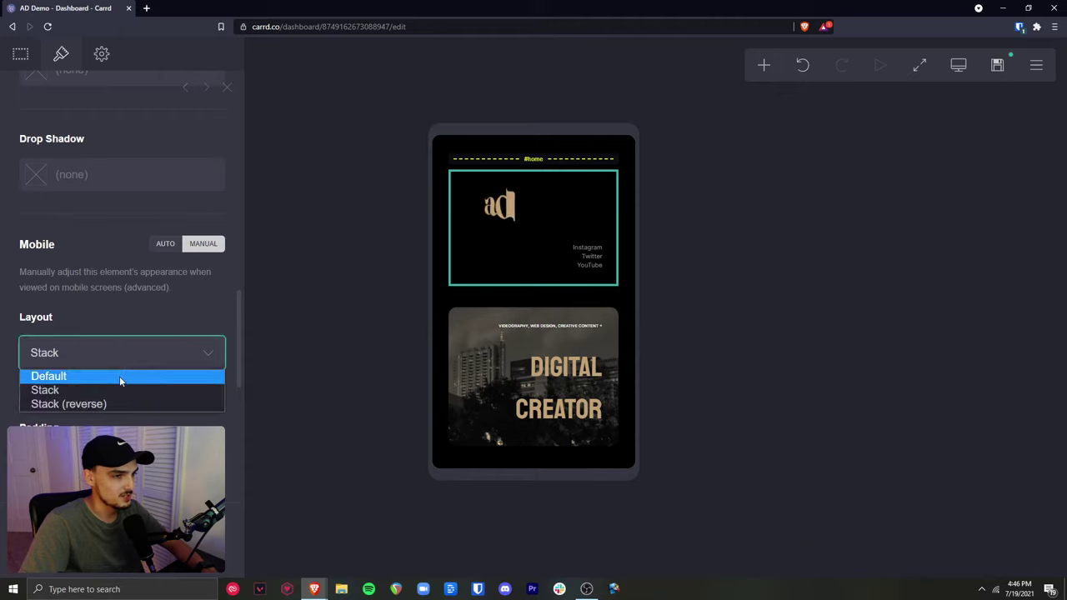
pyautogui.click(119, 379)
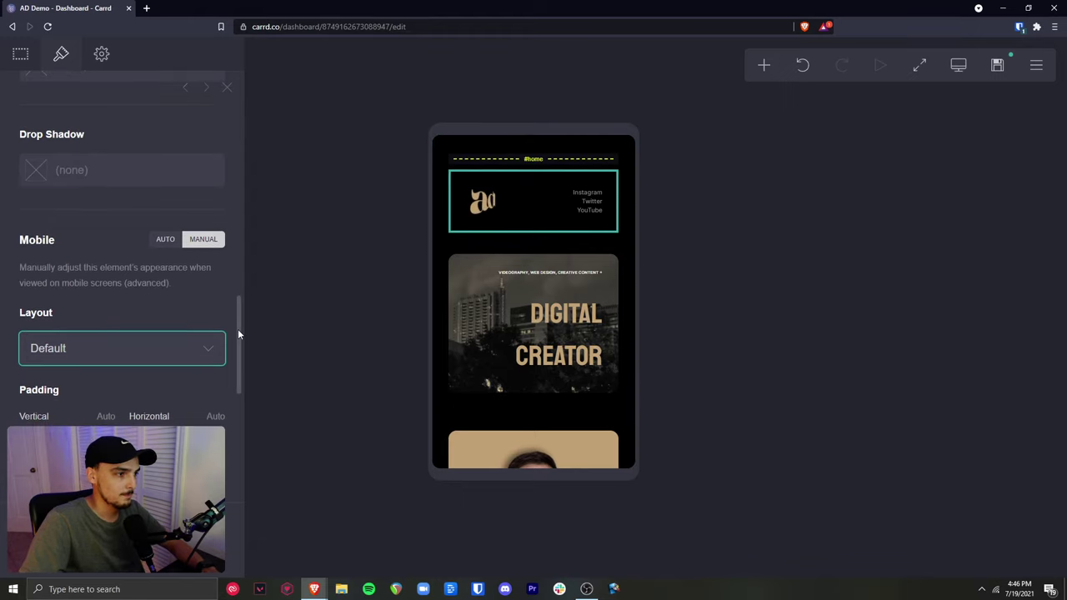
pyautogui.moveTo(237, 329); pyautogui.dragTo(247, 310)
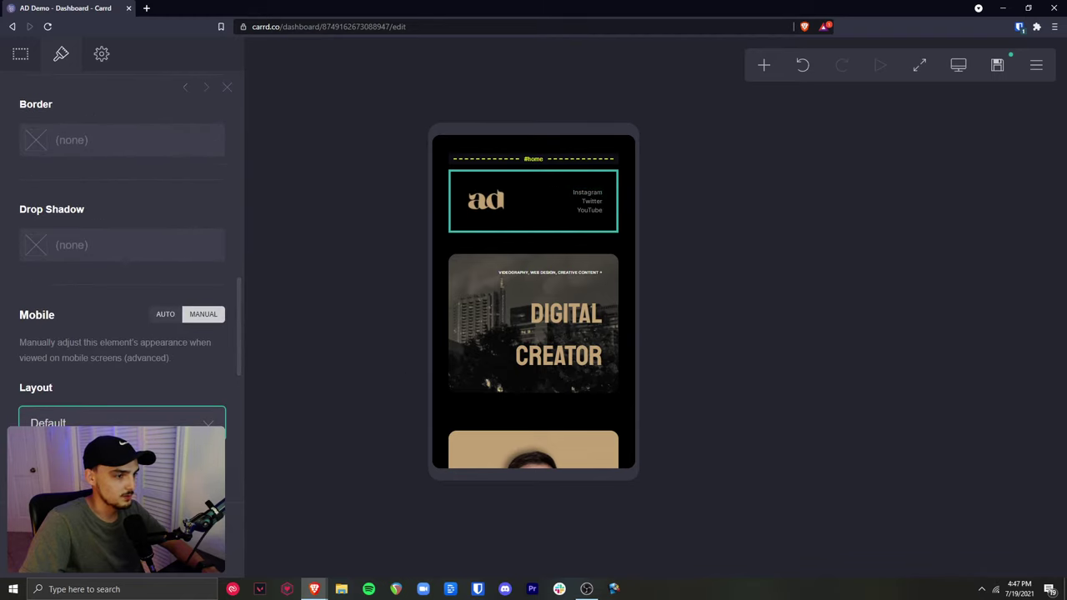
pyautogui.scroll(-1, 122, 333)
pyautogui.click(631, 517)
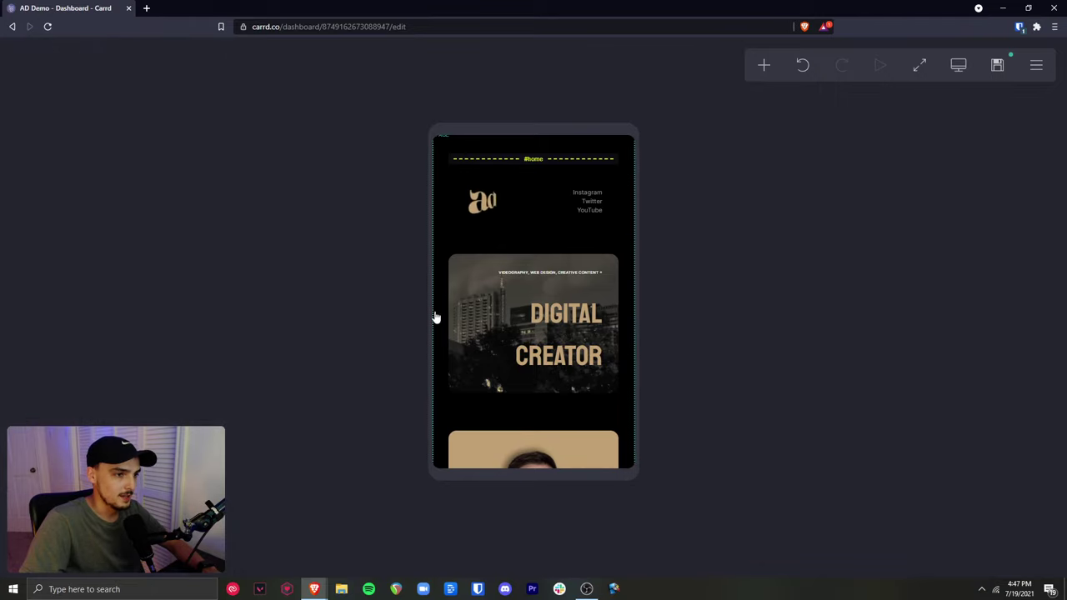
# Switch the video banner container's mobile settings to Manual and set its mobile layout to Default
pyautogui.click(458, 275)
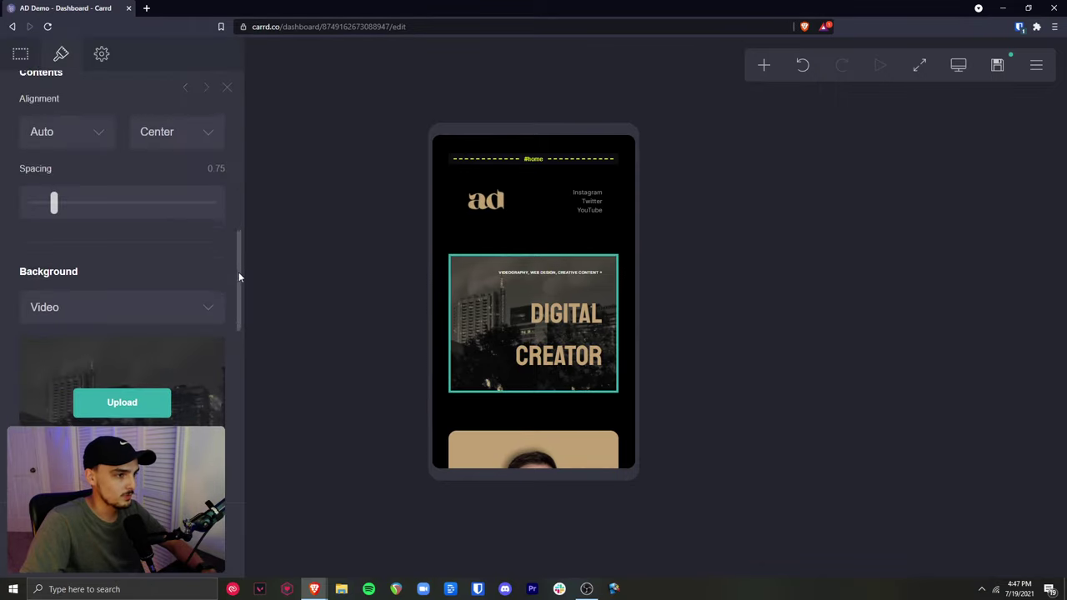
pyautogui.moveTo(238, 276); pyautogui.dragTo(234, 442)
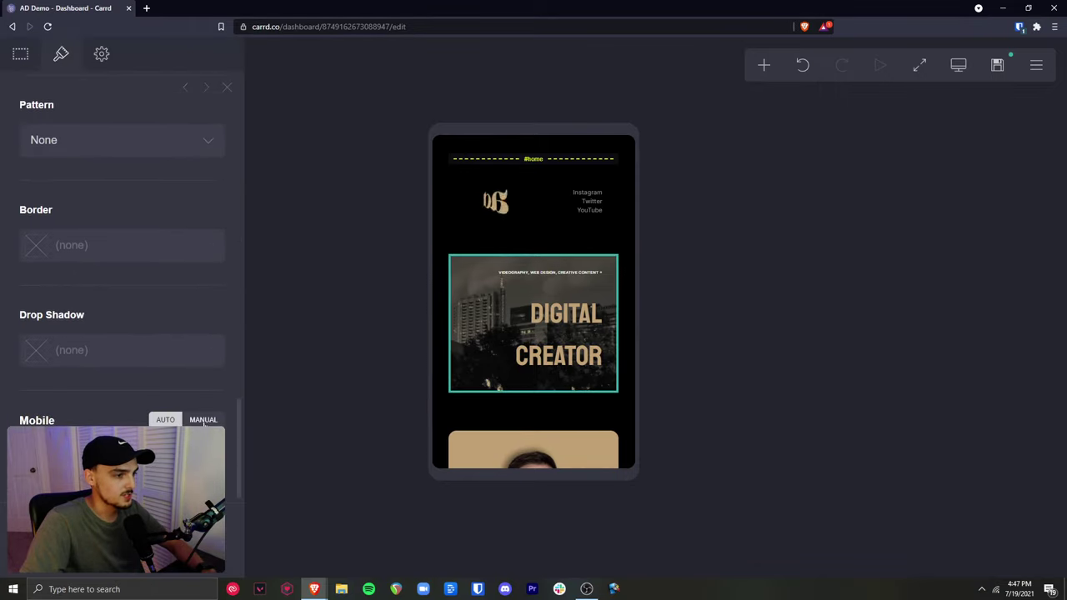
pyautogui.click(203, 421)
pyautogui.scroll(-3, 209, 419)
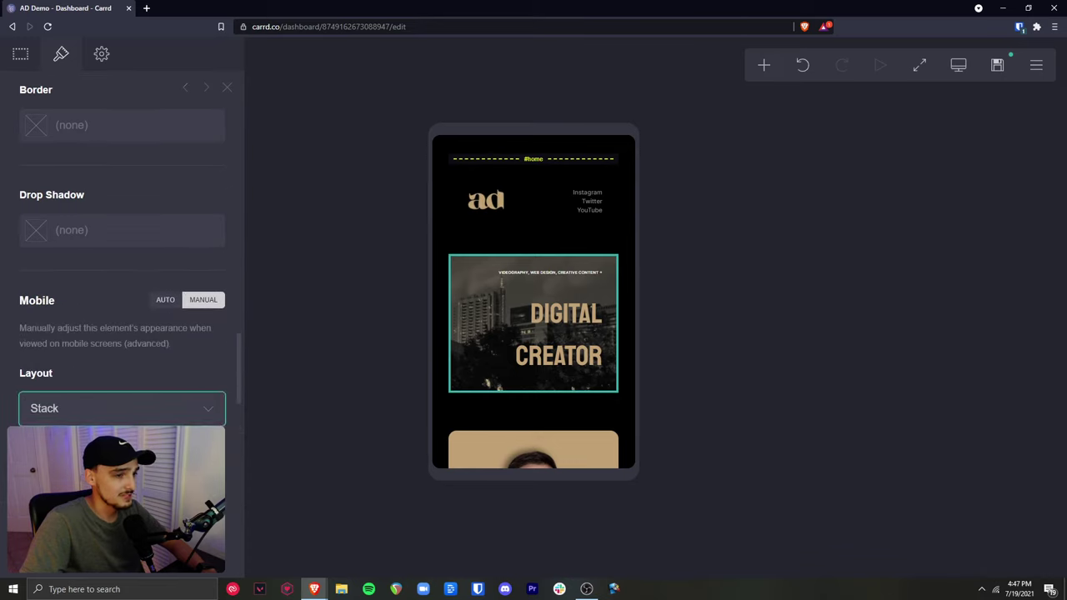
pyautogui.press('Up')
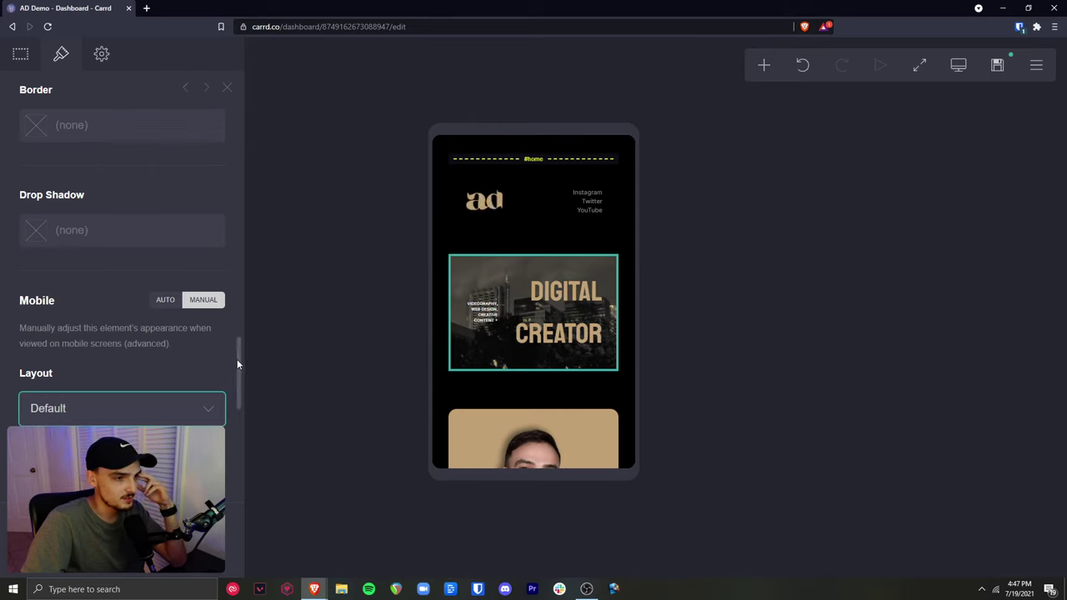
# Reduce the line spacing of the "Digital Creator" banner text to 0.75
pyautogui.click(559, 330)
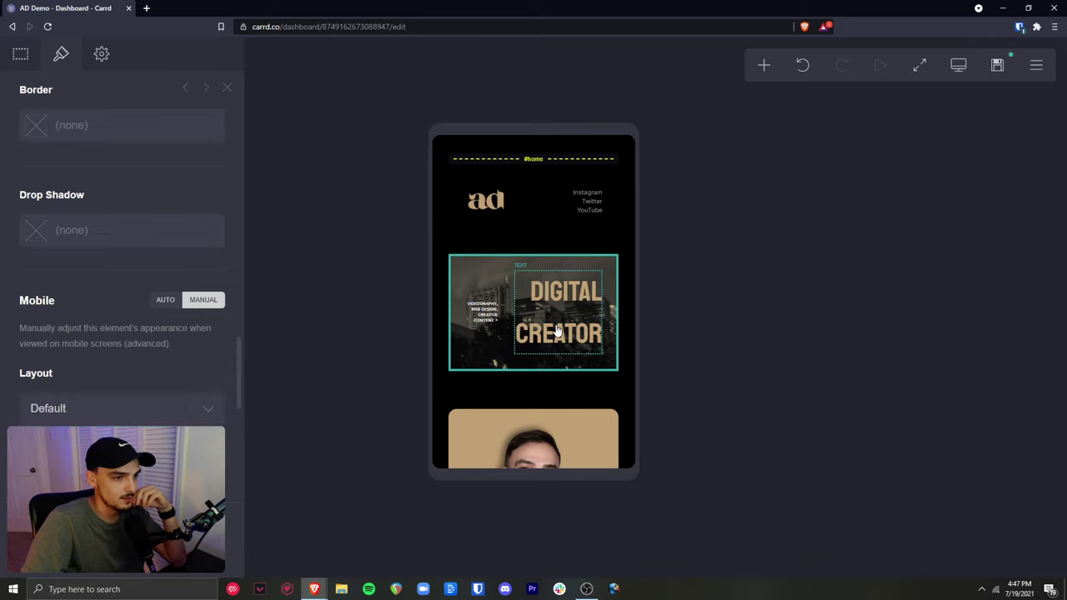
pyautogui.click(60, 62)
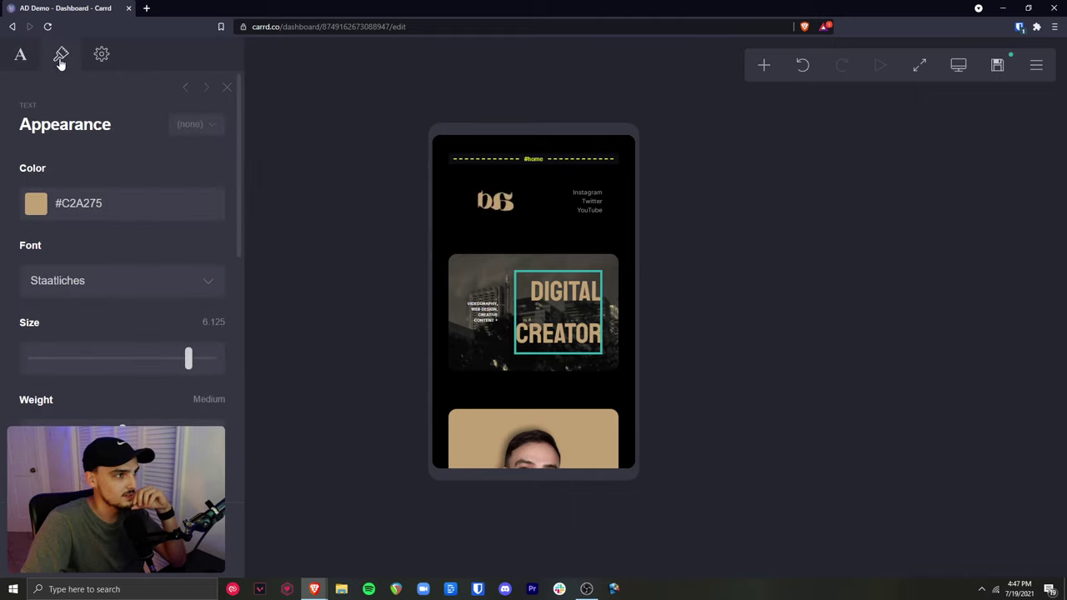
pyautogui.scroll(-3, 237, 177)
pyautogui.scroll(-1, 227, 238)
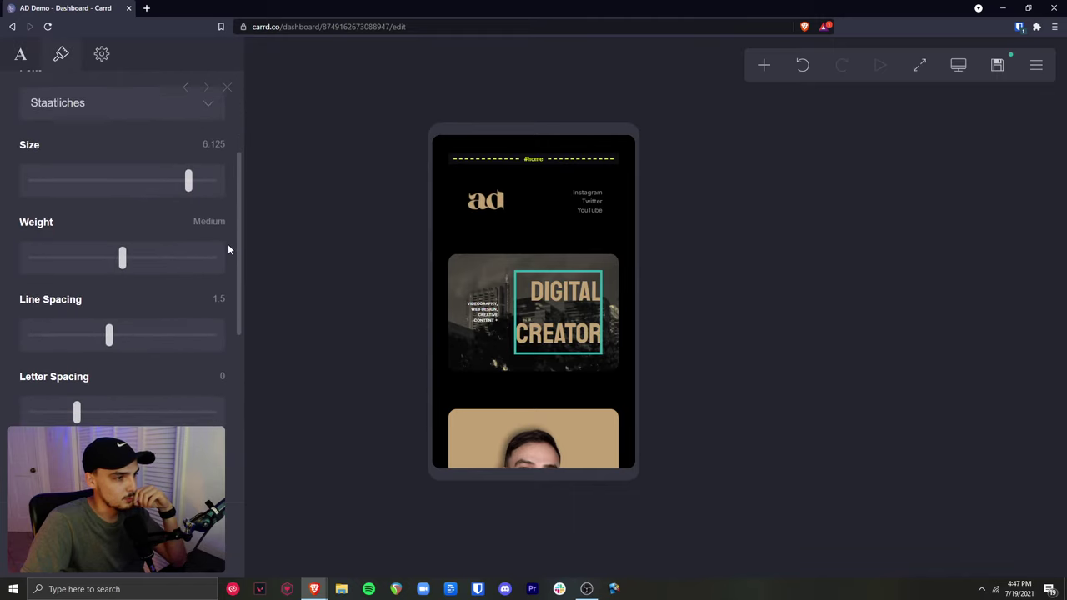
pyautogui.moveTo(108, 331); pyautogui.dragTo(3, 342)
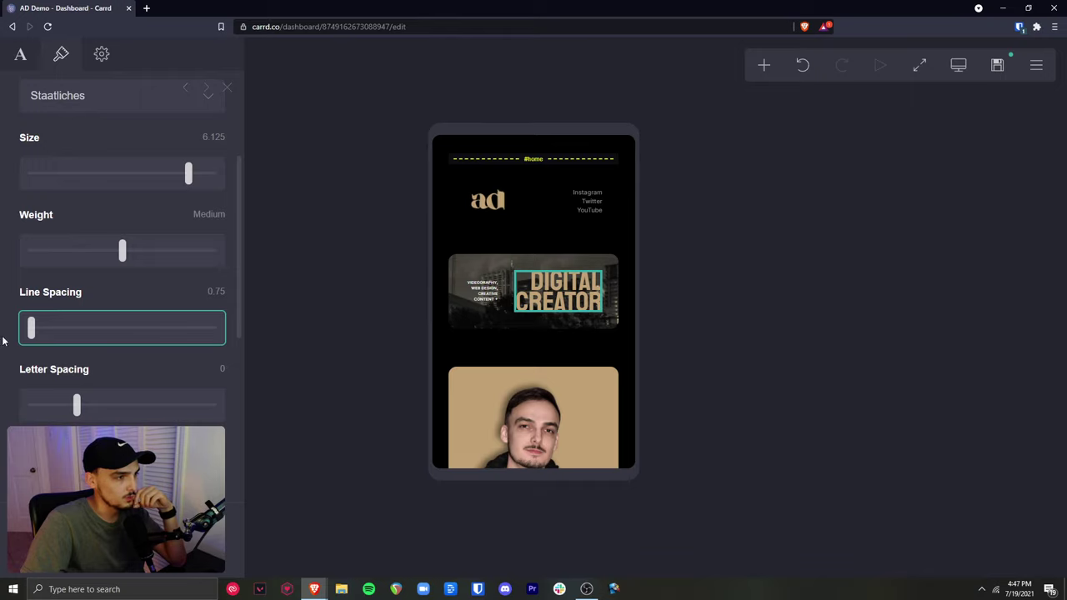
pyautogui.press('Escape')
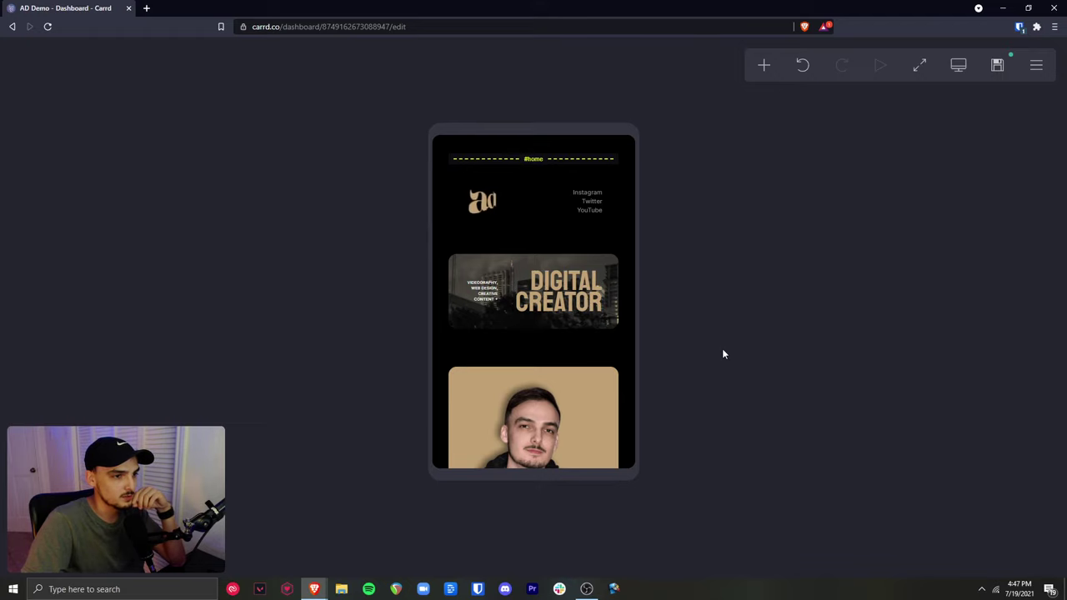
# Set the video banner container's mobile vertical padding to 12
pyautogui.click(533, 292)
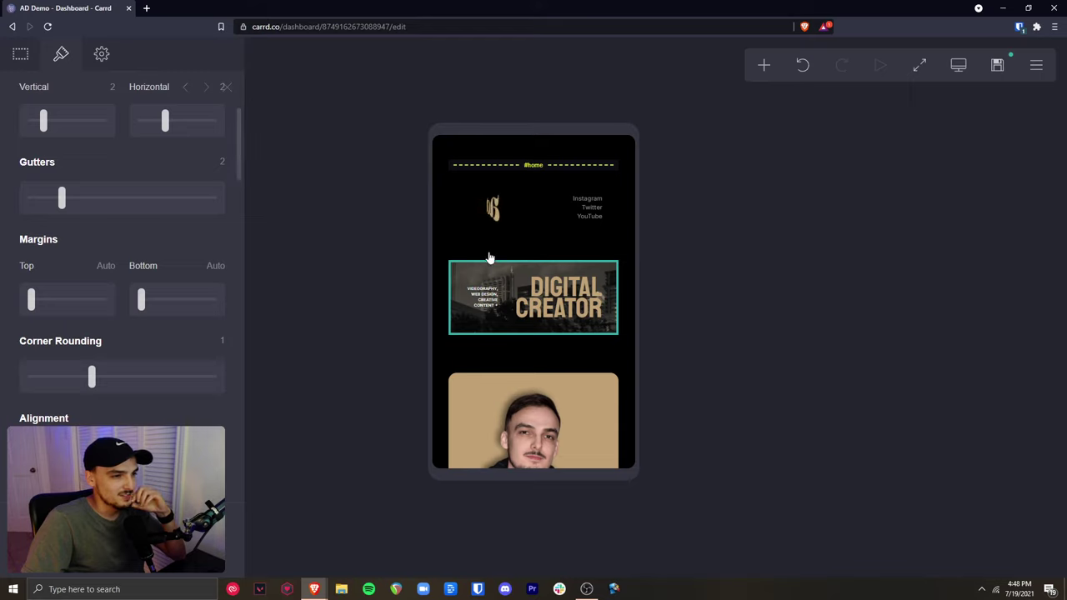
pyautogui.moveTo(237, 151); pyautogui.dragTo(231, 414)
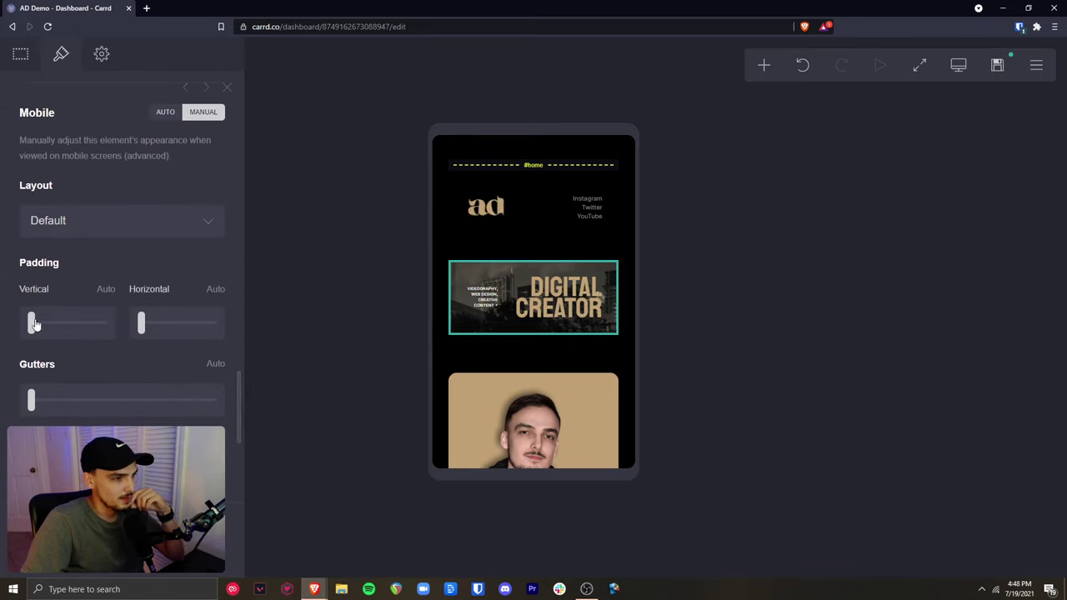
pyautogui.moveTo(31, 323); pyautogui.dragTo(129, 331)
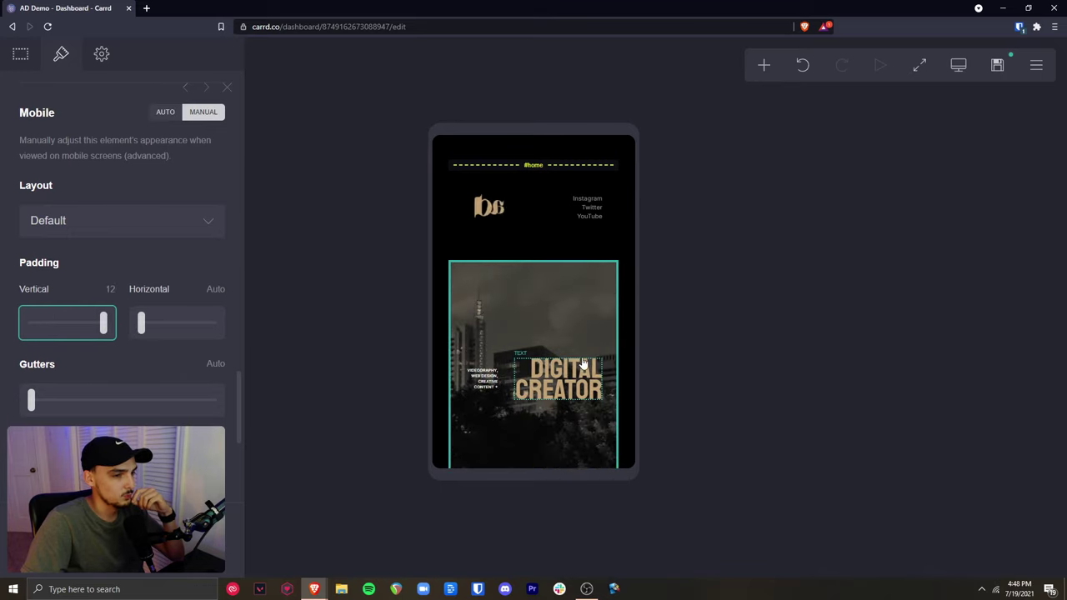
pyautogui.scroll(-1, 588, 295)
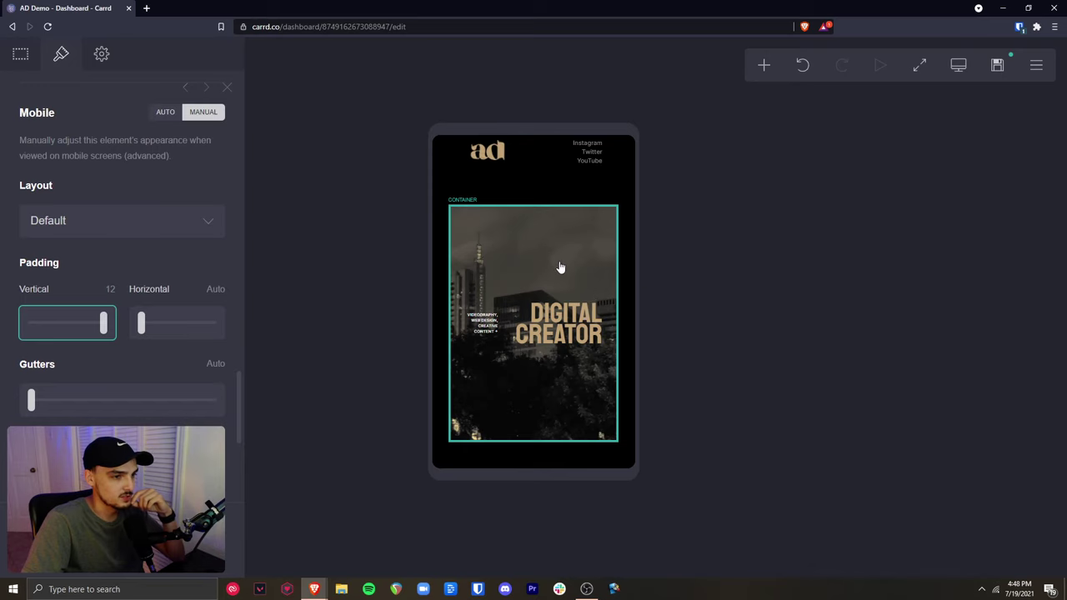
pyautogui.scroll(1, 562, 268)
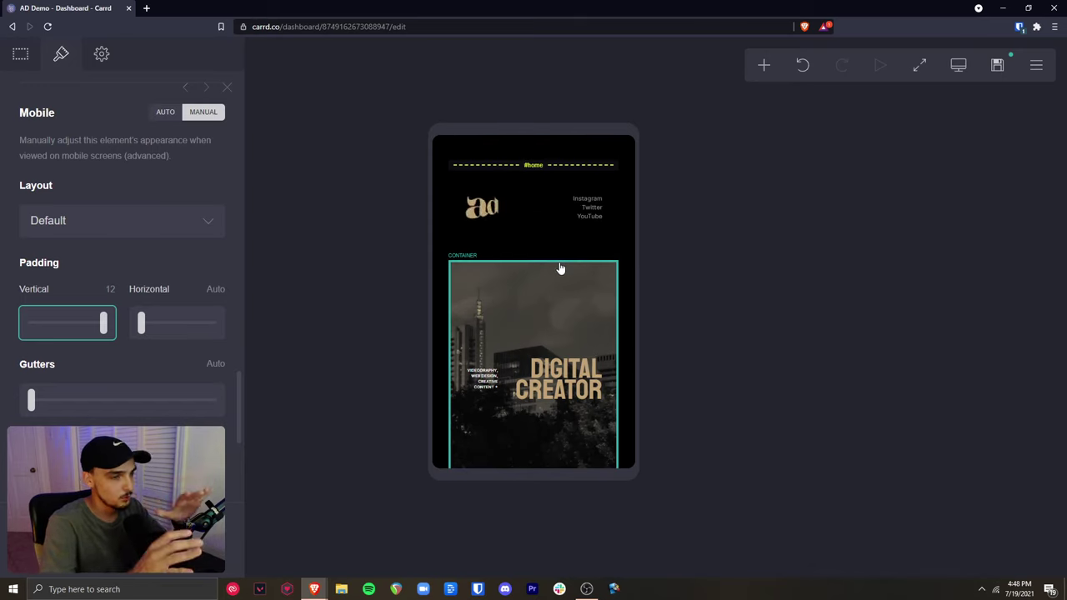
# Set the banner container's general vertical padding to 4 in the desktop view and return to the mobile view
pyautogui.click(959, 65)
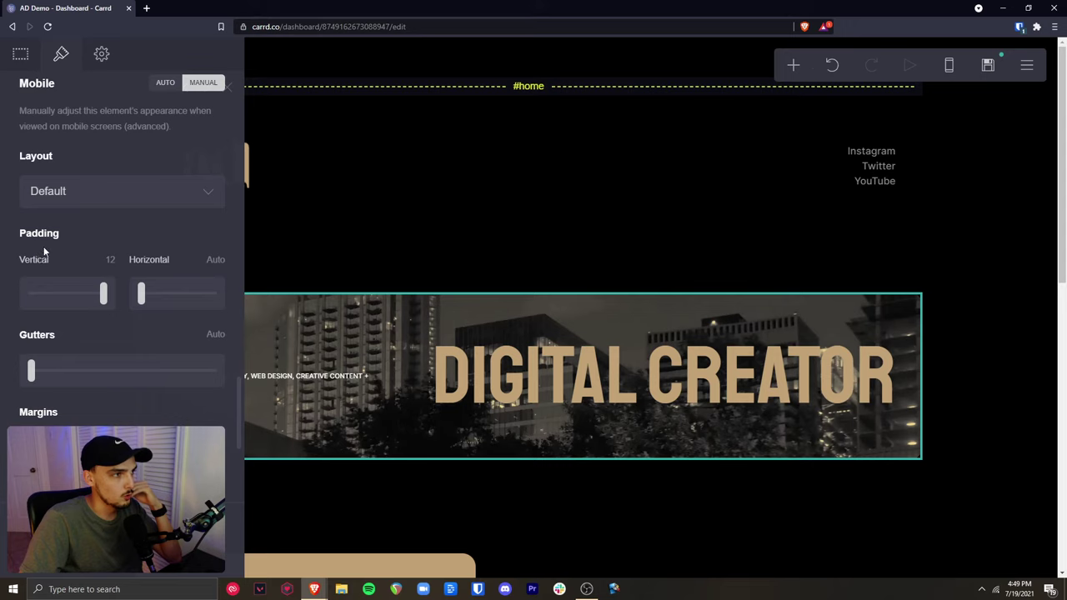
pyautogui.click(949, 65)
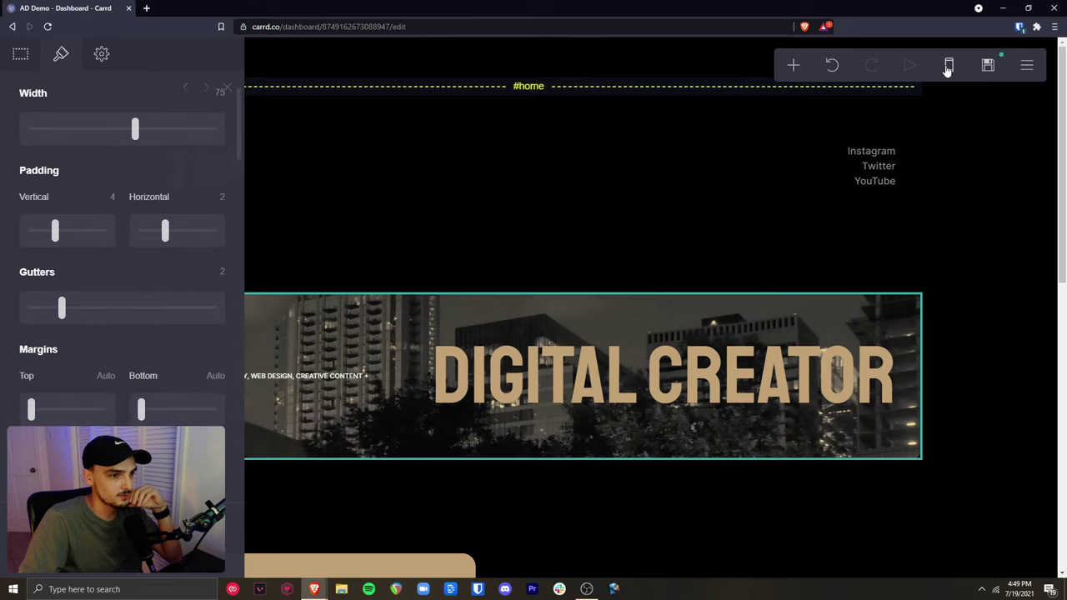
pyautogui.scroll(-1, 557, 327)
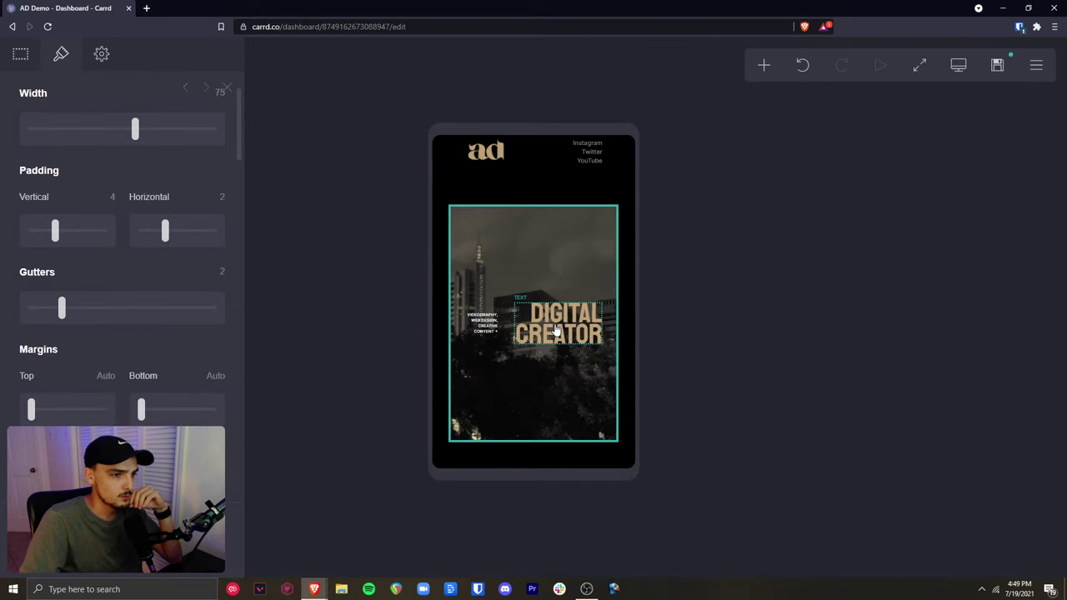
# Check the whole page in the mobile view and publish the updated mobile layout to the live site
pyautogui.scroll(1, 547, 304)
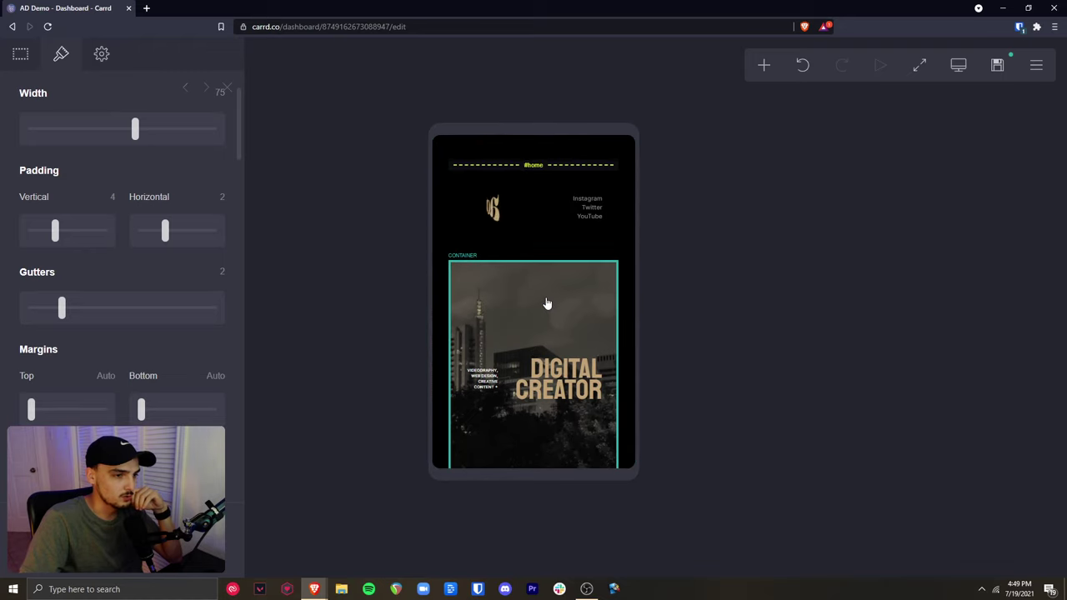
pyautogui.scroll(-5, 558, 304)
pyautogui.scroll(-5, 564, 305)
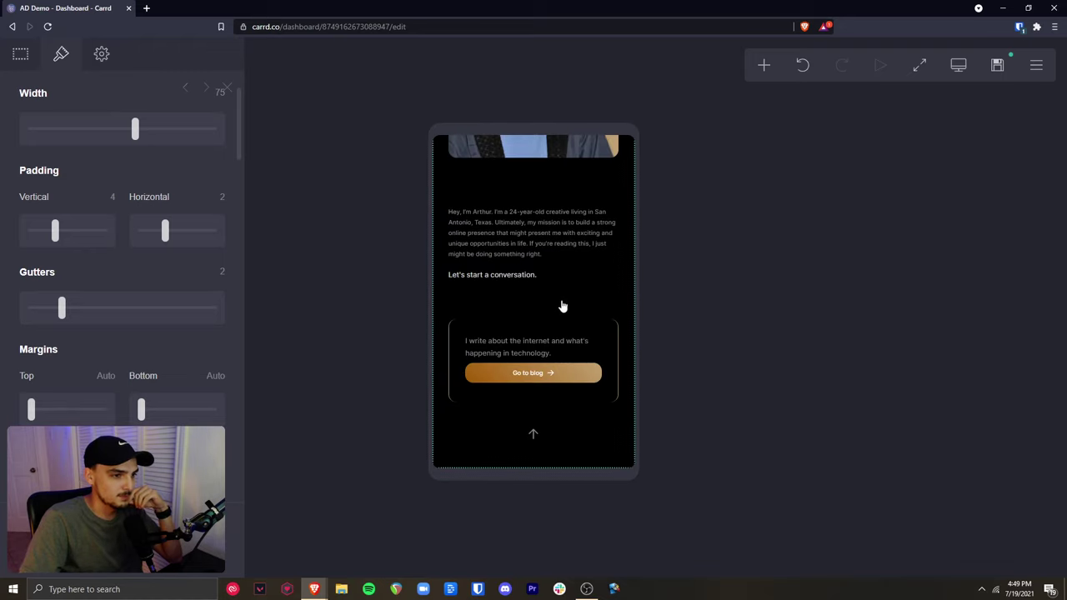
pyautogui.scroll(4, 534, 445)
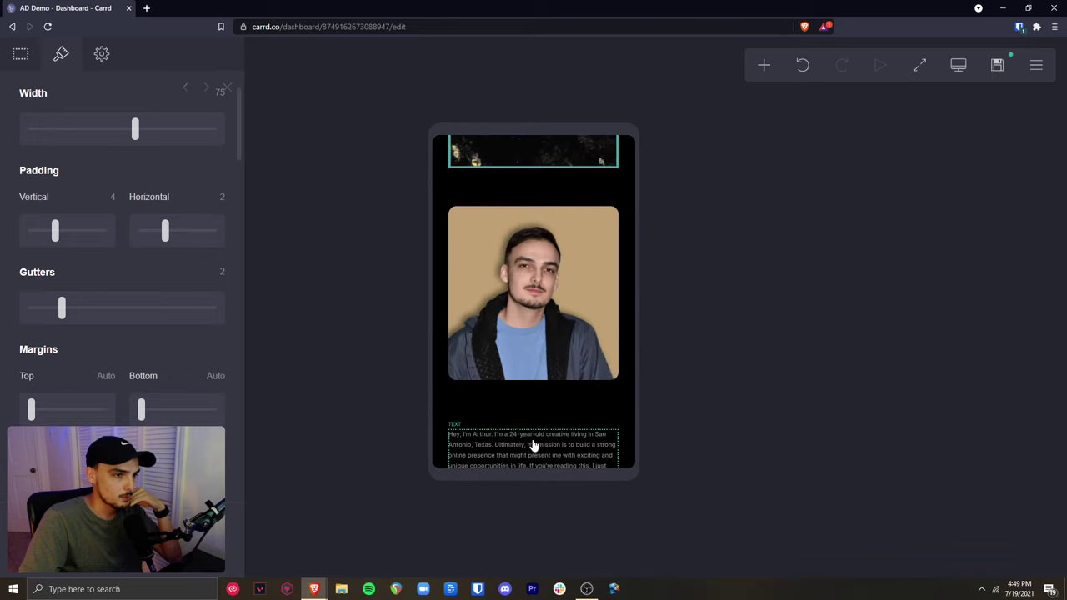
pyautogui.scroll(6, 533, 445)
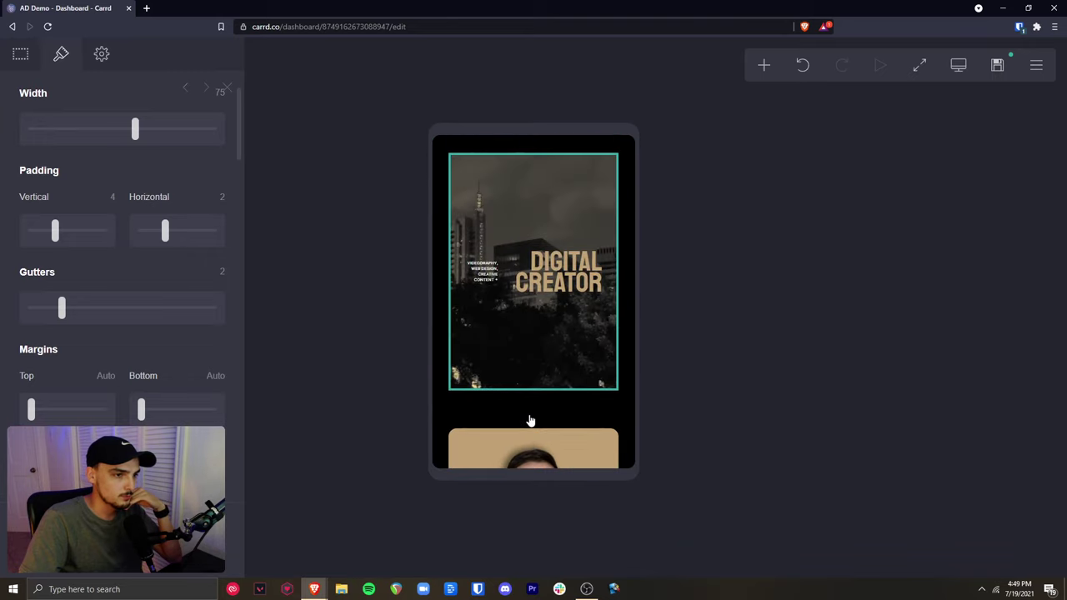
pyautogui.click(997, 65)
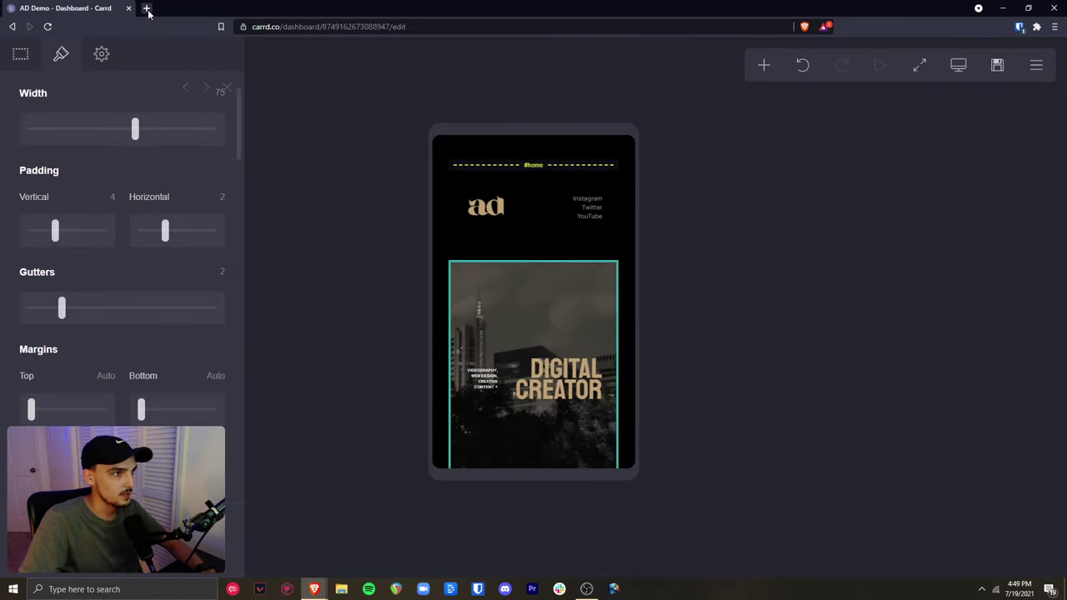
# Open ad-demo.carrd.co in a new tab, check its layout in a narrow phone-width window, and restore the window to full size
pyautogui.click(146, 8)
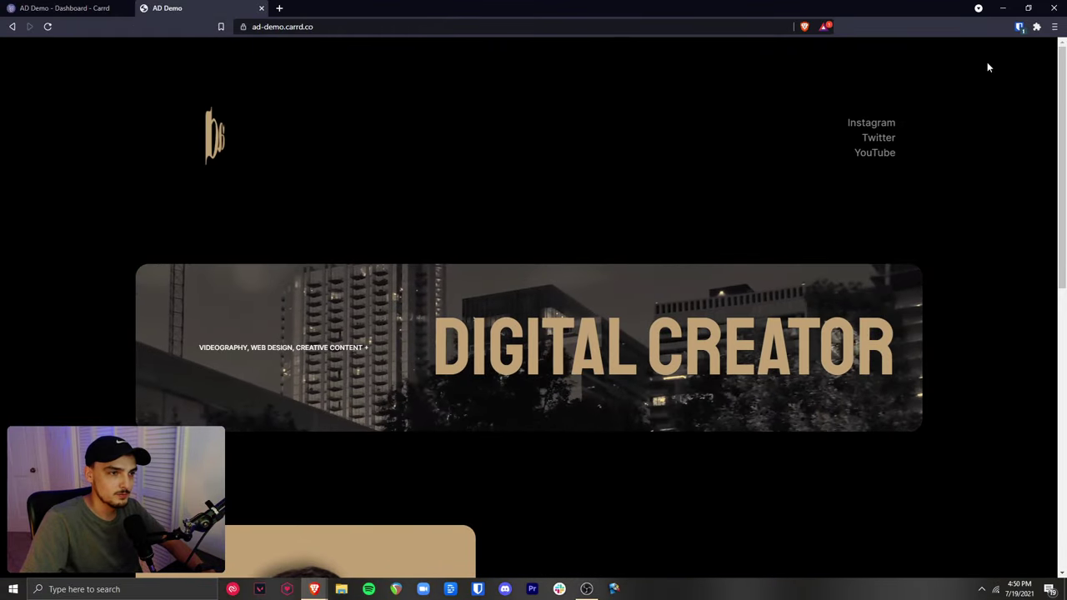
pyautogui.click(1028, 12)
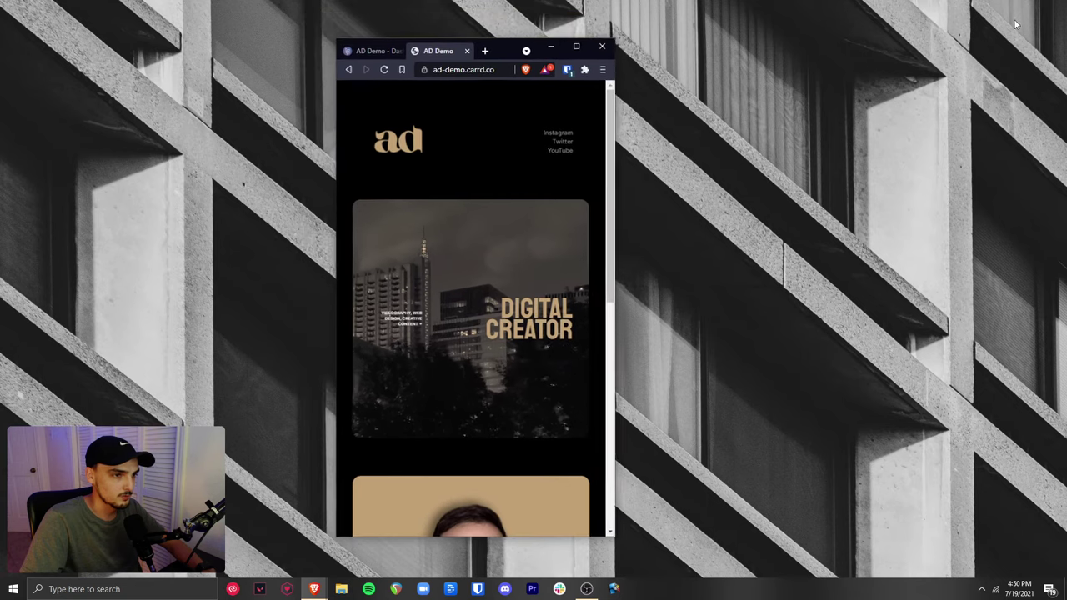
pyautogui.moveTo(491, 52); pyautogui.dragTo(474, 50)
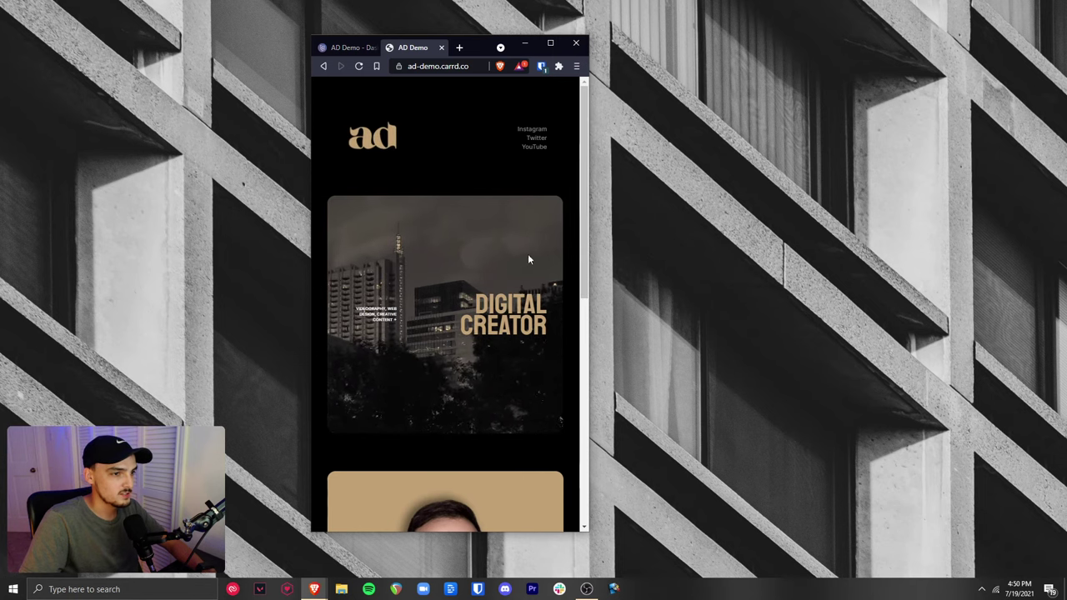
pyautogui.moveTo(585, 221); pyautogui.dragTo(589, 187)
pyautogui.click(551, 42)
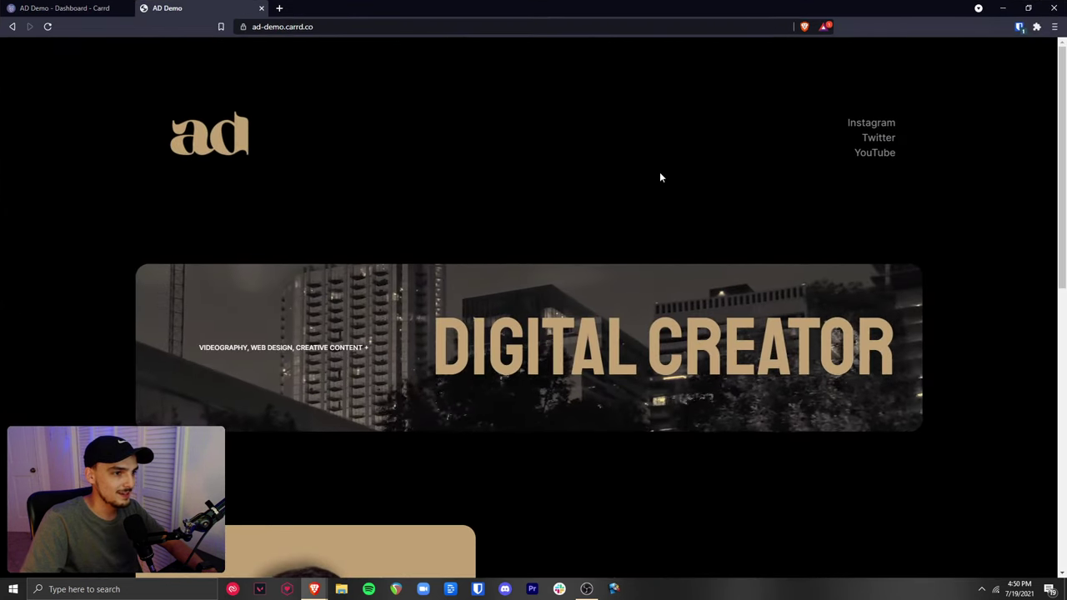
# Review the published desktop page from header to footer, testing the footer's up-arrow link back to the #home section
pyautogui.scroll(-3, 773, 202)
pyautogui.scroll(-5, 774, 209)
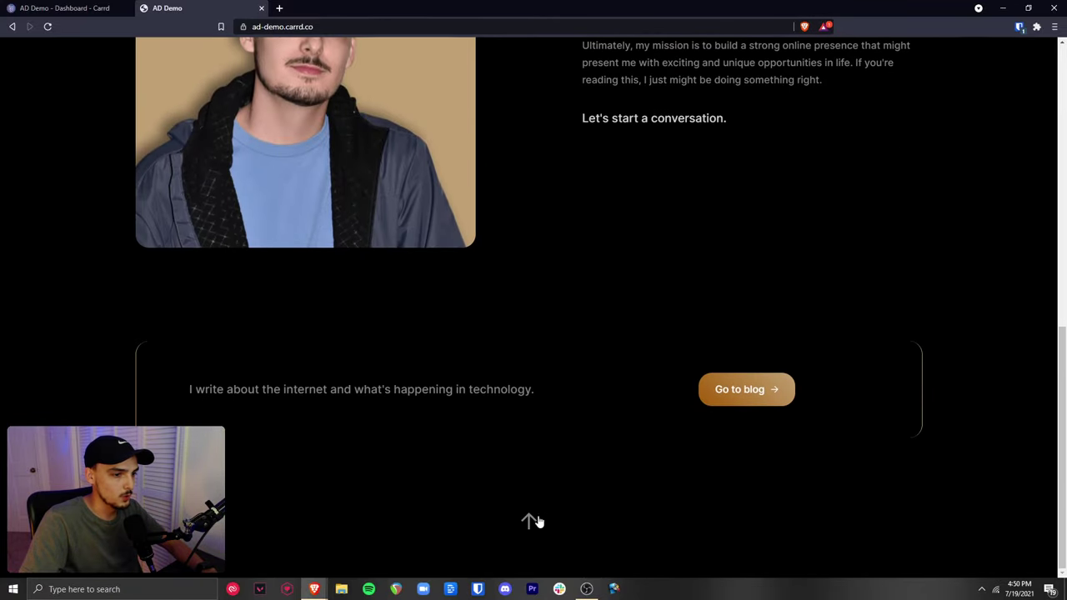
pyautogui.click(537, 522)
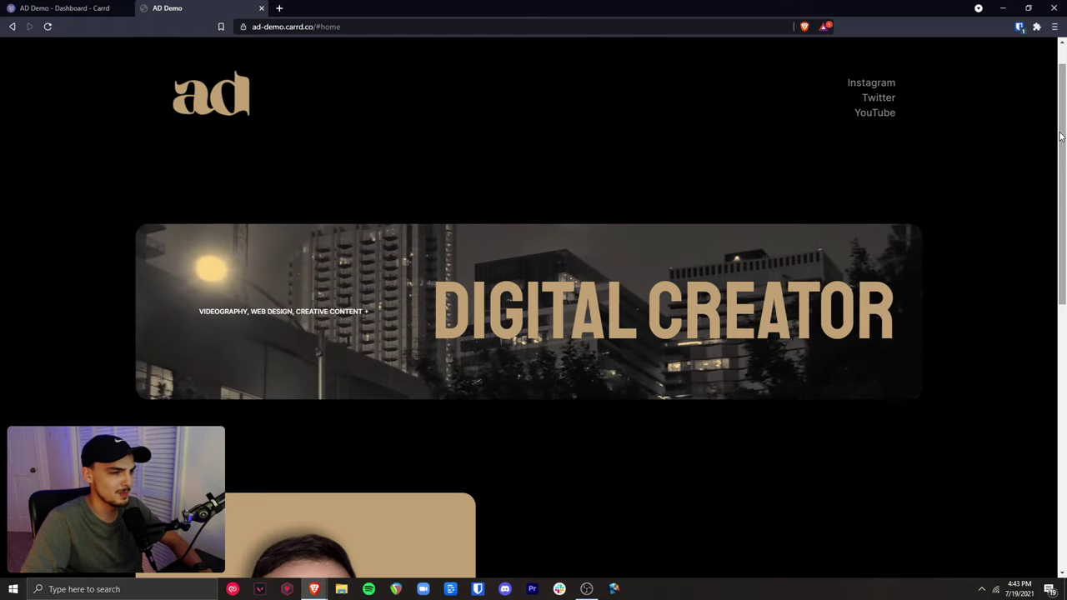
pyautogui.moveTo(1062, 136); pyautogui.dragTo(1059, 422)
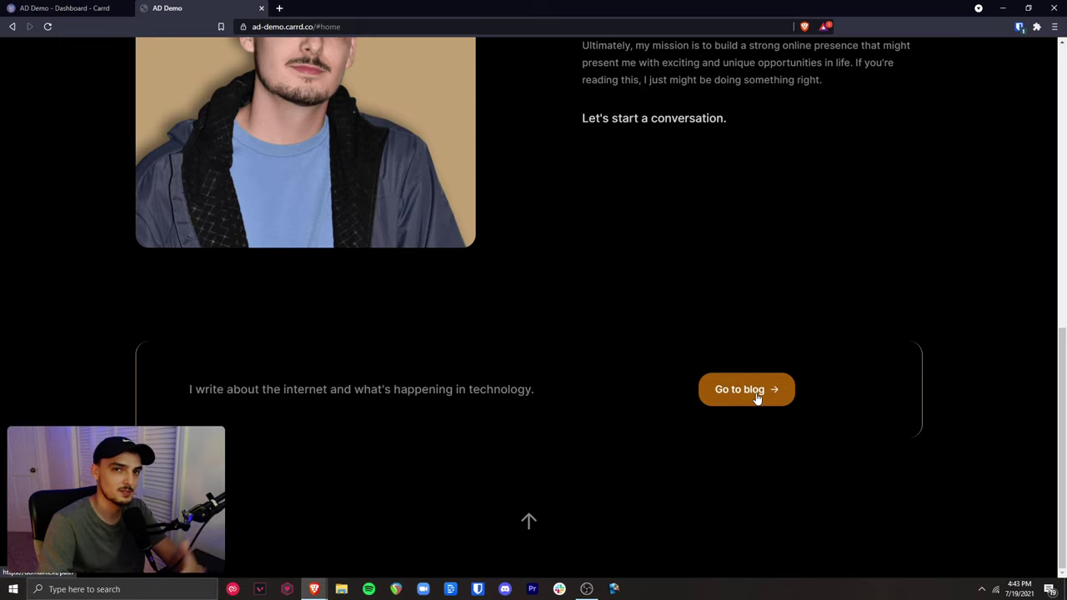
pyautogui.moveTo(1062, 412); pyautogui.dragTo(1056, 100)
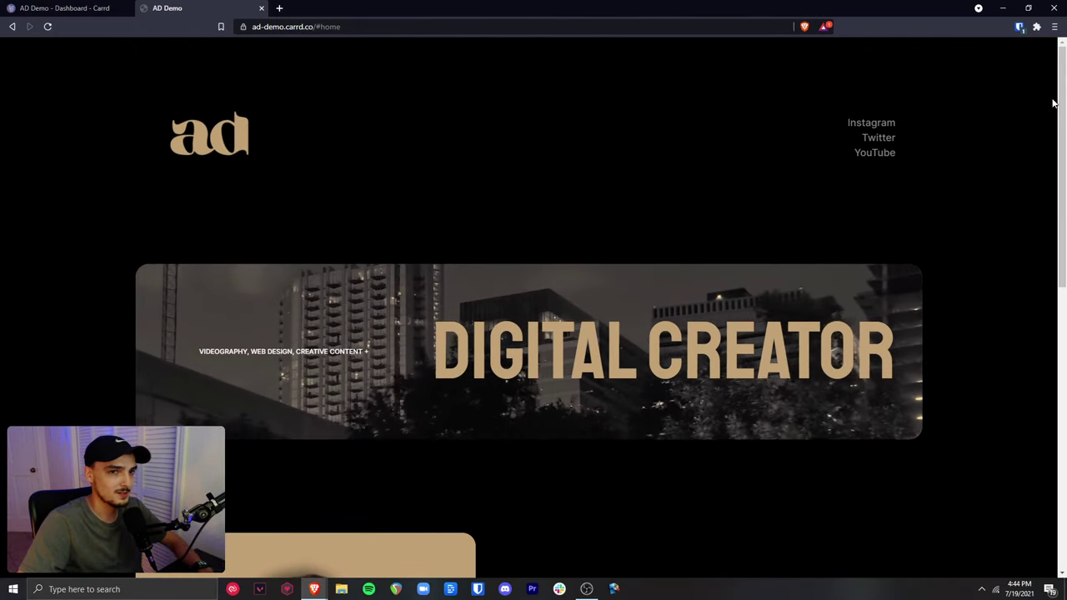